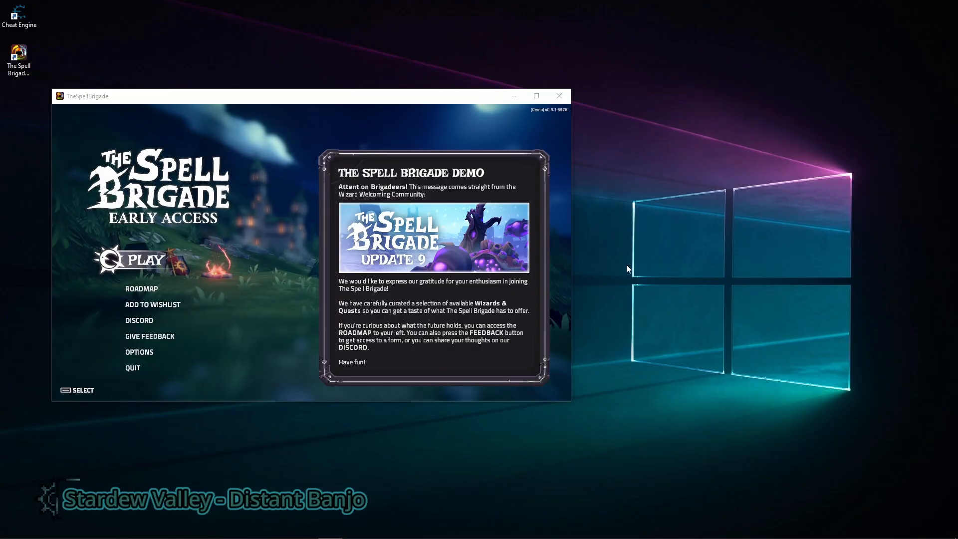
# - Start playing from The Spell Brigade title screen and open the quests overview in the lobby
pyautogui.click(214, 255)
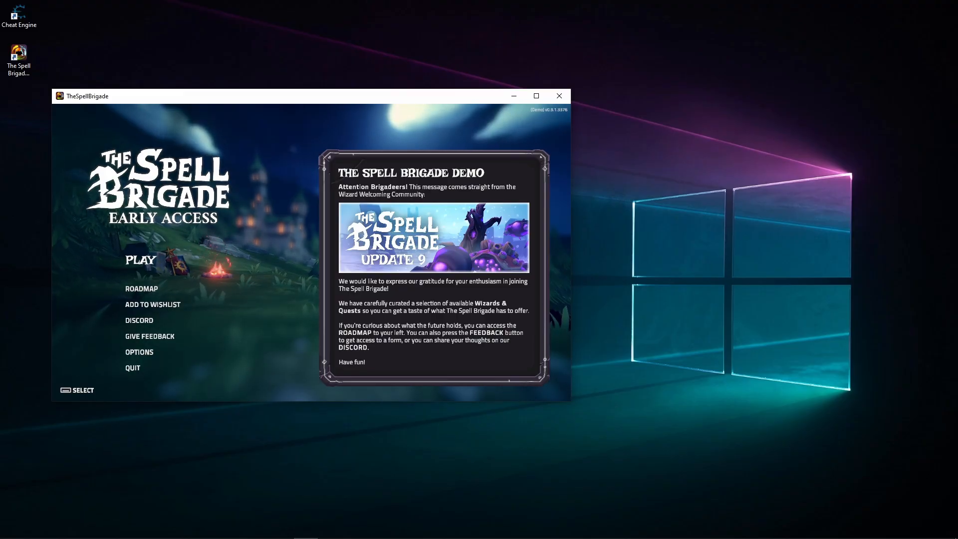
pyautogui.click(159, 261)
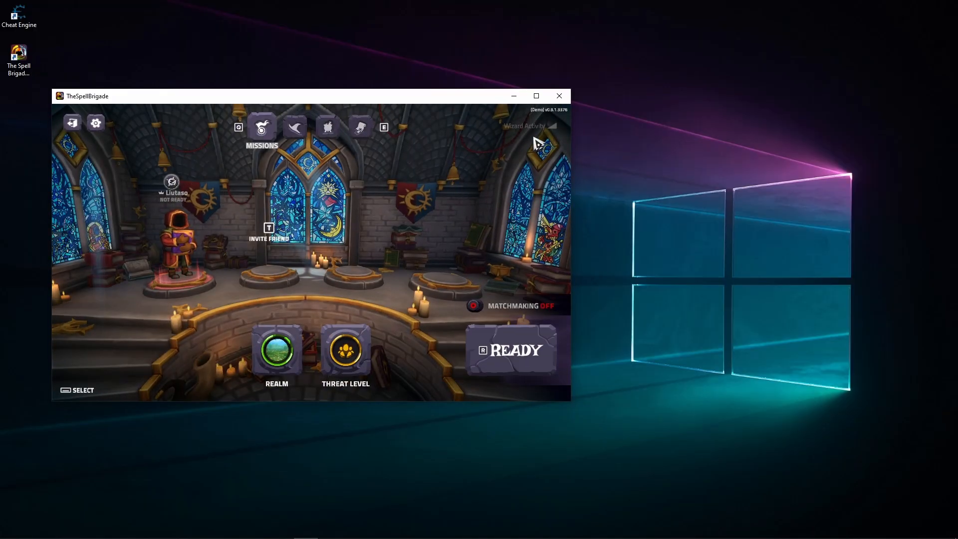
pyautogui.click(361, 127)
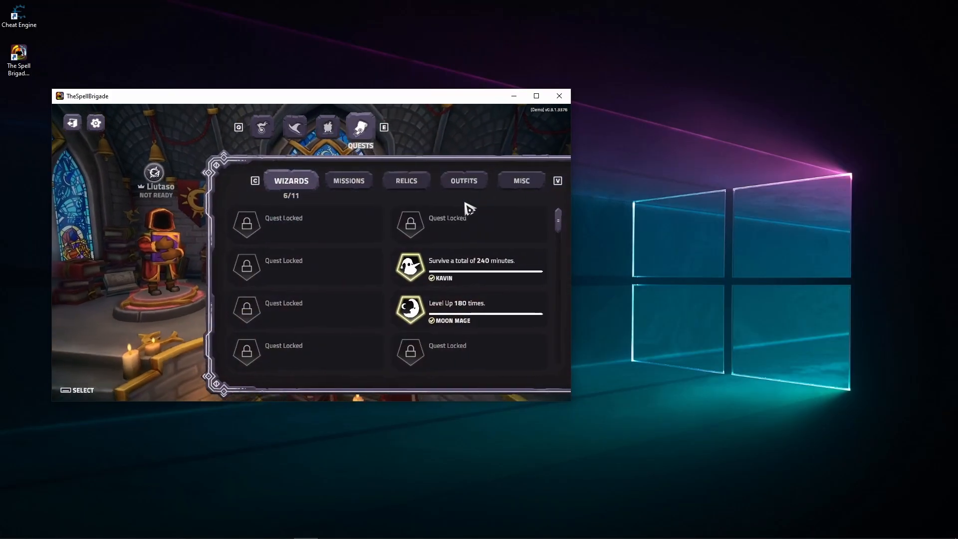
# - Look through the quest lists for wizards, missions, relics, outfits and misc
pyautogui.moveTo(549, 216); pyautogui.dragTo(568, 288)
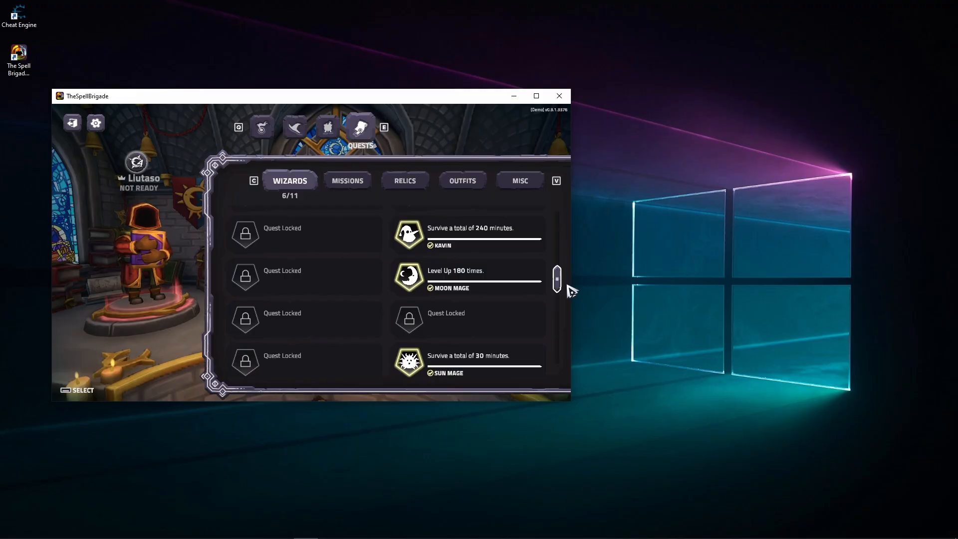
pyautogui.click(374, 190)
pyautogui.click(404, 181)
pyautogui.click(462, 181)
pyautogui.click(520, 180)
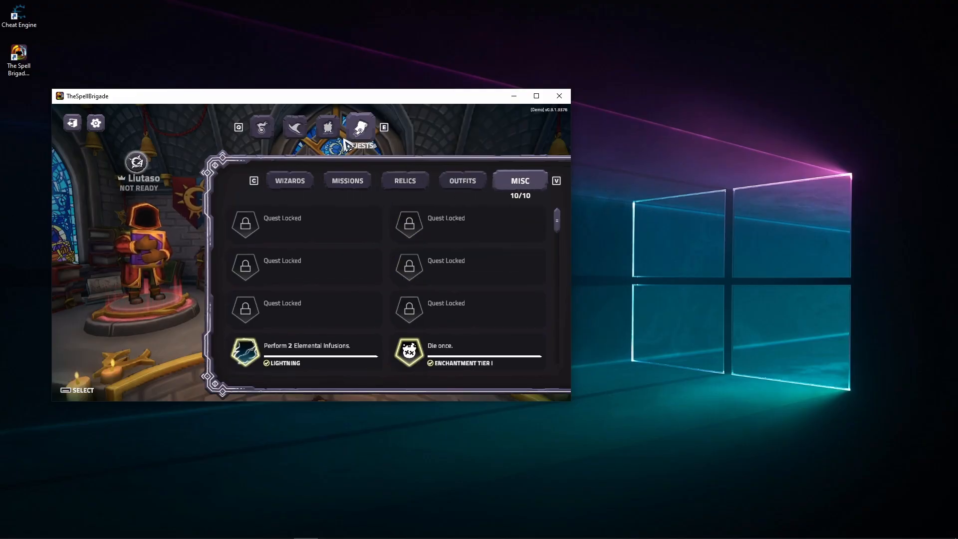
pyautogui.scroll(-1, 410, 282)
# - Examine the enchantments and the details of the playable wizards Reginald, Sun Mage and Moon Mage
pyautogui.click(326, 126)
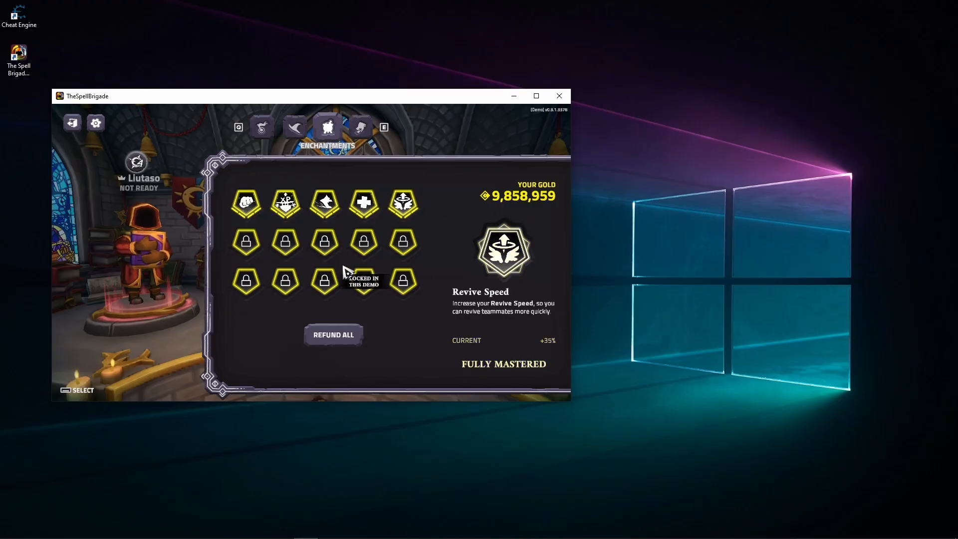
pyautogui.press('q')
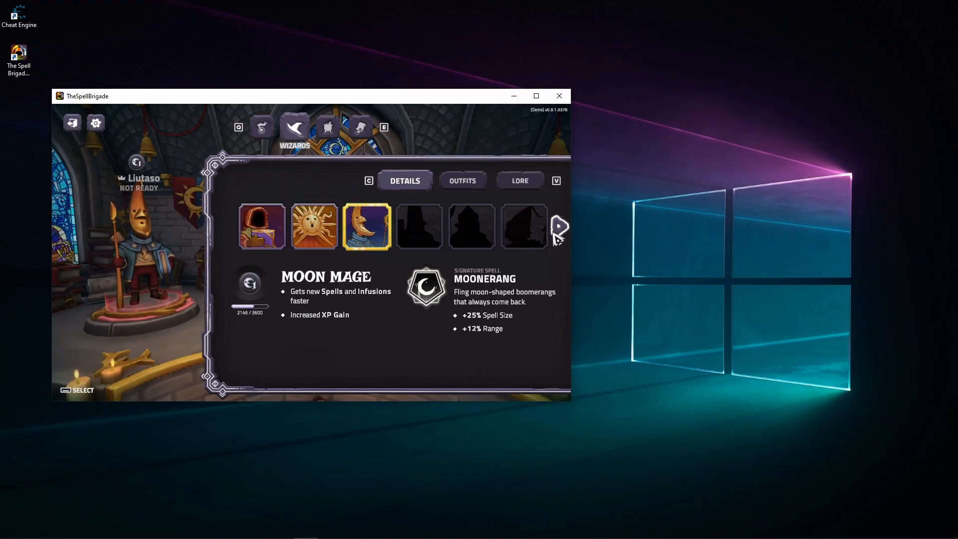
pyautogui.click(559, 225)
pyautogui.click(226, 225)
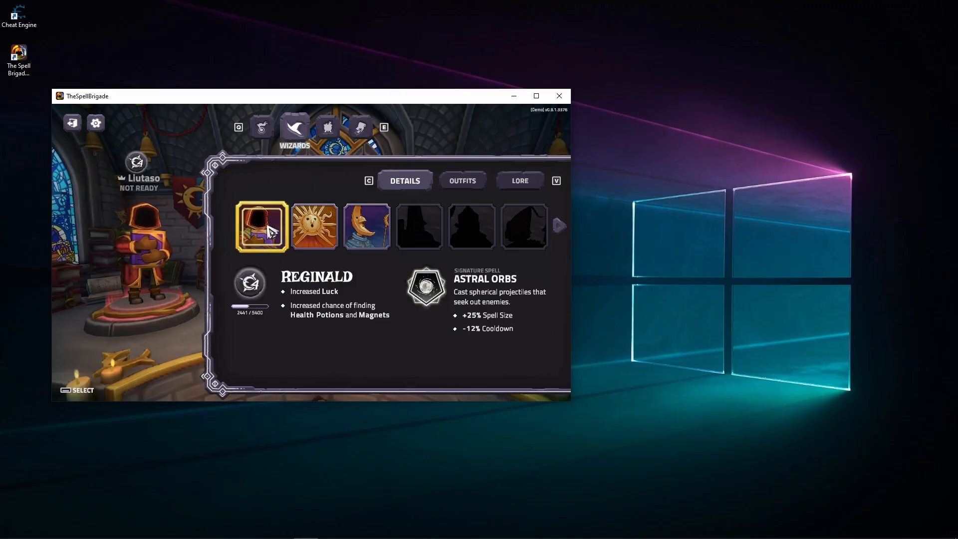
pyautogui.press('q')
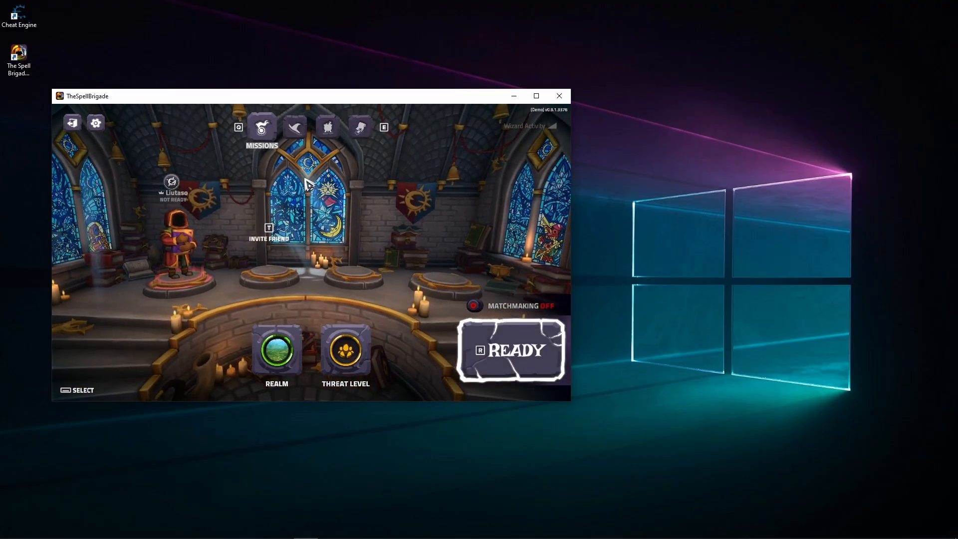
pyautogui.click(295, 128)
pyautogui.click(314, 226)
pyautogui.click(367, 226)
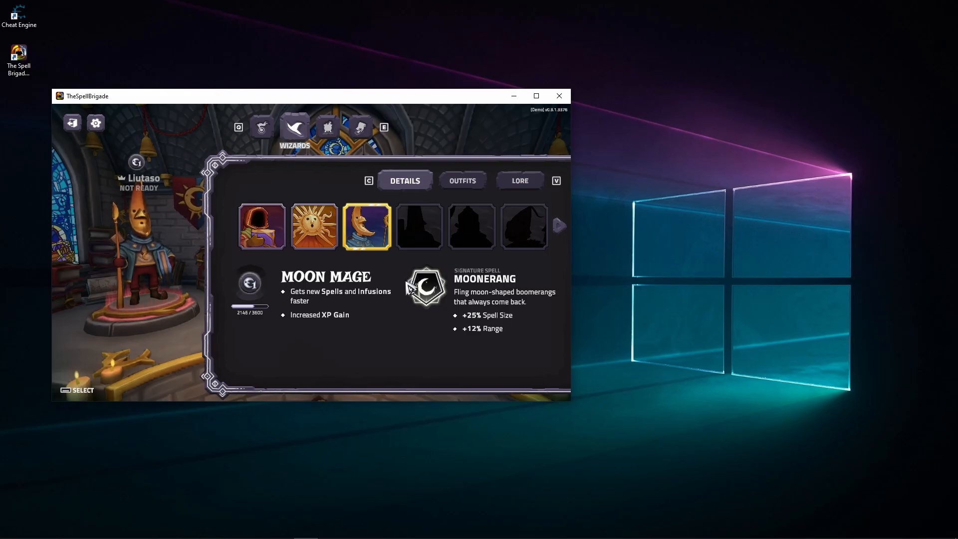
# - Launch Cheat Engine and attach it to the TheSpellBrigade process
pyautogui.click(28, 57)
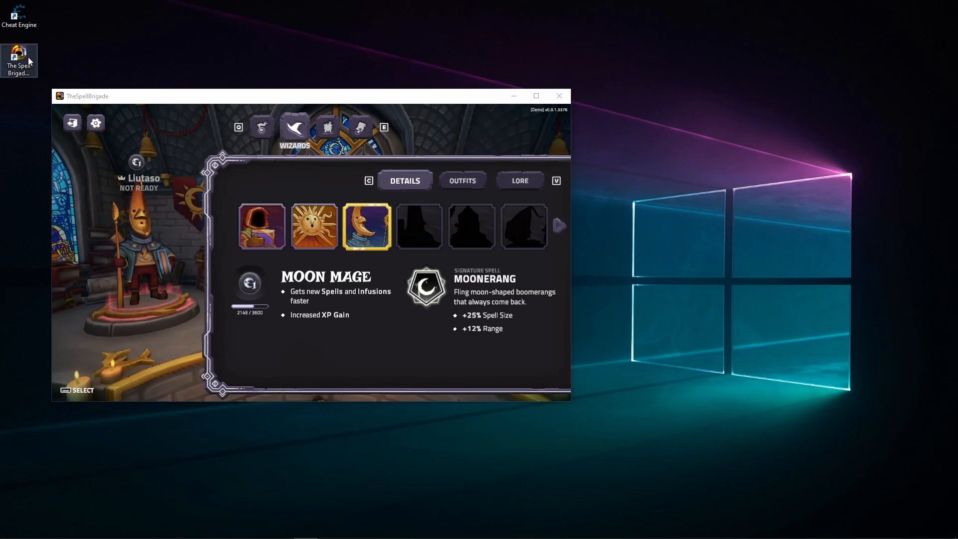
pyautogui.click(28, 19)
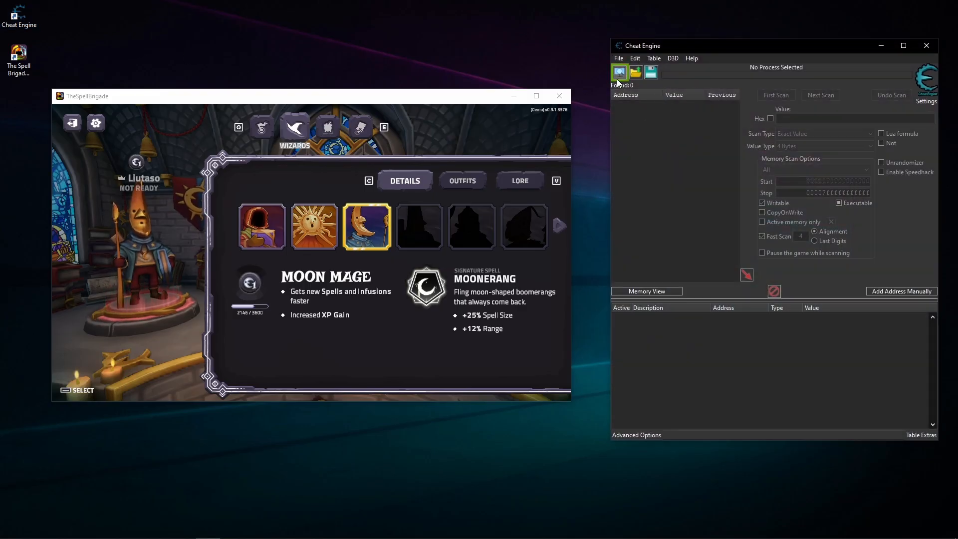
pyautogui.click(619, 73)
pyautogui.click(669, 213)
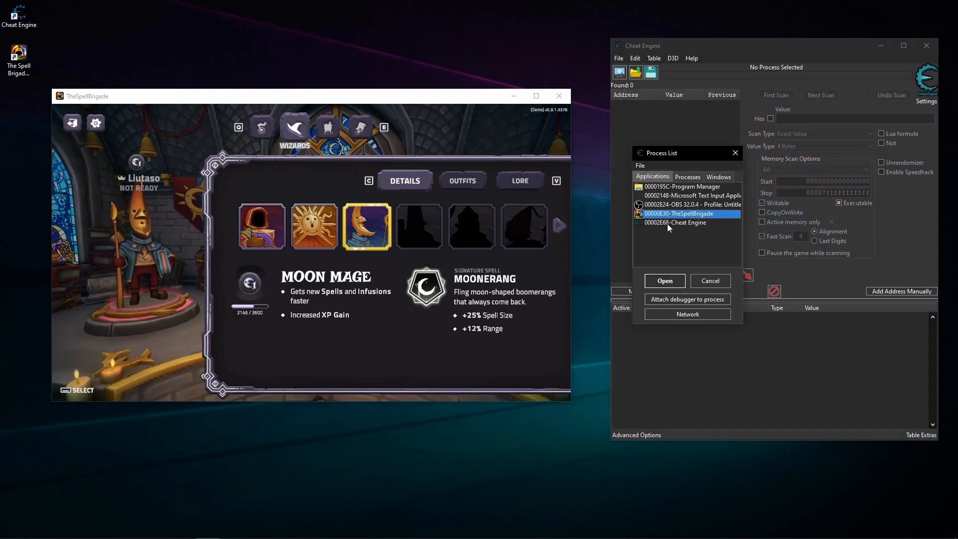
pyautogui.click(664, 281)
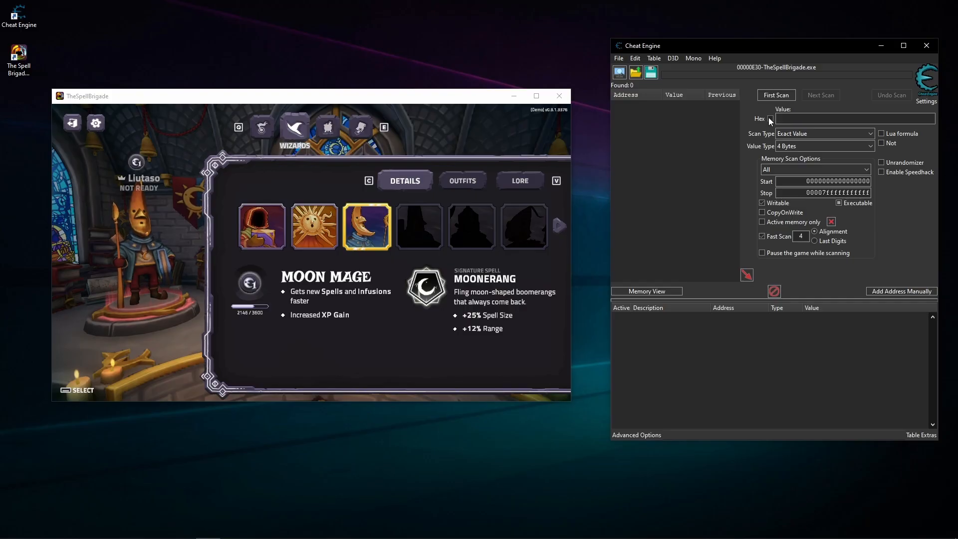
# - Select the wizard Reginald in the game and run a first 4-byte scan for an unknown initial value in Cheat Engine
pyautogui.click(263, 213)
pyautogui.click(263, 213)
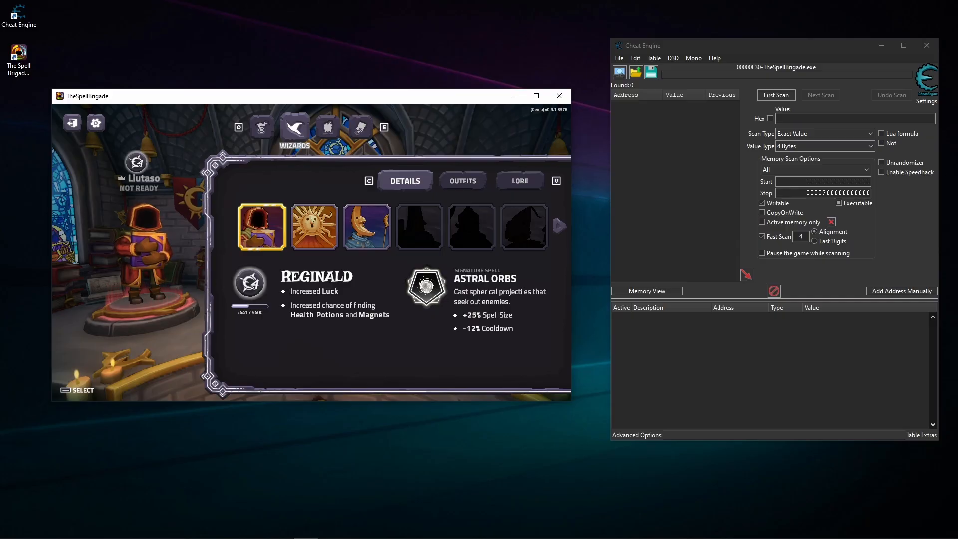
pyautogui.click(832, 130)
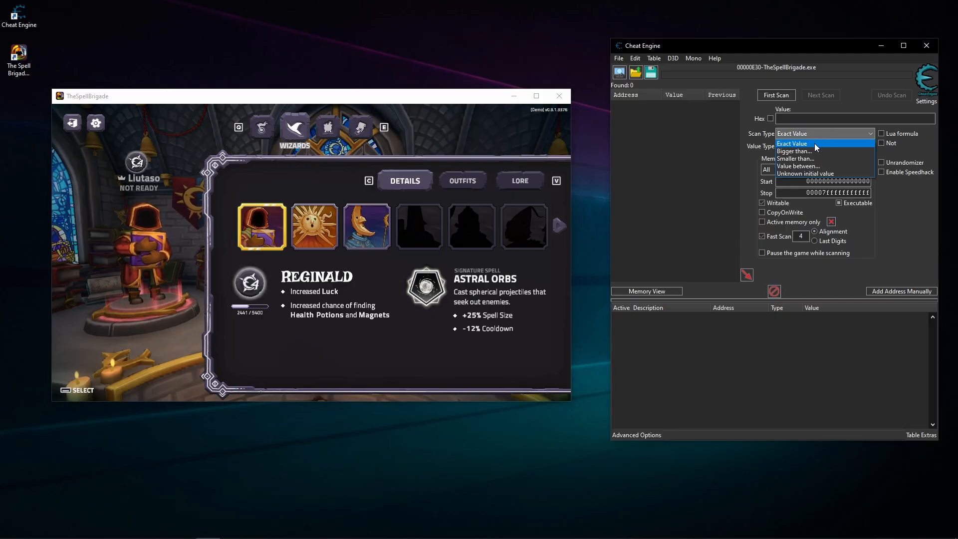
pyautogui.click(806, 174)
pyautogui.click(773, 96)
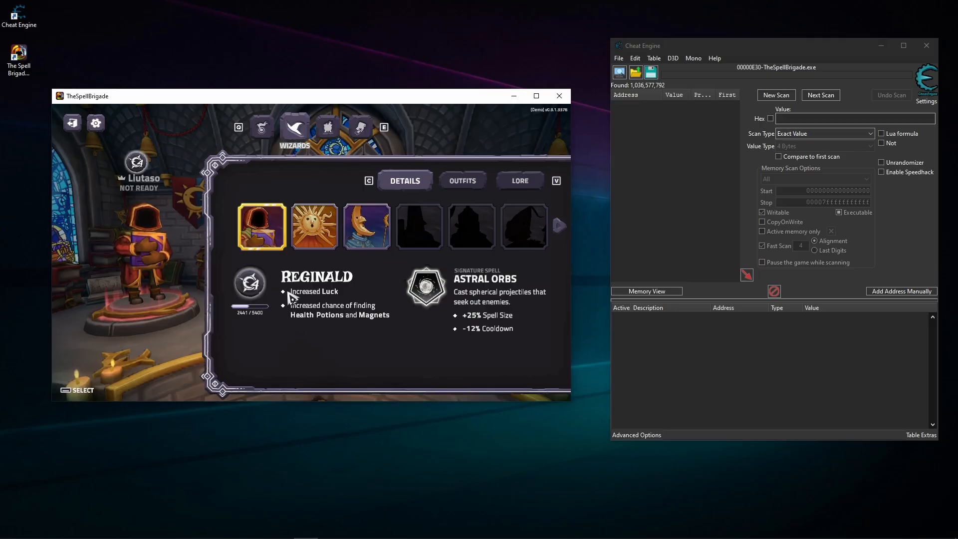
# - Switch the game's wizard to Sun Mage and narrow the Cheat Engine scan to changed values
pyautogui.click(314, 226)
pyautogui.click(812, 133)
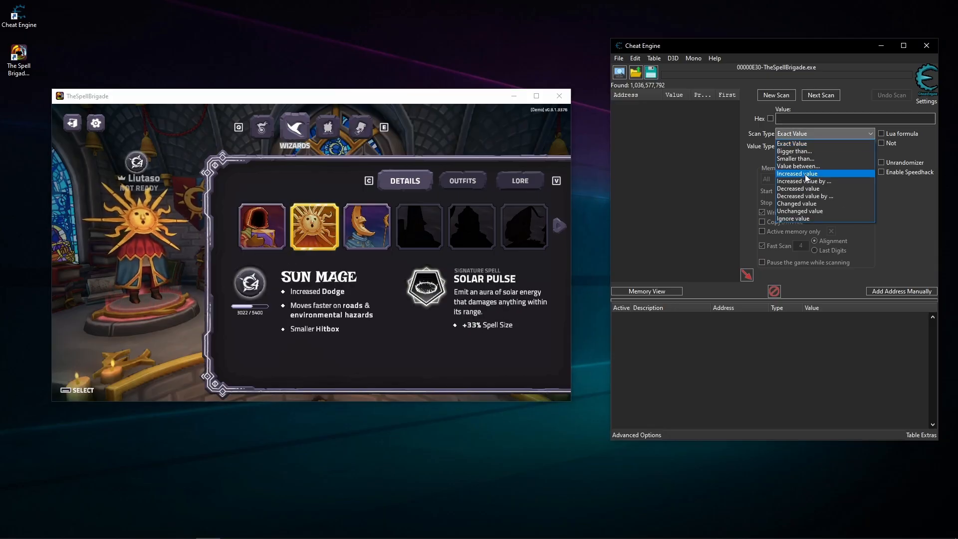
pyautogui.click(808, 206)
pyautogui.click(821, 96)
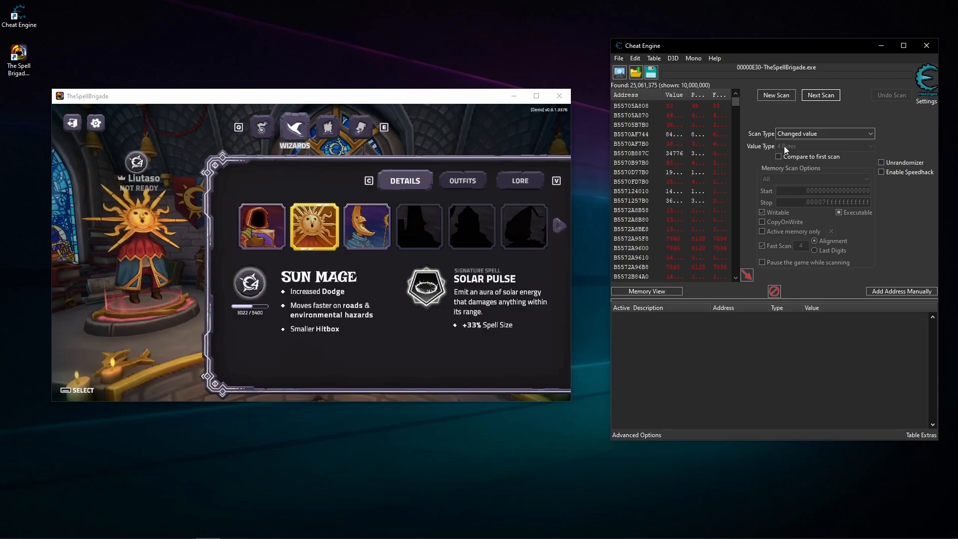
# - Filter the scan results three times for unchanged values while Sun Mage stays selected
pyautogui.click(808, 134)
pyautogui.click(809, 211)
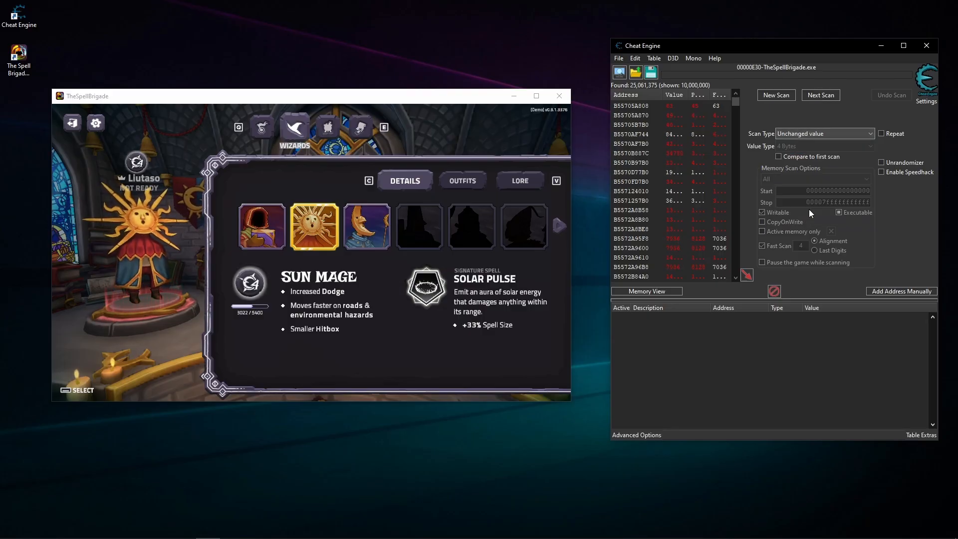
pyautogui.scroll(-6, 708, 220)
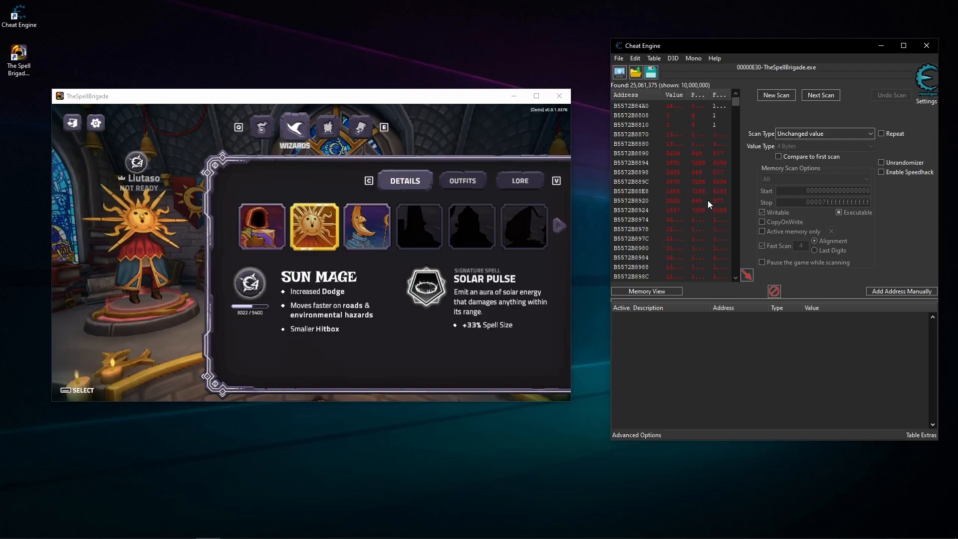
pyautogui.scroll(10, 709, 185)
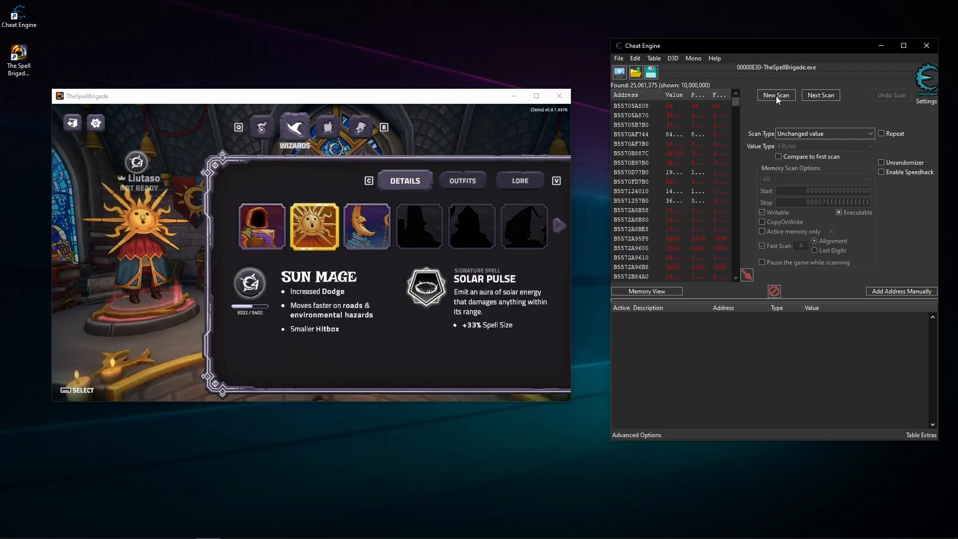
pyautogui.click(815, 97)
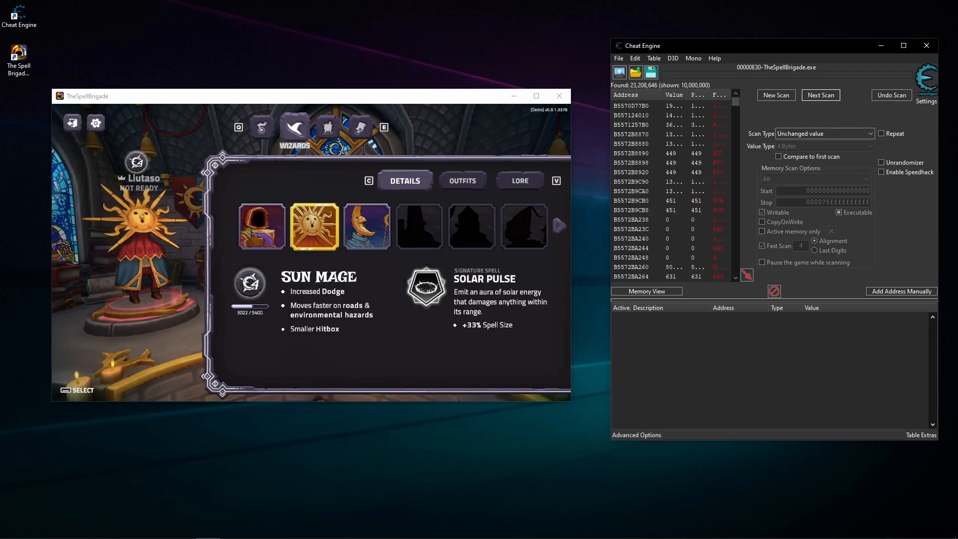
pyautogui.click(826, 94)
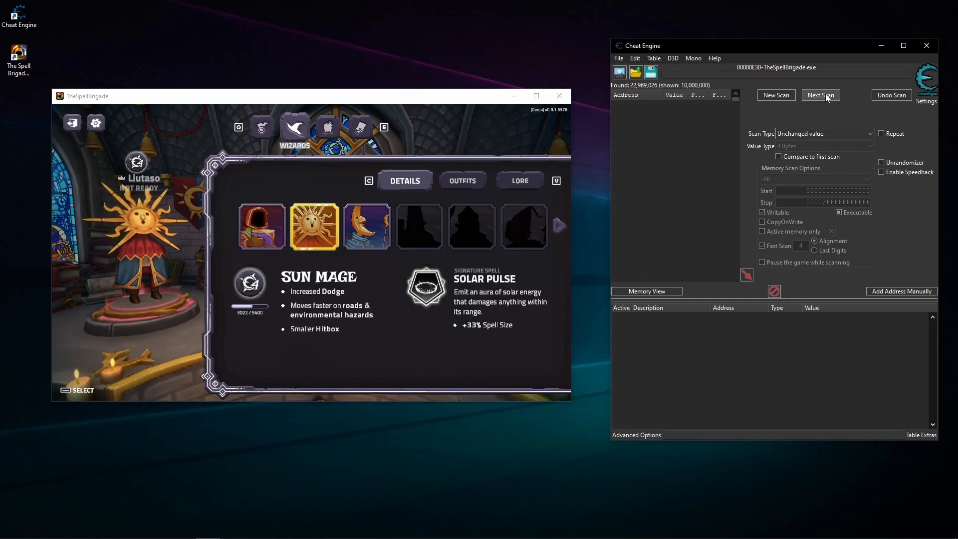
pyautogui.click(825, 94)
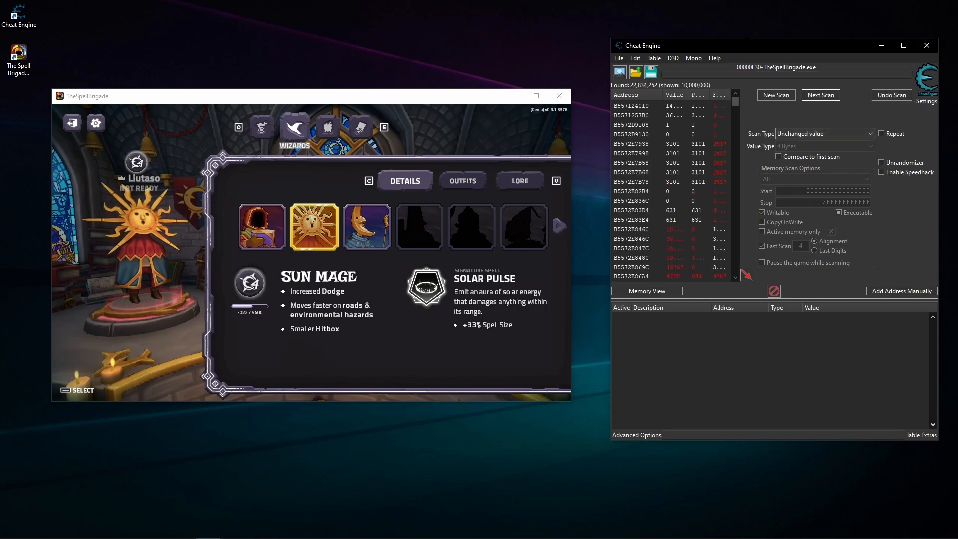
# - Switch the game's wizard to Moon Mage and narrow the Cheat Engine results to changed values
pyautogui.click(437, 306)
pyautogui.click(380, 240)
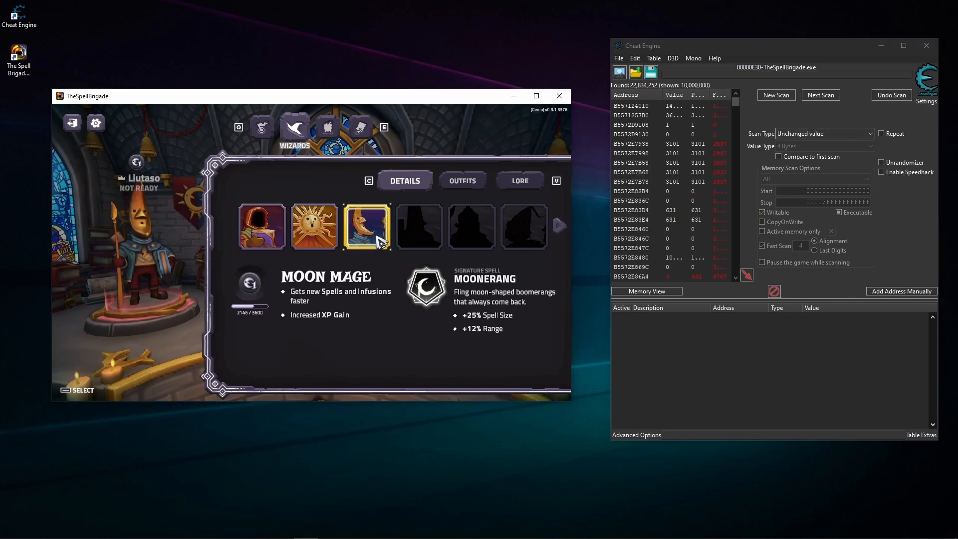
pyautogui.click(849, 134)
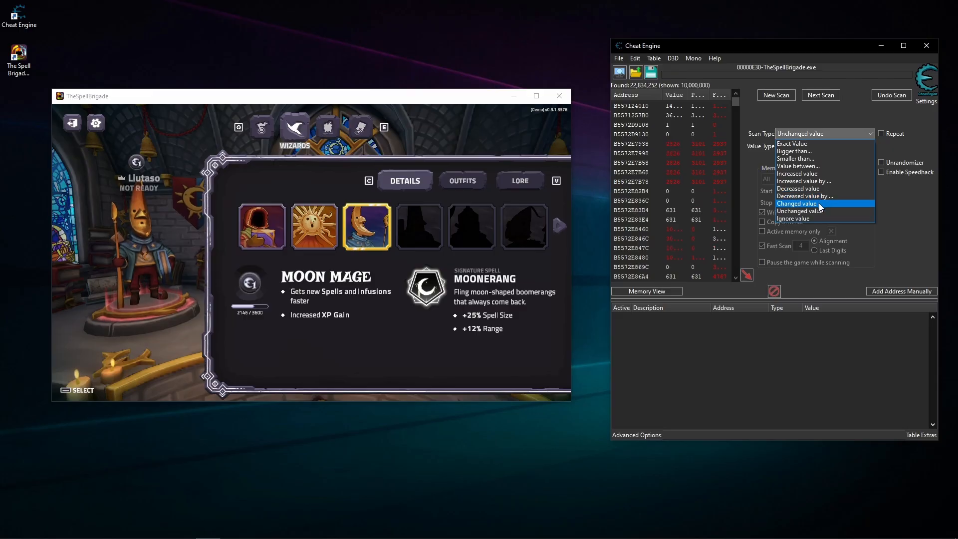
pyautogui.click(820, 203)
pyautogui.click(828, 96)
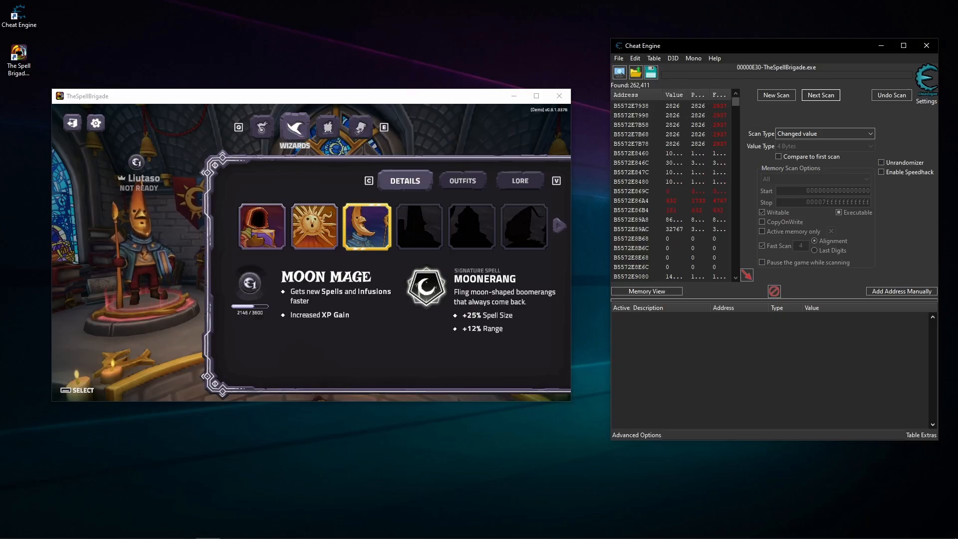
# - Filter the results for unchanged values with Moon Mage selected, and start a repeating unchanged-value scan
pyautogui.click(828, 134)
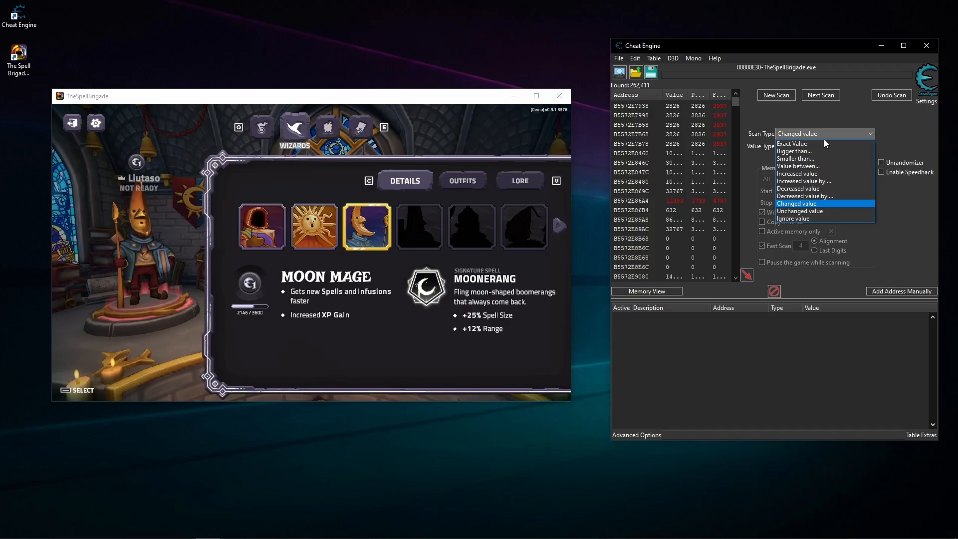
pyautogui.click(814, 211)
pyautogui.click(831, 94)
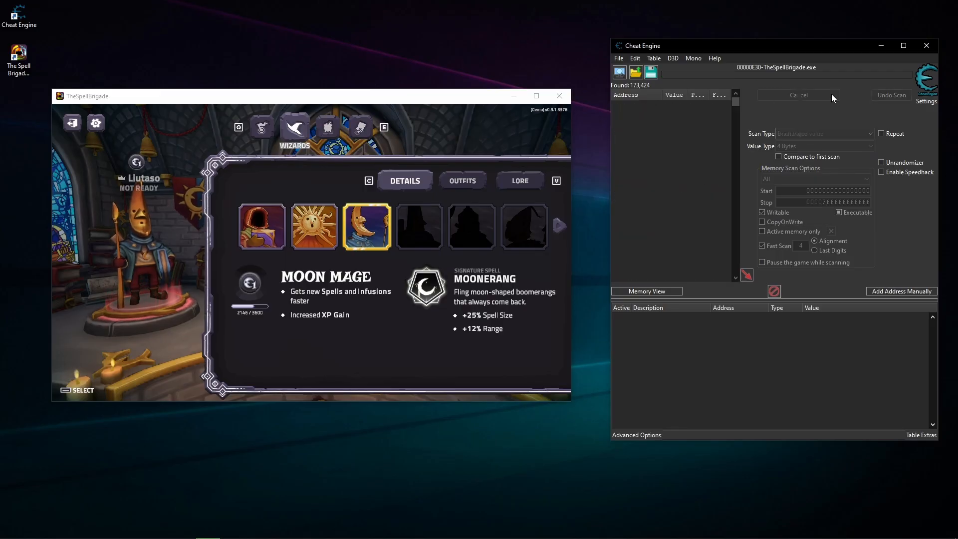
pyautogui.click(882, 134)
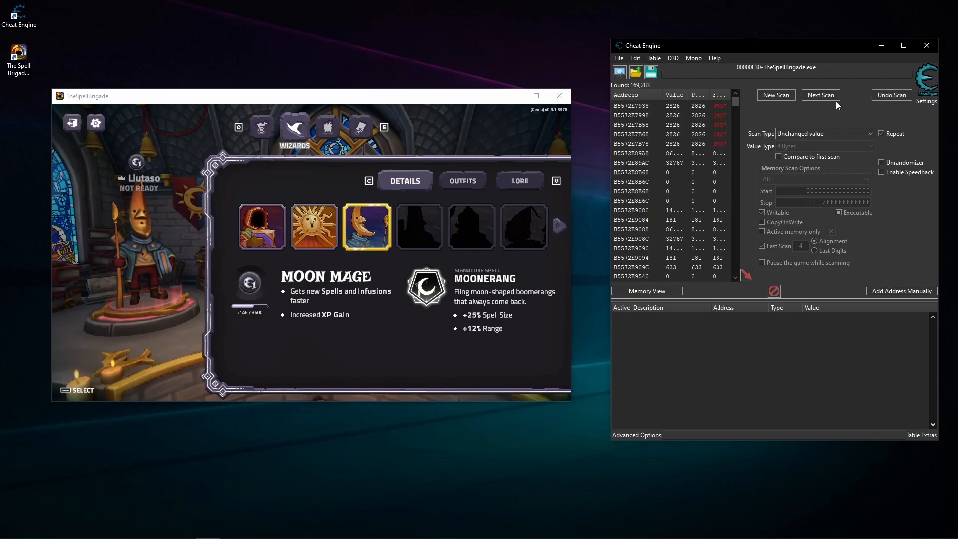
pyautogui.click(824, 95)
# - Browse Moon Mage's outfits and lore plus the enchantments, quests and missions pages in the game while the repeating scan runs
pyautogui.click(510, 232)
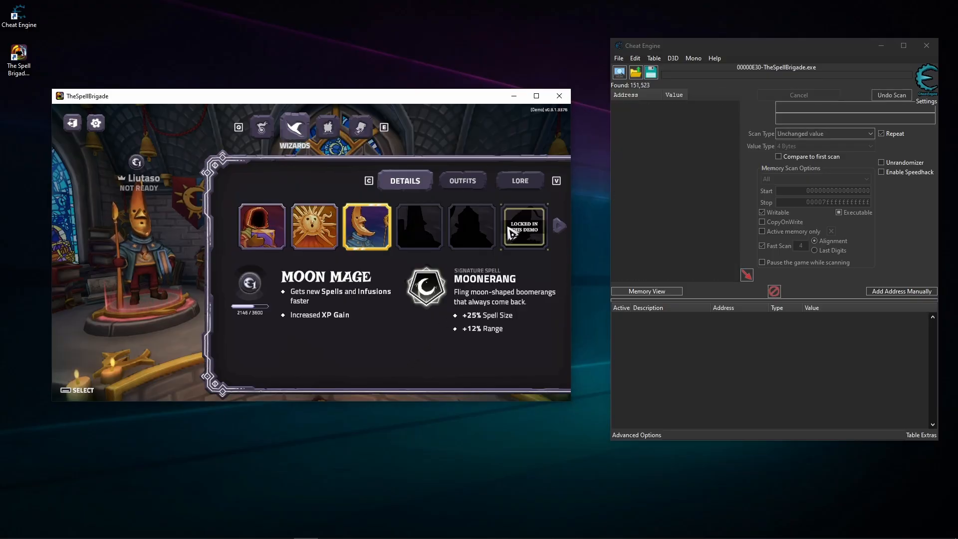
pyautogui.click(461, 181)
pyautogui.click(525, 188)
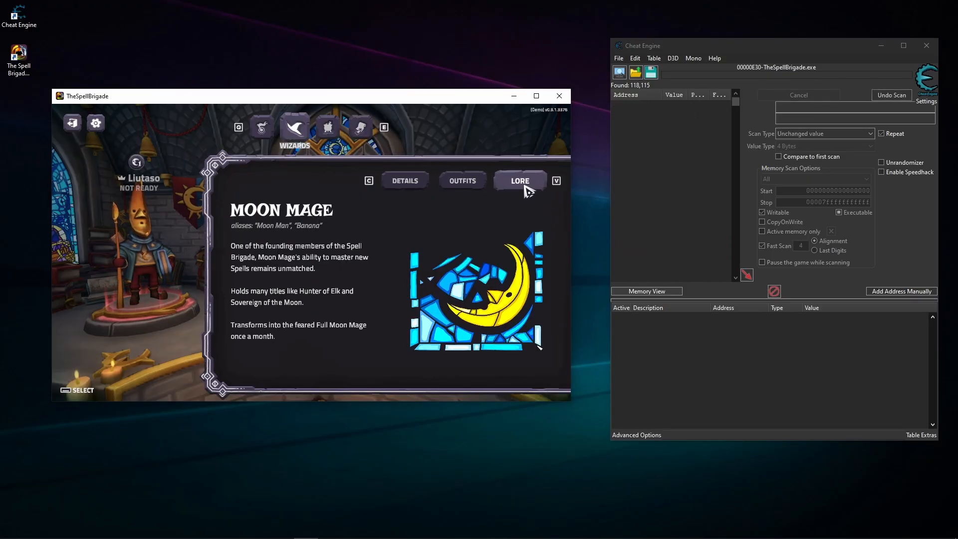
pyautogui.click(328, 127)
pyautogui.click(360, 128)
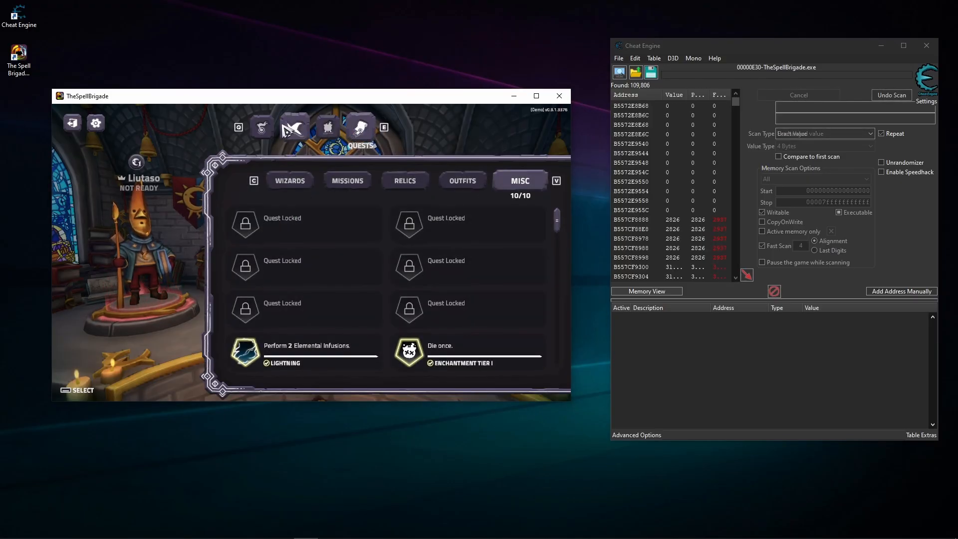
pyautogui.click(264, 128)
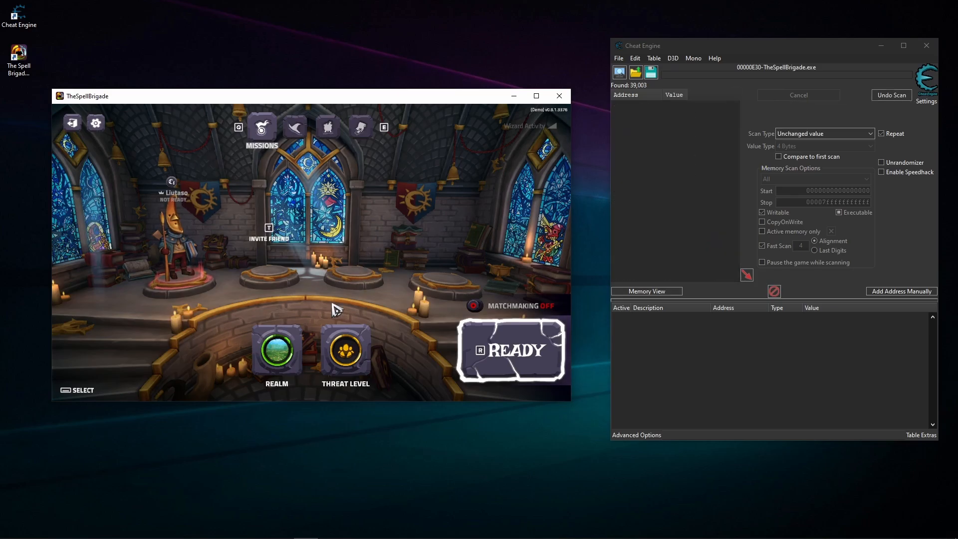
# - Visit the game's realm and threat level pages during the repeating scan, and turn the repetition off once back on the wizards page
pyautogui.click(278, 364)
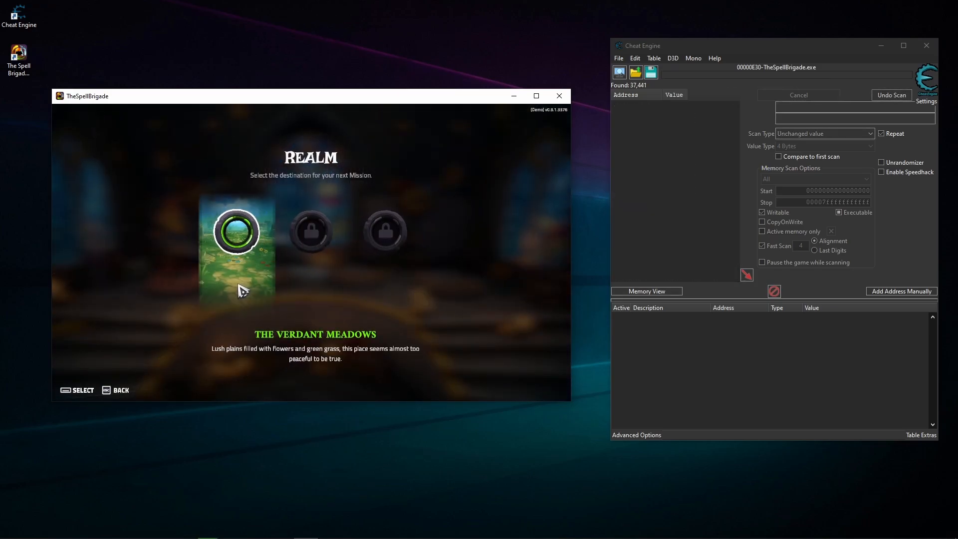
pyautogui.click(241, 285)
pyautogui.click(336, 341)
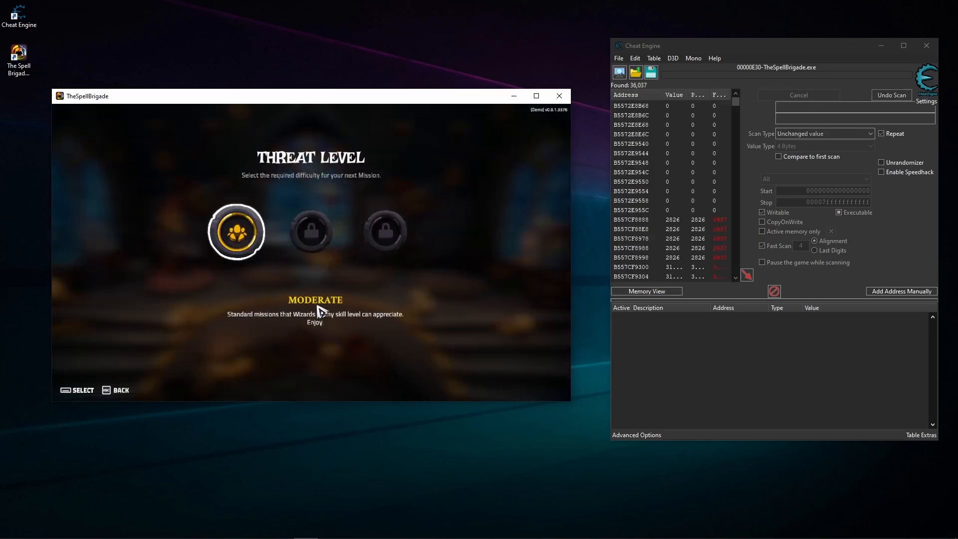
pyautogui.press('Escape')
pyautogui.click(298, 348)
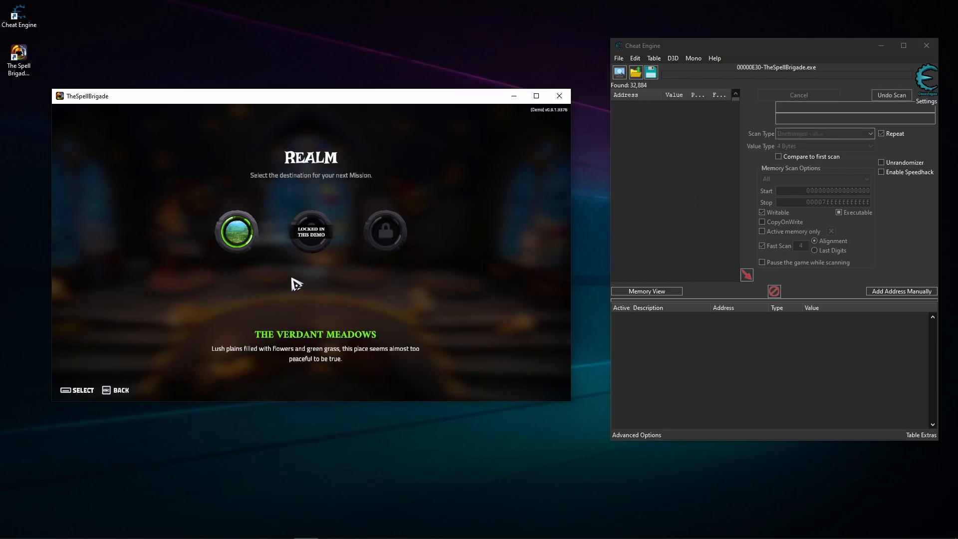
pyautogui.press('Escape')
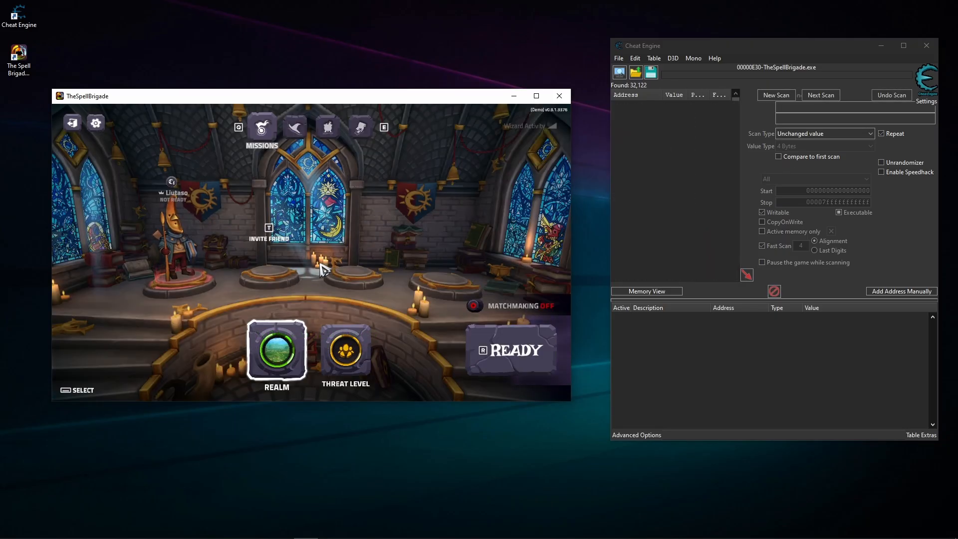
pyautogui.click(296, 129)
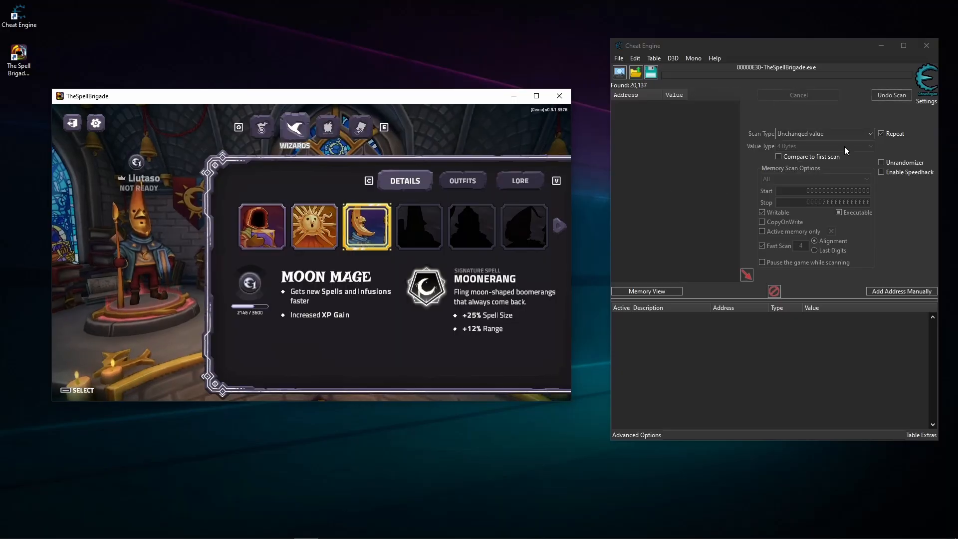
pyautogui.click(882, 133)
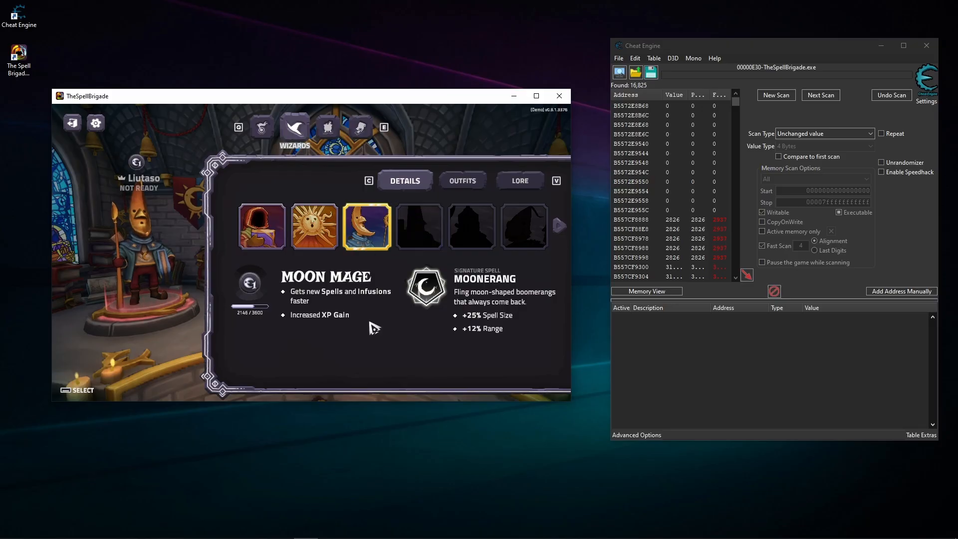
# - Switch the game's wizard to Reginald and narrow the Cheat Engine results to changed values
pyautogui.click(261, 230)
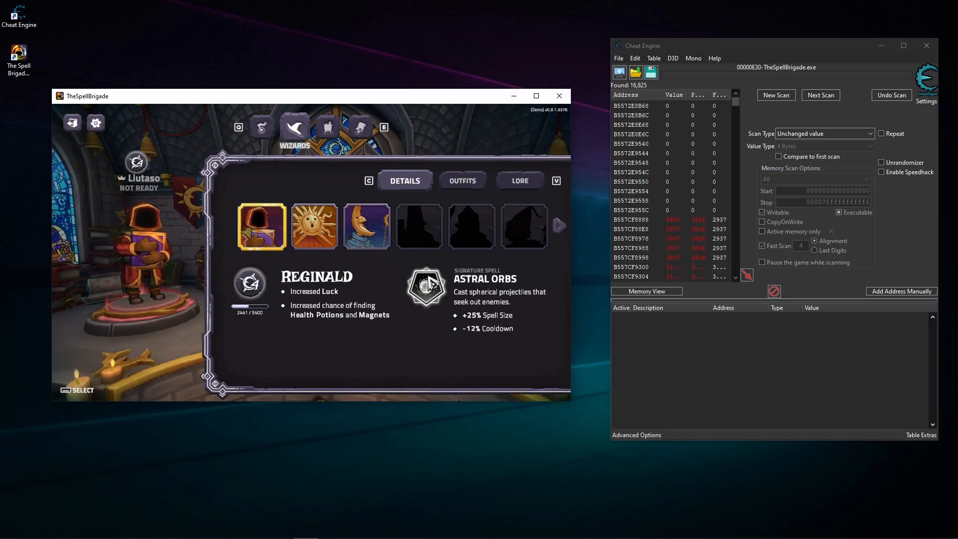
pyautogui.click(792, 132)
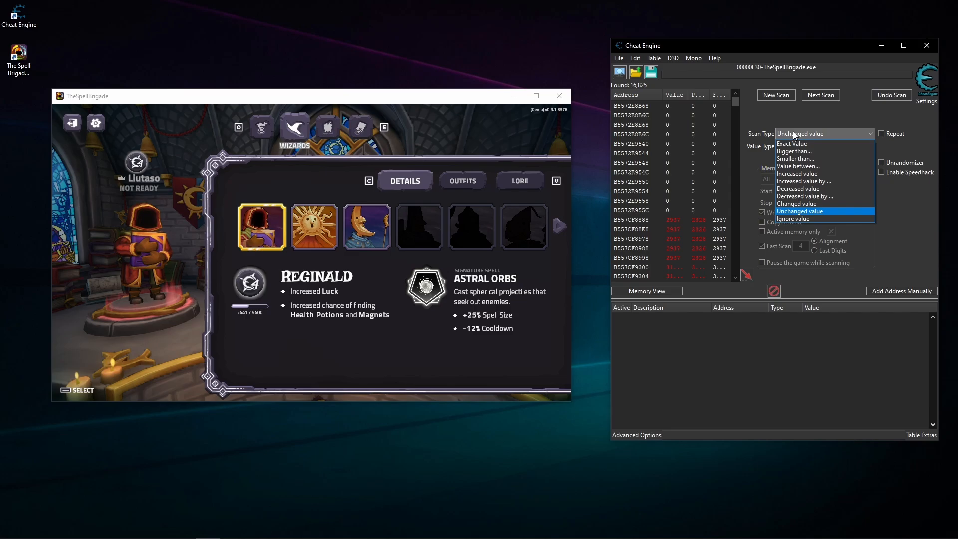
pyautogui.click(797, 203)
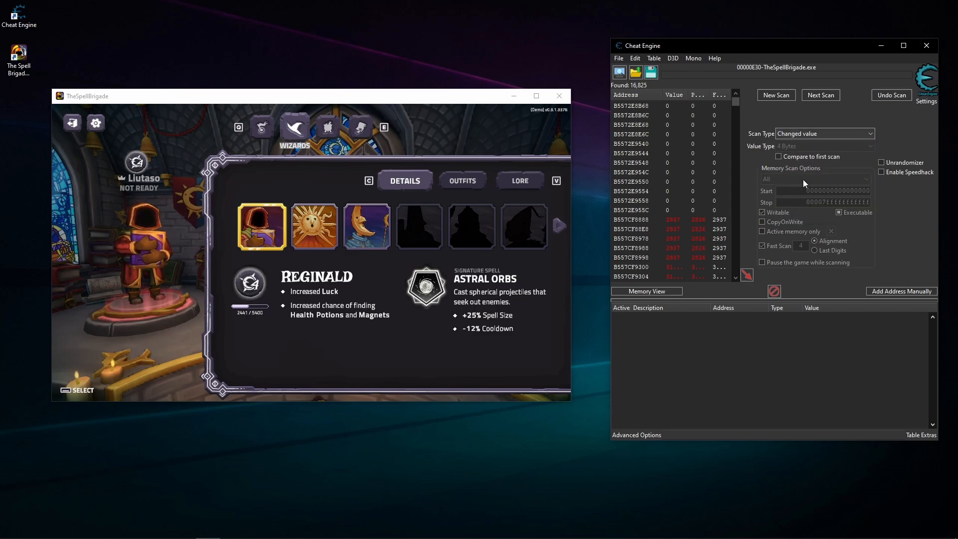
pyautogui.click(828, 99)
# - Filter the scan results four times for unchanged values while Reginald stays selected
pyautogui.click(794, 133)
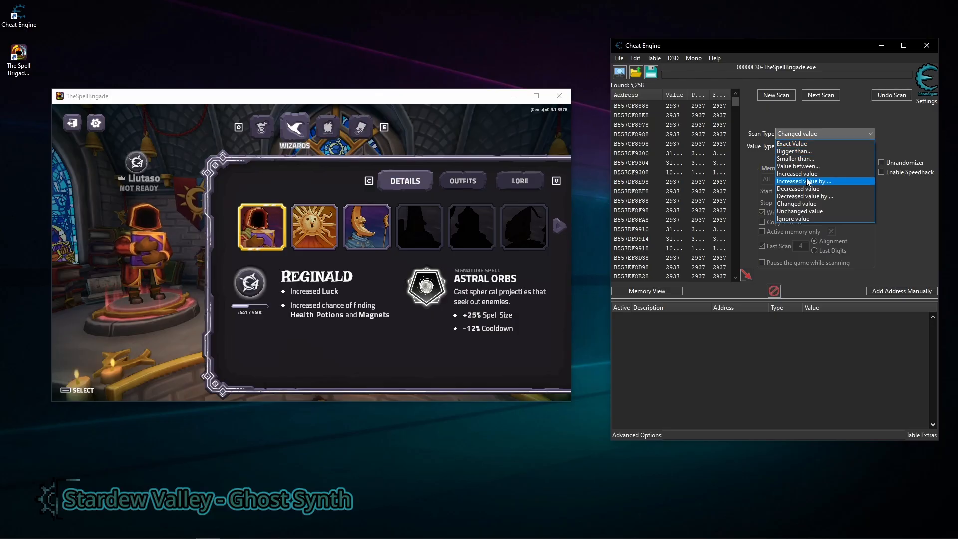
pyautogui.click(793, 143)
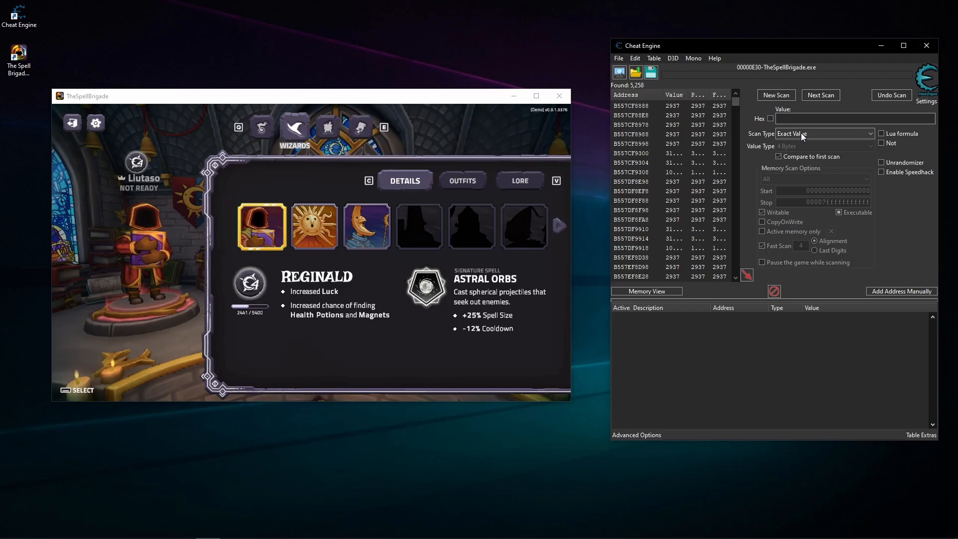
pyautogui.click(800, 132)
pyautogui.click(798, 211)
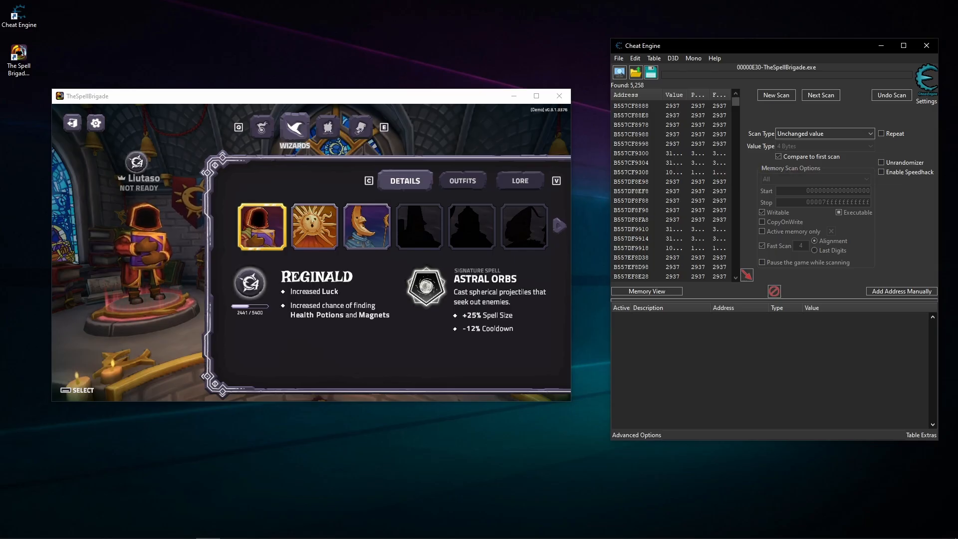
pyautogui.click(823, 98)
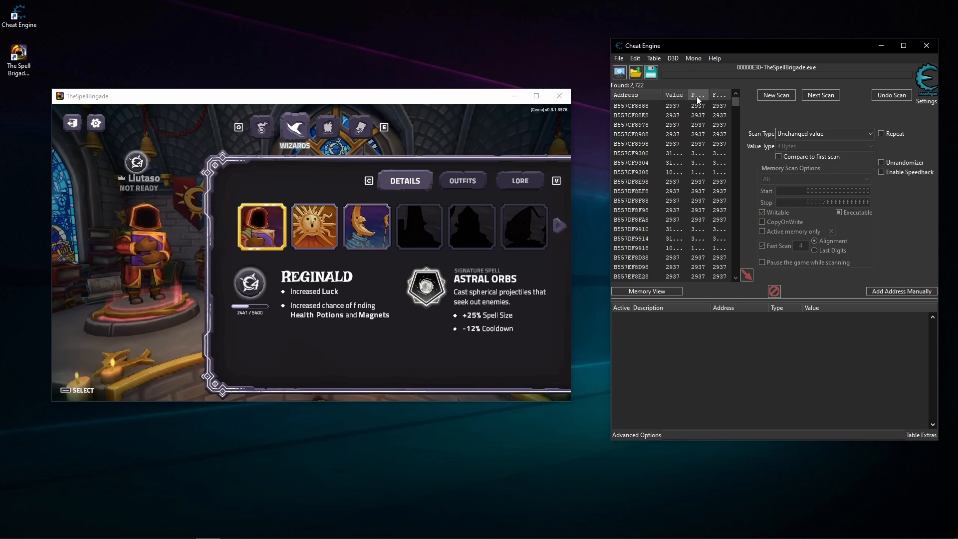
pyautogui.click(836, 95)
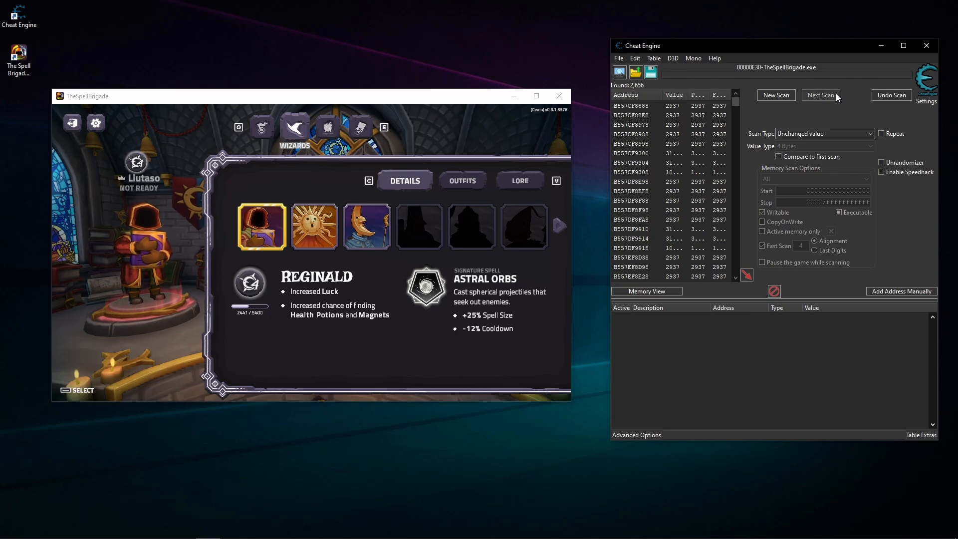
pyautogui.click(836, 94)
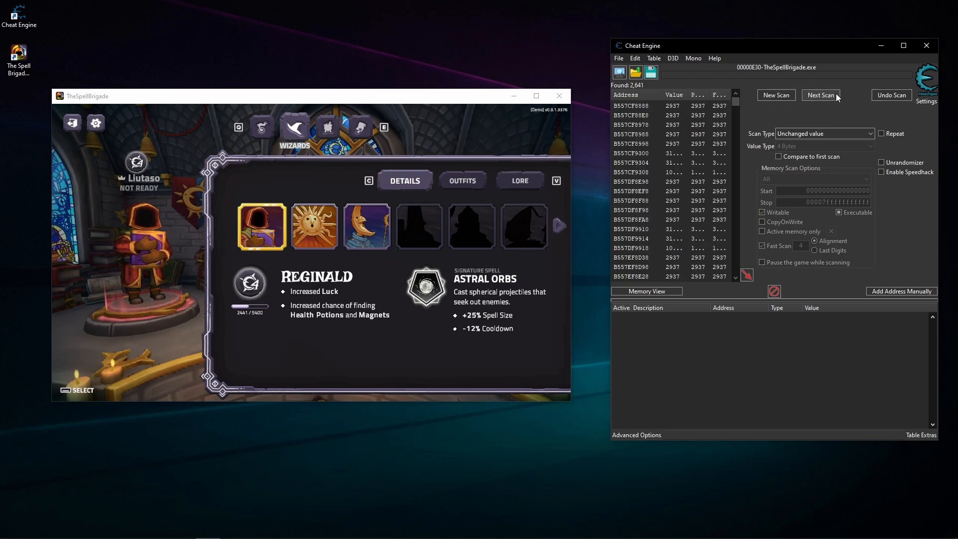
pyautogui.click(836, 95)
# - Switch the game's wizard to Sun Mage and filter the results for changed values
pyautogui.click(251, 285)
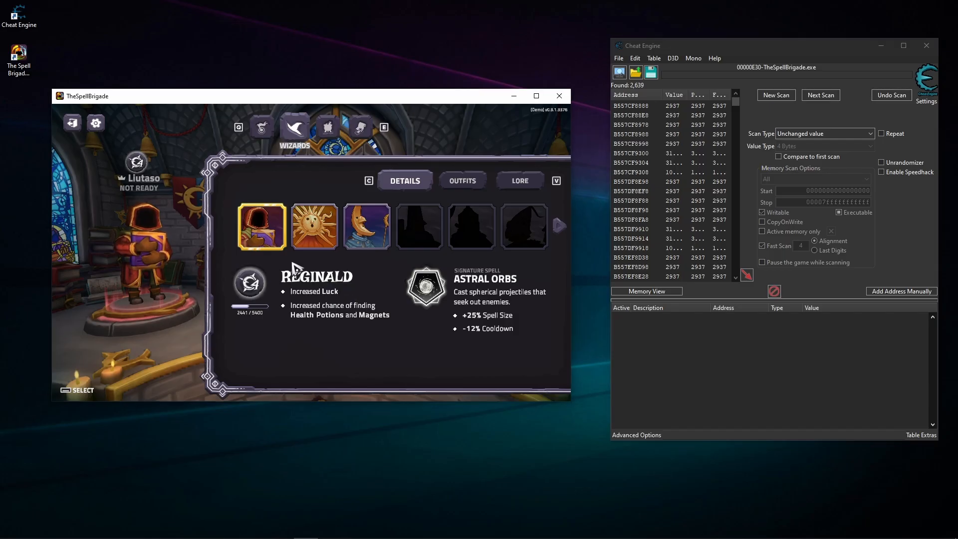
pyautogui.click(319, 245)
pyautogui.click(830, 134)
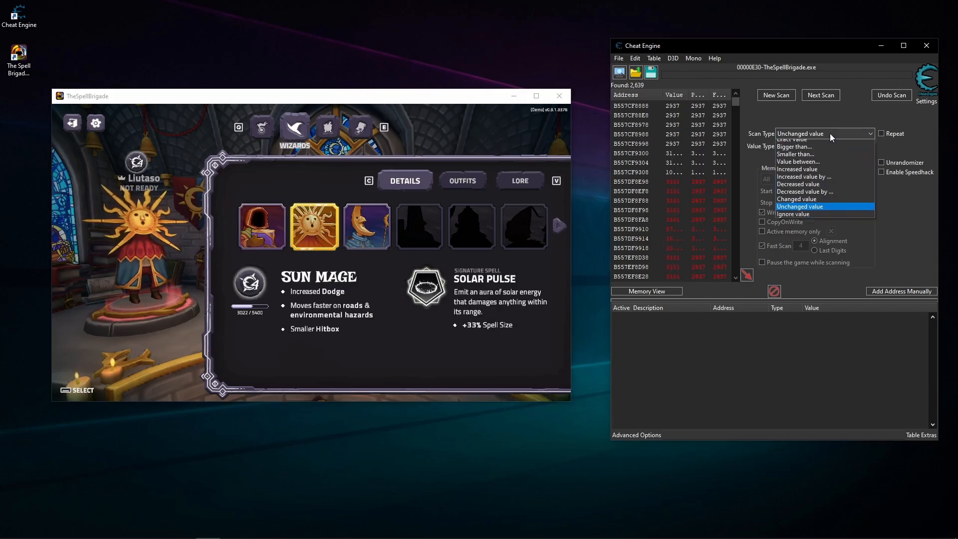
pyautogui.click(799, 204)
pyautogui.click(822, 95)
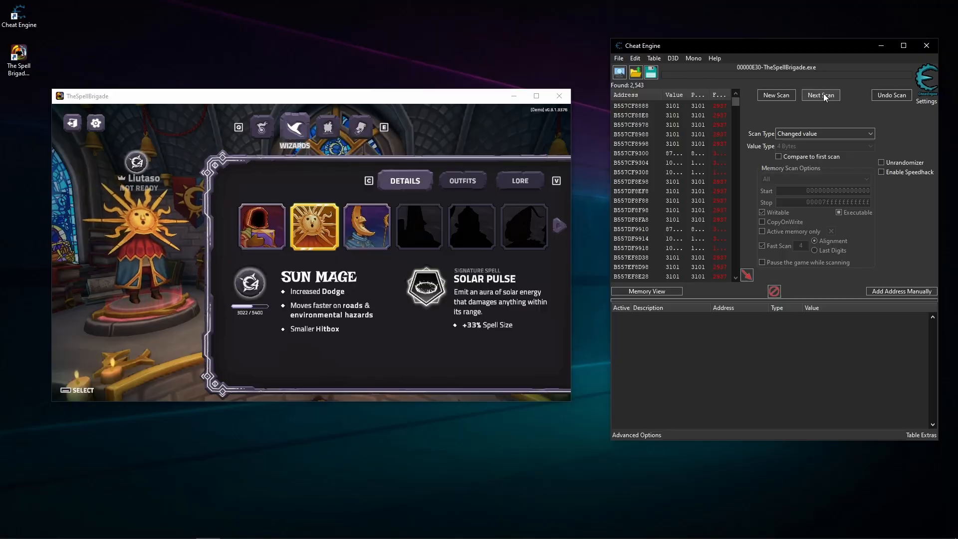
# - Look through the remaining scan results and check the locked wizards on both pages of the game's wizard selection
pyautogui.scroll(-15, 704, 199)
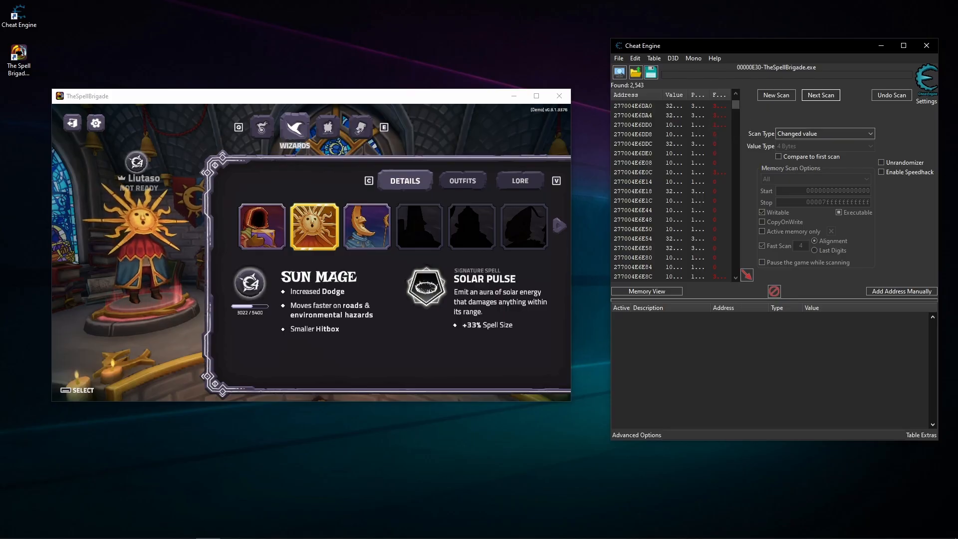
pyautogui.press('super')
pyautogui.click(420, 228)
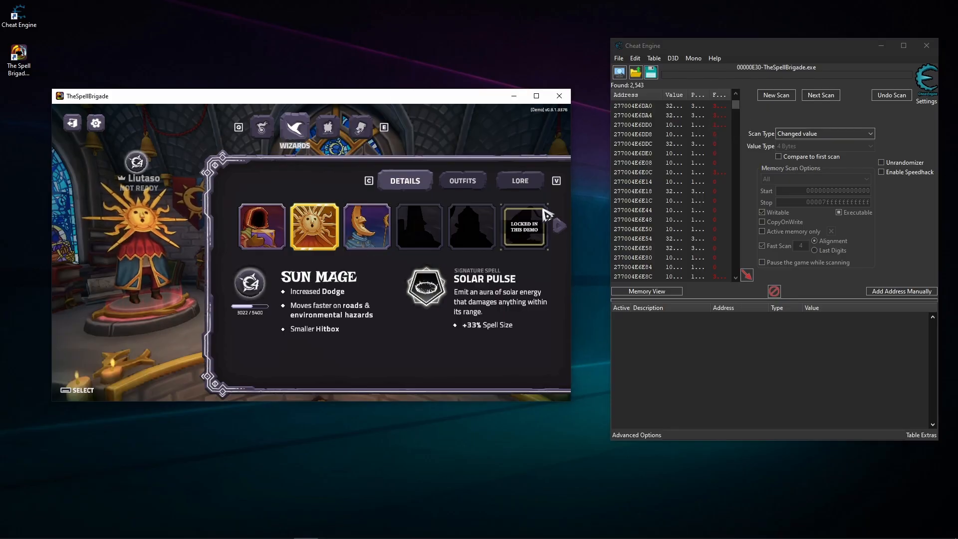
pyautogui.click(564, 231)
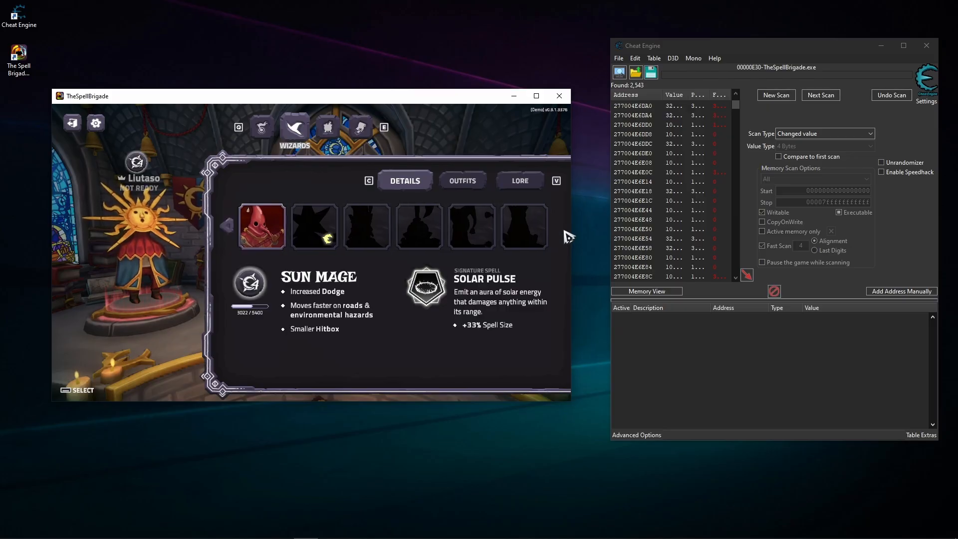
pyautogui.click(230, 228)
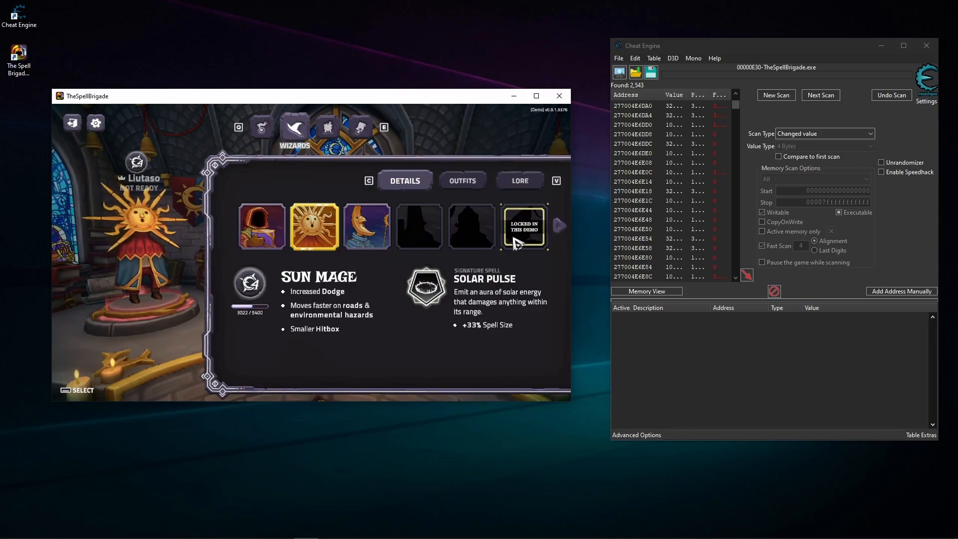
# - Add address 277004E6DD8 to the address list and delete it again
pyautogui.doubleClick(674, 133)
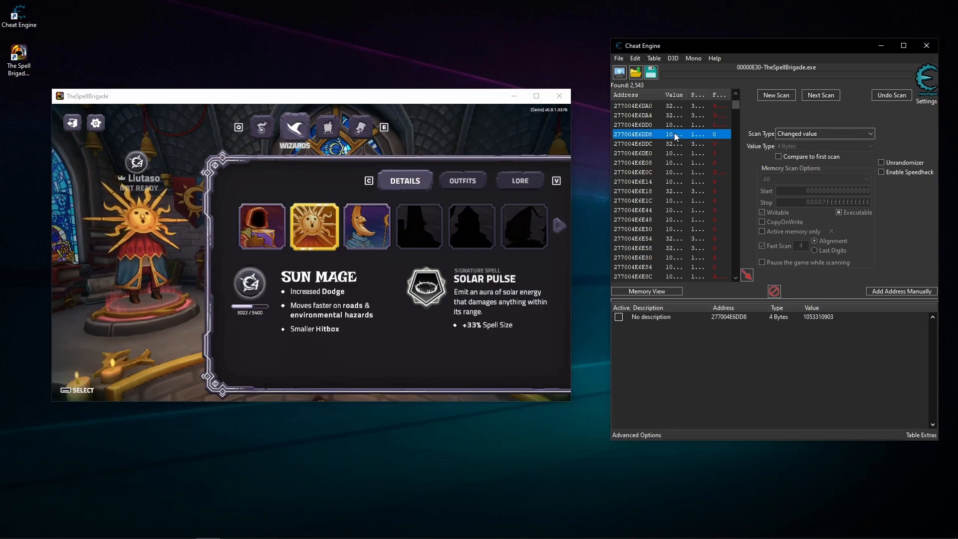
pyautogui.click(812, 318)
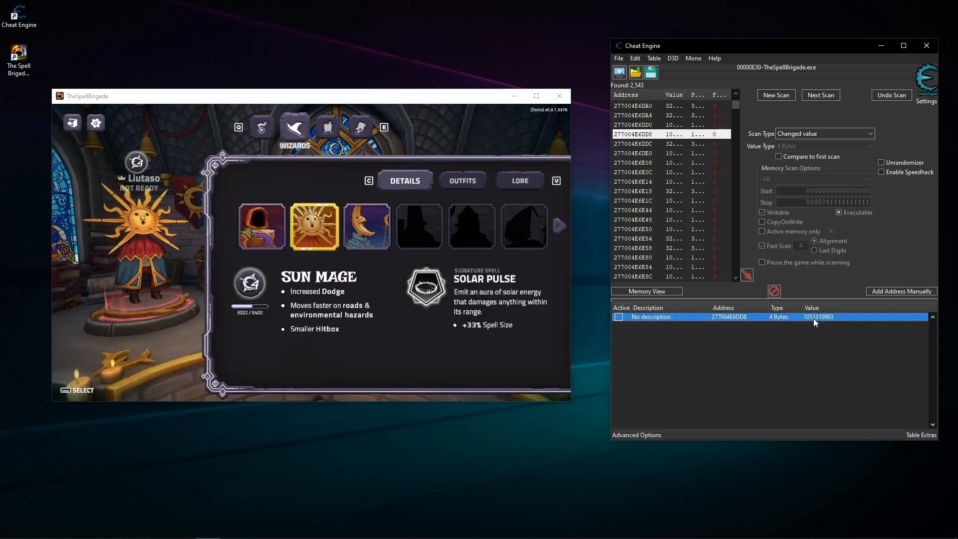
pyautogui.press('Delete')
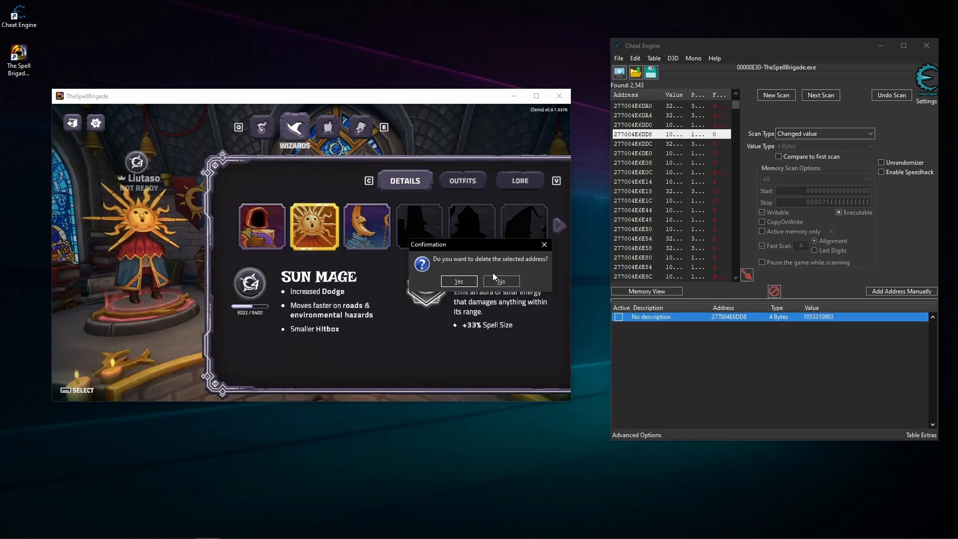
pyautogui.click(469, 282)
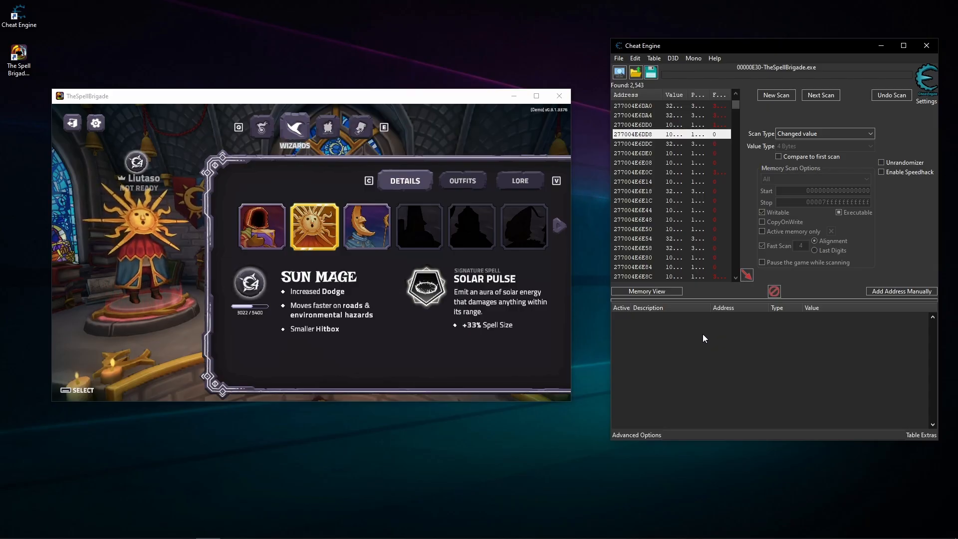
# - Switch the game's wizard to Reginald, Sun Mage and Moon Mage in turn to compare how the listed memory values react
pyautogui.press('super')
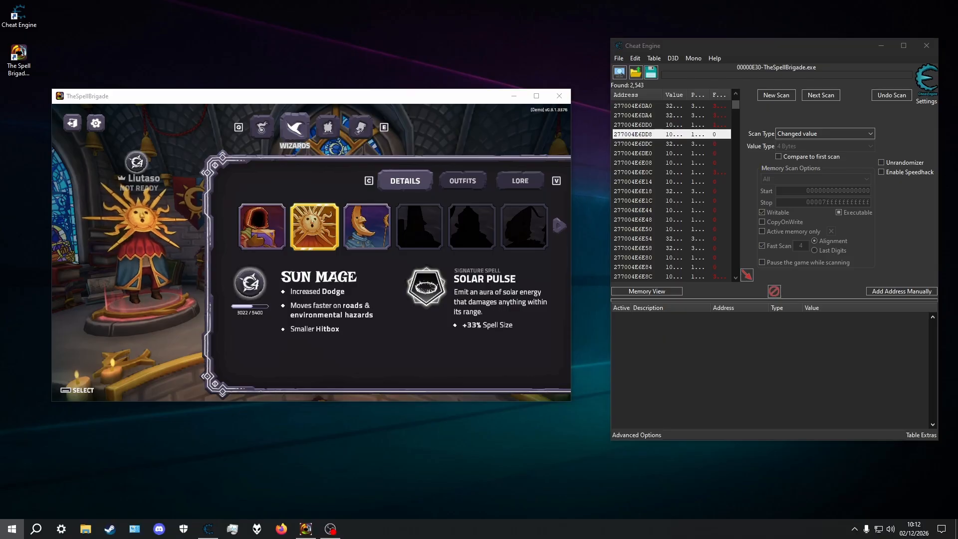
pyautogui.click(388, 268)
pyautogui.click(262, 228)
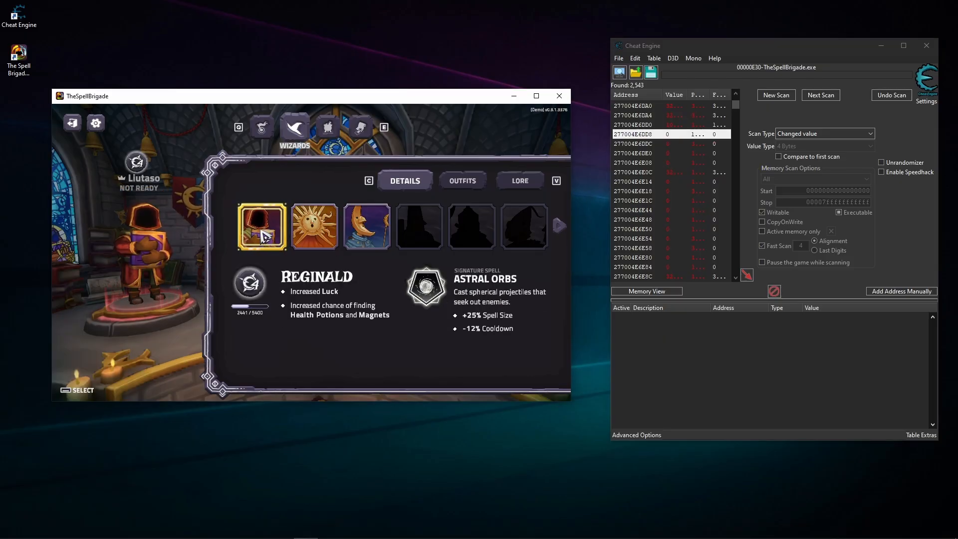
pyautogui.click(298, 242)
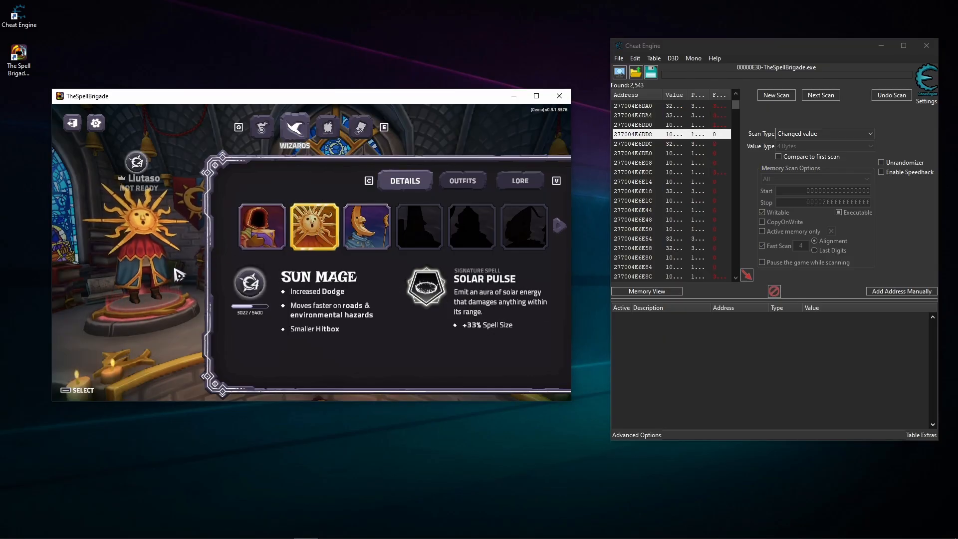
pyautogui.click(364, 229)
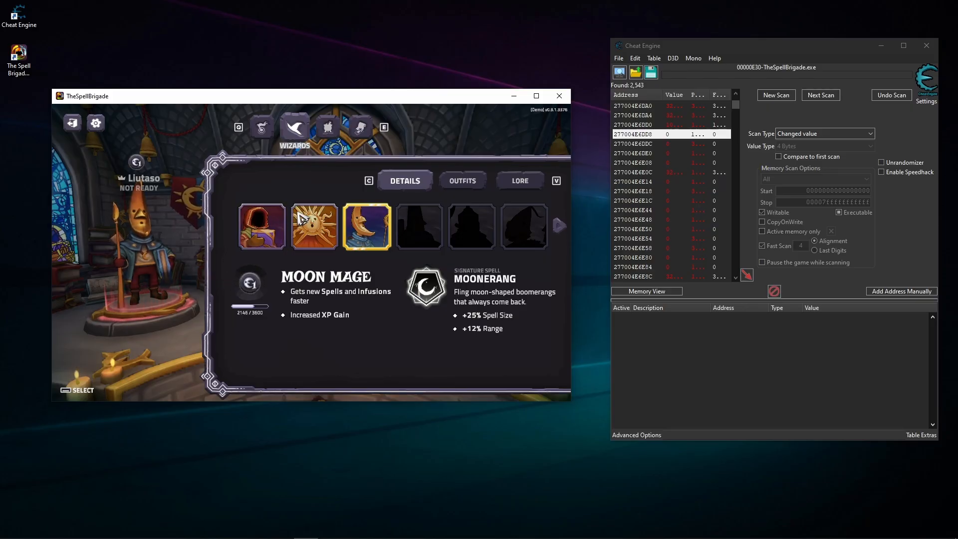
# - Switch the game's wizard to Reginald and filter the scan results for values smaller than 100
pyautogui.click(271, 239)
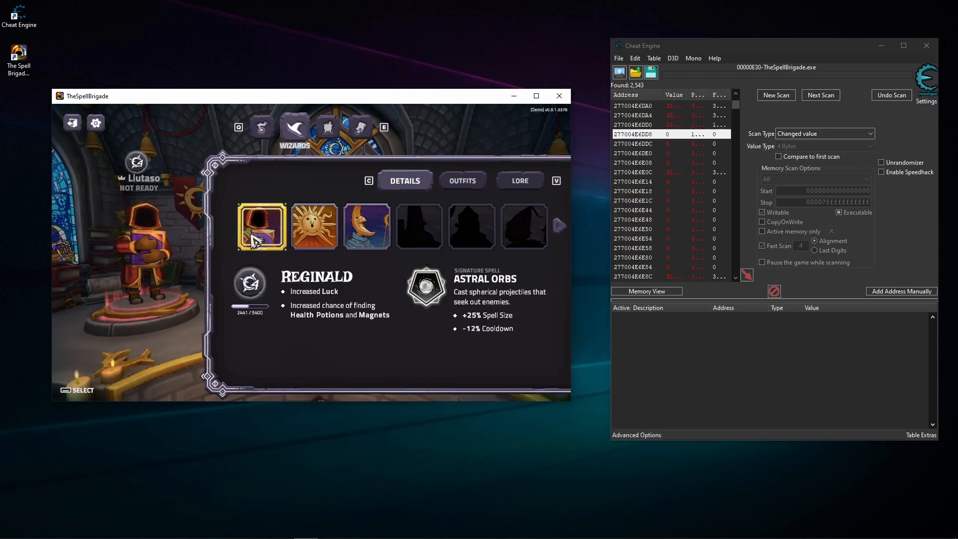
pyautogui.click(632, 163)
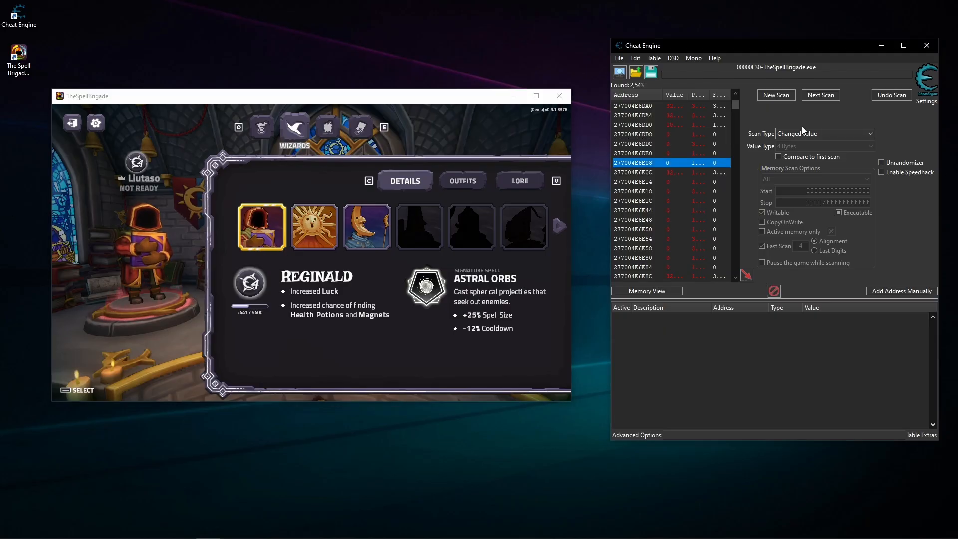
pyautogui.click(804, 132)
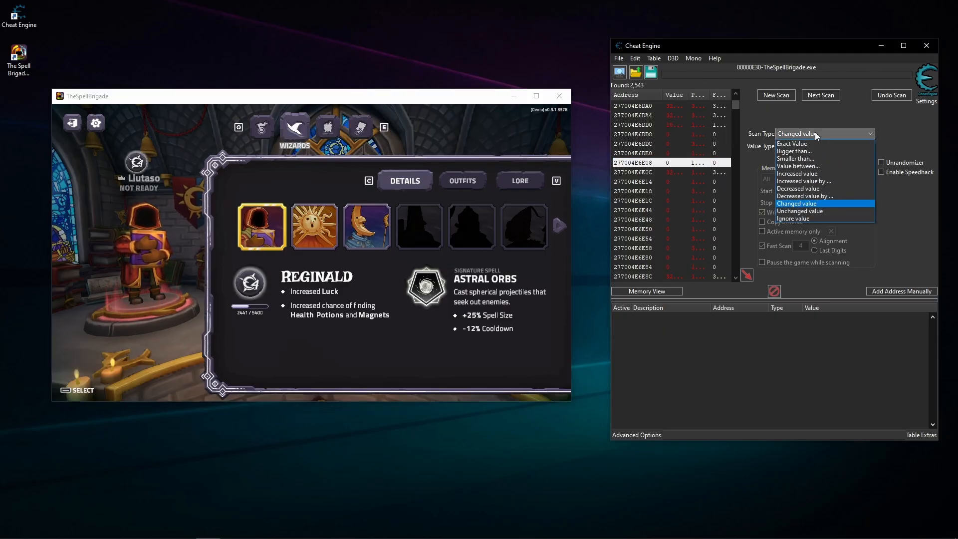
pyautogui.click(807, 158)
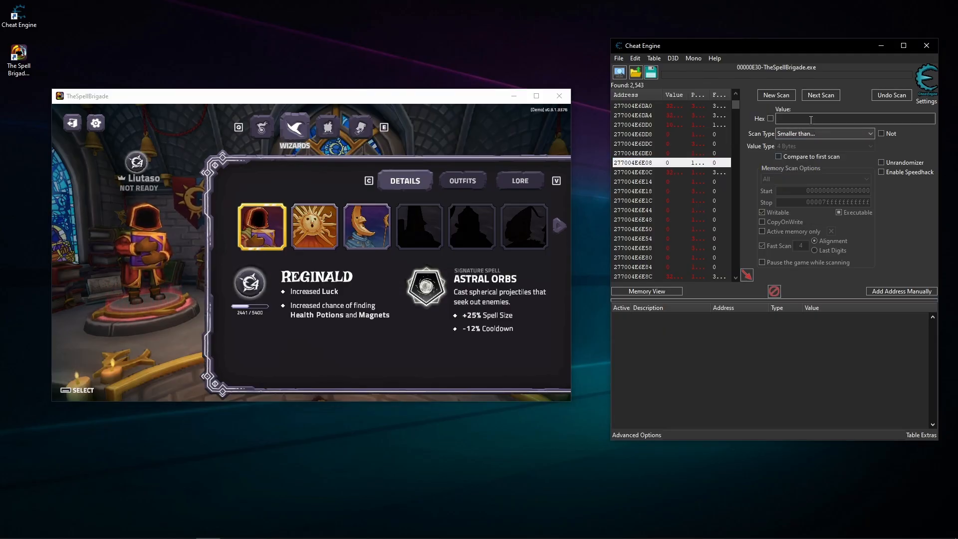
pyautogui.click(806, 117)
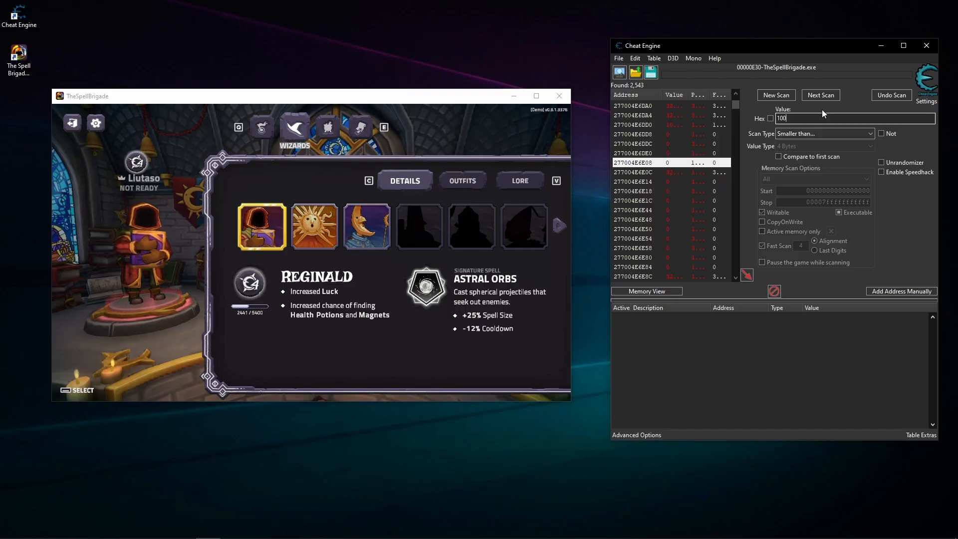
pyautogui.click(825, 95)
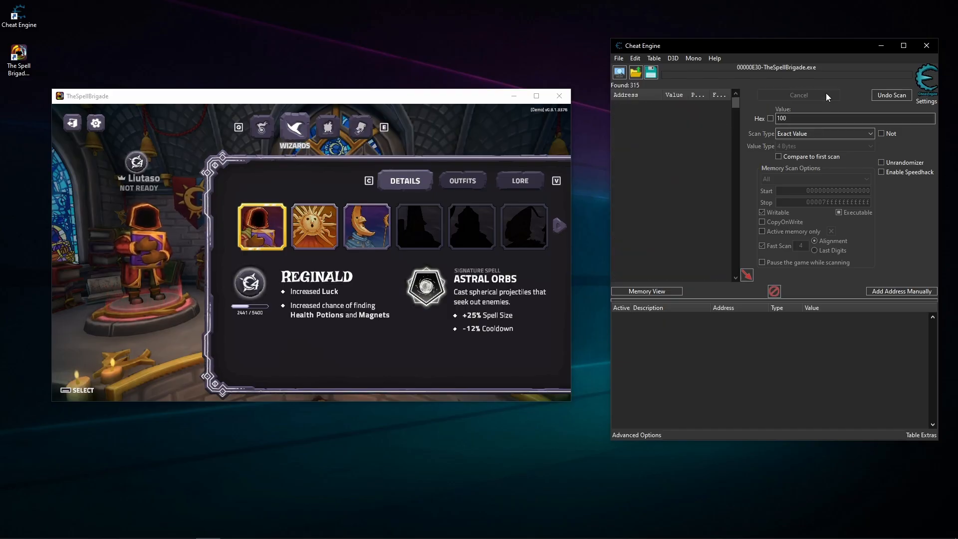
pyautogui.scroll(-10, 679, 158)
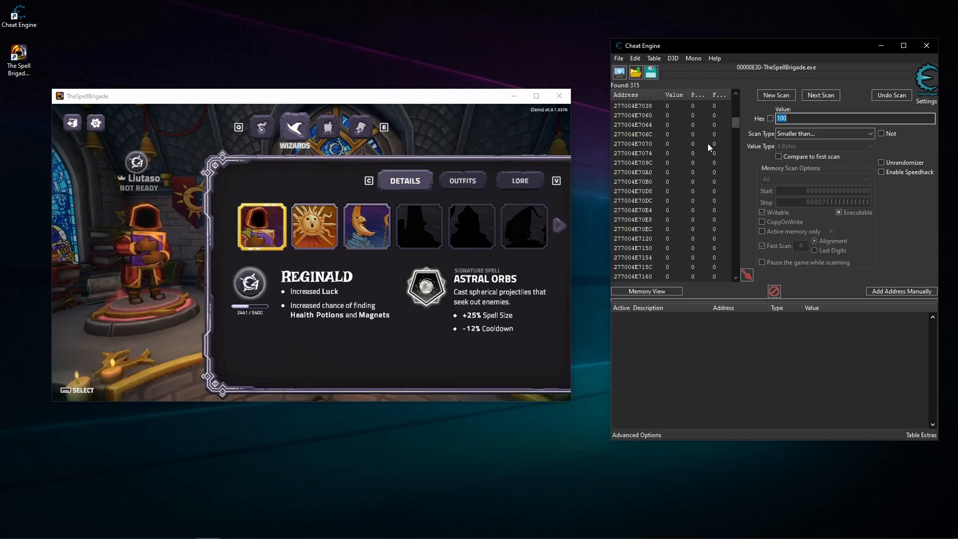
pyautogui.moveTo(734, 124); pyautogui.dragTo(762, 96)
pyautogui.click(770, 119)
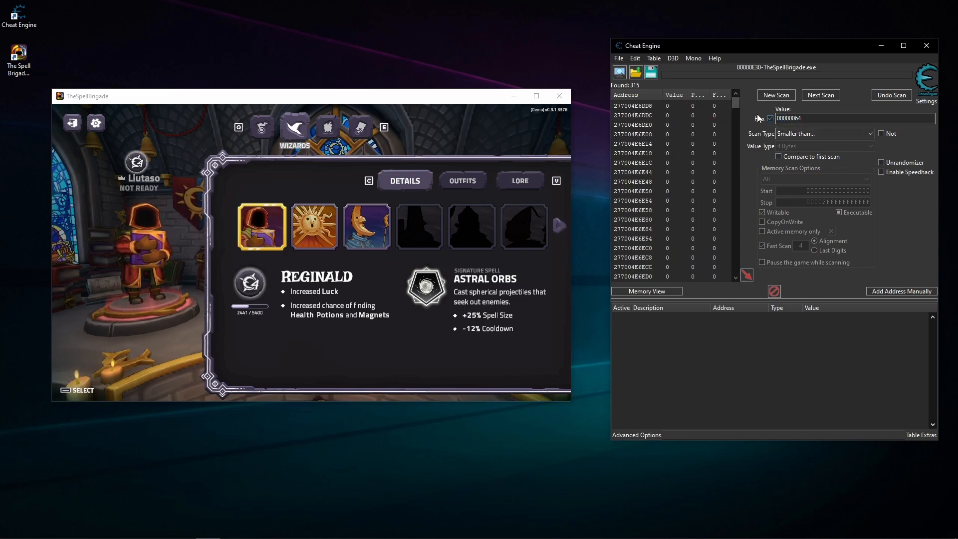
pyautogui.click(769, 118)
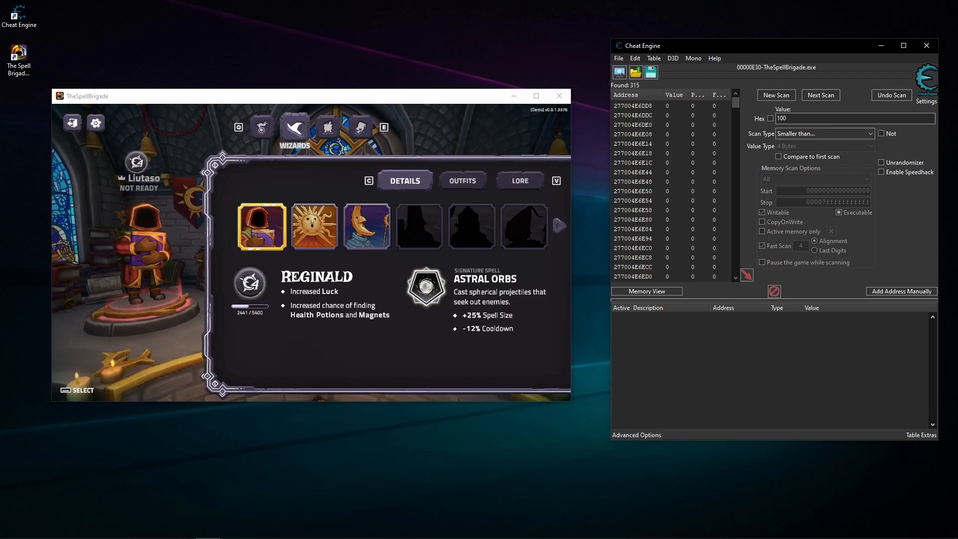
# - Switch the game's wizard to Sun Mage, Moon Mage and Kavin in turn, filtering for values smaller than 100 after each switch
pyautogui.click(381, 250)
pyautogui.click(314, 227)
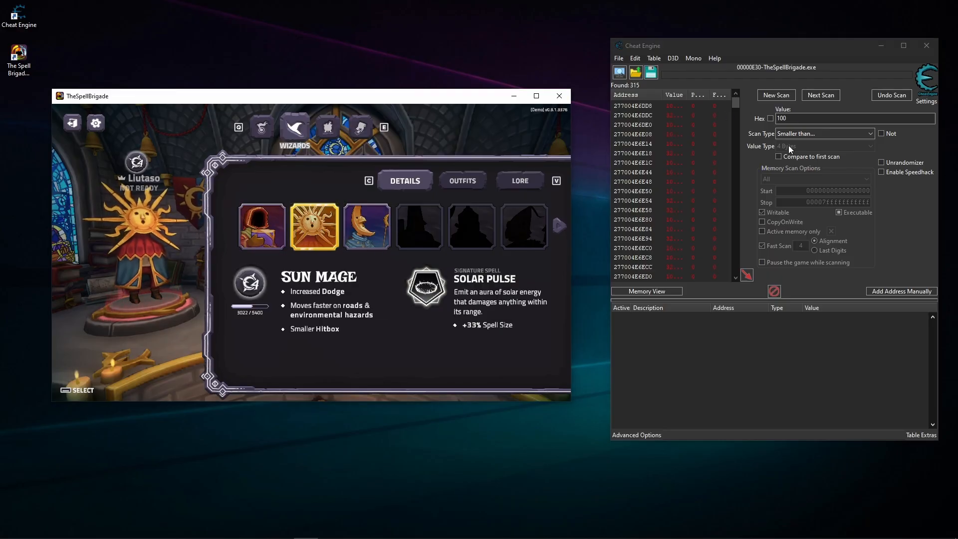
pyautogui.click(824, 94)
pyautogui.click(362, 239)
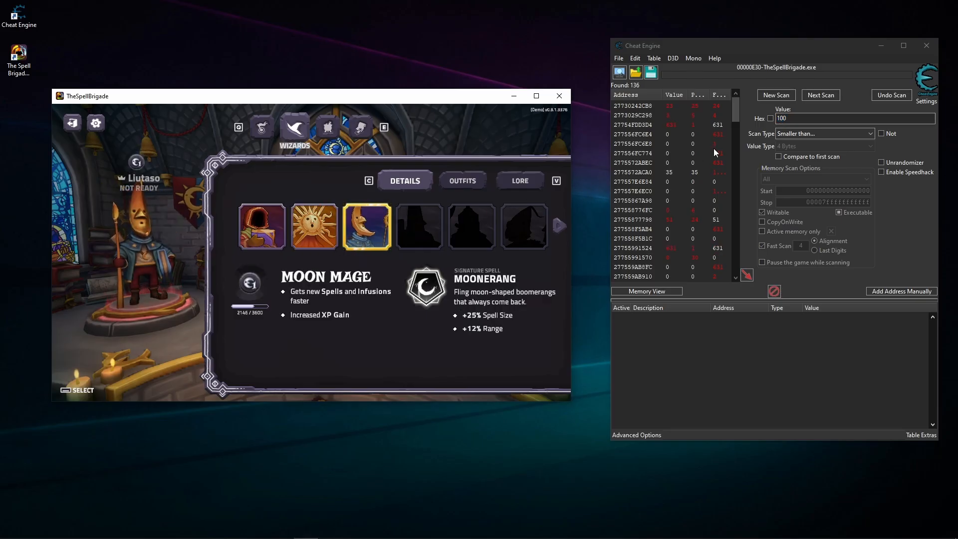
pyautogui.click(824, 95)
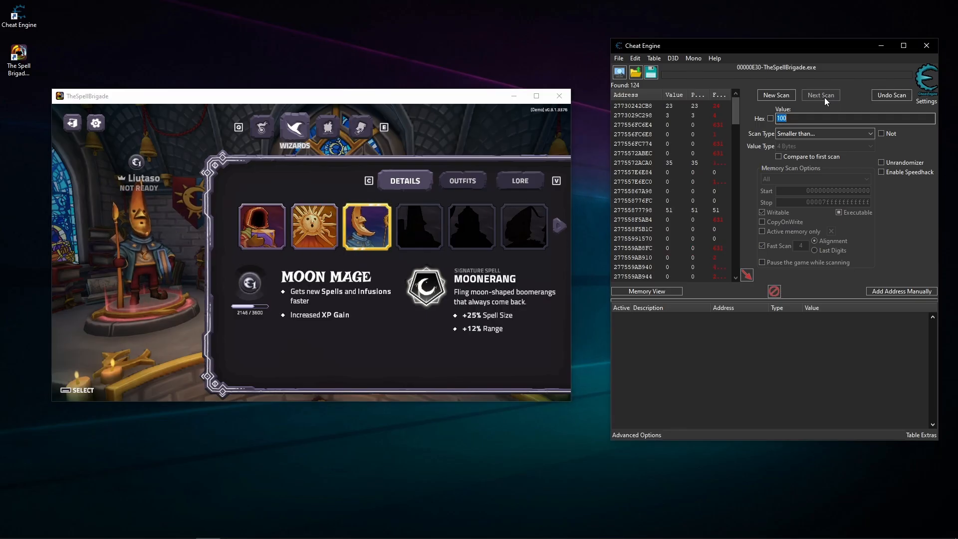
pyautogui.click(563, 229)
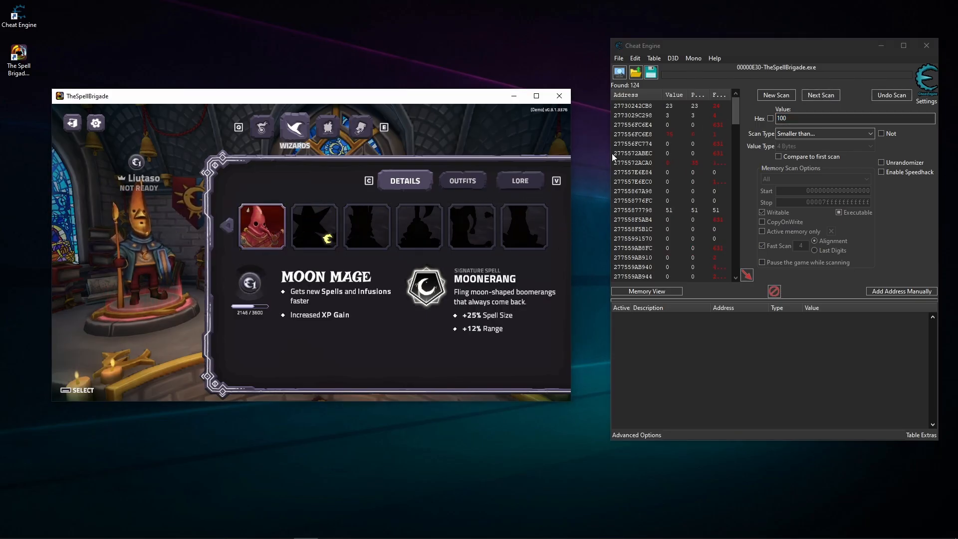
pyautogui.click(833, 93)
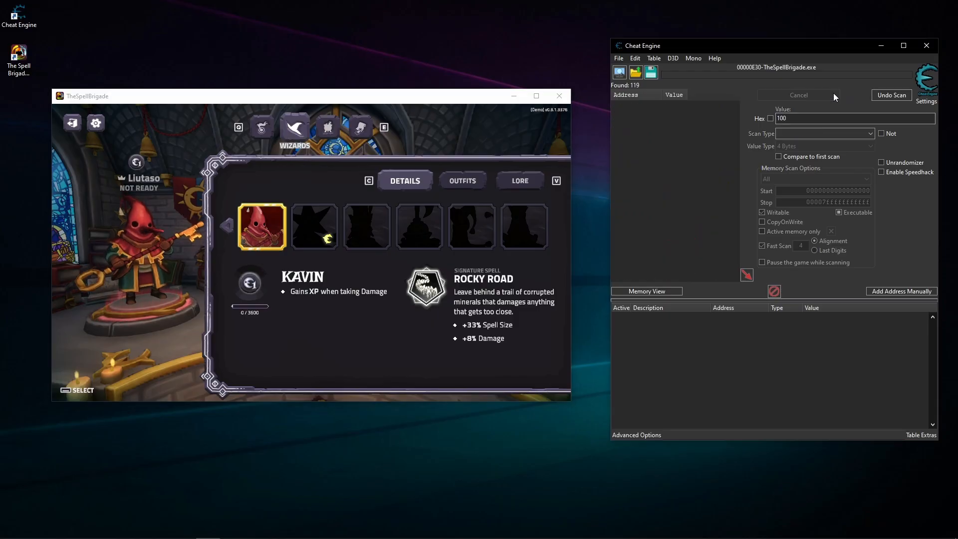
# - Switch the game's wizard back to Reginald and filter the scan results for changed values
pyautogui.click(270, 244)
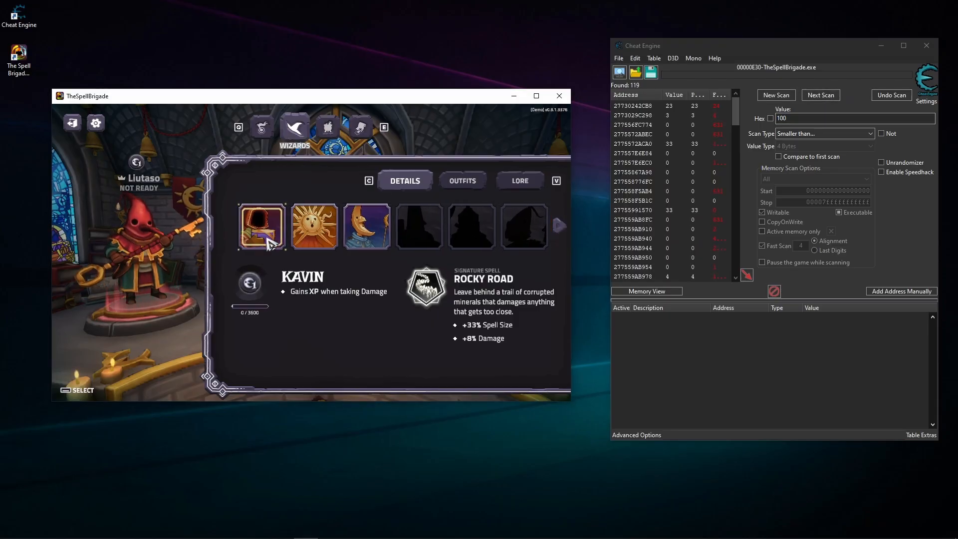
pyautogui.click(270, 243)
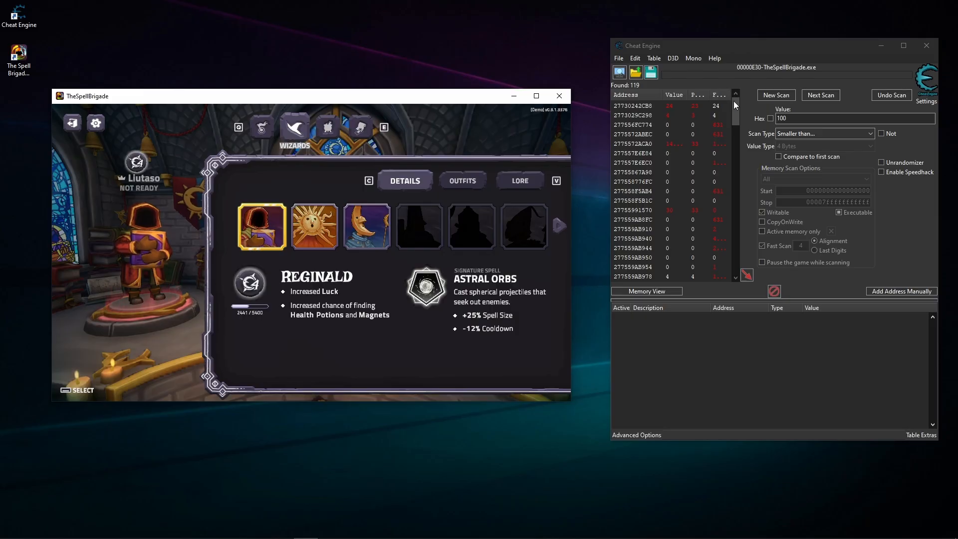
pyautogui.click(810, 133)
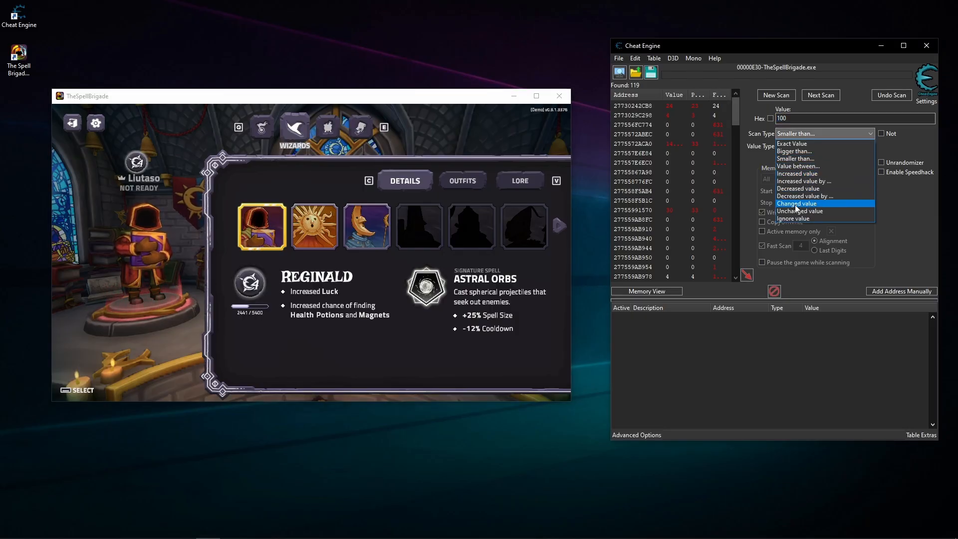
pyautogui.click(794, 205)
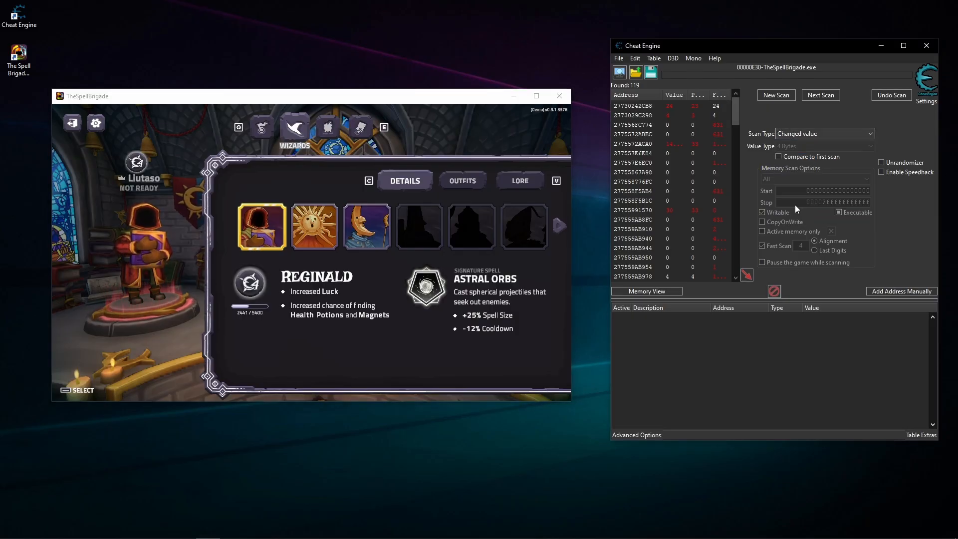
pyautogui.click(820, 95)
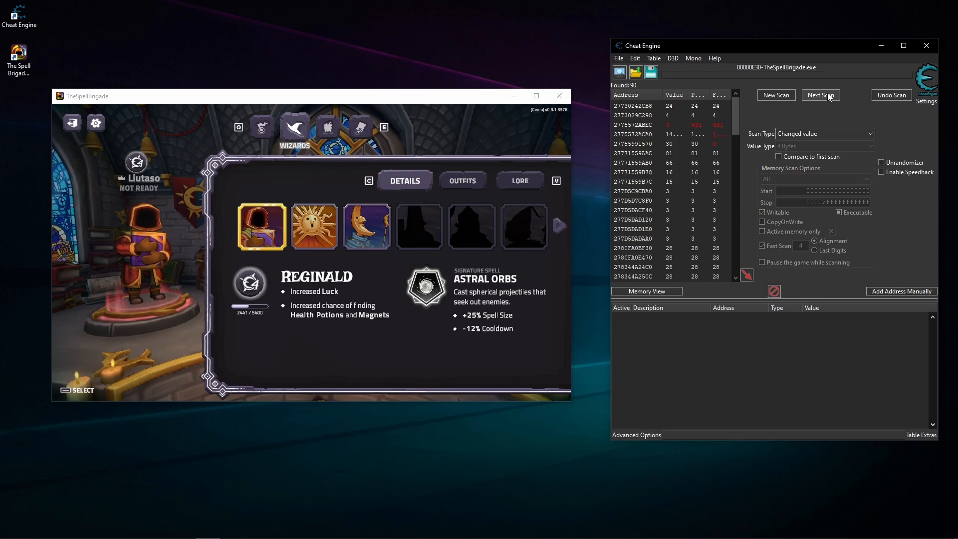
# - Undo the last scan and, after checking the second page of wizards, filter for changed values again with Reginald selected
pyautogui.click(892, 95)
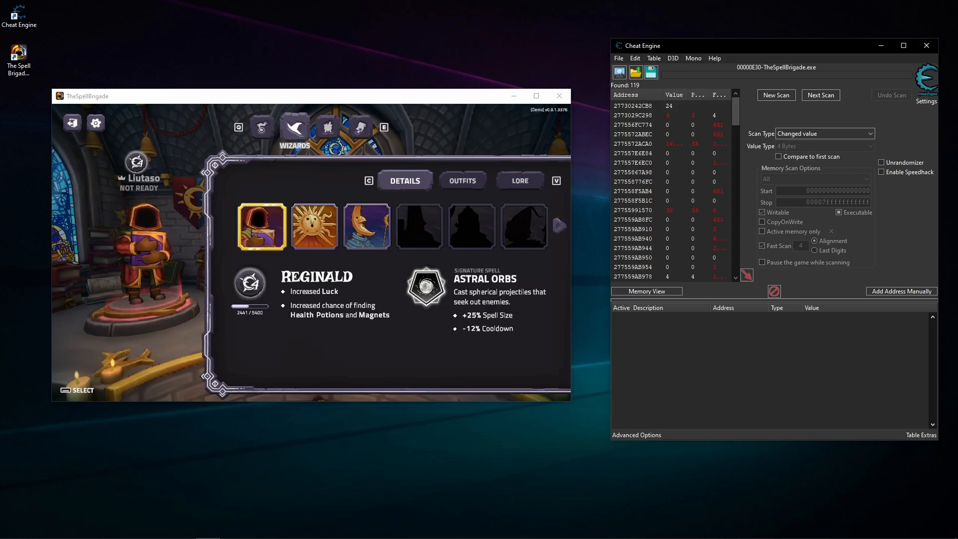
pyautogui.click(559, 226)
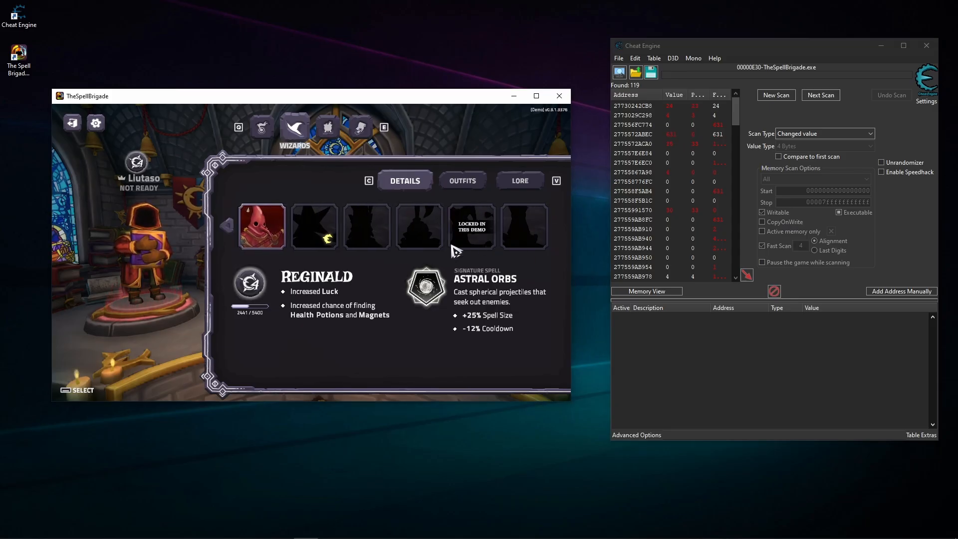
pyautogui.click(226, 226)
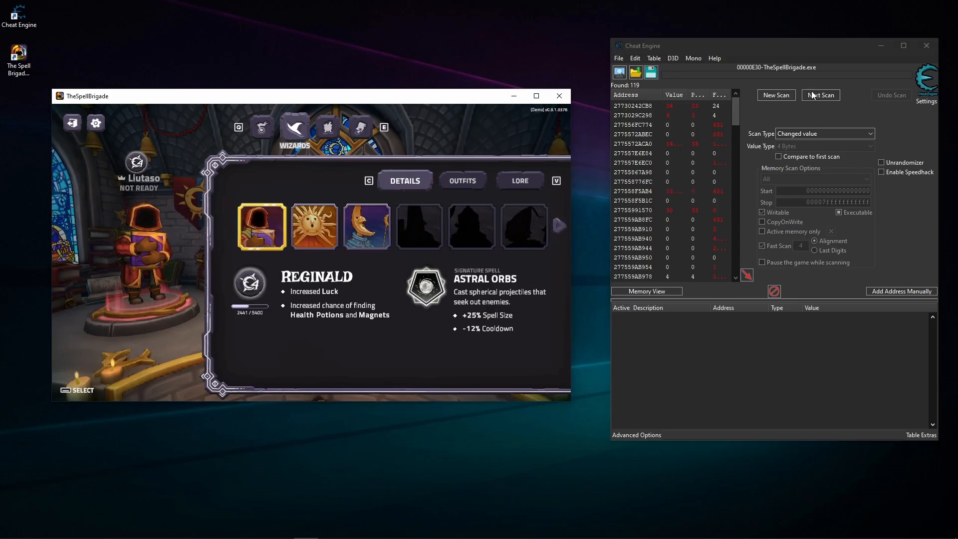
pyautogui.click(830, 95)
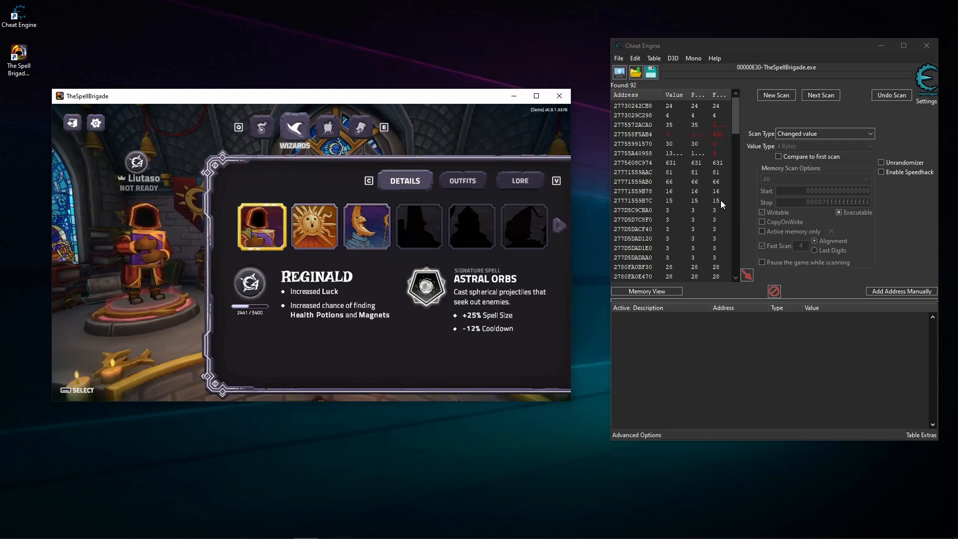
pyautogui.scroll(-7, 720, 199)
pyautogui.moveTo(737, 186); pyautogui.dragTo(750, 269)
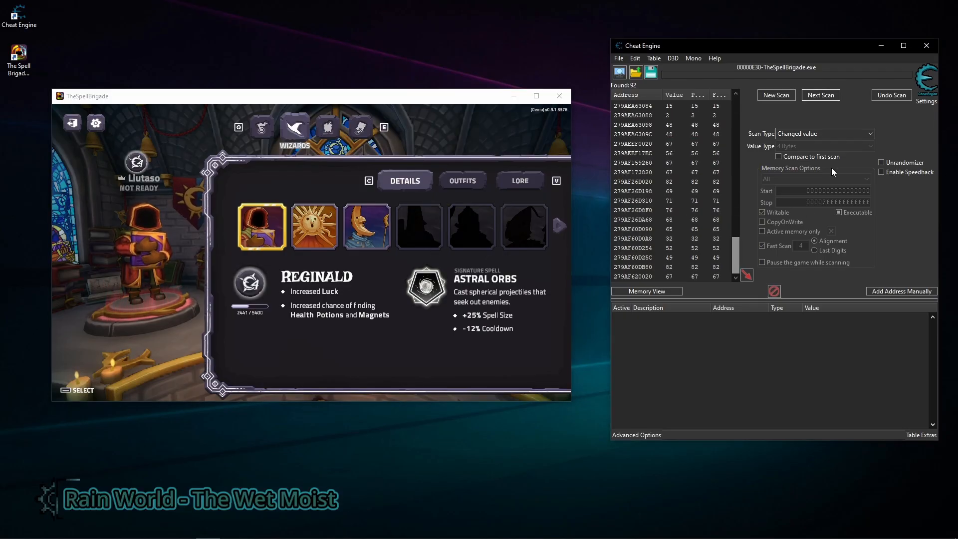
# - Run a follow-up scan with the scan type Ignore value while Reginald stays selected
pyautogui.click(821, 134)
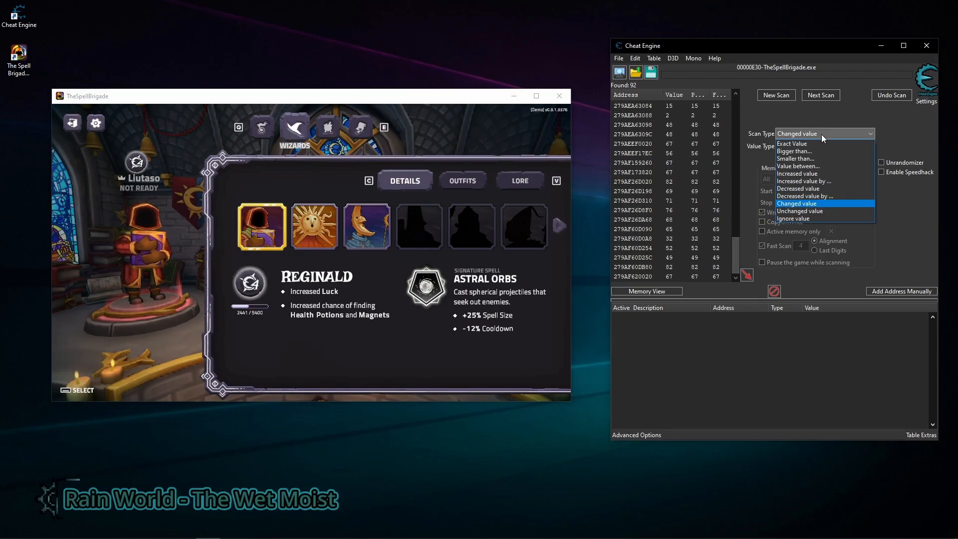
pyautogui.click(794, 219)
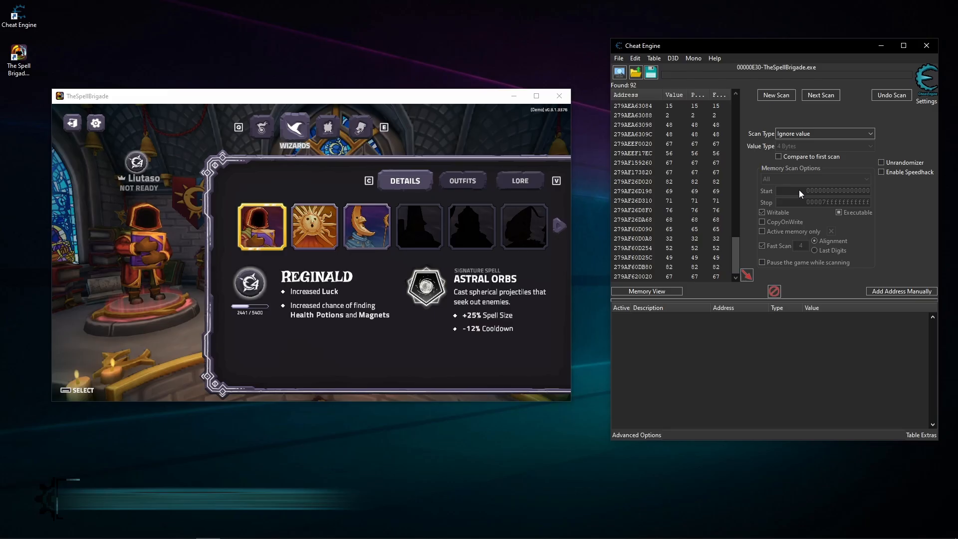
pyautogui.click(823, 97)
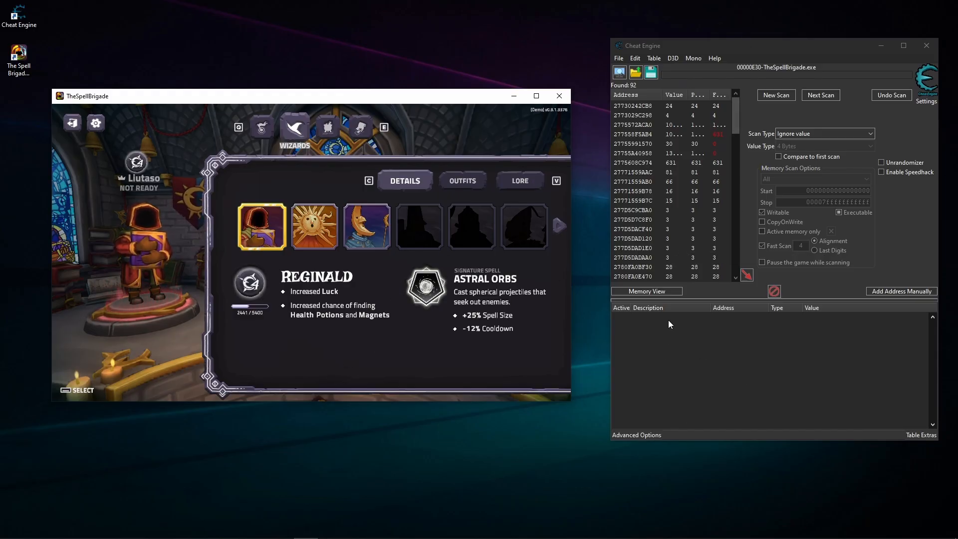
# - Switch the game's wizard to Sun Mage and Moon Mage in turn, filtering for changed values after each switch
pyautogui.click(320, 235)
pyautogui.click(832, 134)
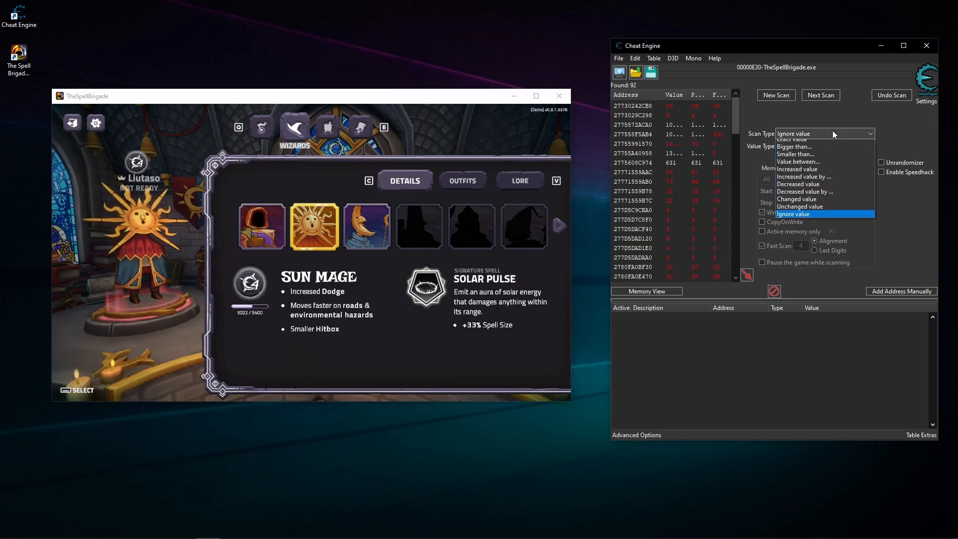
pyautogui.click(818, 204)
pyautogui.click(832, 96)
pyautogui.click(832, 95)
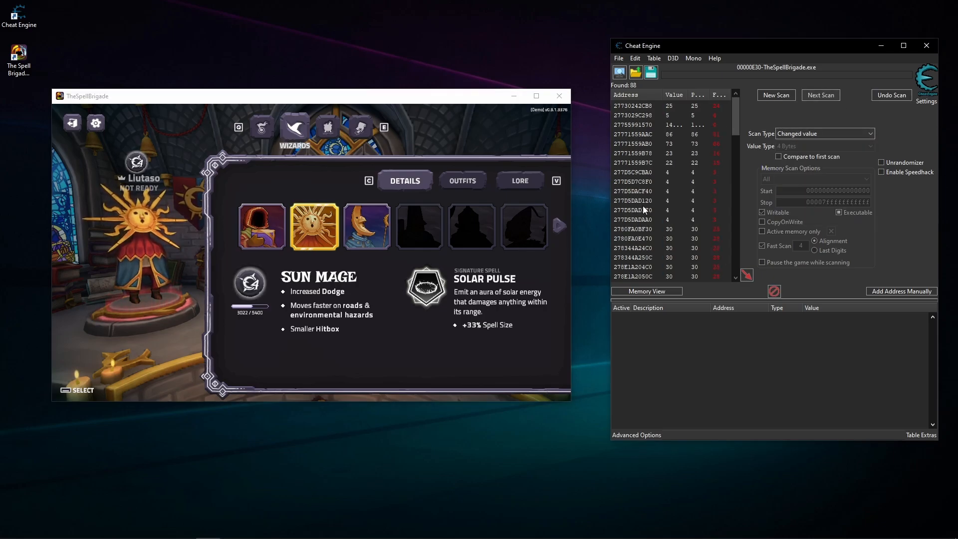
pyautogui.click(367, 227)
pyautogui.click(821, 99)
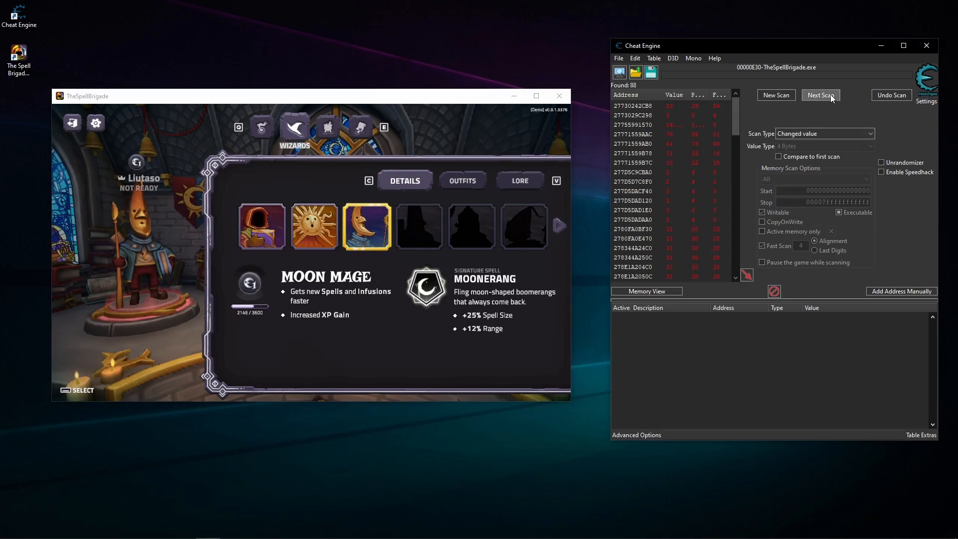
# - Switch the game's wizard to Sun Mage and back to Moon Mage, and filter the results for unchanged values
pyautogui.click(326, 240)
pyautogui.click(366, 227)
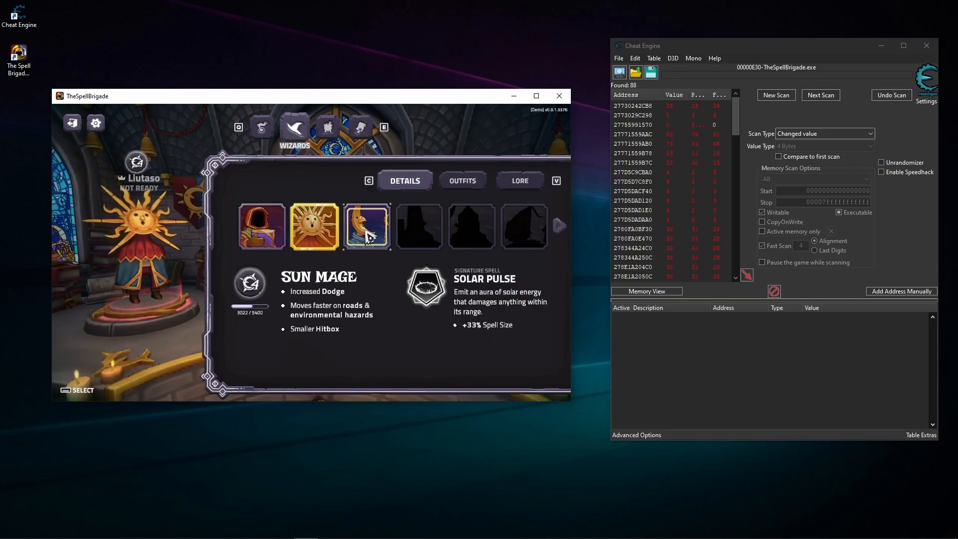
pyautogui.click(816, 136)
pyautogui.click(816, 135)
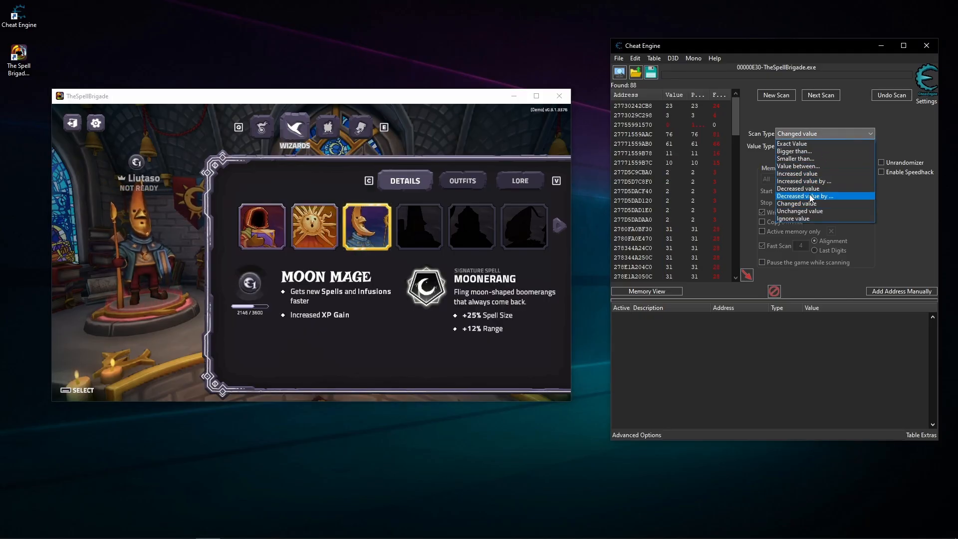
pyautogui.click(802, 211)
pyautogui.click(830, 99)
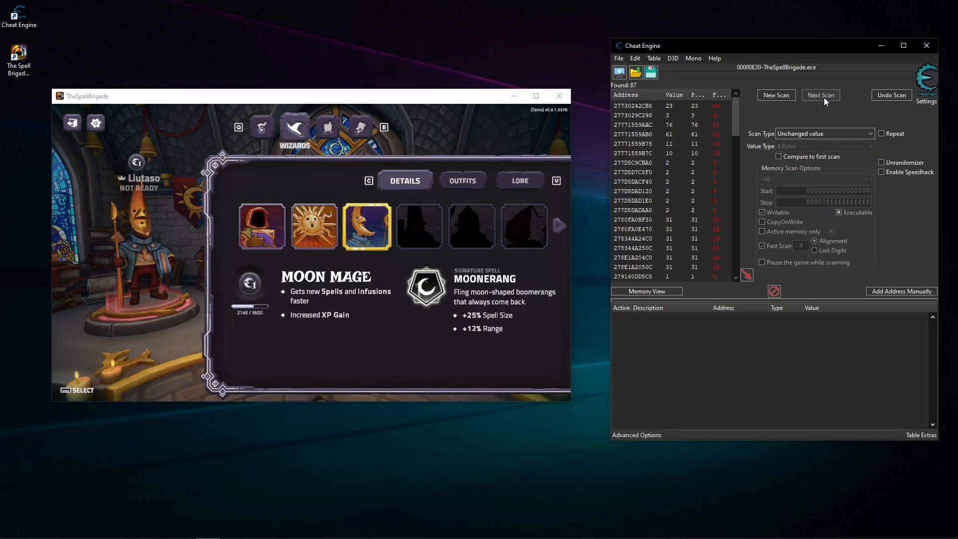
pyautogui.scroll(-10, 692, 214)
pyautogui.scroll(-12, 702, 209)
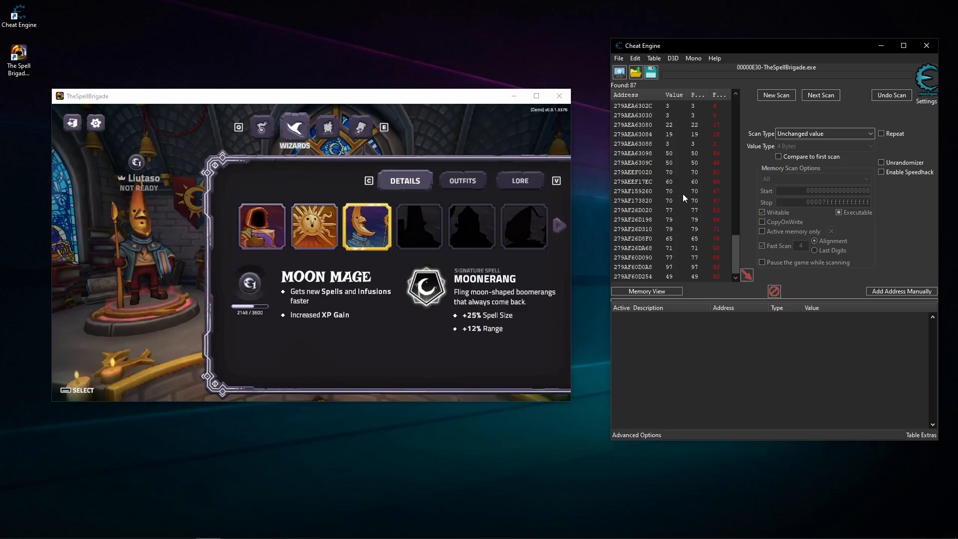
pyautogui.click(363, 330)
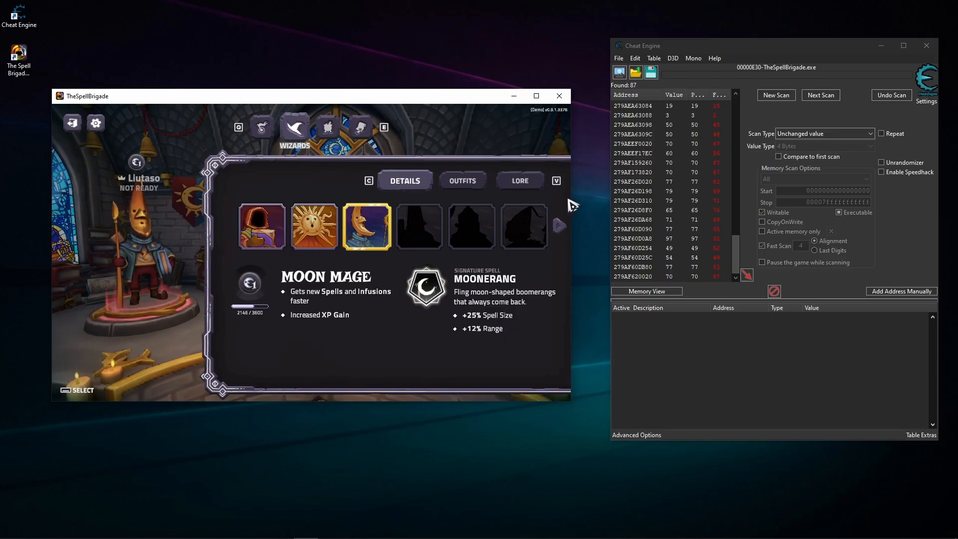
# - Filter the results for values smaller than 13 while Moon Mage stays selected
pyautogui.scroll(20, 694, 192)
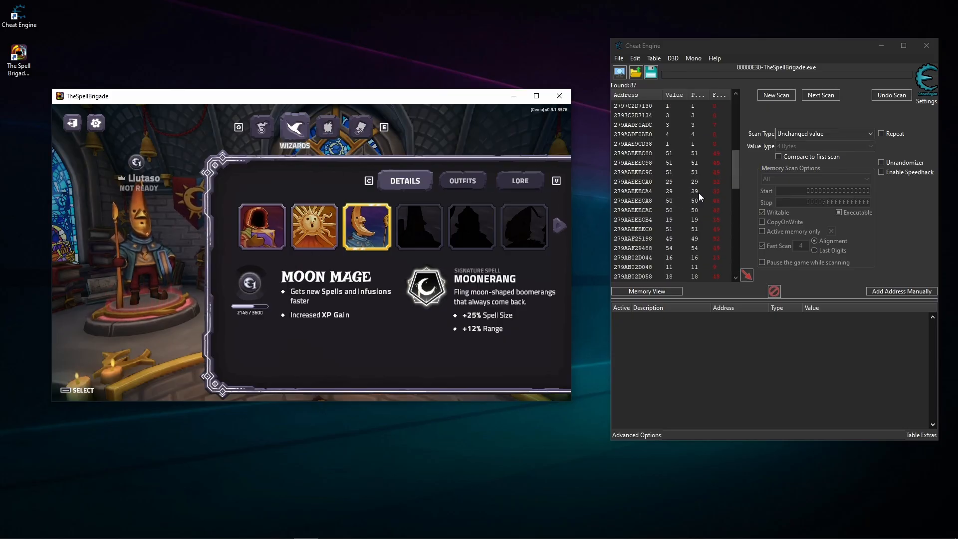
pyautogui.scroll(1, 698, 193)
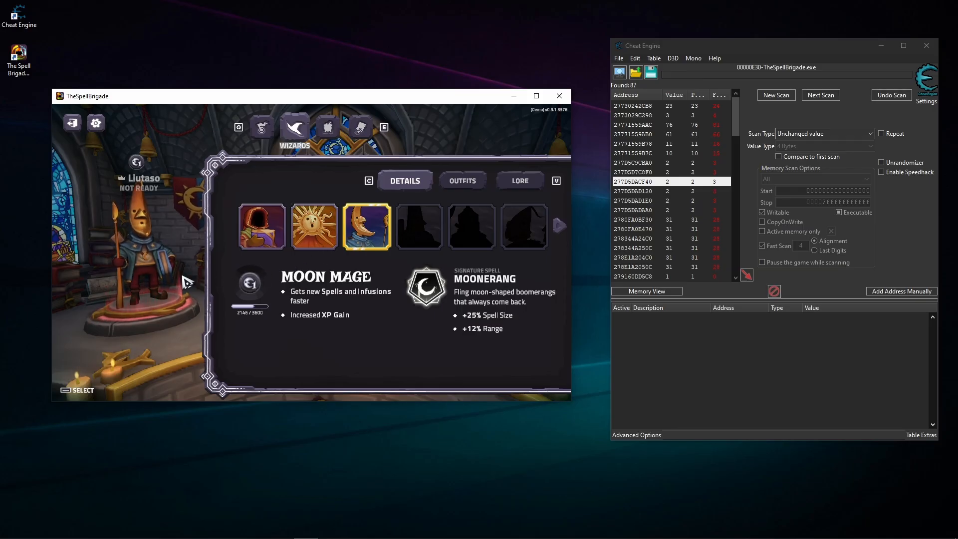
pyautogui.click(793, 134)
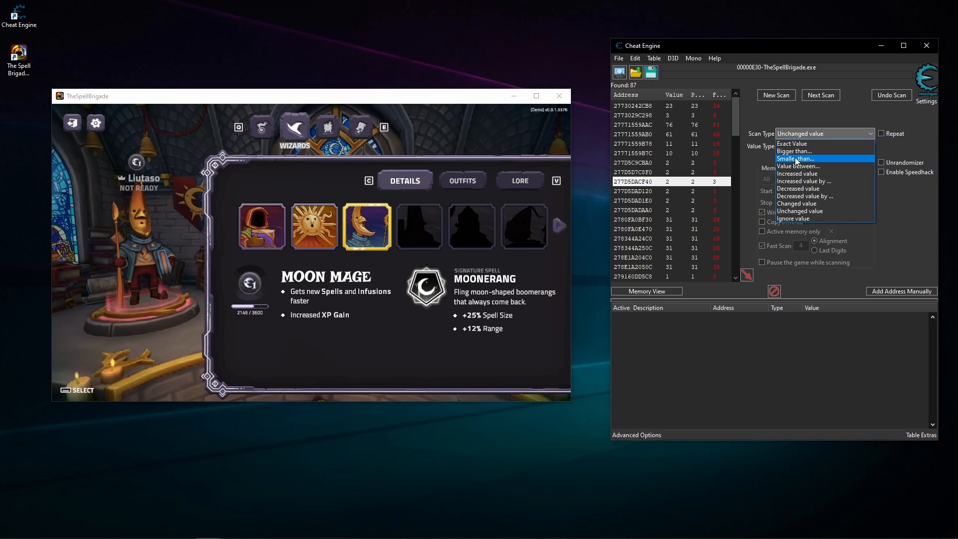
pyautogui.click(559, 226)
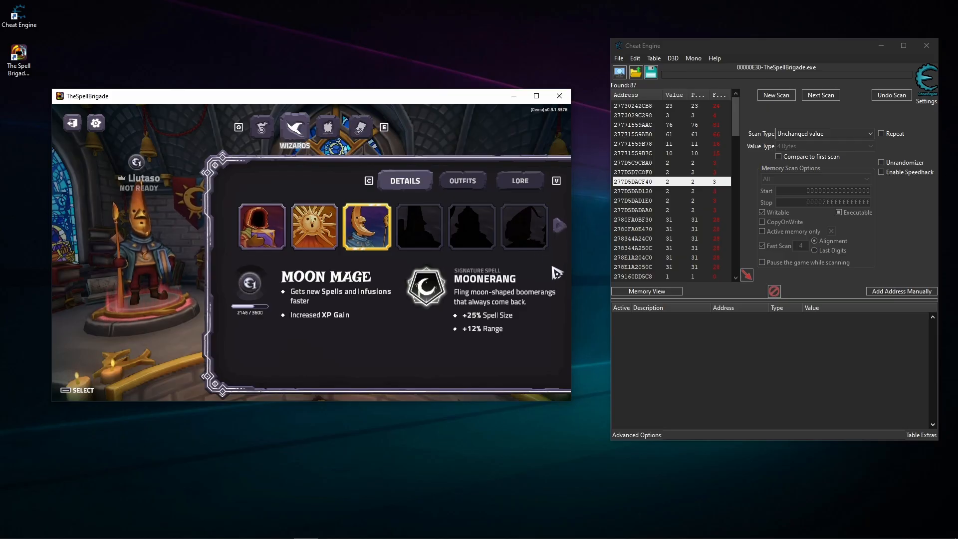
pyautogui.click(705, 302)
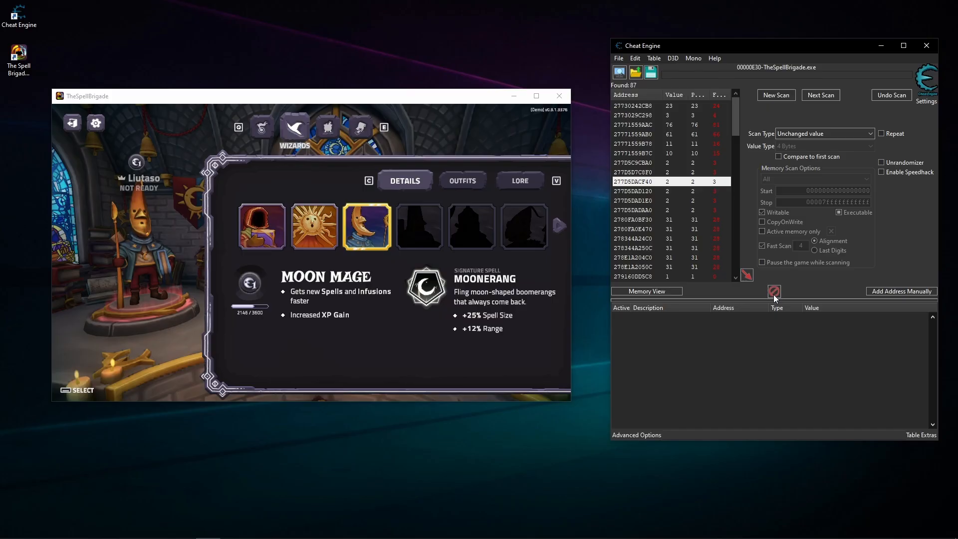
pyautogui.click(831, 135)
pyautogui.click(795, 159)
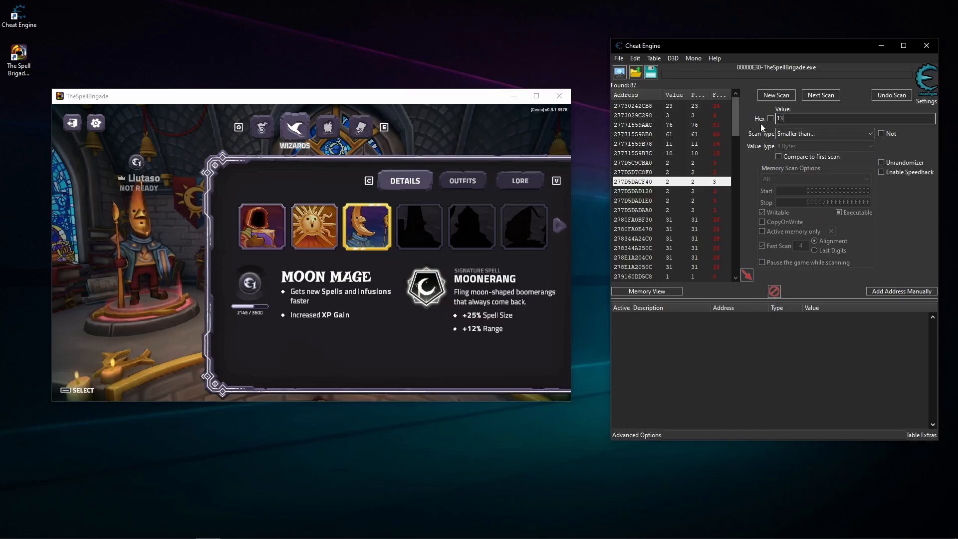
pyautogui.click(834, 95)
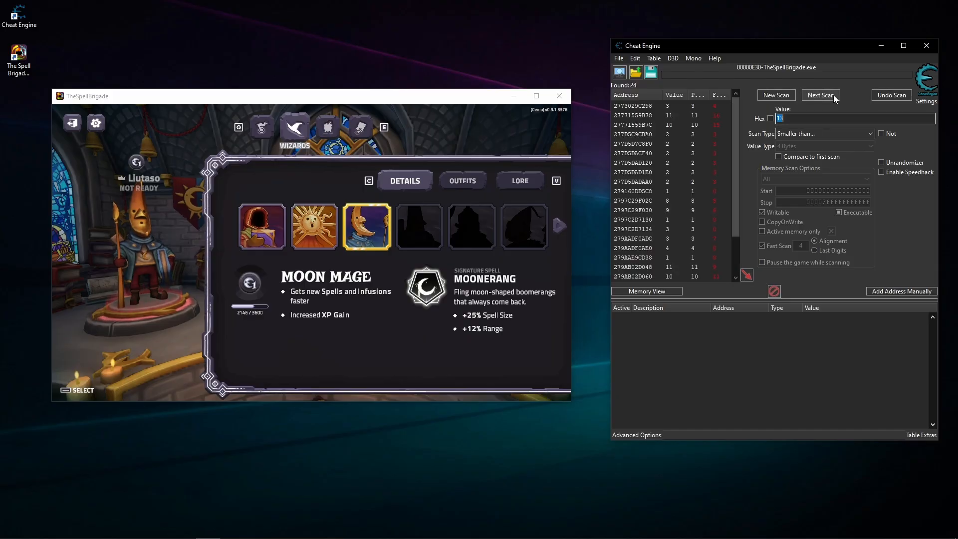
# - Switch the game's wizard to Sun Mage, Reginald and Kavin in turn, repeating the smaller than 13 scan after each switch
pyautogui.click(370, 205)
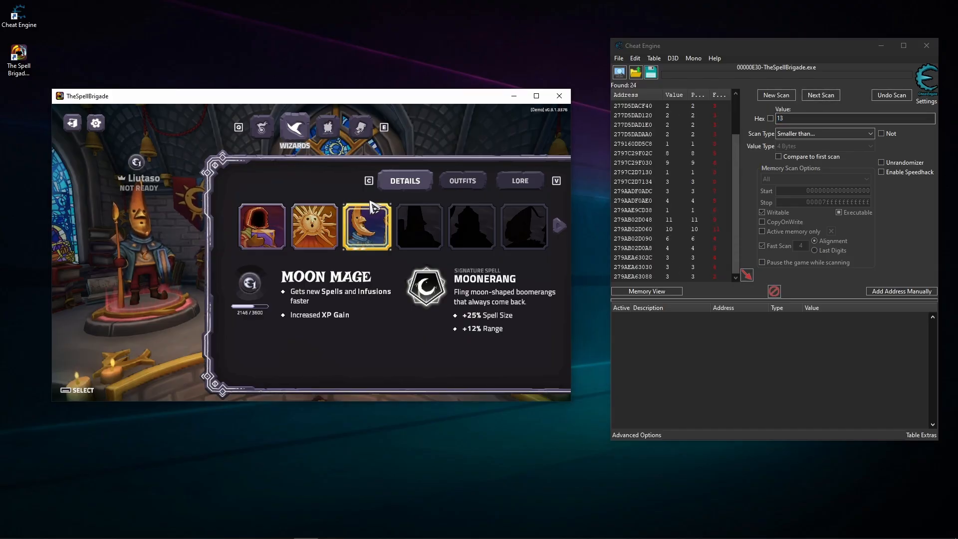
pyautogui.click(323, 228)
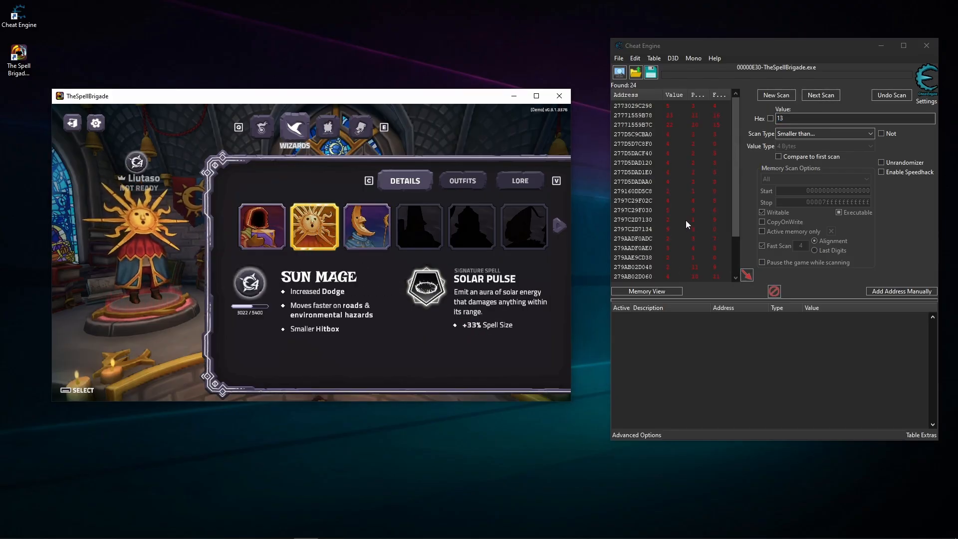
pyautogui.click(821, 97)
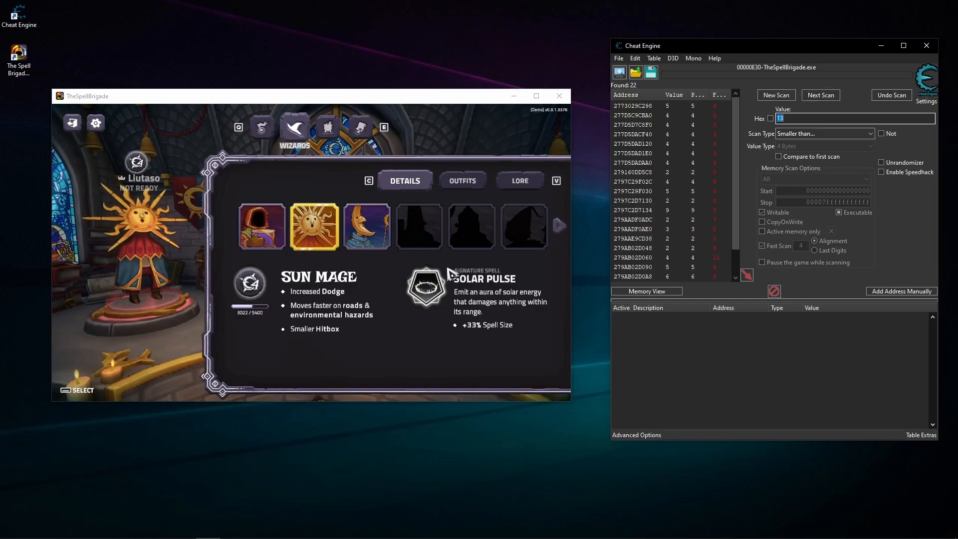
pyautogui.click(262, 227)
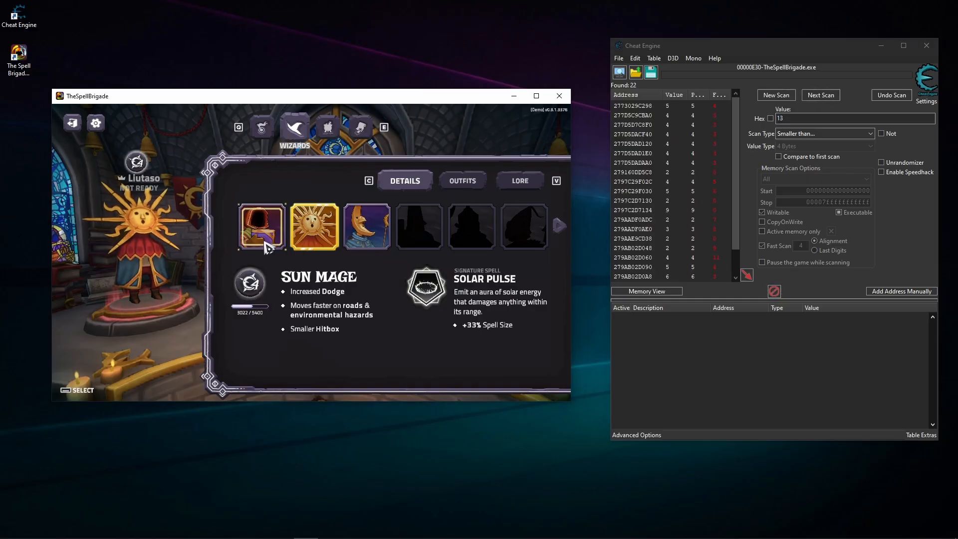
pyautogui.click(820, 95)
pyautogui.click(565, 233)
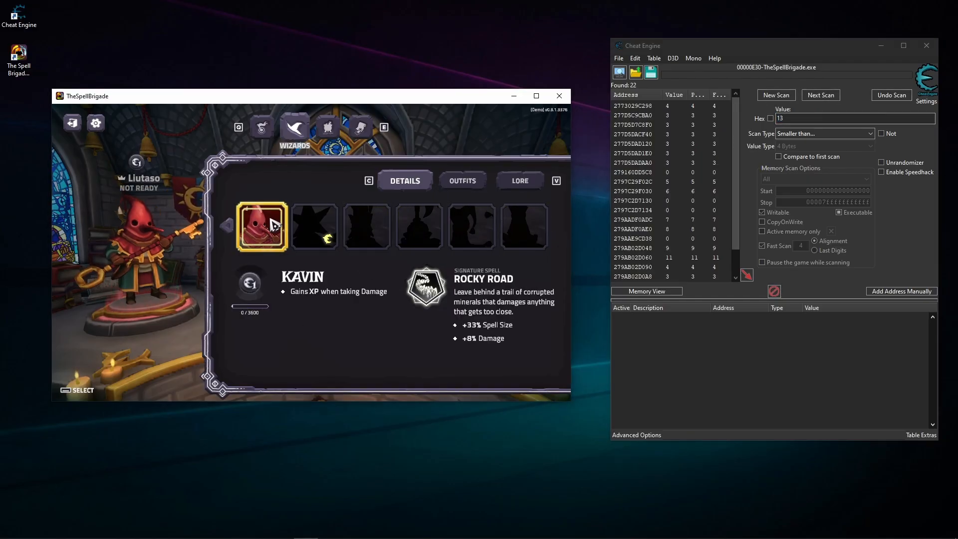
pyautogui.click(820, 95)
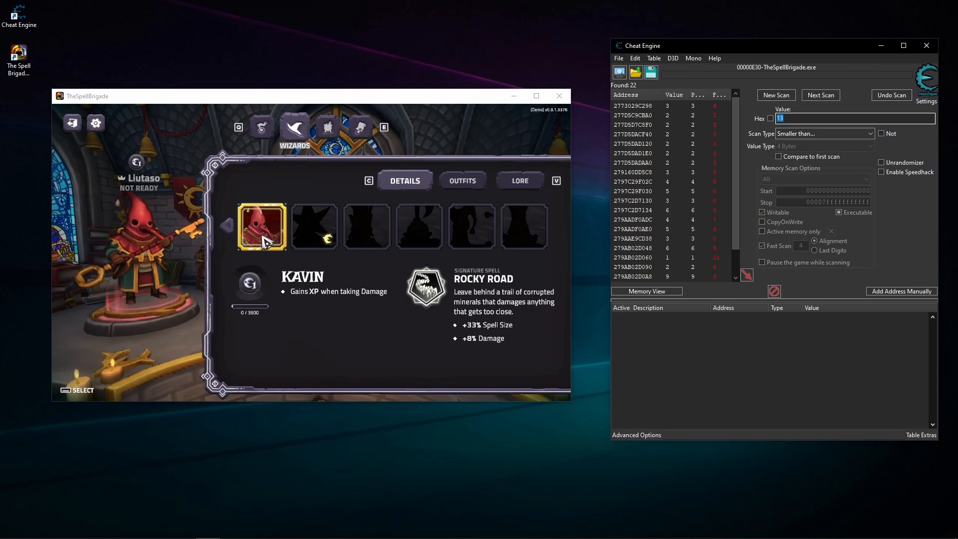
# - Switch the game's wizard back to Reginald and compare the current, previous and first values of the remaining addresses
pyautogui.click(227, 225)
pyautogui.click(276, 242)
pyautogui.scroll(-1, 694, 220)
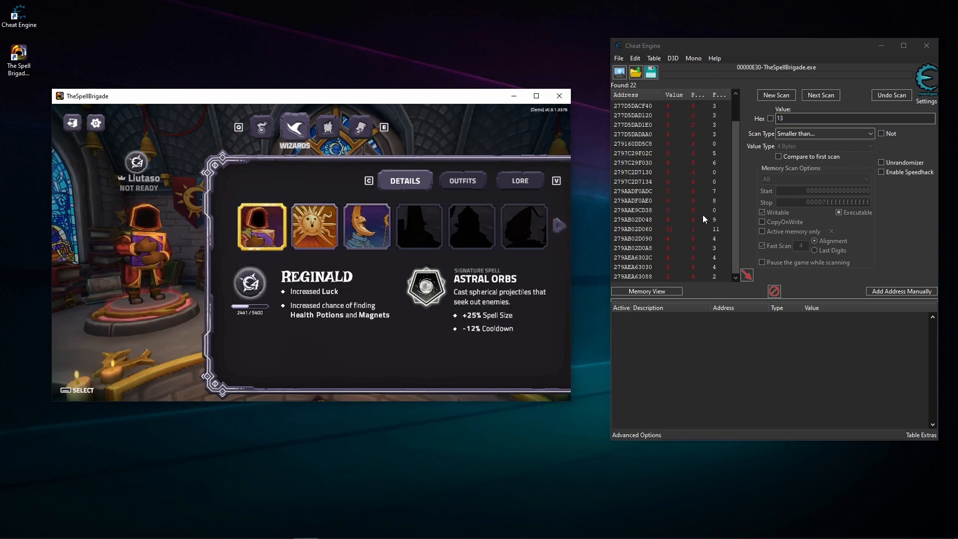
pyautogui.click(690, 222)
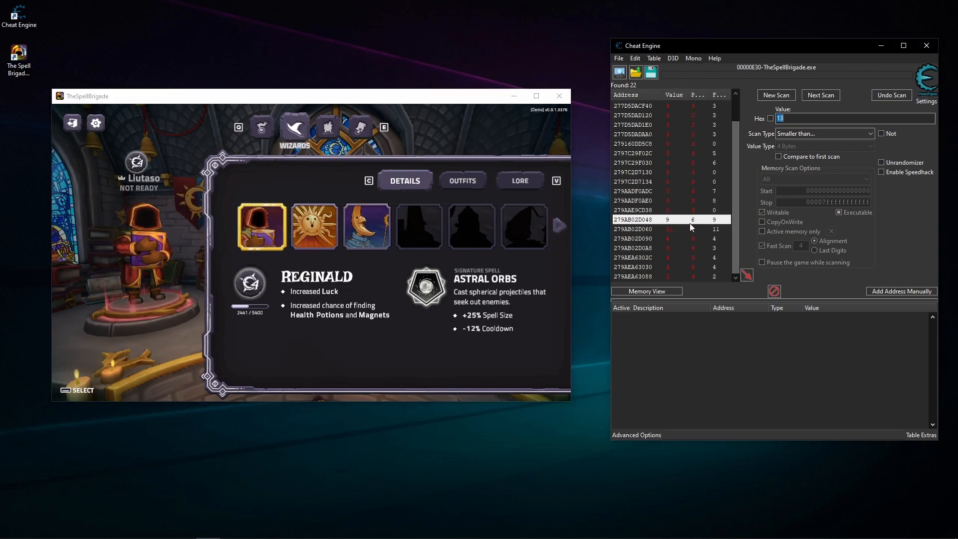
pyautogui.click(800, 116)
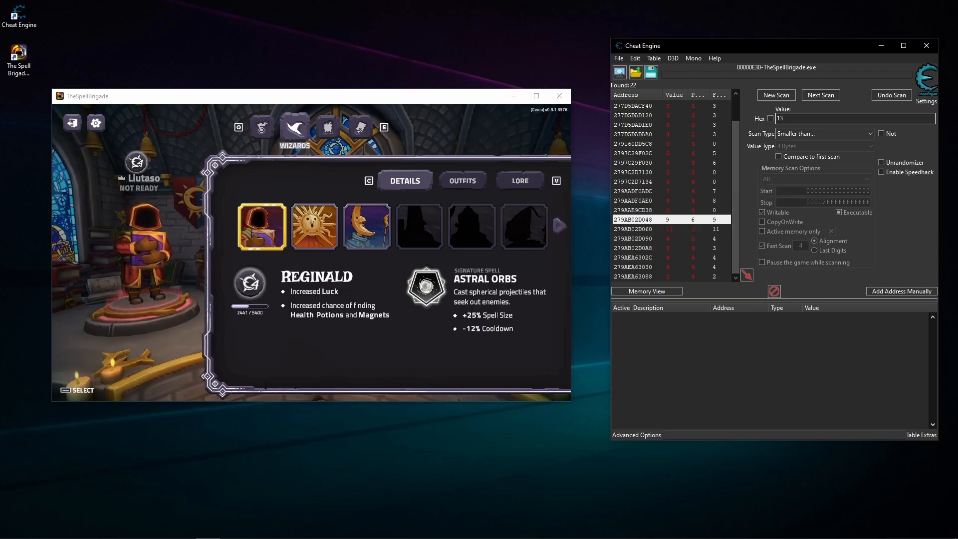
pyautogui.click(393, 280)
pyautogui.scroll(1, 719, 144)
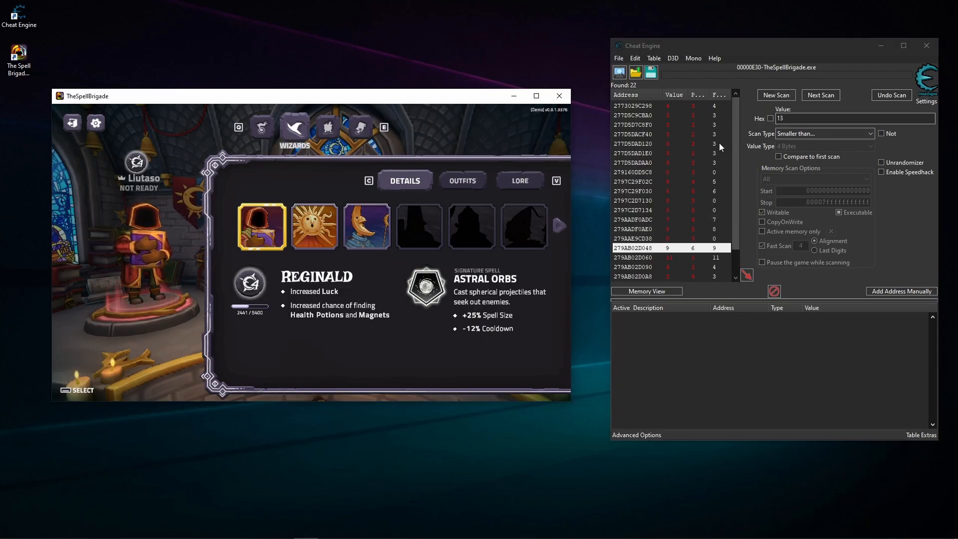
pyautogui.scroll(-1, 726, 122)
pyautogui.click(707, 257)
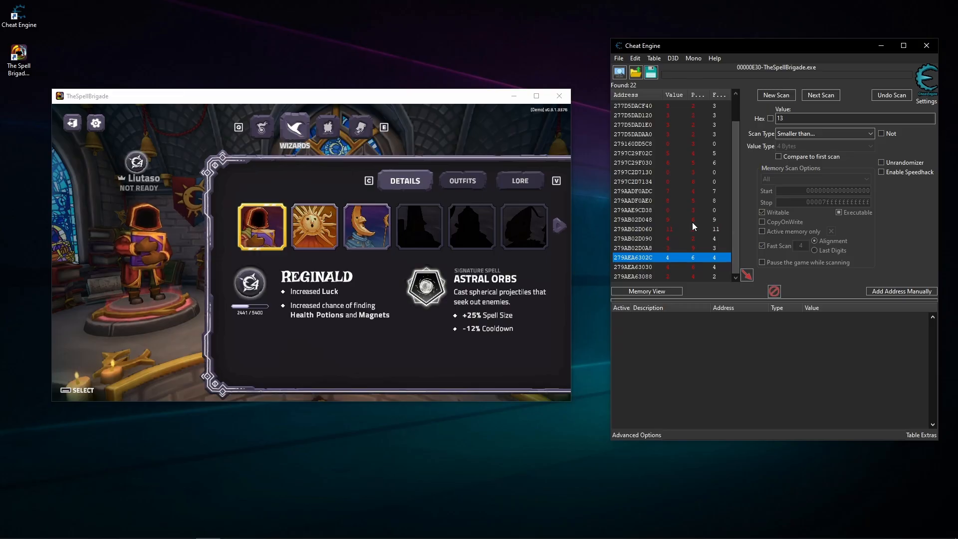
pyautogui.click(462, 300)
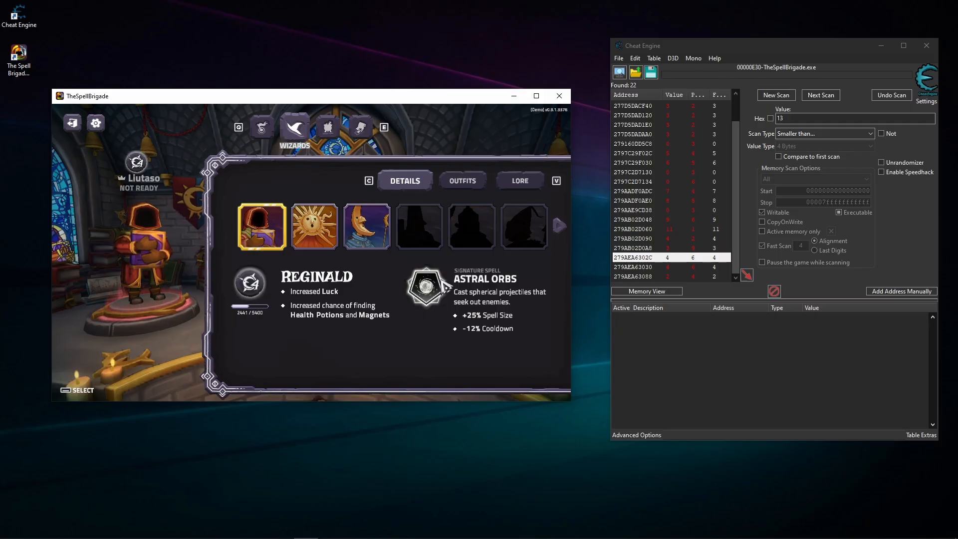
# - Filter the results for changed values with Reginald selected and look through the remaining addresses
pyautogui.click(819, 134)
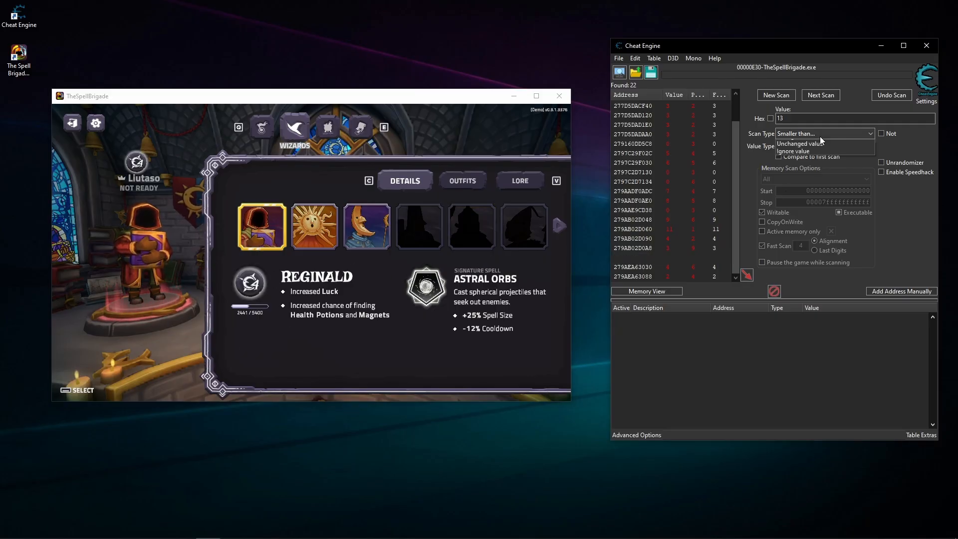
pyautogui.click(790, 206)
pyautogui.click(820, 96)
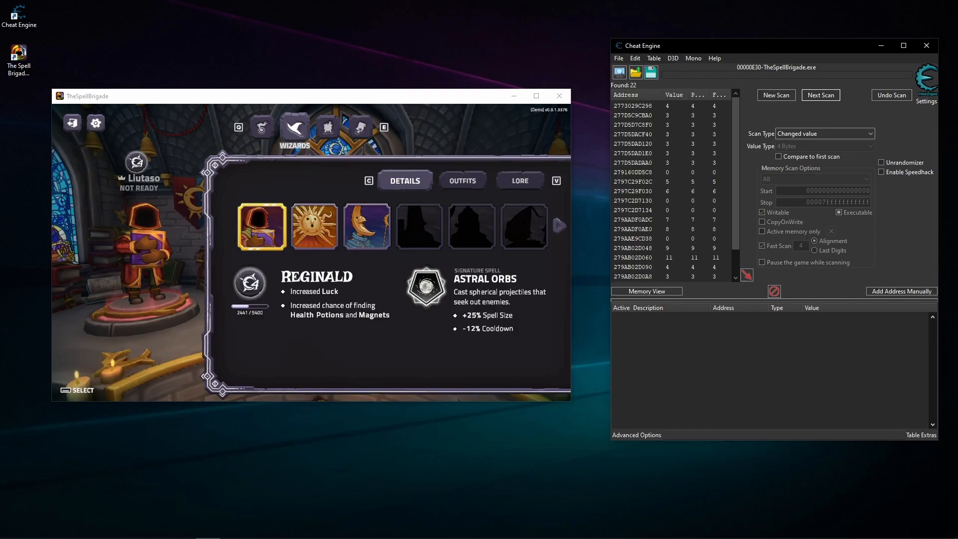
pyautogui.click(375, 363)
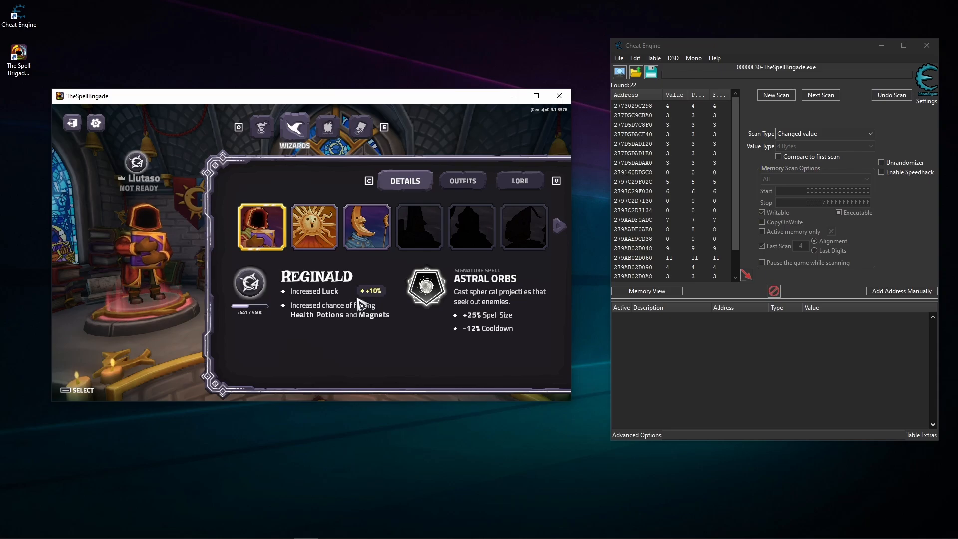
pyautogui.scroll(-1, 677, 230)
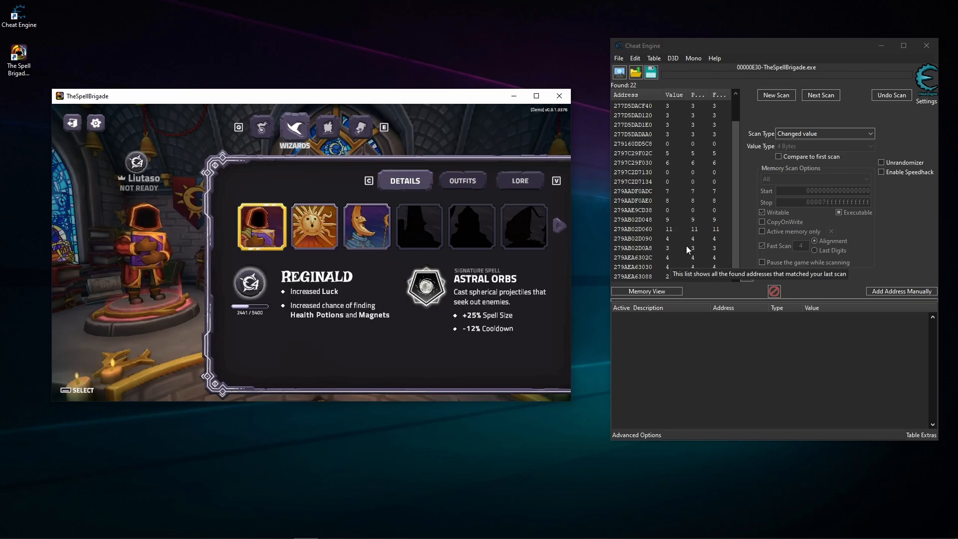
pyautogui.click(704, 227)
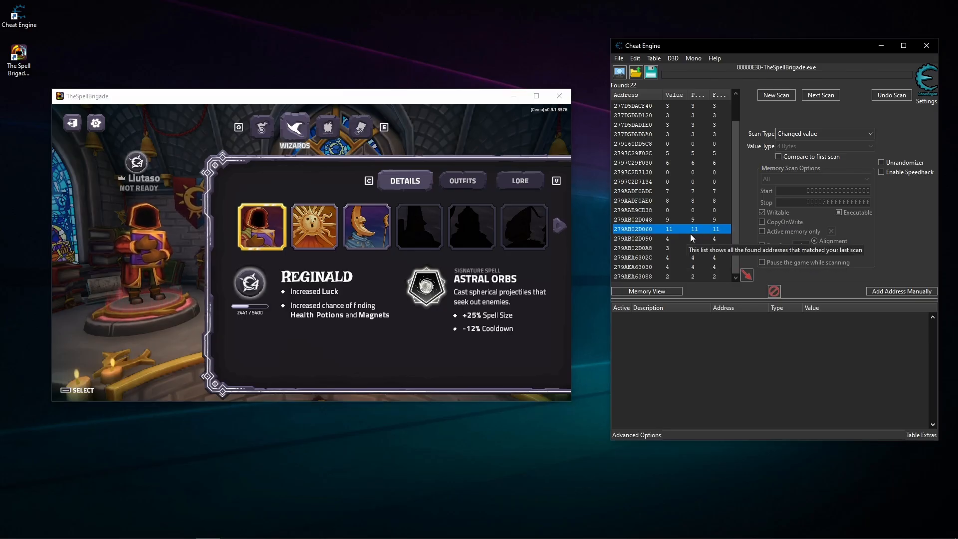
pyautogui.click(675, 200)
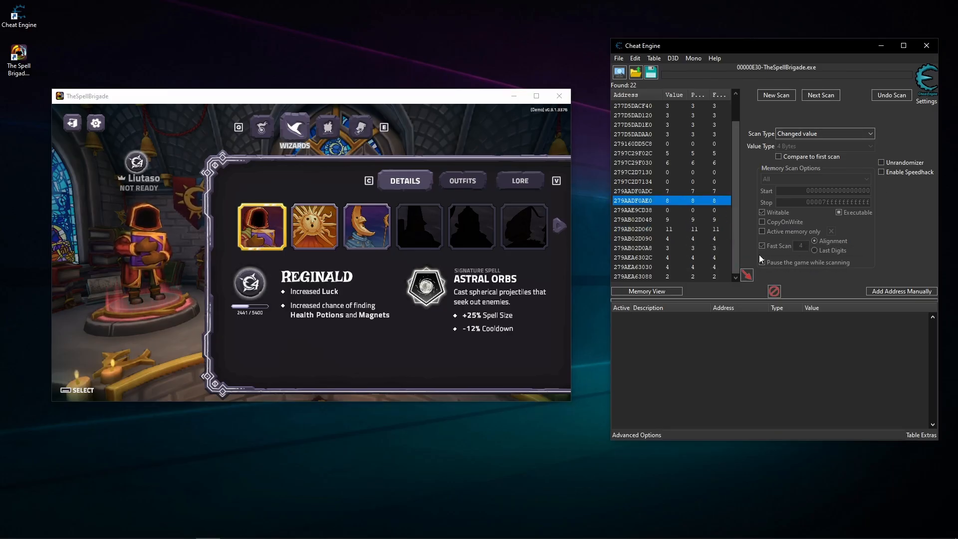
# - Switch the game's wizard to Sun Mage and filter the results for increased values
pyautogui.click(295, 309)
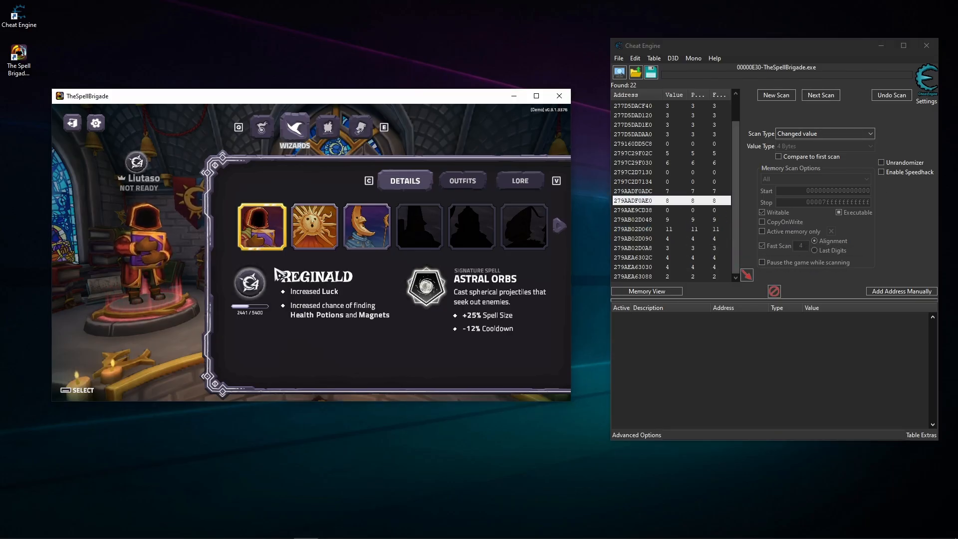
pyautogui.click(324, 248)
pyautogui.click(844, 136)
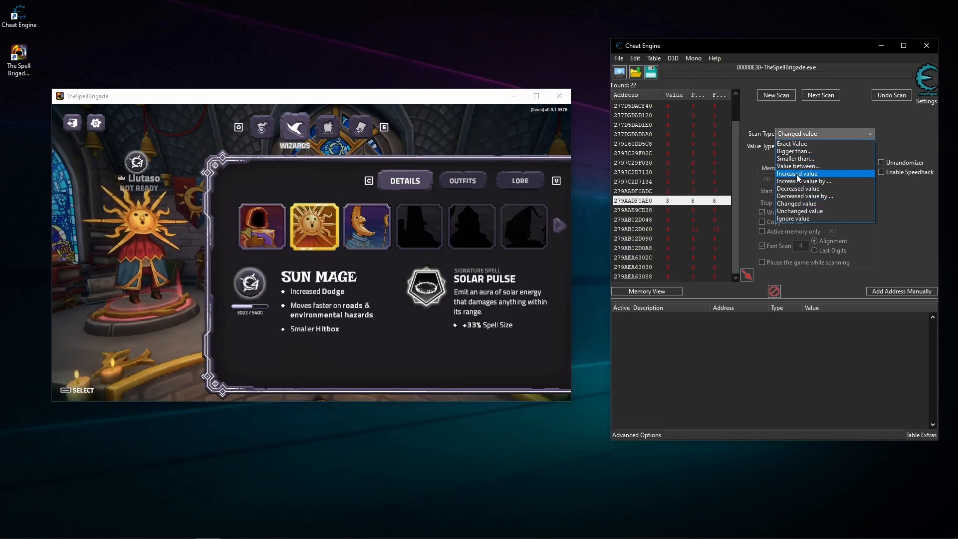
pyautogui.click(797, 175)
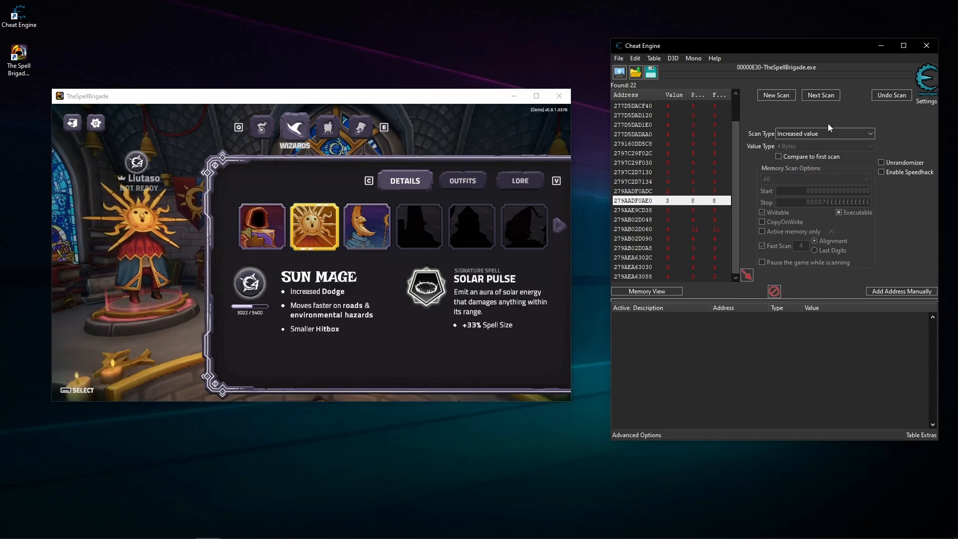
pyautogui.click(831, 98)
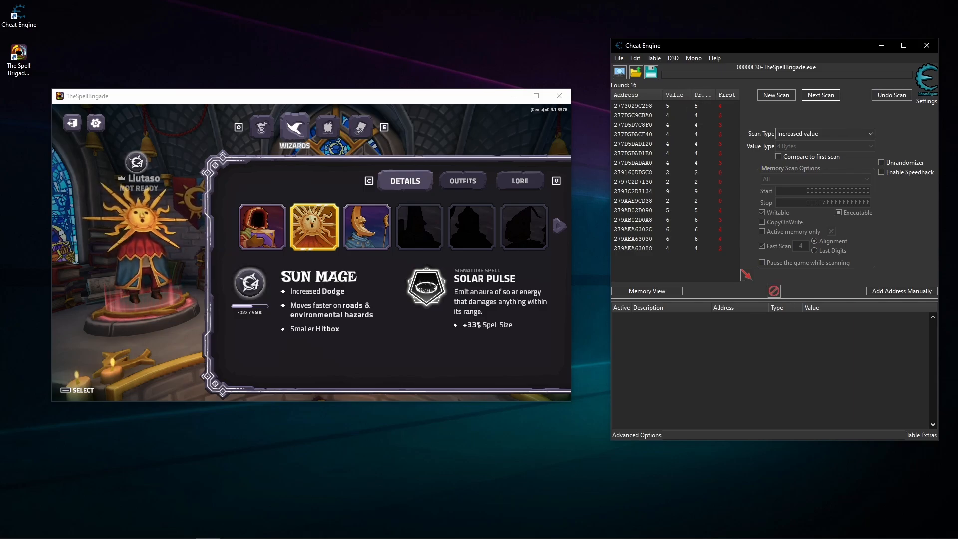
# - Switch the game's wizard through Moon Mage and Sun Mage back to Reginald, and filter the results for decreased values
pyautogui.click(428, 236)
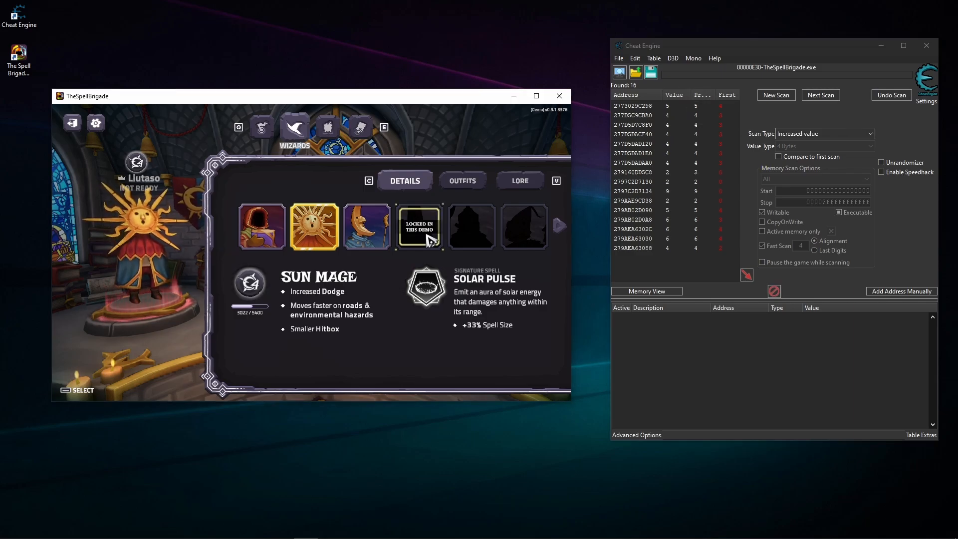
pyautogui.click(371, 239)
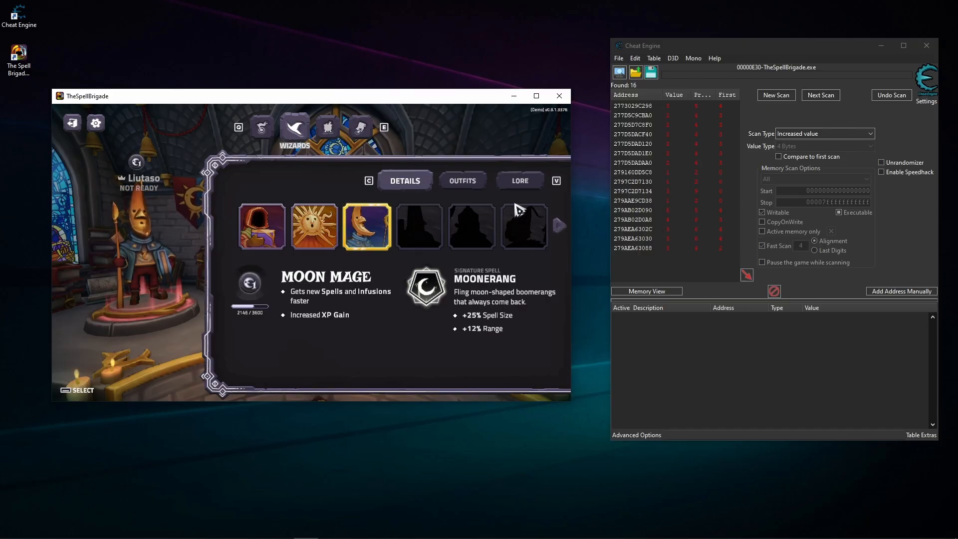
pyautogui.click(329, 229)
pyautogui.click(262, 228)
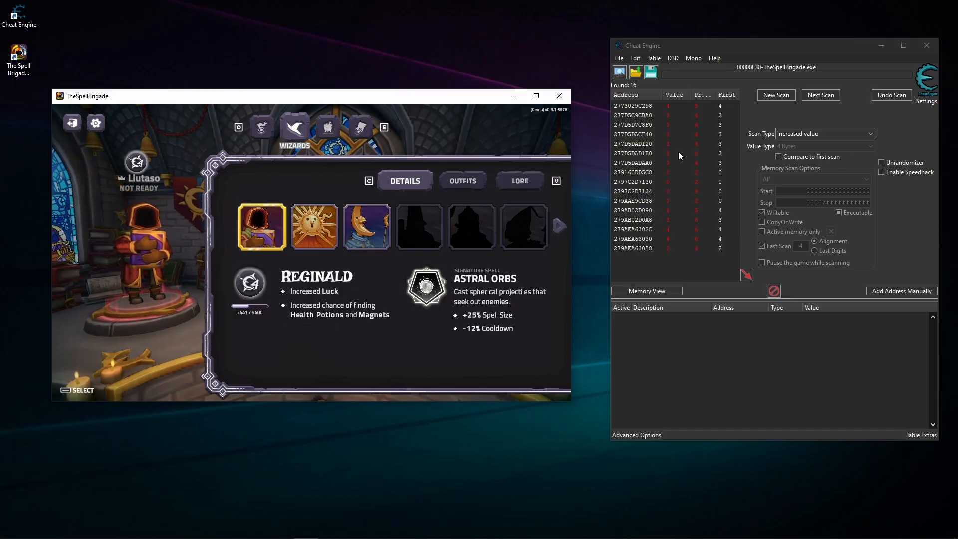
pyautogui.click(824, 135)
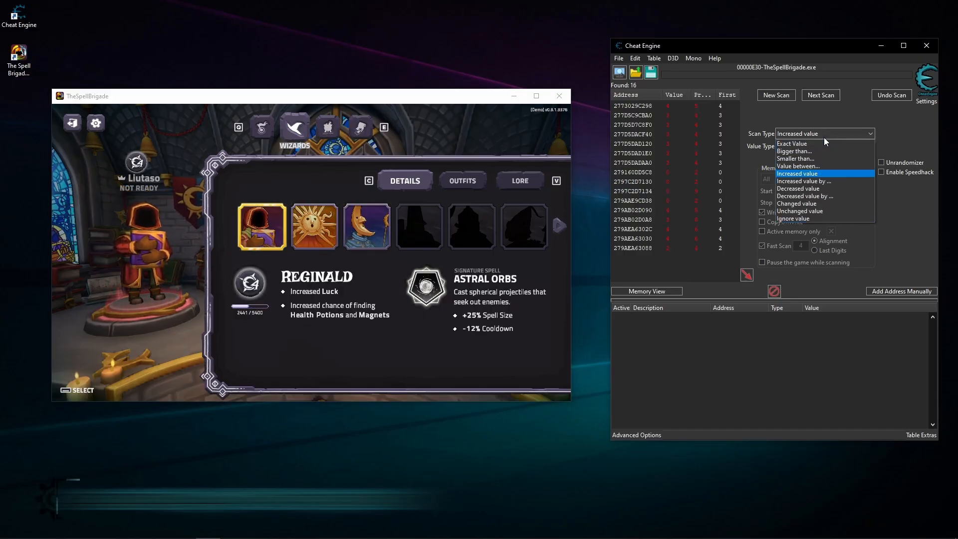
pyautogui.click(798, 188)
pyautogui.click(828, 95)
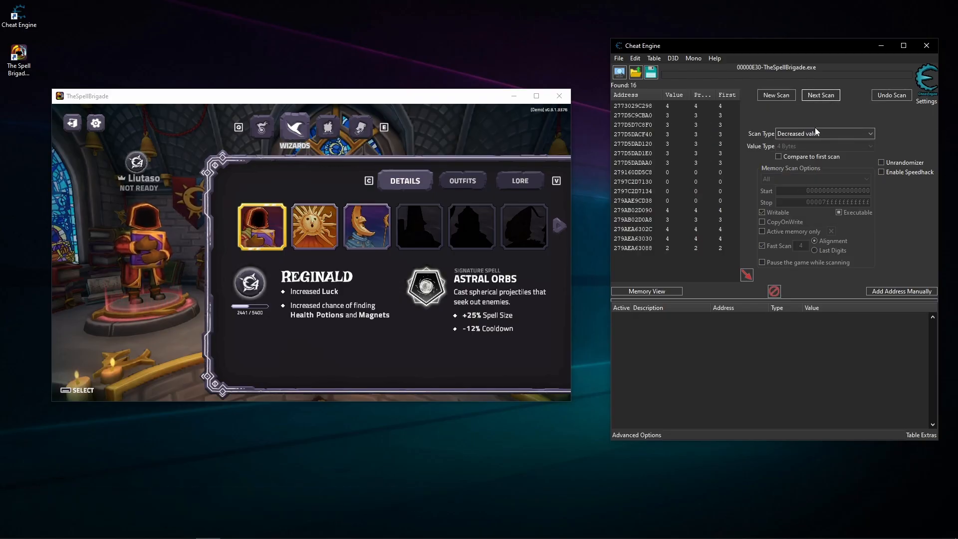
pyautogui.click(687, 200)
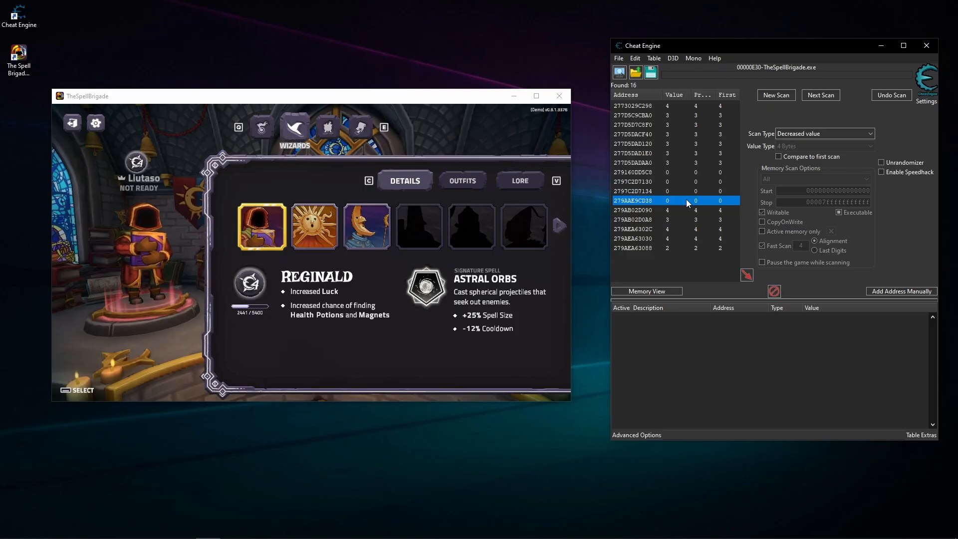
# - Add all found addresses from the scan results to the address list
pyautogui.hotkey('ctrl', 'a')
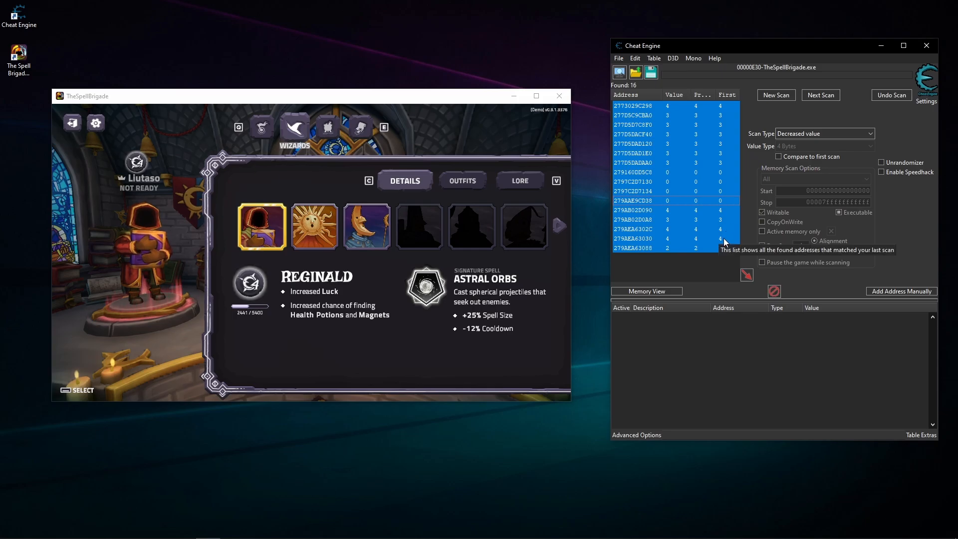
pyautogui.click(701, 200)
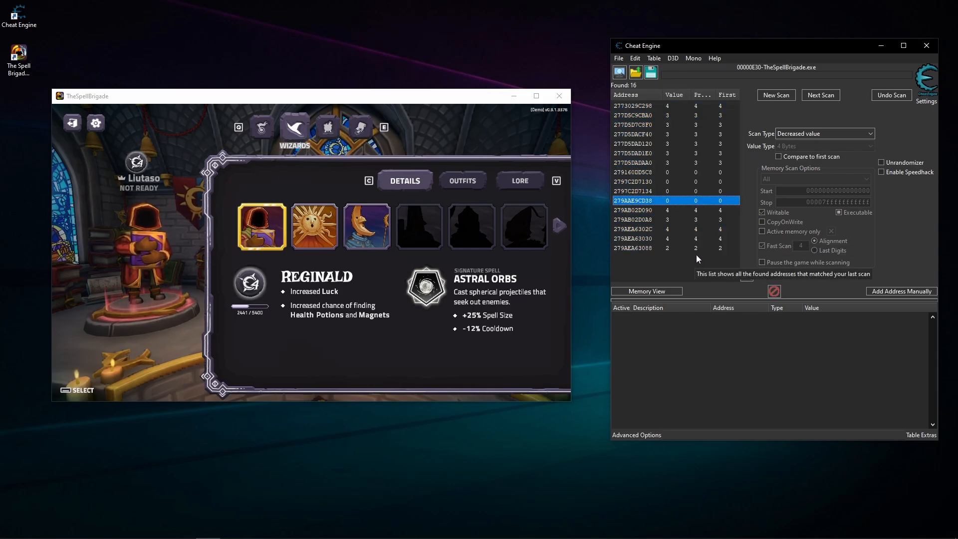
pyautogui.hotkey('ctrl', 'a')
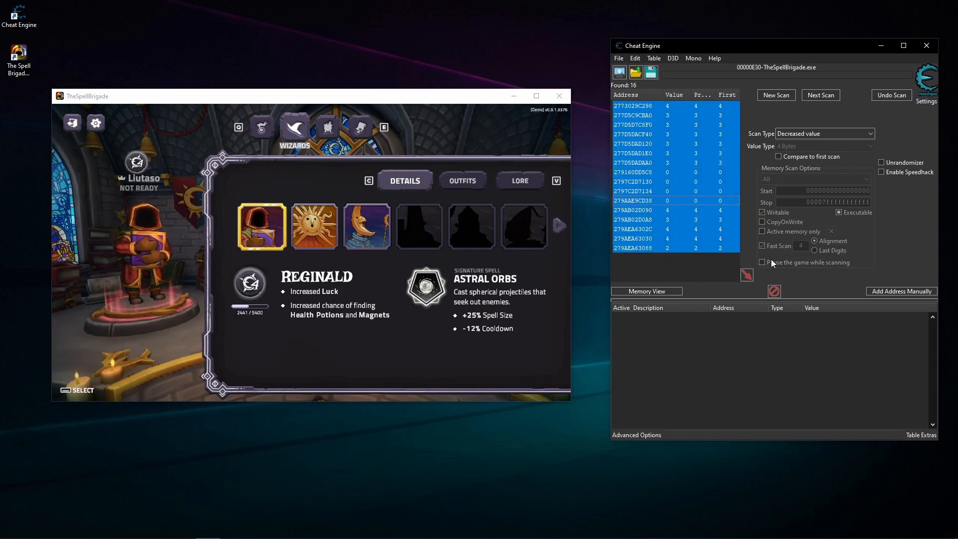
pyautogui.click(751, 274)
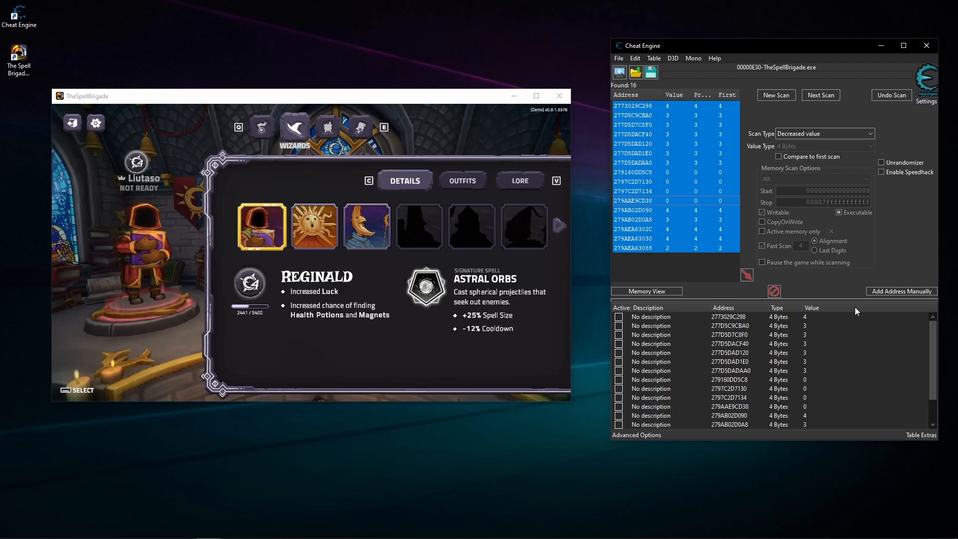
# - Look through the added addresses and sort the address list by value
pyautogui.click(846, 381)
pyautogui.click(845, 353)
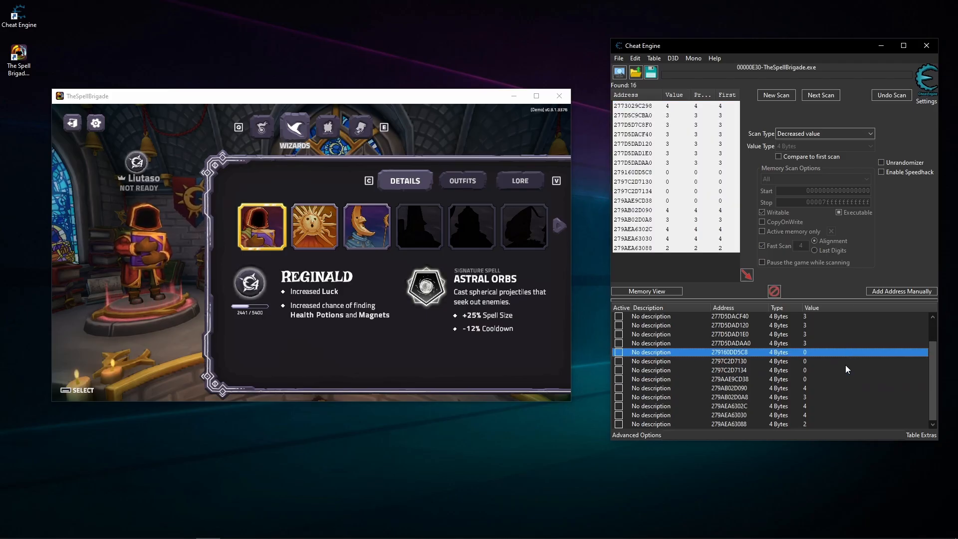
pyautogui.click(843, 380)
pyautogui.click(840, 344)
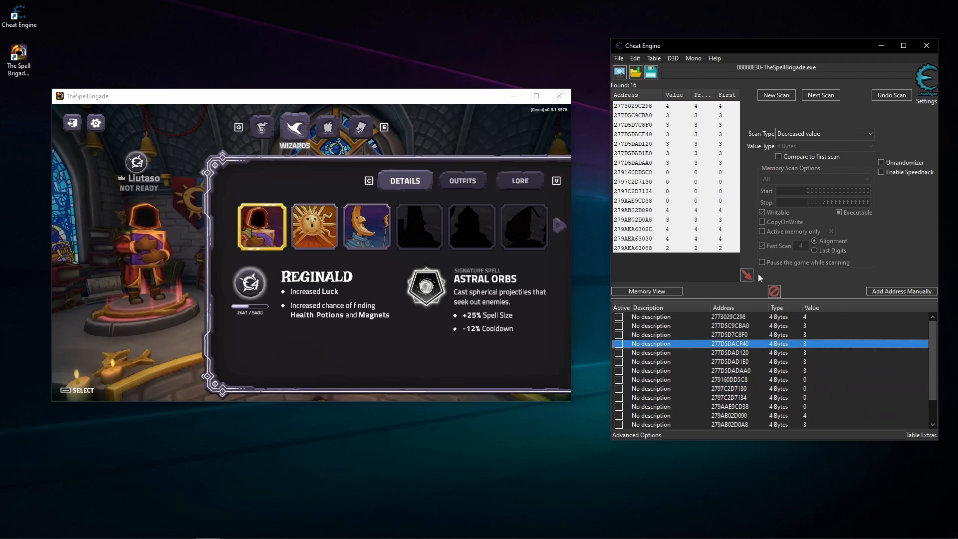
pyautogui.click(835, 308)
pyautogui.click(831, 347)
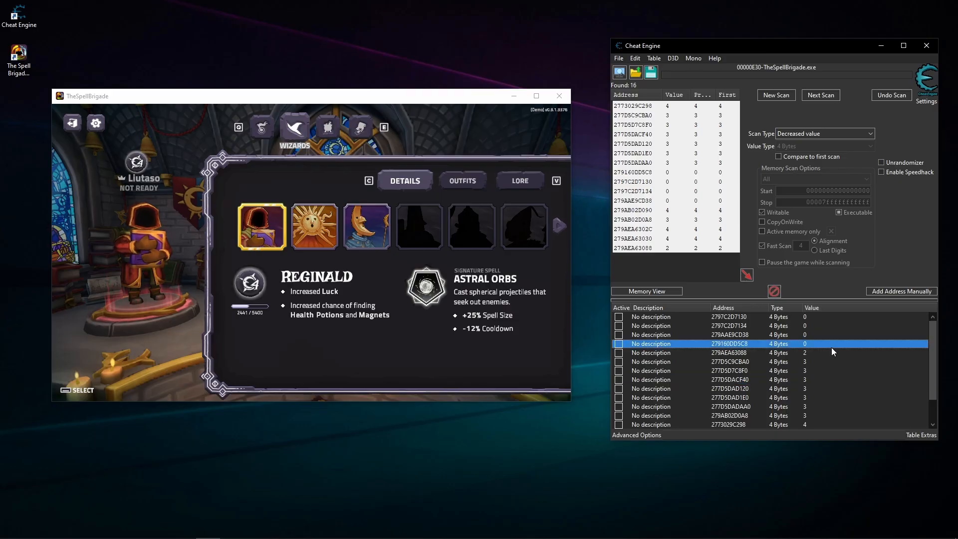
# - Examine the sorted address list and compare the groups of equal values while Reginald is selected
pyautogui.click(840, 372)
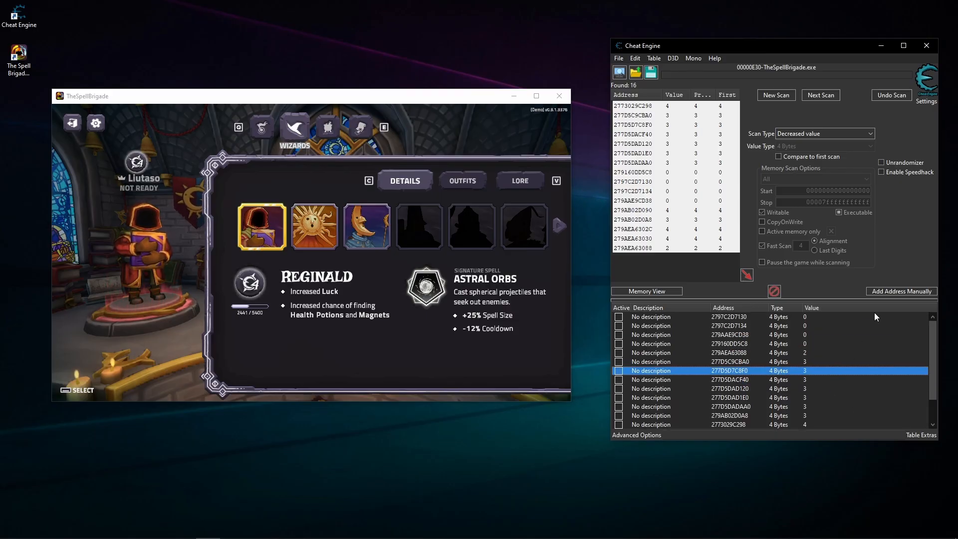
pyautogui.click(813, 320)
pyautogui.click(813, 335)
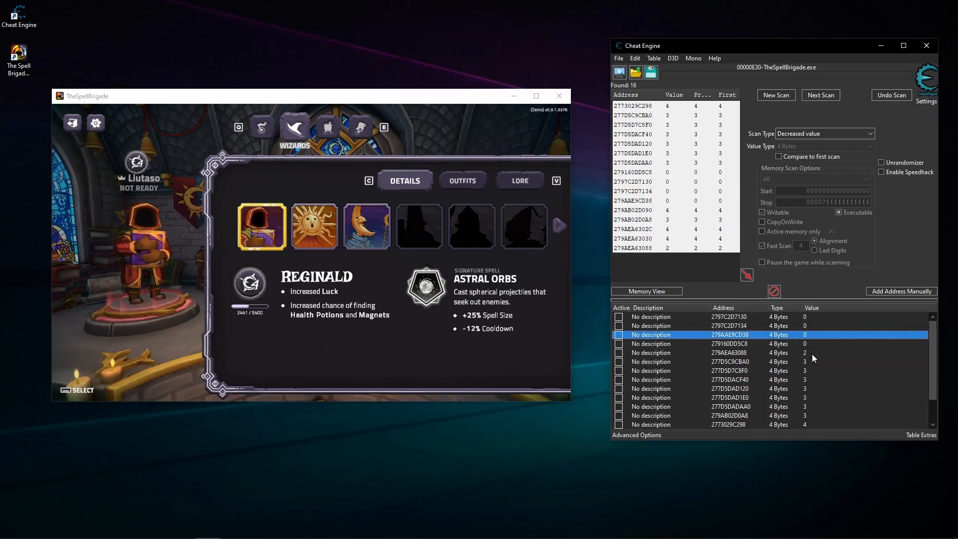
pyautogui.click(812, 353)
pyautogui.click(813, 371)
pyautogui.scroll(-1, 813, 376)
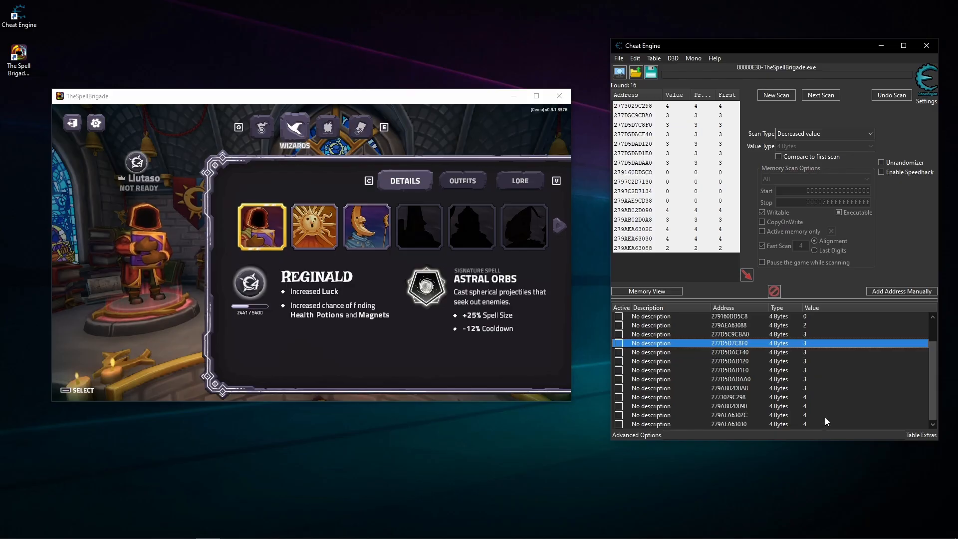
pyautogui.scroll(1, 830, 367)
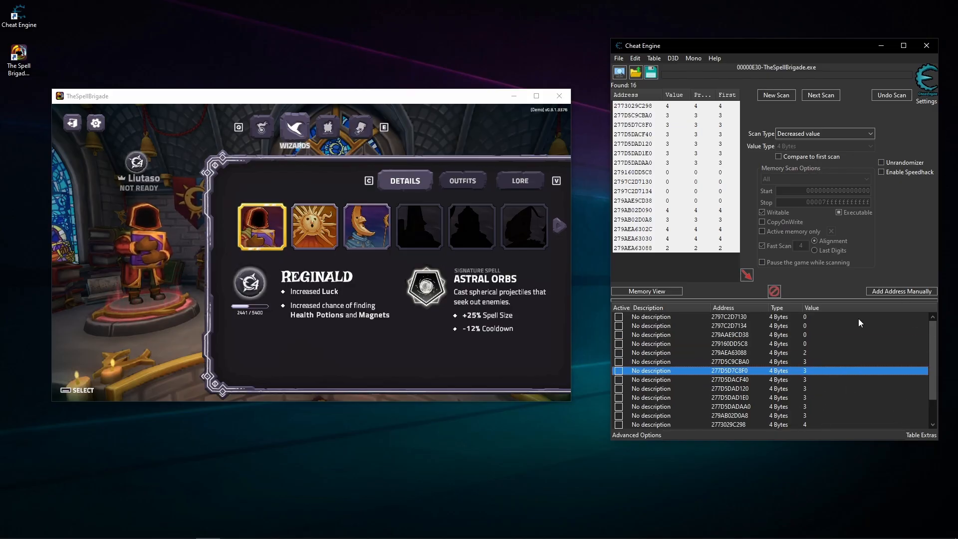
pyautogui.click(319, 305)
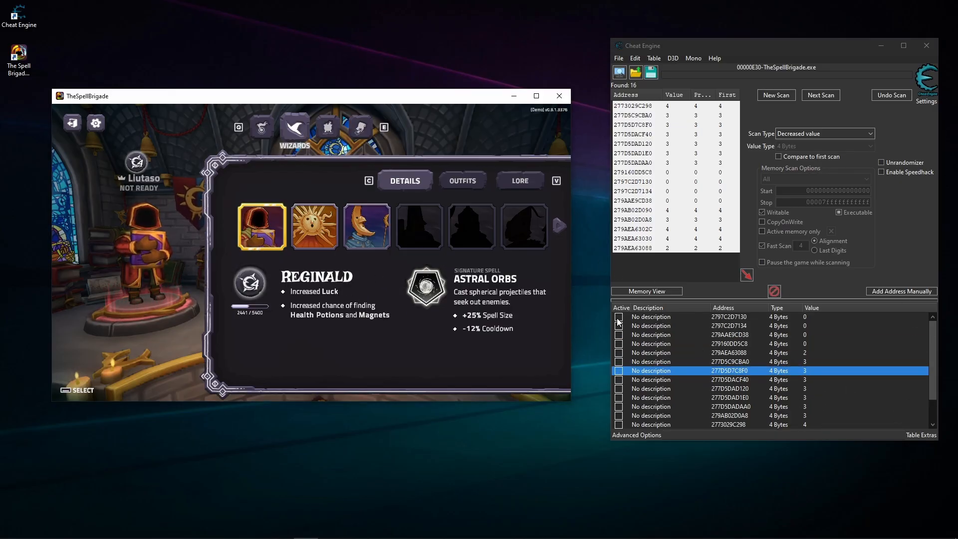
pyautogui.click(823, 370)
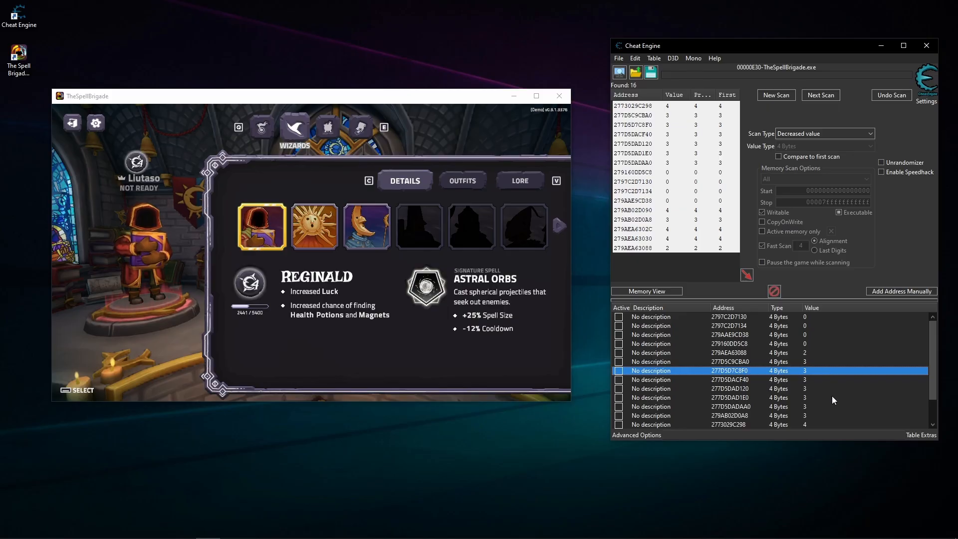
pyautogui.scroll(-1, 831, 396)
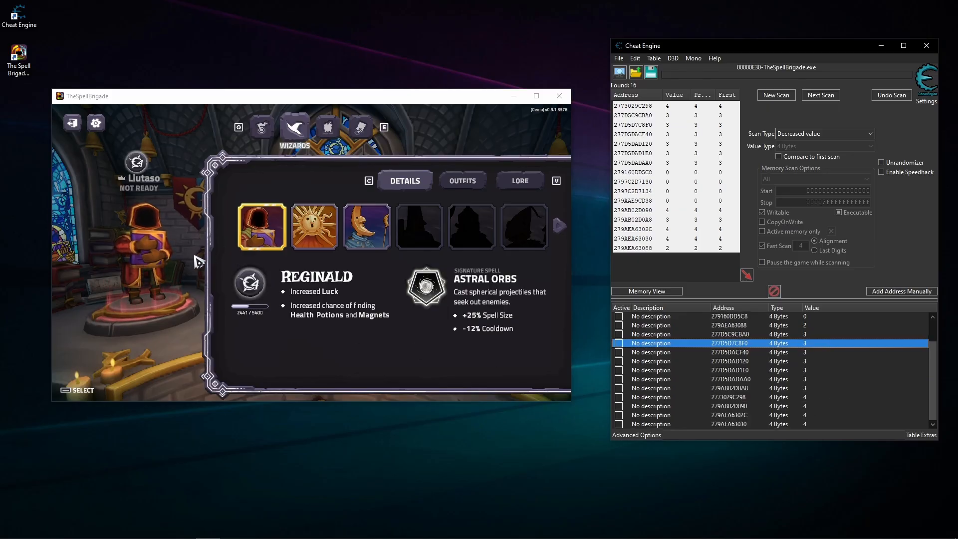
pyautogui.scroll(1, 795, 374)
pyautogui.click(811, 316)
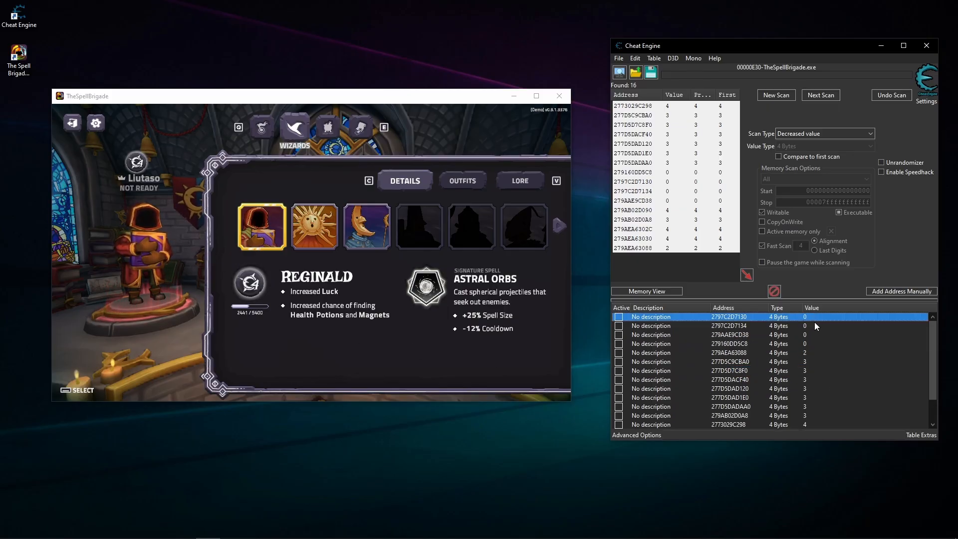
pyautogui.click(811, 334)
pyautogui.click(808, 380)
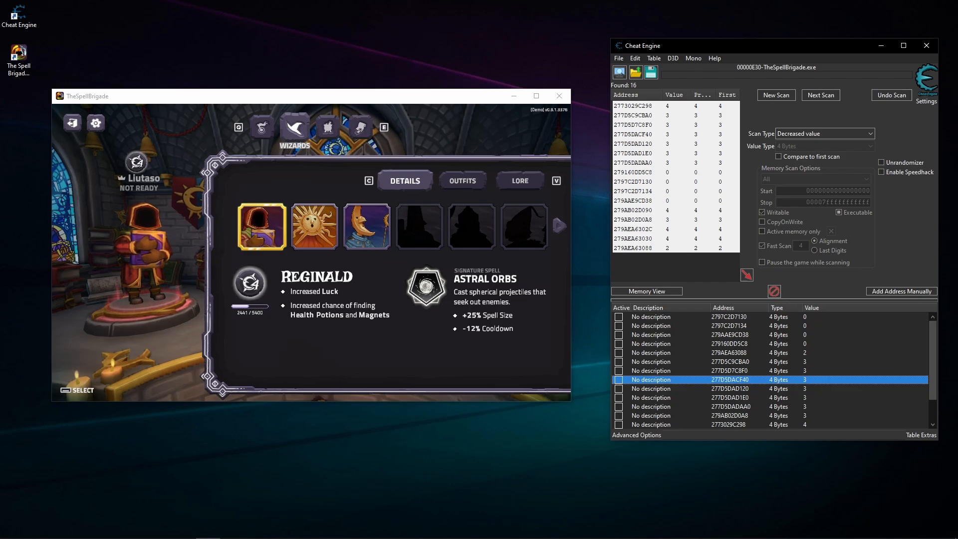
# - Switch the game's wizard to Sun Mage and to Moon Mage, comparing the listed address values for each
pyautogui.click(278, 330)
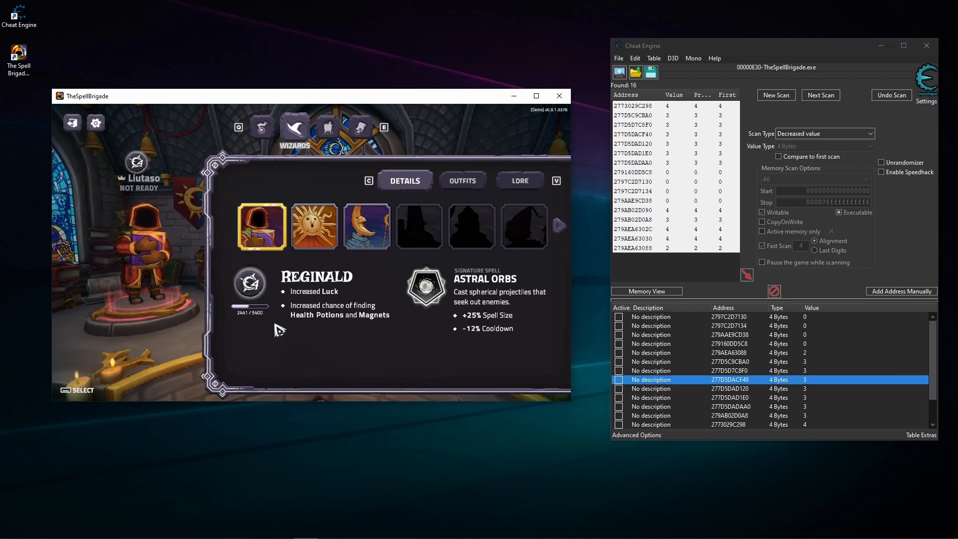
pyautogui.click(313, 239)
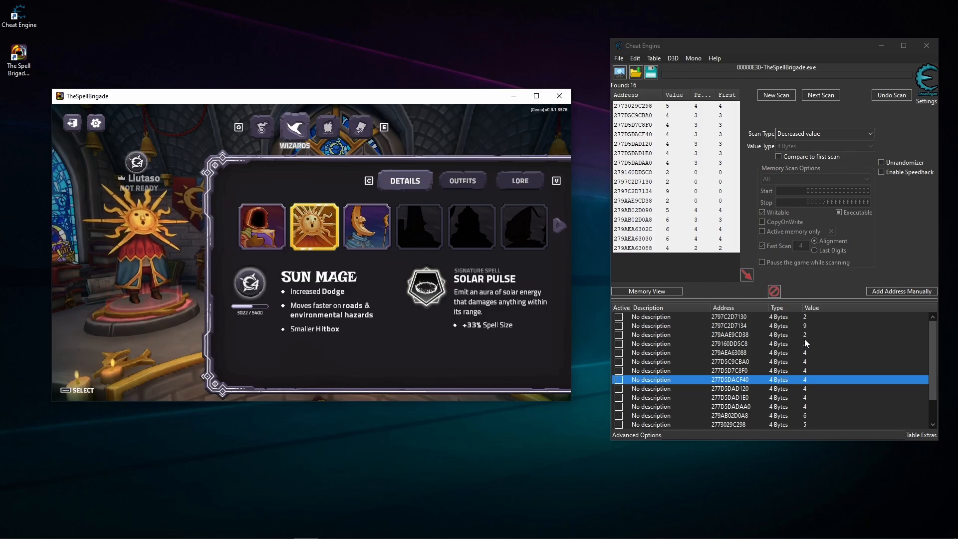
pyautogui.scroll(-1, 812, 344)
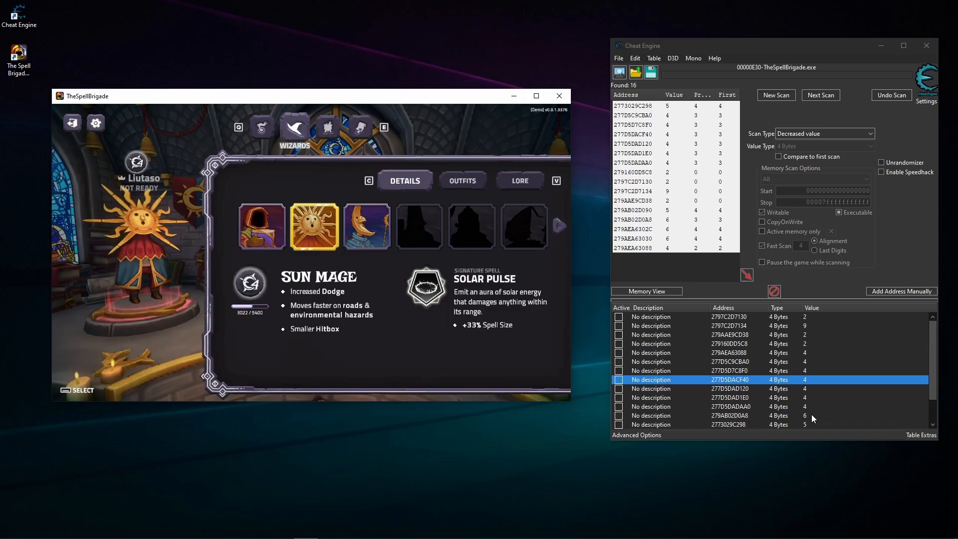
pyautogui.click(363, 238)
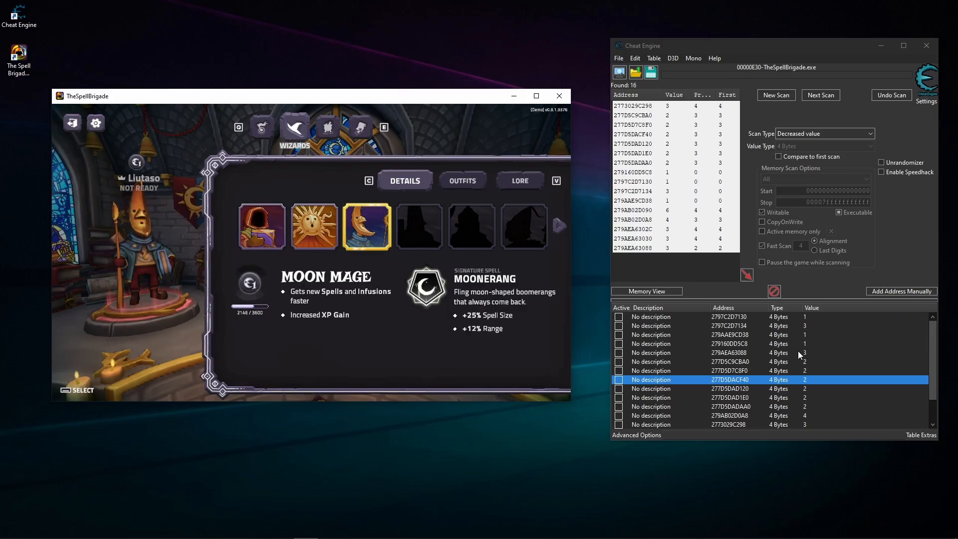
pyautogui.scroll(-1, 806, 328)
pyautogui.scroll(1, 734, 371)
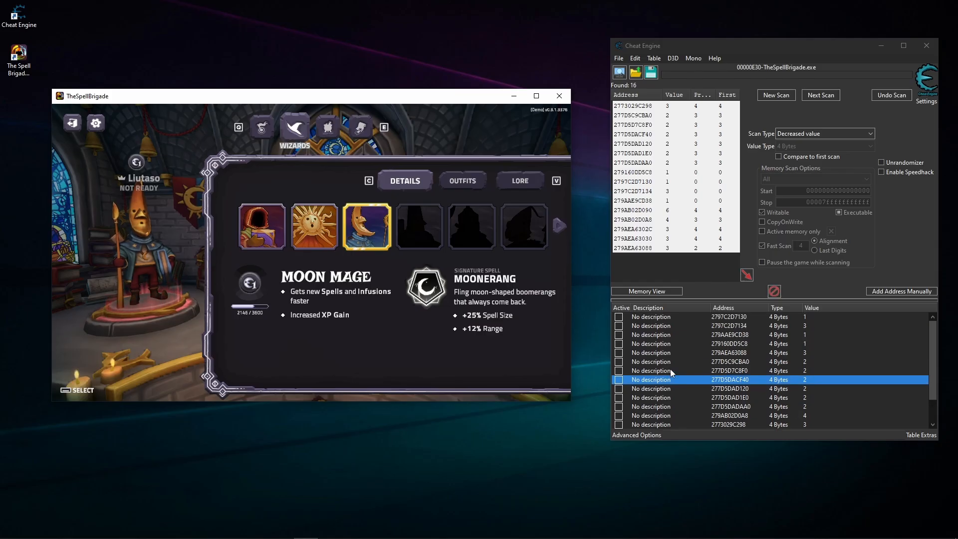
# - Select Kavin on the second page of wizards in the game and check the listed address values
pyautogui.click(559, 225)
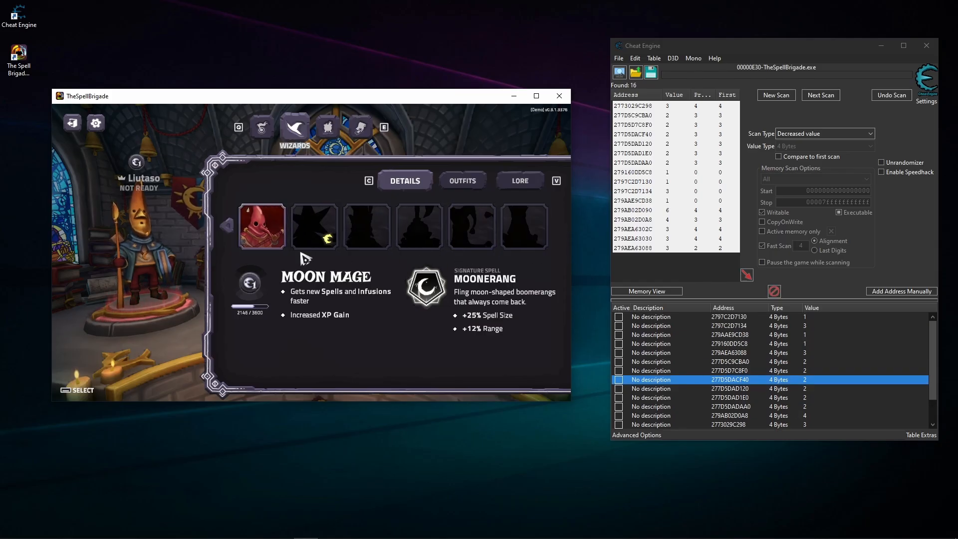
pyautogui.click(274, 243)
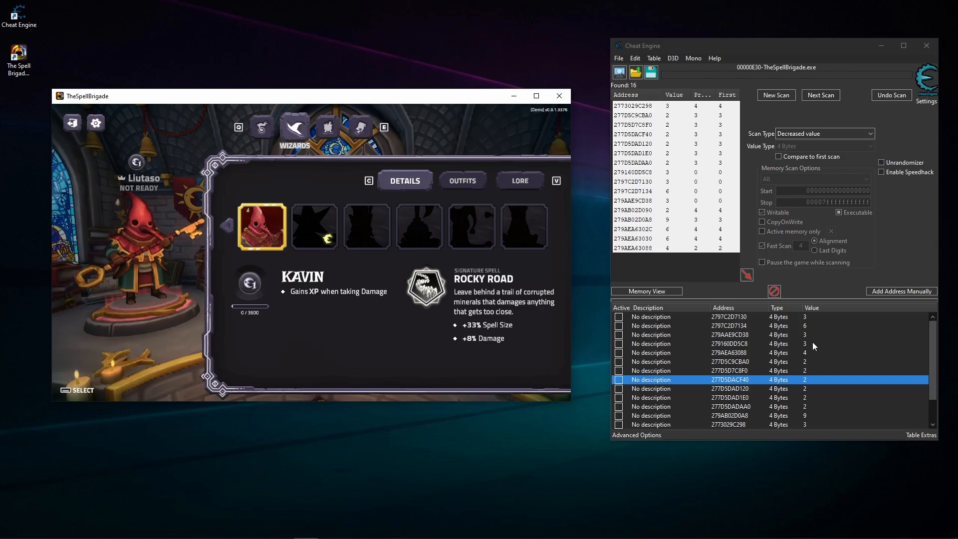
pyautogui.scroll(-1, 812, 342)
pyautogui.scroll(1, 812, 342)
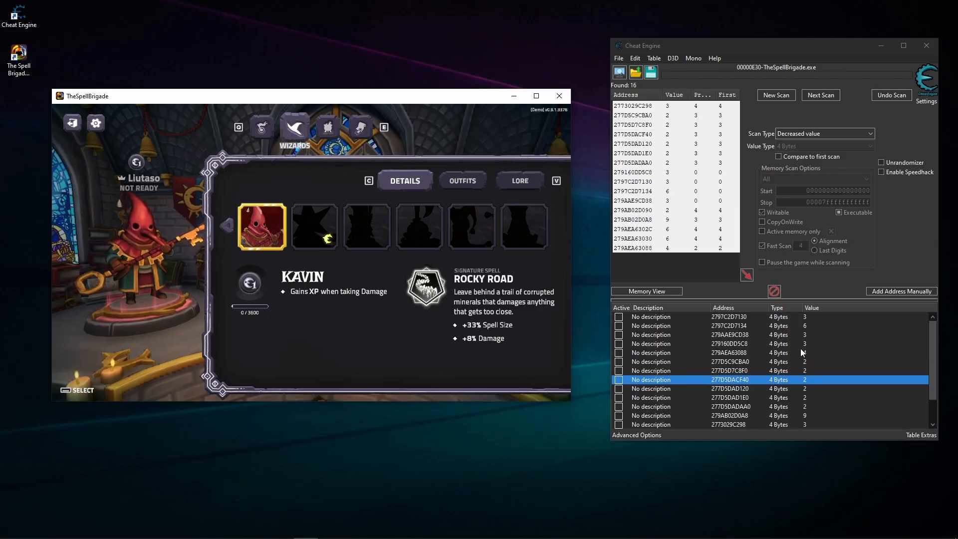
pyautogui.click(806, 343)
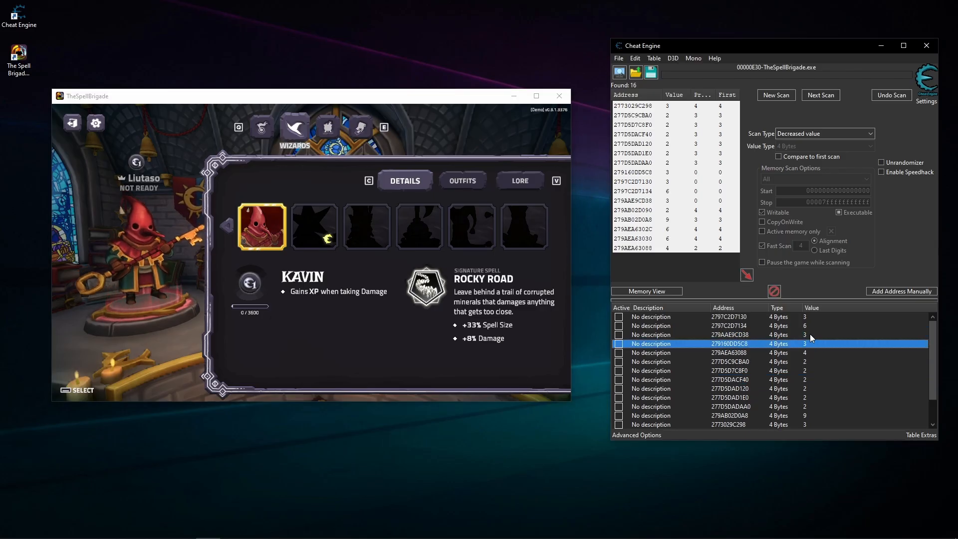
pyautogui.click(808, 325)
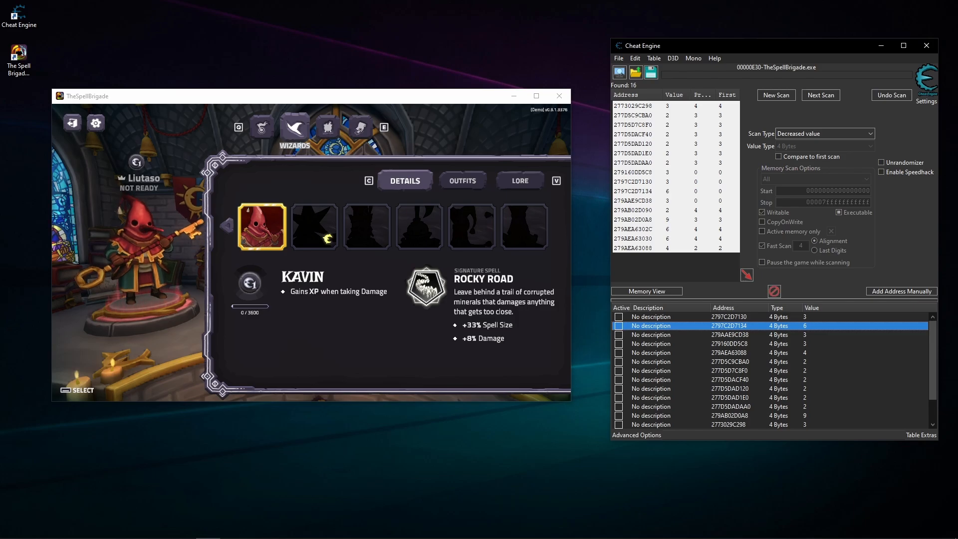
# - Return to the first page of wizards, select Reginald and check the listed address values again
pyautogui.click(231, 232)
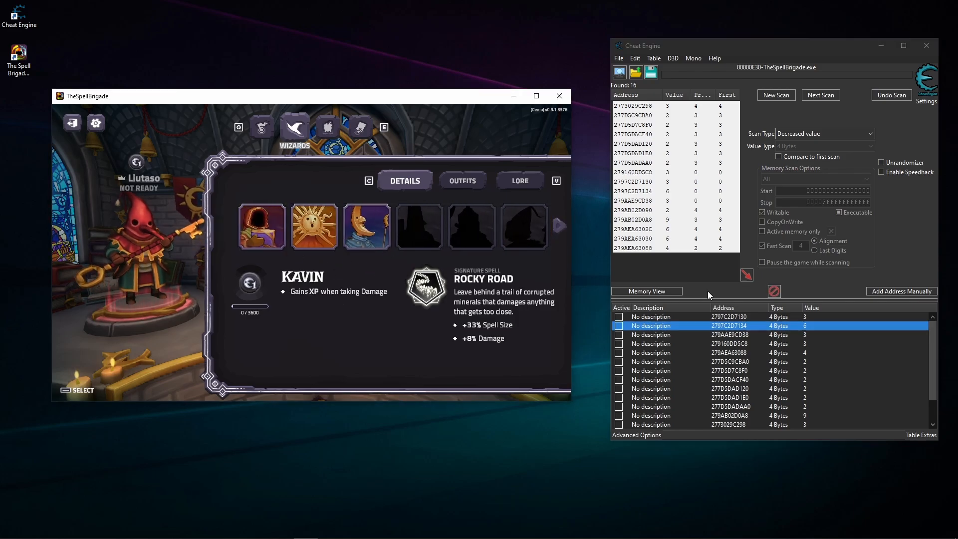
pyautogui.click(282, 230)
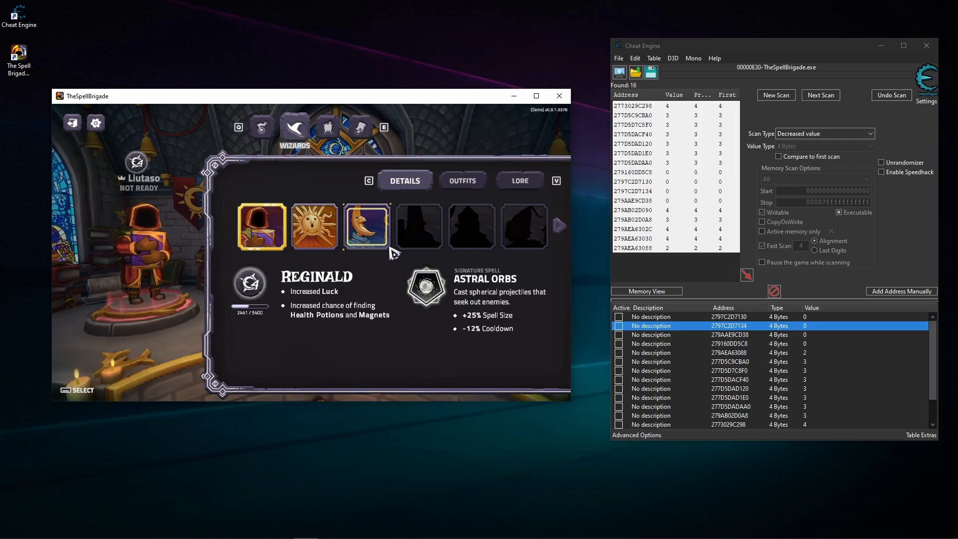
pyautogui.click(794, 344)
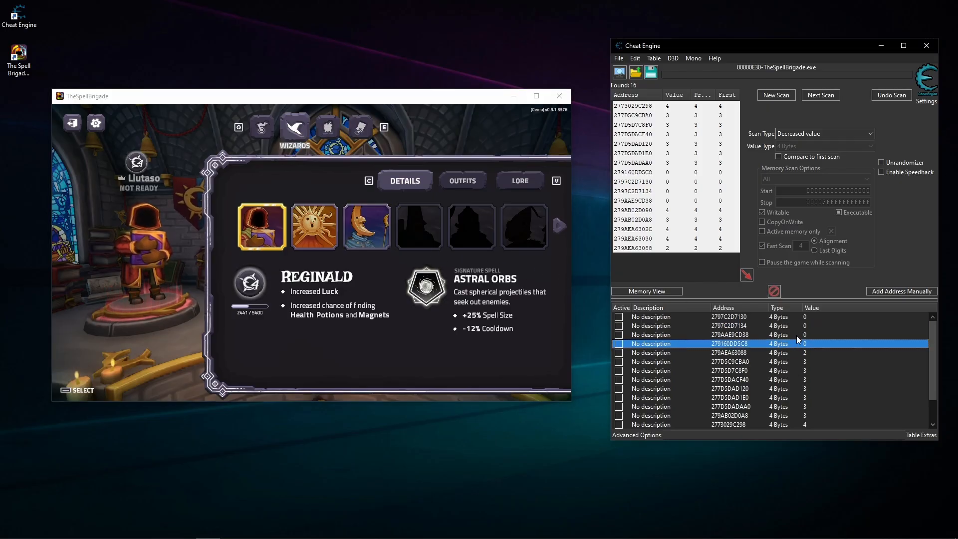
# - Freeze the first four addresses in the sorted list, 2797C2D7130 through 279160DD5C8
pyautogui.click(802, 317)
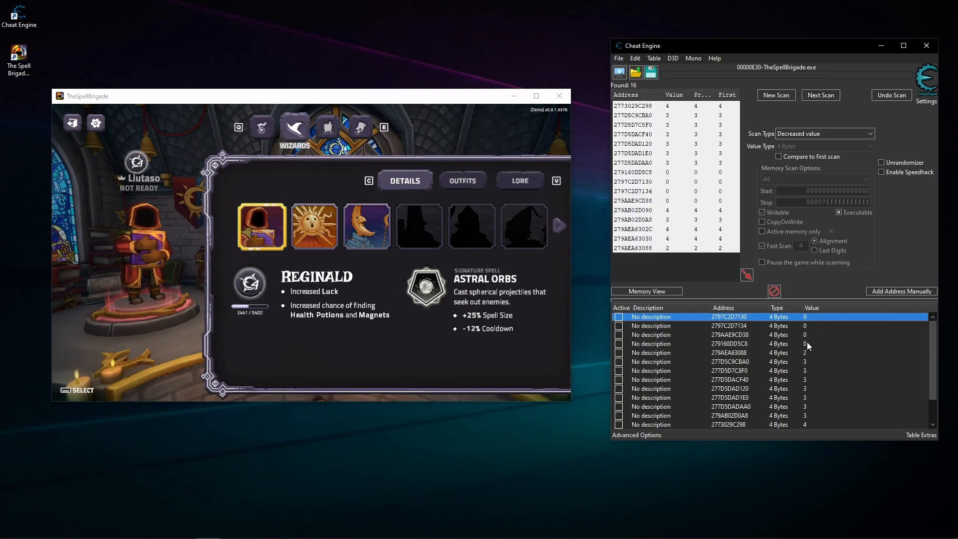
pyautogui.keyDown('shift'); pyautogui.click(807, 343); pyautogui.keyUp('shift')
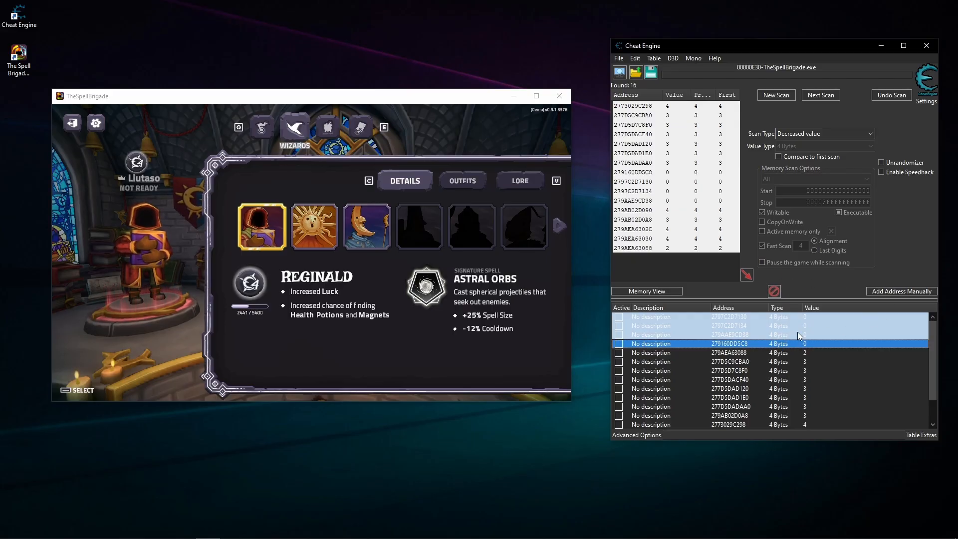
pyautogui.press('space')
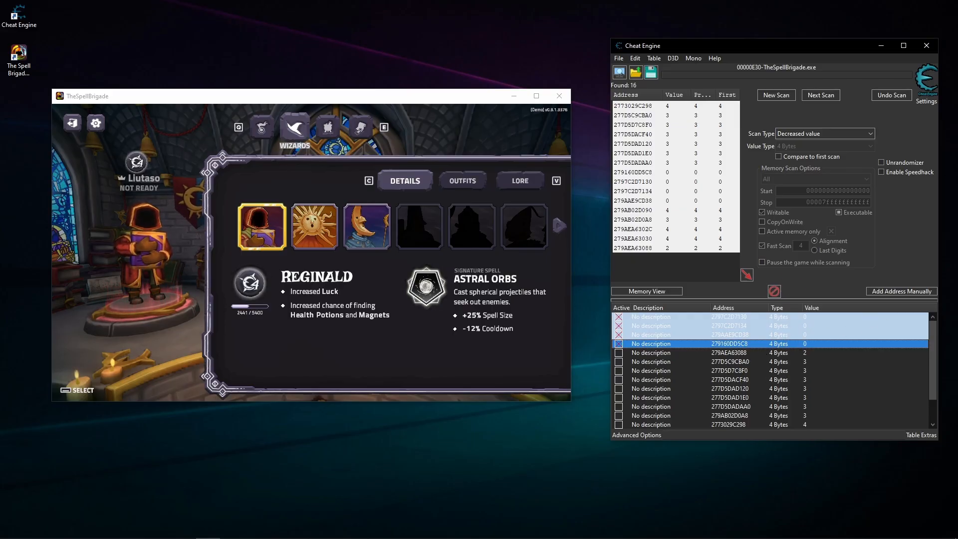
pyautogui.click(758, 379)
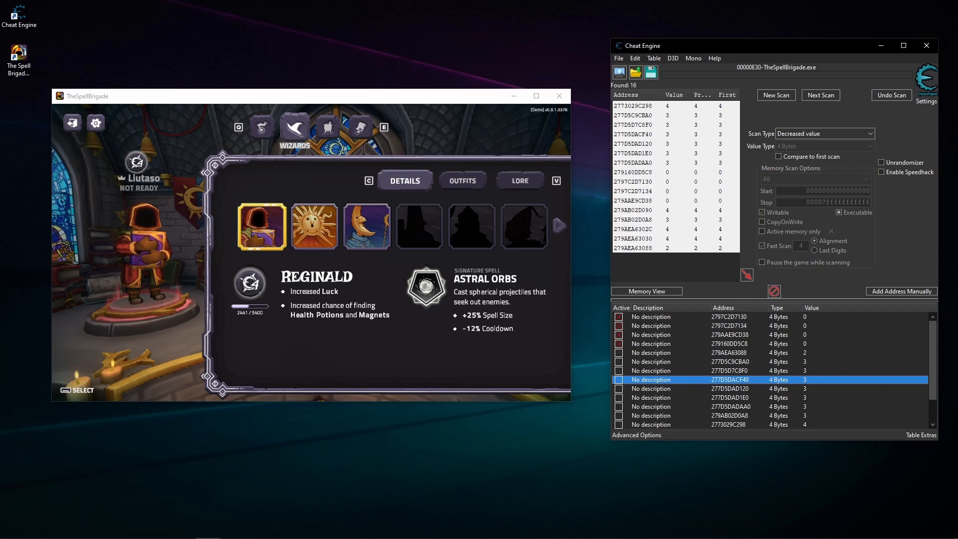
# - Switch the game's wizard to Sun Mage to test the frozen addresses
pyautogui.click(369, 311)
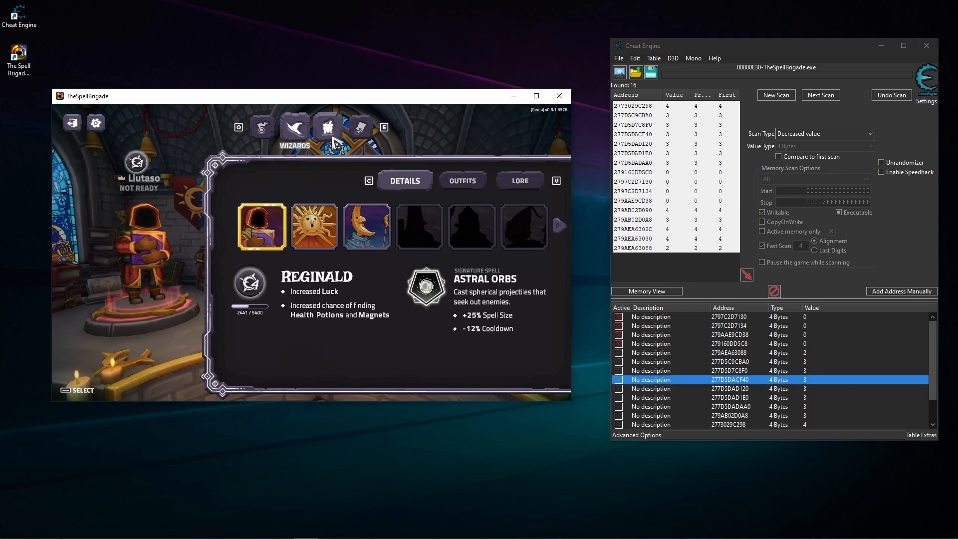
pyautogui.click(314, 226)
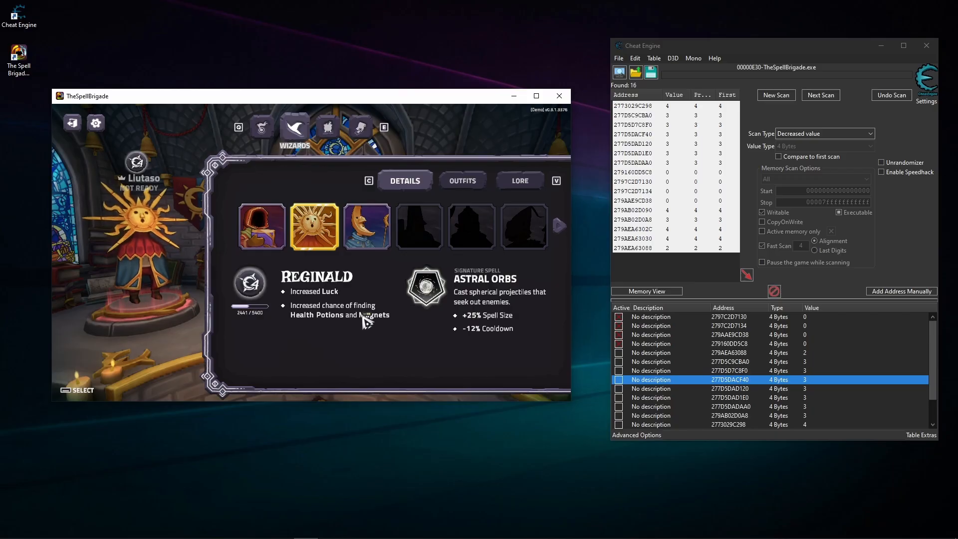
# - Reload the game's wizard selection by switching to Enchantments and back to Wizards with the addresses still frozen
pyautogui.moveTo(367, 321)
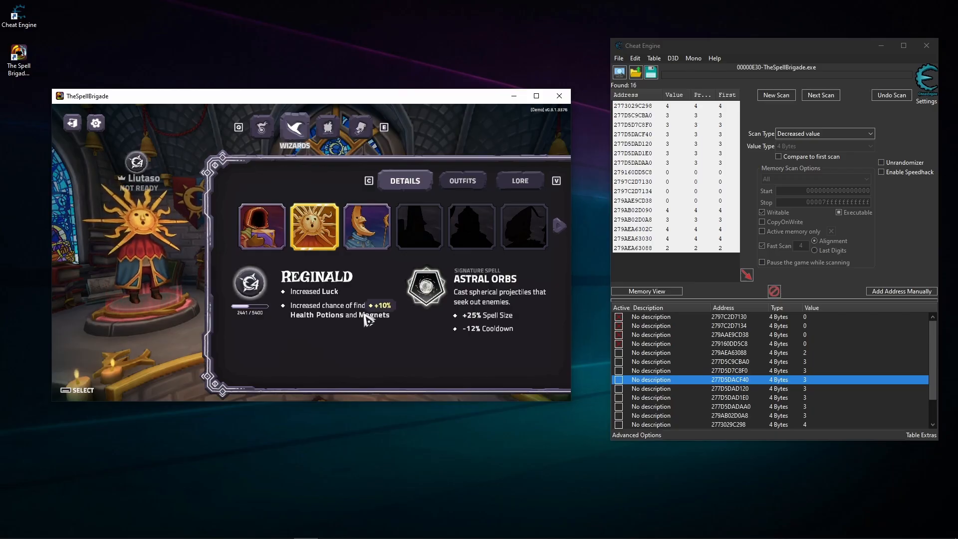
pyautogui.click(327, 129)
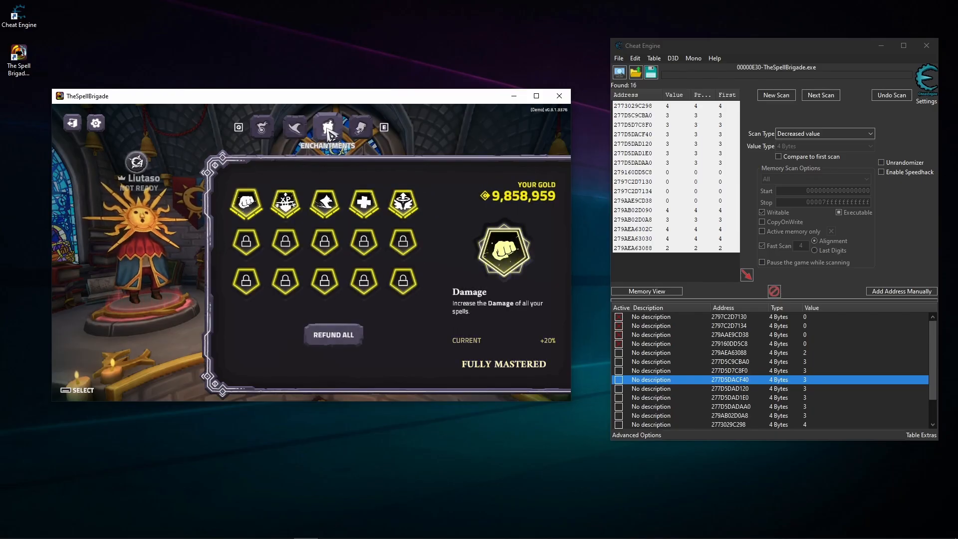
pyautogui.click(304, 131)
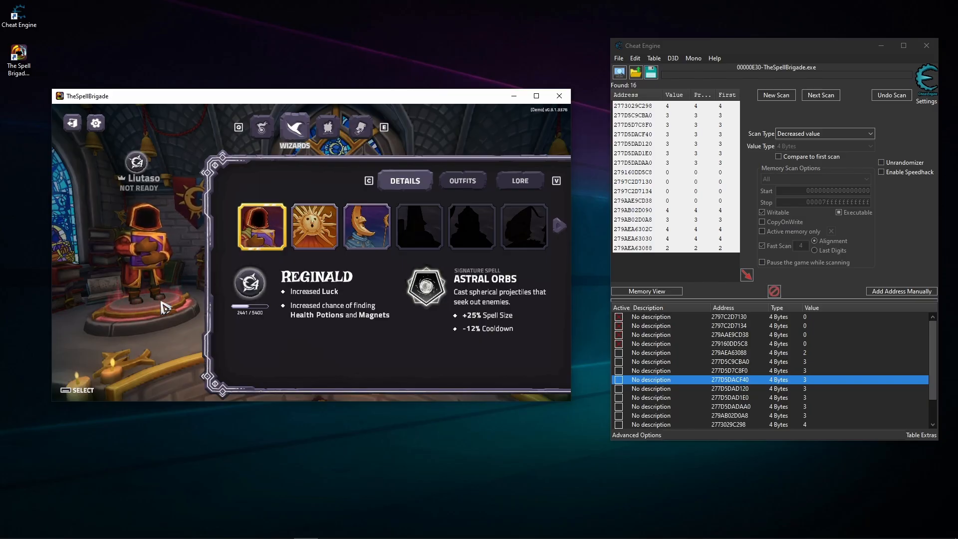
pyautogui.click(731, 343)
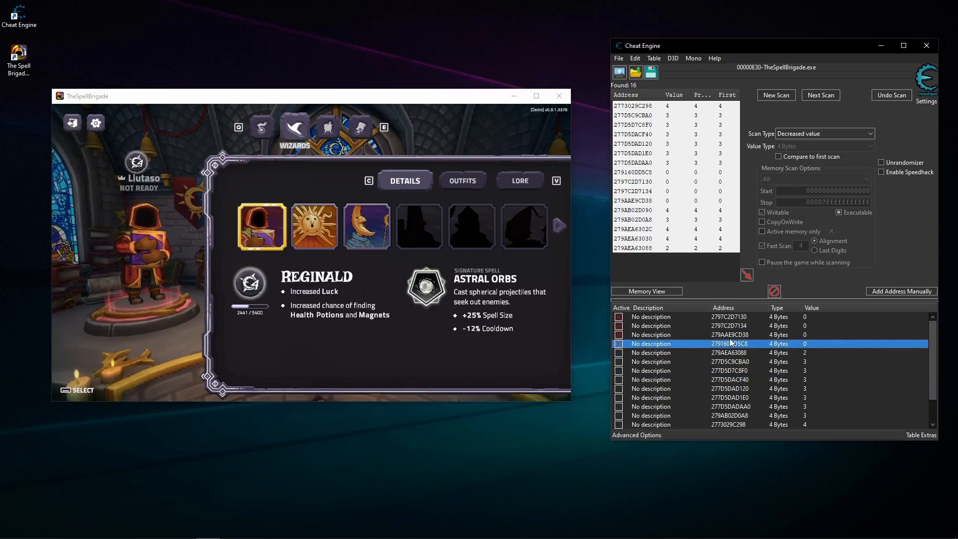
pyautogui.click(711, 318)
pyautogui.click(690, 343)
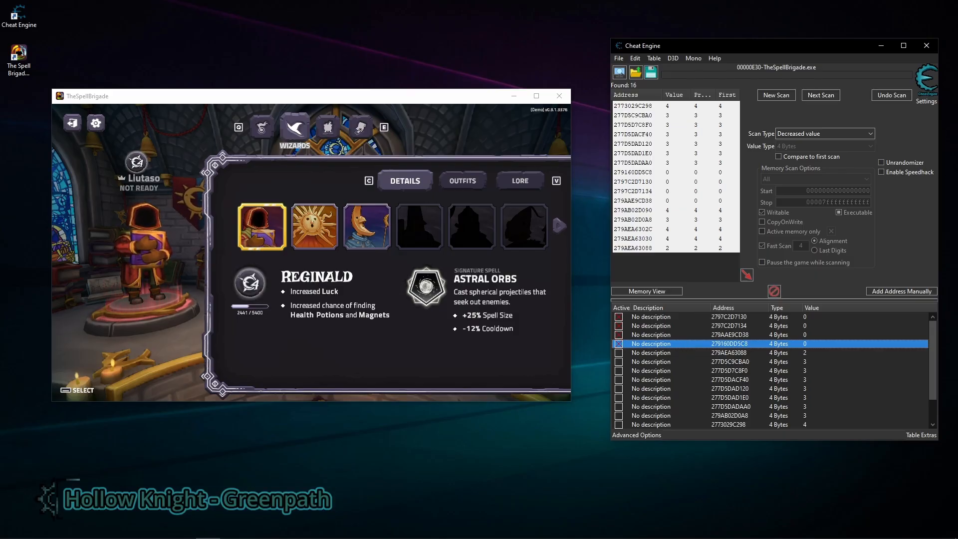
pyautogui.click(674, 352)
pyautogui.click(391, 305)
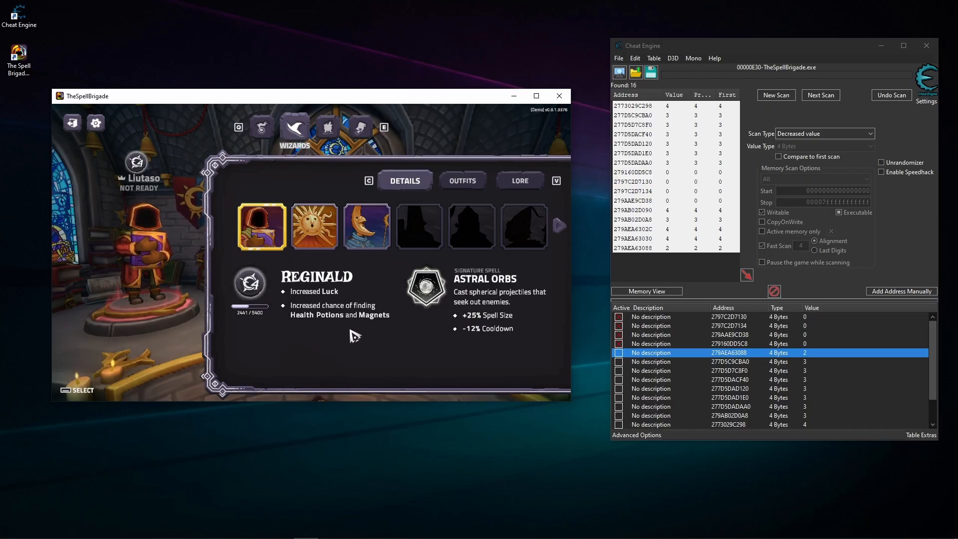
pyautogui.click(606, 362)
pyautogui.press('super')
pyautogui.click(766, 352)
pyautogui.click(741, 370)
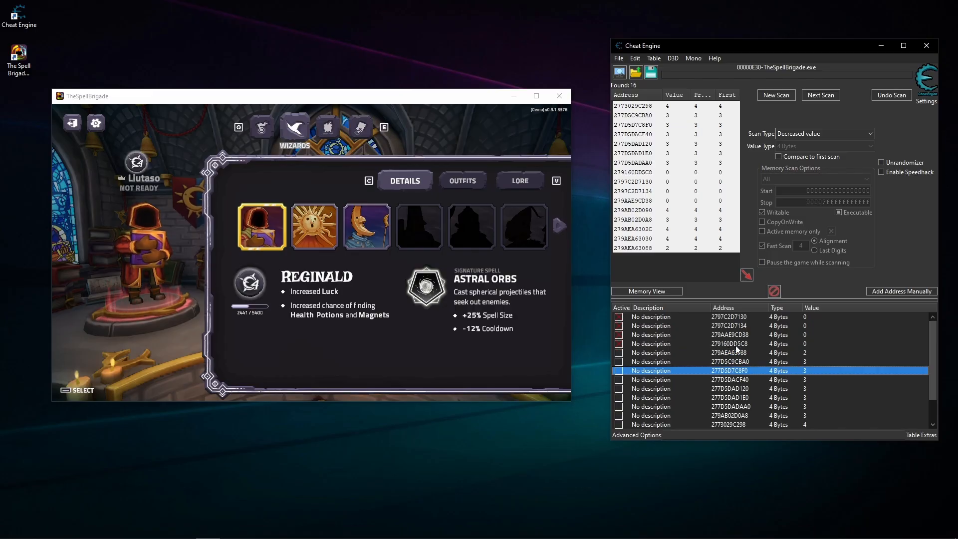
pyautogui.click(741, 326)
pyautogui.click(742, 345)
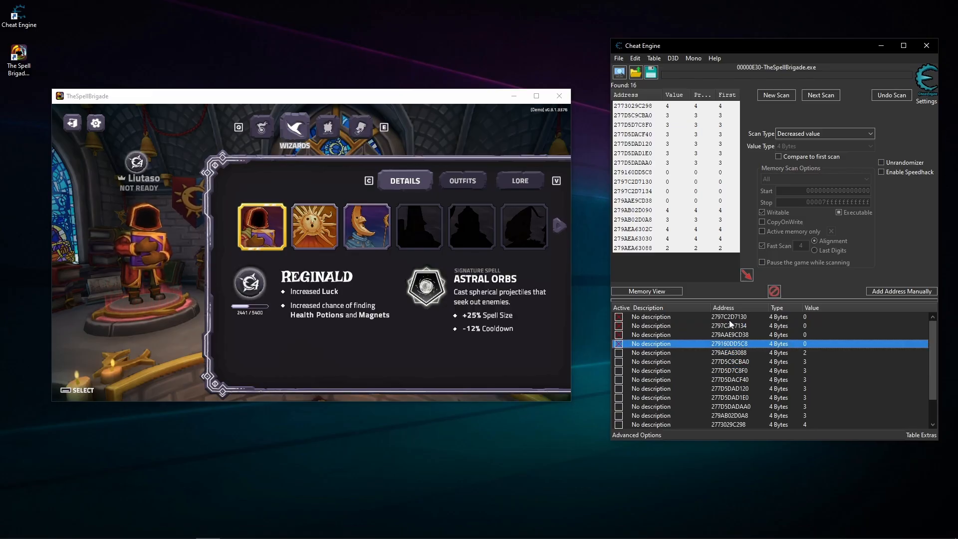
# - Delete all the unfrozen addresses from the address list, 279AEA63088 through 279AEA63030
pyautogui.click(718, 352)
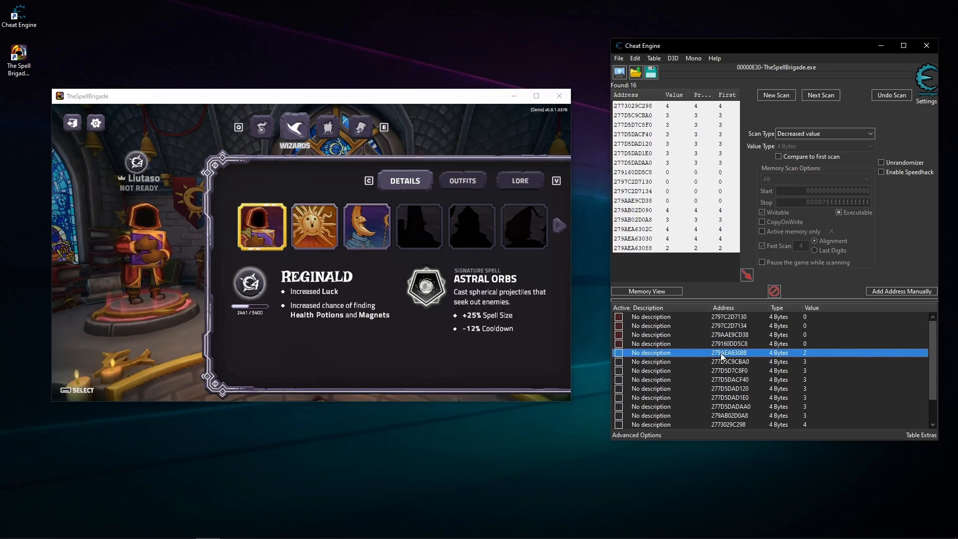
pyautogui.scroll(-1, 741, 414)
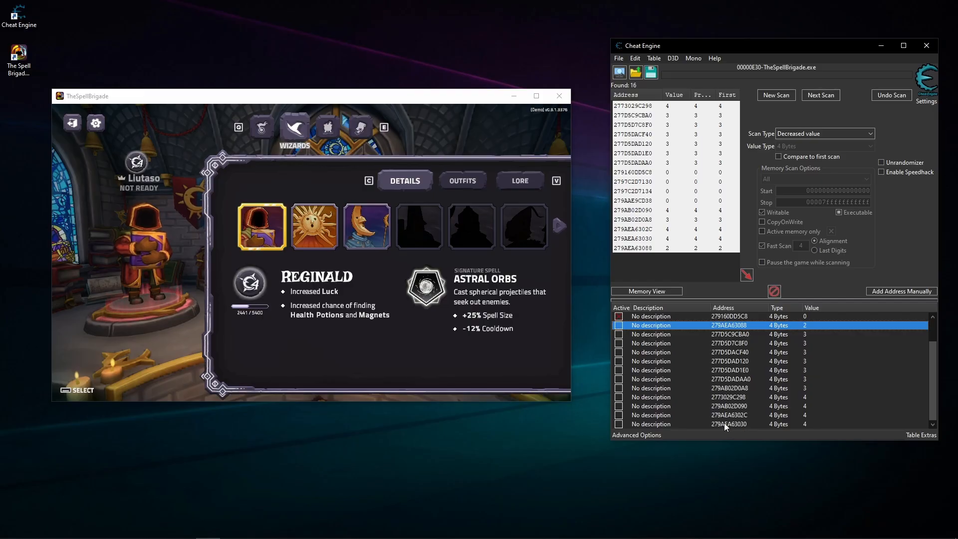
pyautogui.keyDown('shift'); pyautogui.click(723, 424); pyautogui.keyUp('shift')
pyautogui.press('Delete')
pyautogui.press('Return')
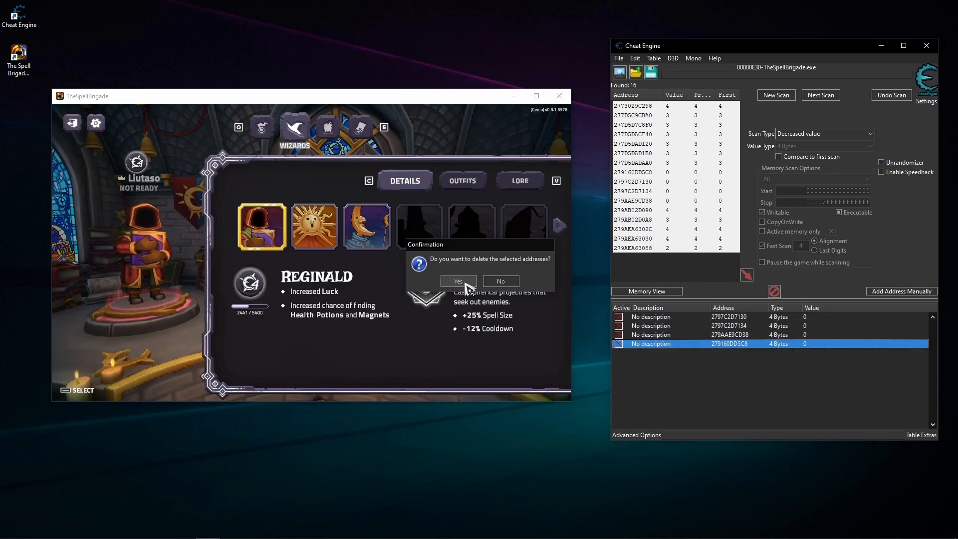
# - Unfreeze the four remaining addresses, 2797C2D7130 through 279160DD5C8
pyautogui.keyDown('shift'); pyautogui.click(716, 317); pyautogui.keyUp('shift')
pyautogui.press('space')
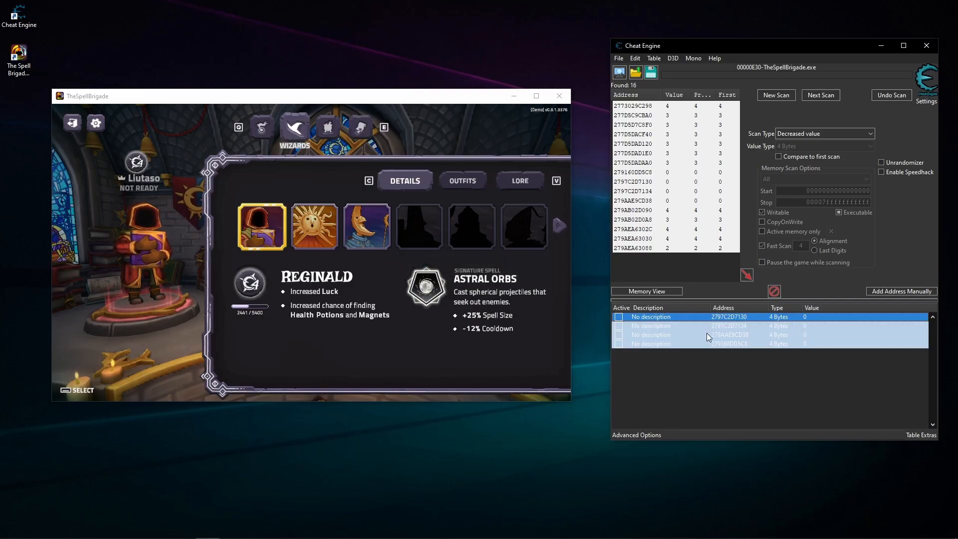
pyautogui.click(710, 366)
# - Select Sun Mage in the game and check the value of address 2797C2D7134 against the others
pyautogui.click(424, 298)
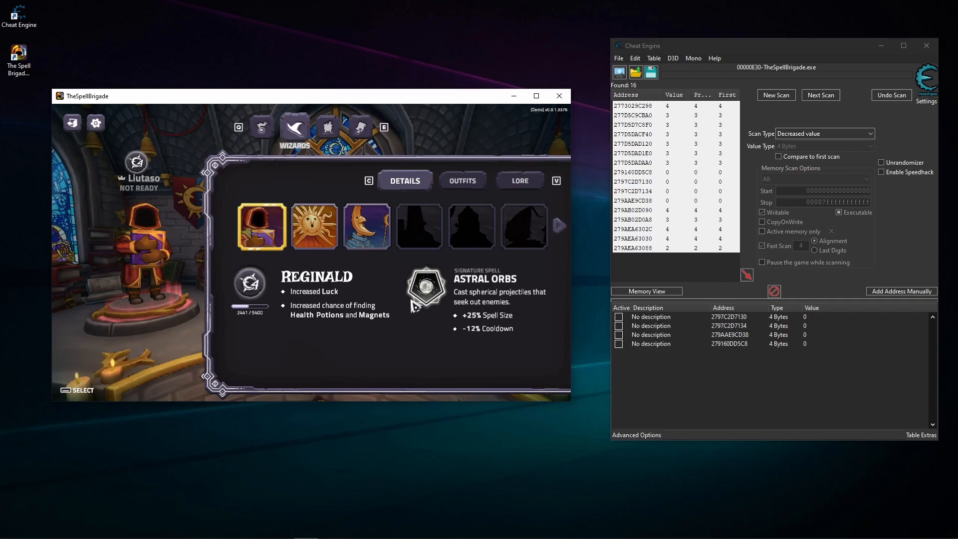
pyautogui.click(324, 244)
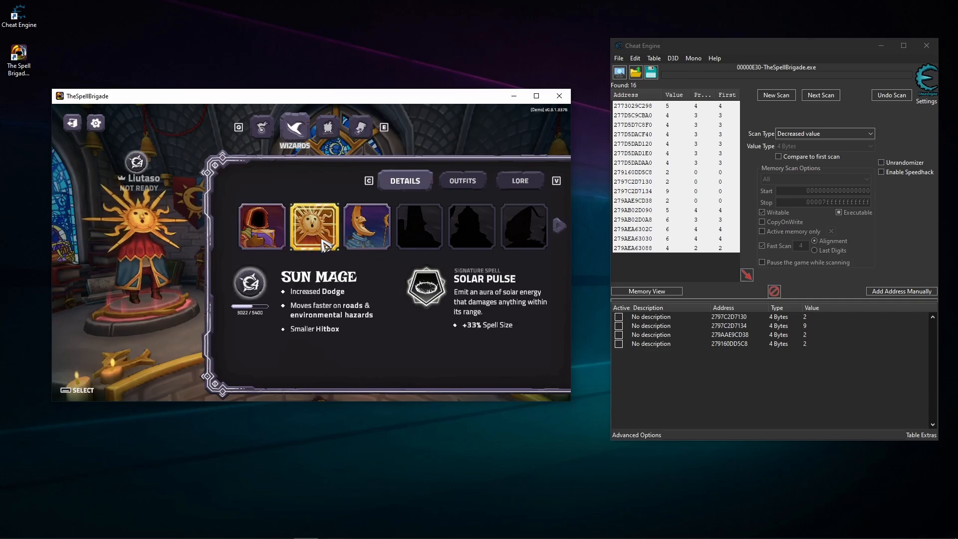
pyautogui.click(808, 325)
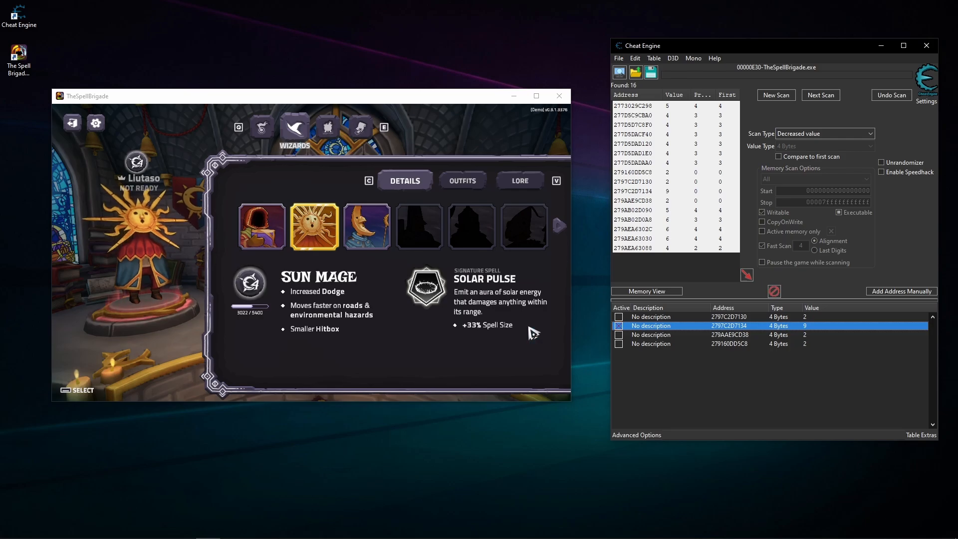
# - Select Moon Mage in the game and reload the selection by visiting Enchantments and returning to Wizards
pyautogui.click(482, 306)
pyautogui.click(362, 222)
pyautogui.click(329, 130)
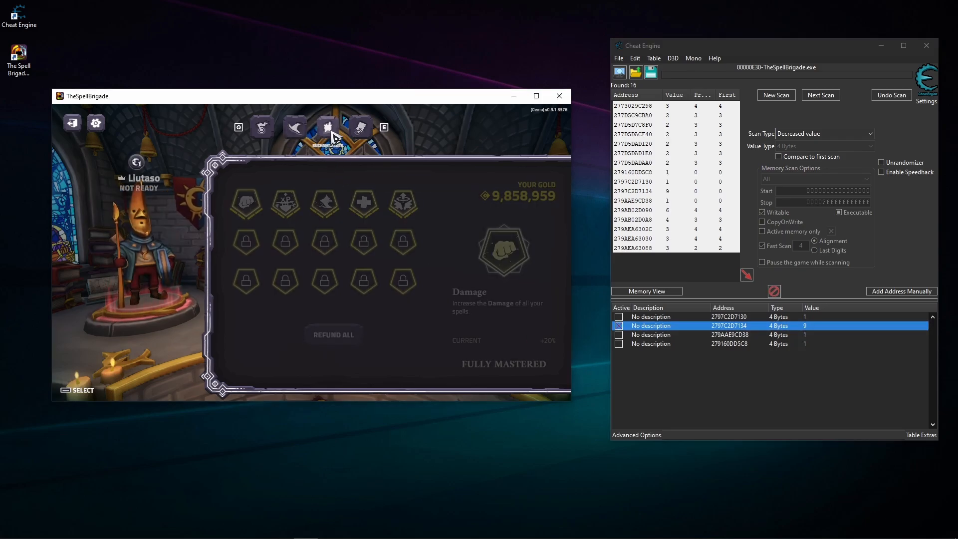
pyautogui.click(299, 130)
# - Delete address 2797C2D7134 from the address list
pyautogui.click(633, 328)
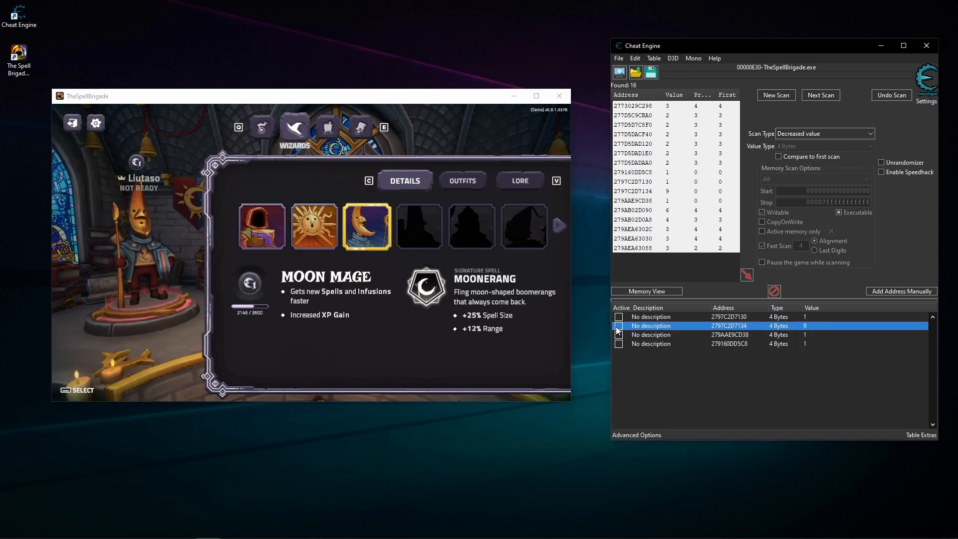
pyautogui.press('Delete')
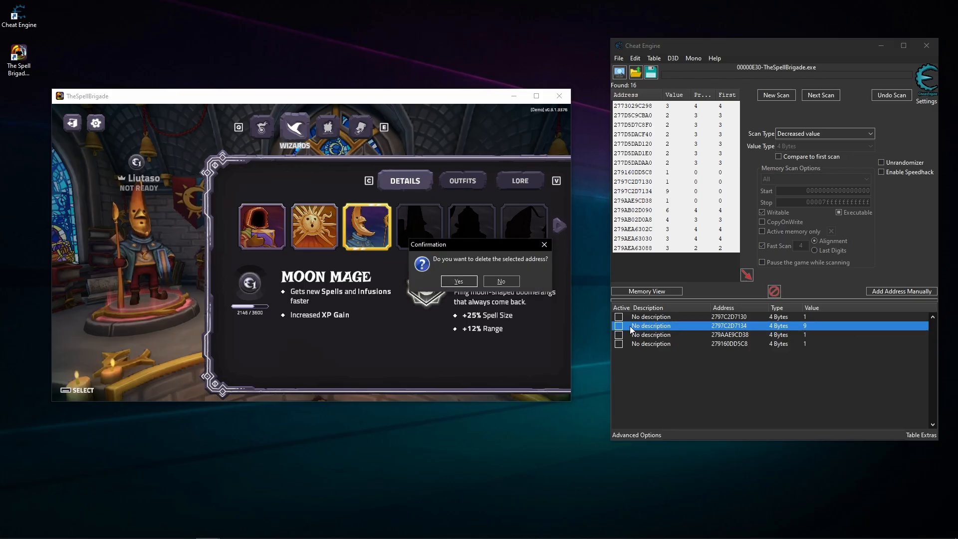
pyautogui.click(462, 280)
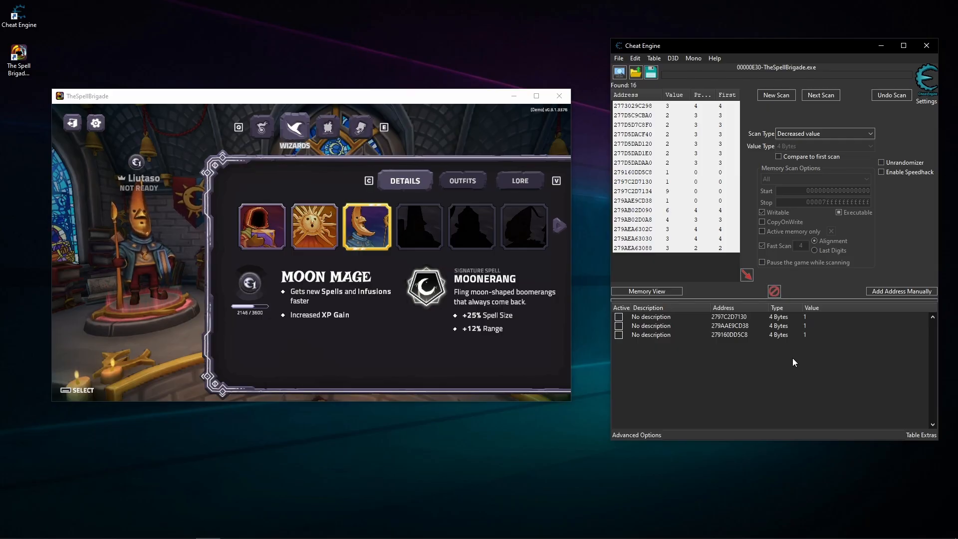
# - Set the value of address 2797C2D7130 to 0, 279AAE9CD38 to 2 and 279160DD5C8 to 3
pyautogui.click(812, 317)
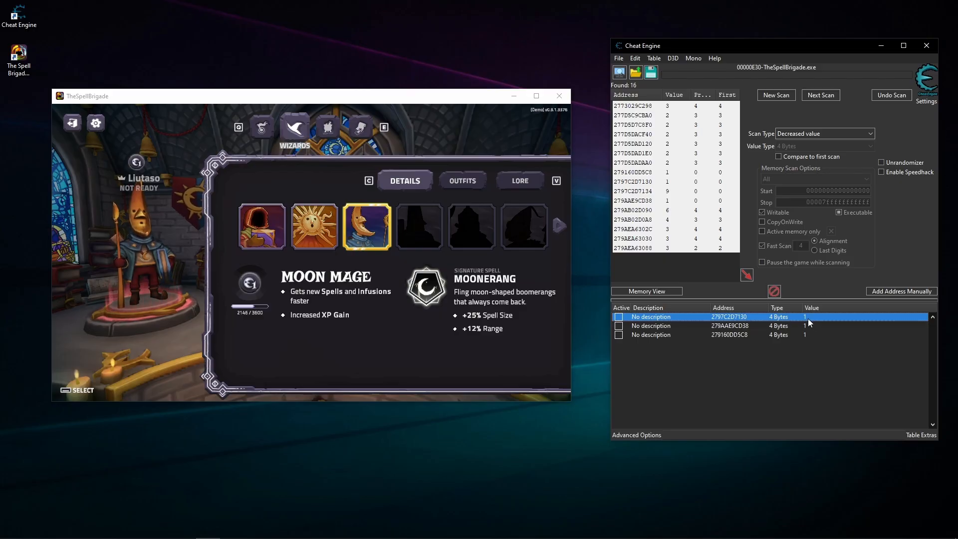
pyautogui.doubleClick(807, 318)
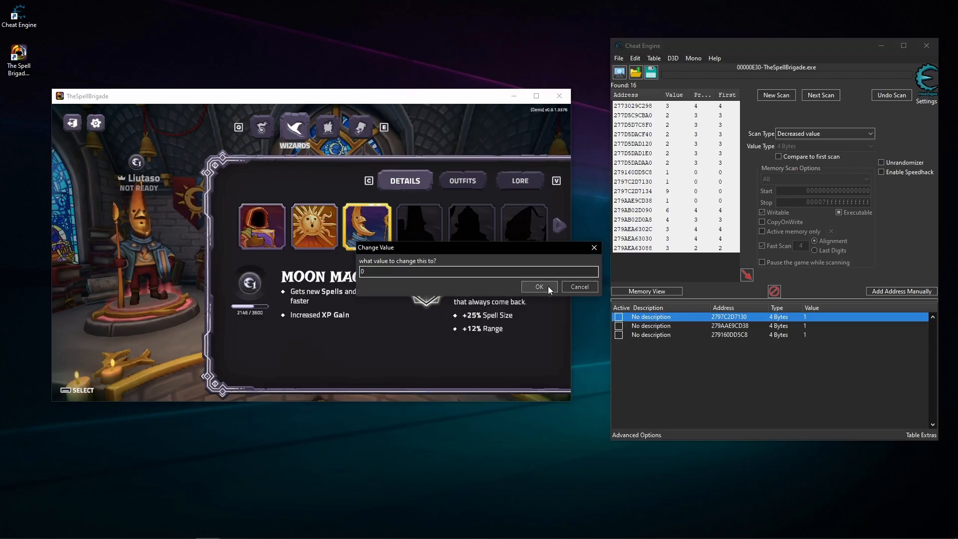
pyautogui.click(549, 287)
pyautogui.click(809, 334)
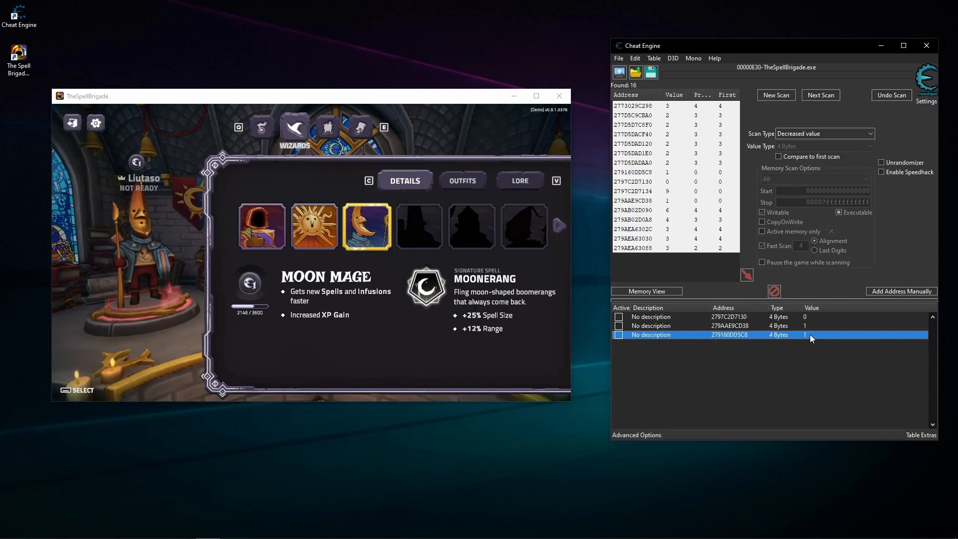
pyautogui.doubleClick(810, 335)
pyautogui.write('3')
pyautogui.click(540, 287)
pyautogui.doubleClick(806, 325)
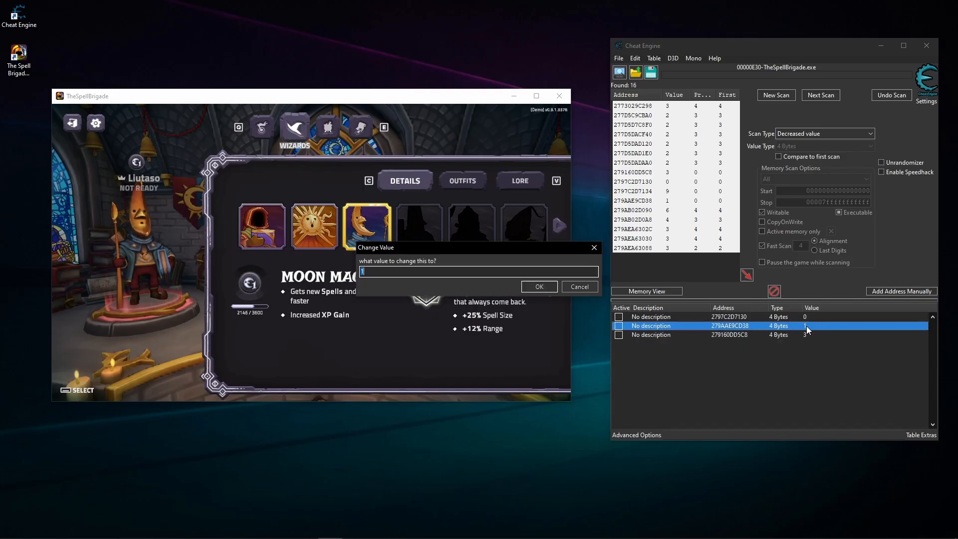
pyautogui.write('2')
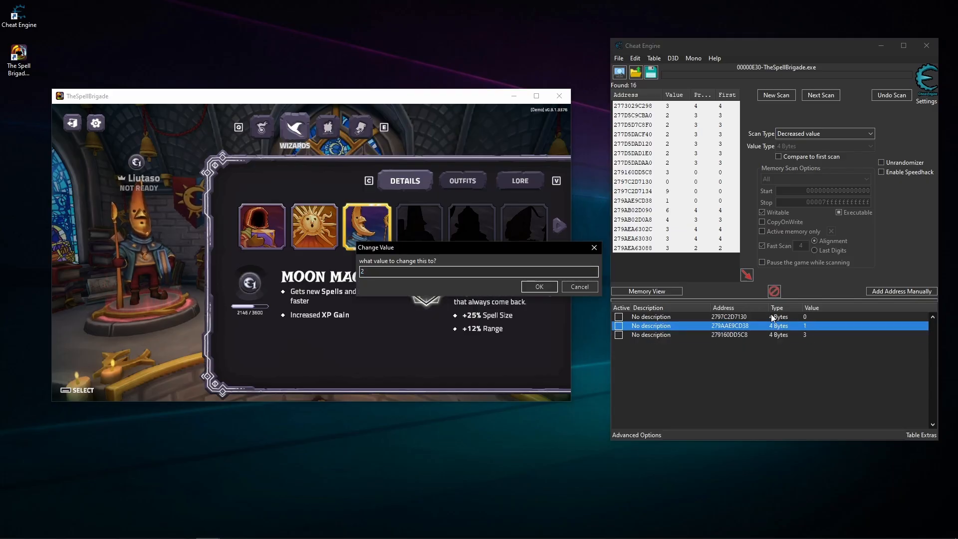
pyautogui.click(540, 287)
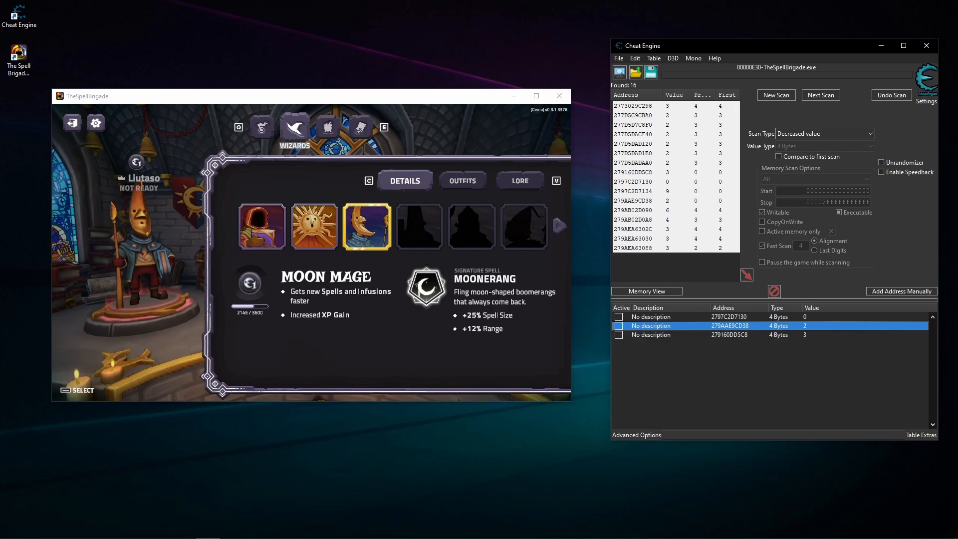
# - Refresh the game's wizard by opening Outfits and returning to Details to test the three different values
pyautogui.click(386, 306)
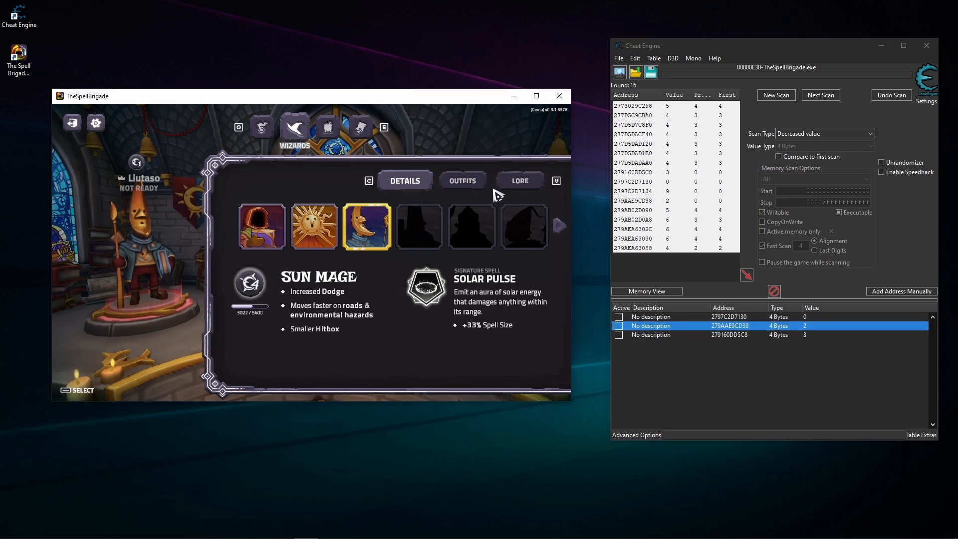
pyautogui.click(466, 182)
pyautogui.click(425, 181)
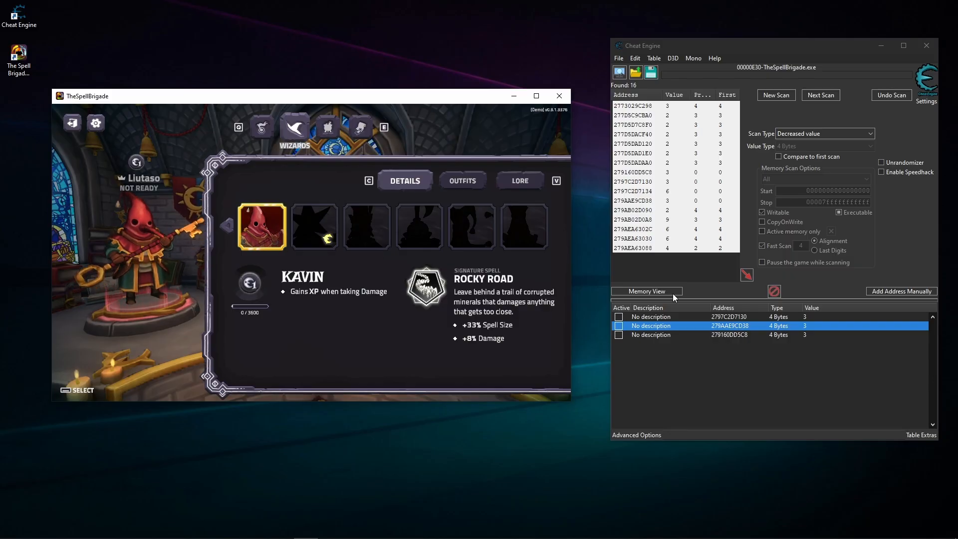
# - Set address 279160DD5C8 to 4 and refresh the game's wizard by opening Outfits and returning to Details
pyautogui.click(809, 335)
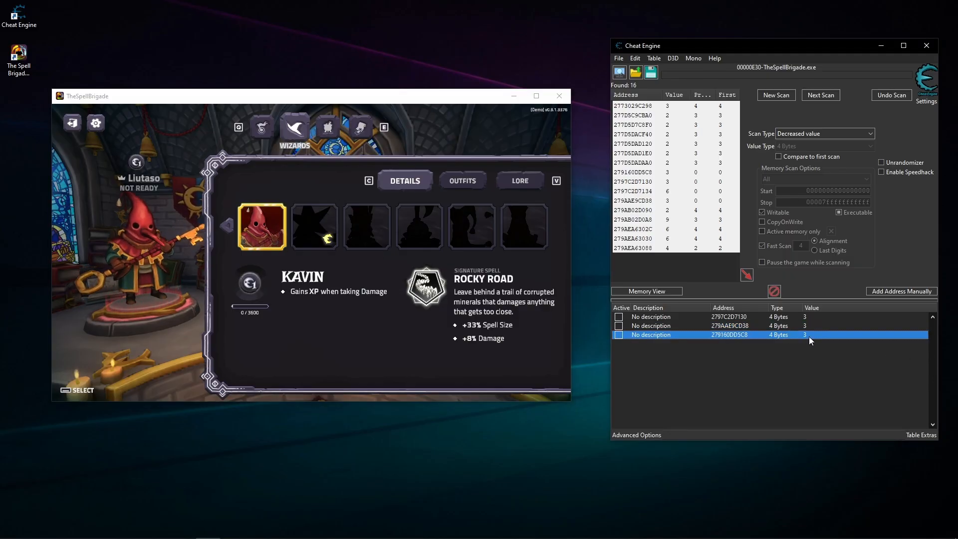
pyautogui.doubleClick(807, 336)
pyautogui.write('4')
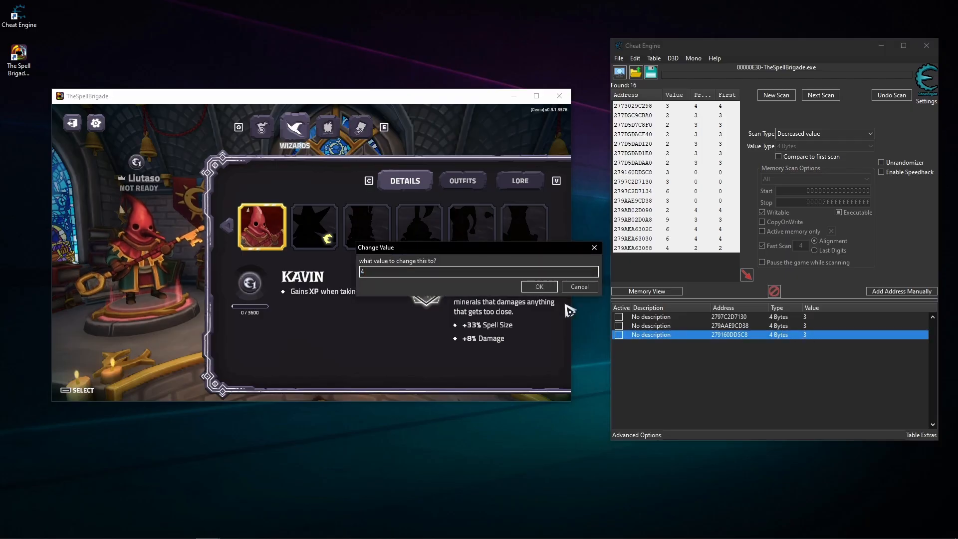
pyautogui.click(540, 288)
pyautogui.click(457, 183)
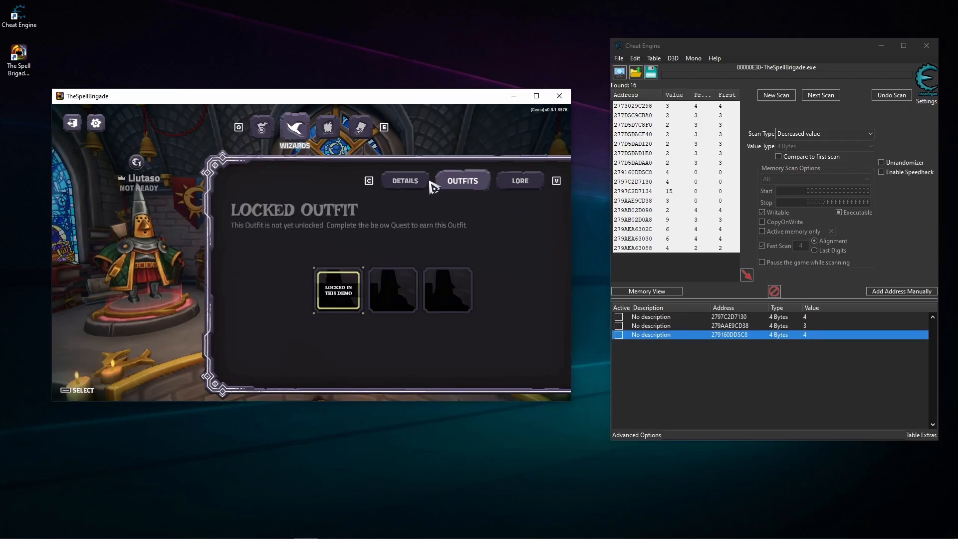
pyautogui.click(422, 184)
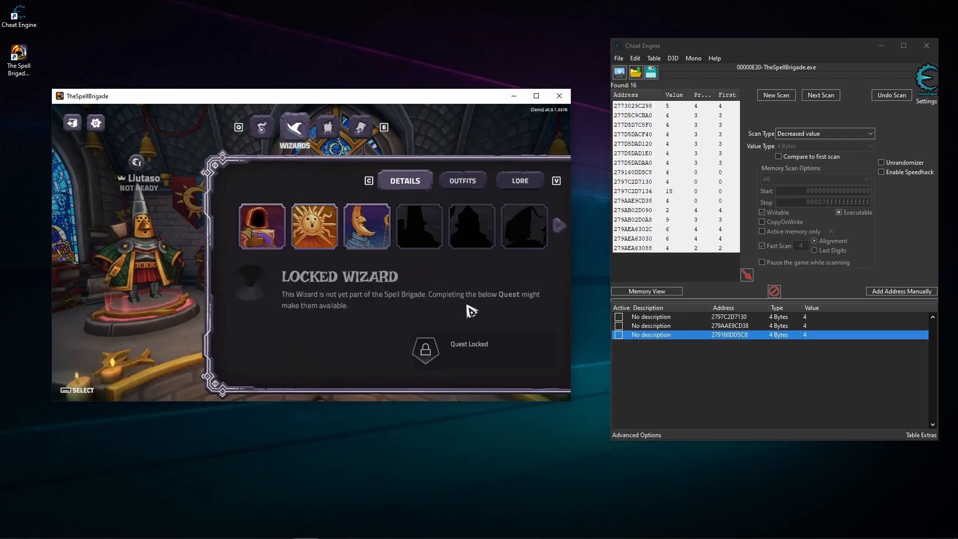
# - Delete addresses 2797C2D7130 and 279AAE9CD38 from the address list and select the remaining 279160DD5C8
pyautogui.click(809, 325)
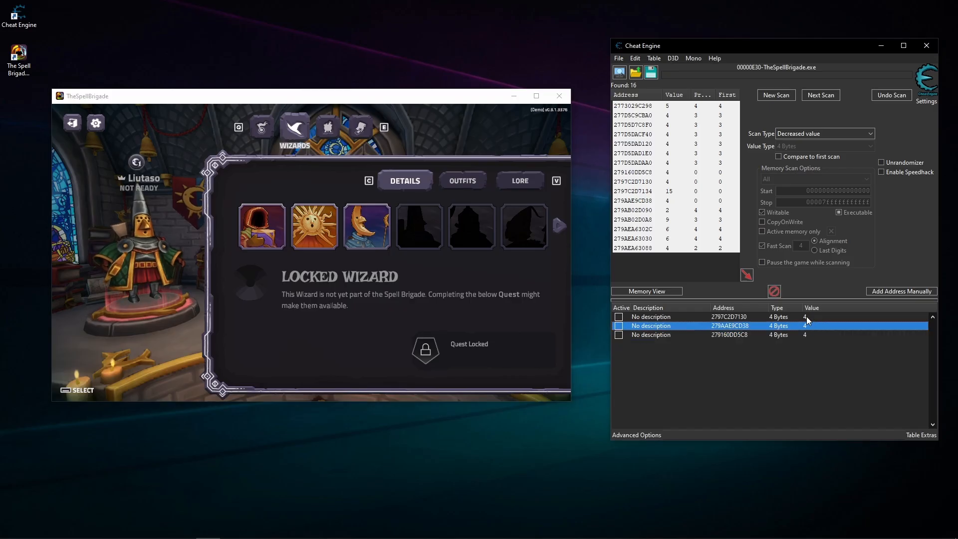
pyautogui.keyDown('shift'); pyautogui.click(807, 317); pyautogui.keyUp('shift')
pyautogui.press('Delete')
pyautogui.click(457, 281)
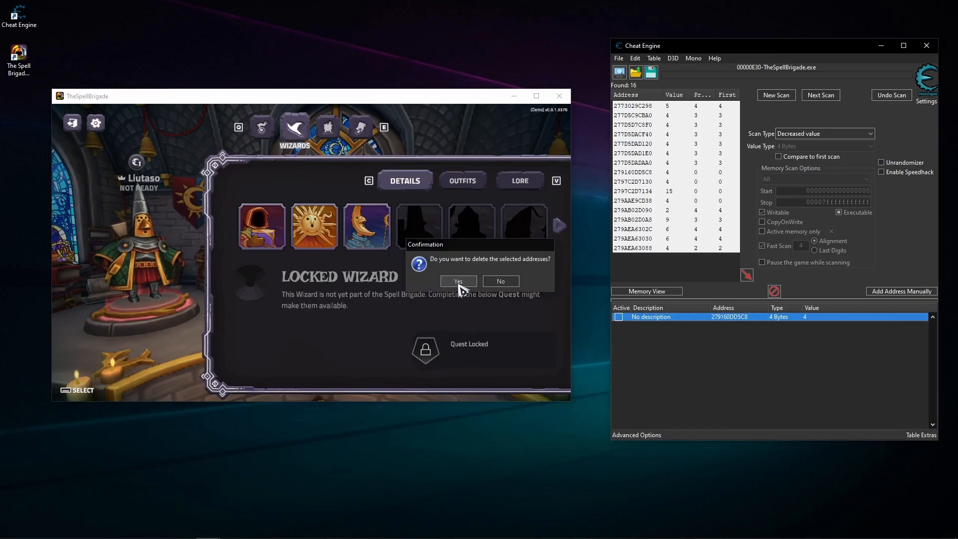
pyautogui.click(699, 332)
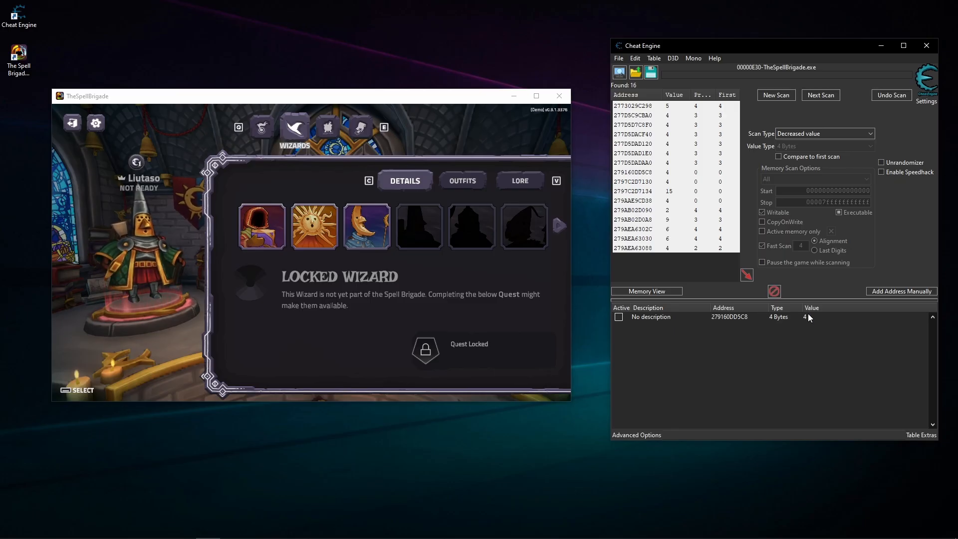
pyautogui.click(821, 320)
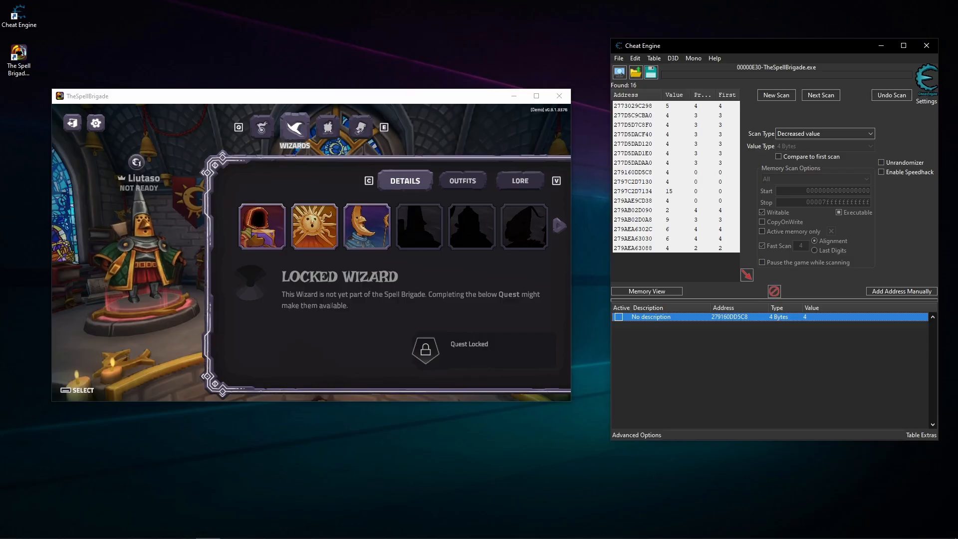
# - Select Reginald, Sun Mage, Moon Mage and Kavin in turn in the game, watching how the value of address 279160DD5C8 responds
pyautogui.click(274, 265)
pyautogui.click(268, 249)
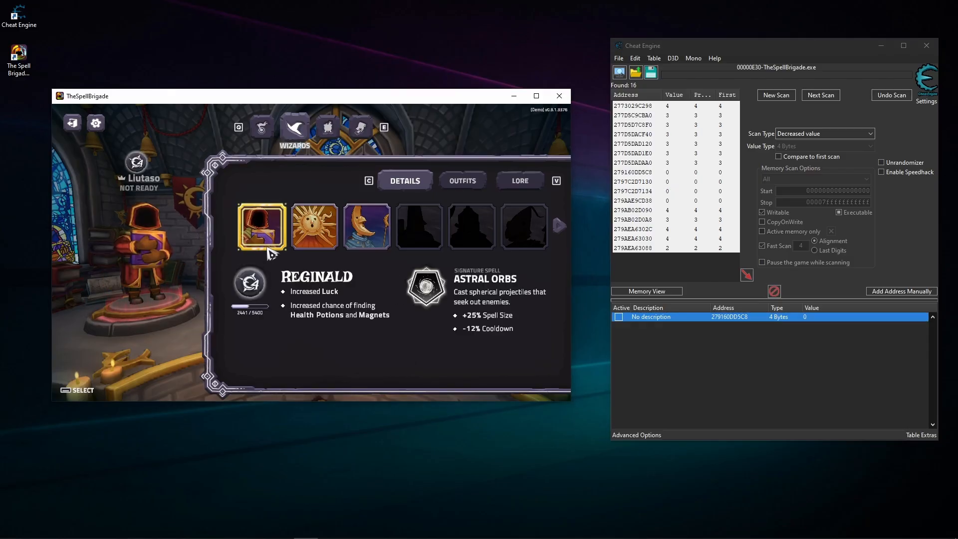
pyautogui.click(313, 237)
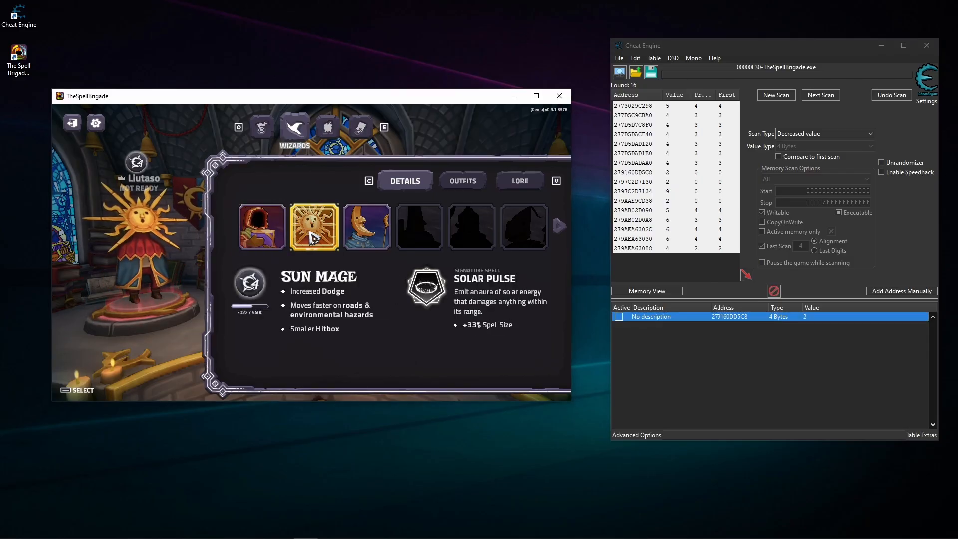
pyautogui.click(367, 228)
pyautogui.click(559, 226)
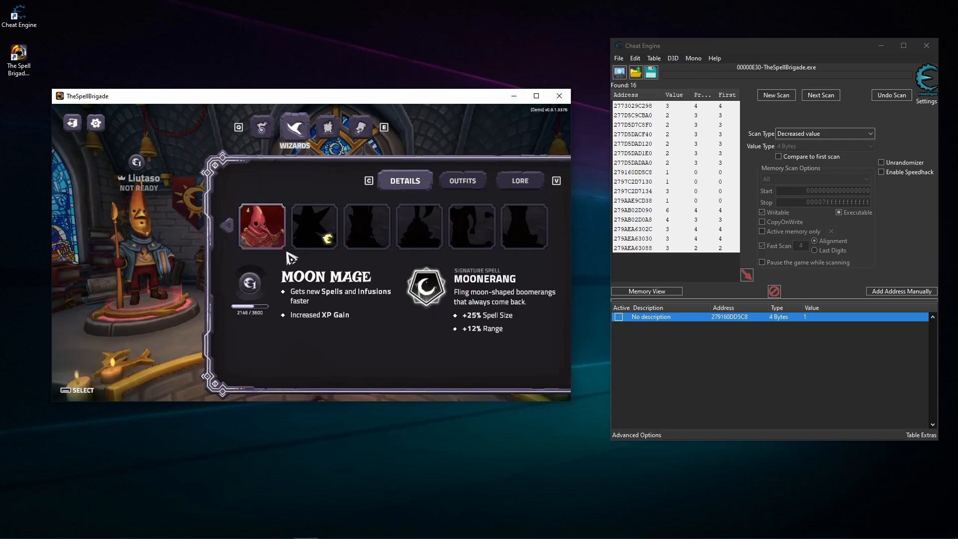
pyautogui.click(272, 247)
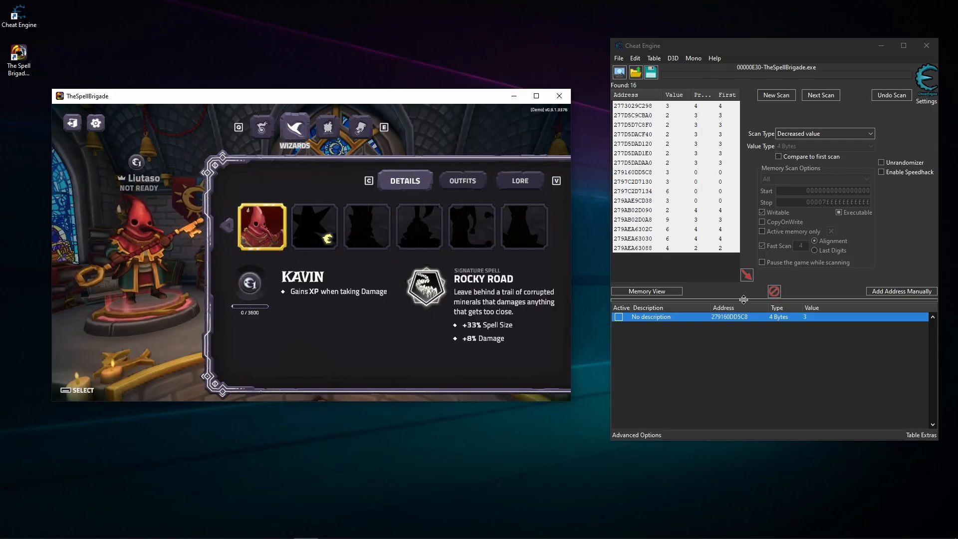
# - Freeze address 279160DD5C8 and test the values 4 and 5, refreshing the wizard through Outfits and Details for each
pyautogui.click(441, 184)
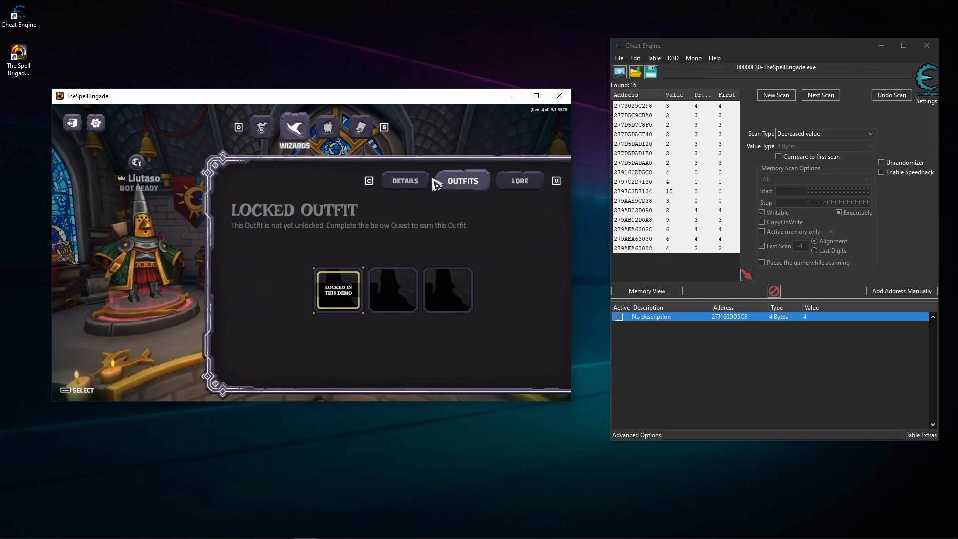
pyautogui.click(399, 181)
pyautogui.doubleClick(805, 317)
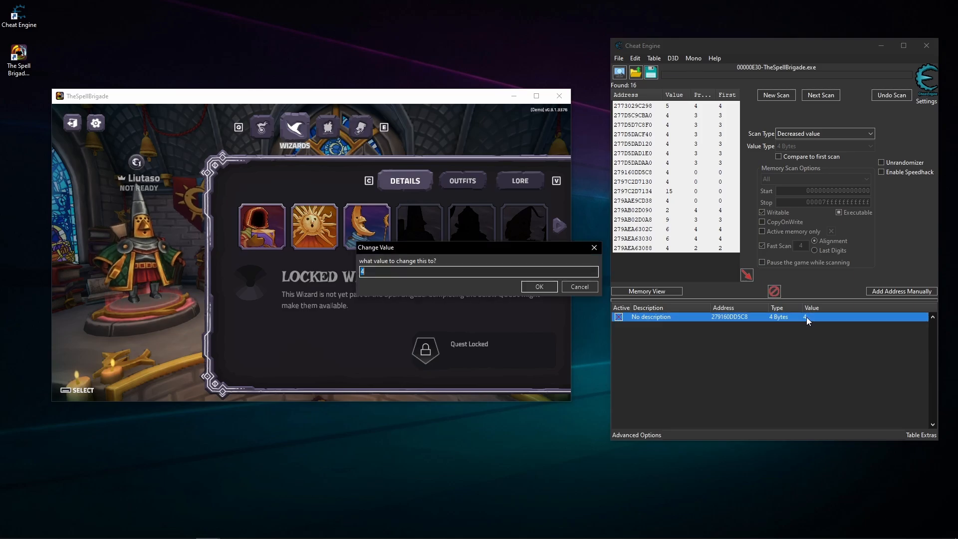
pyautogui.click(458, 182)
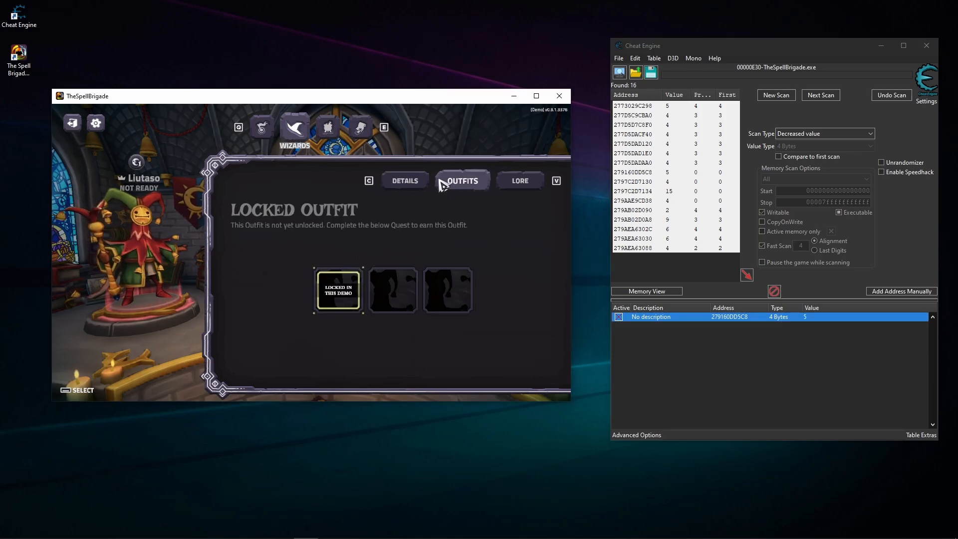
pyautogui.click(422, 182)
# - Set the frozen address to 6 and refresh the game's wizard by opening Outfits and returning to Details
pyautogui.doubleClick(812, 320)
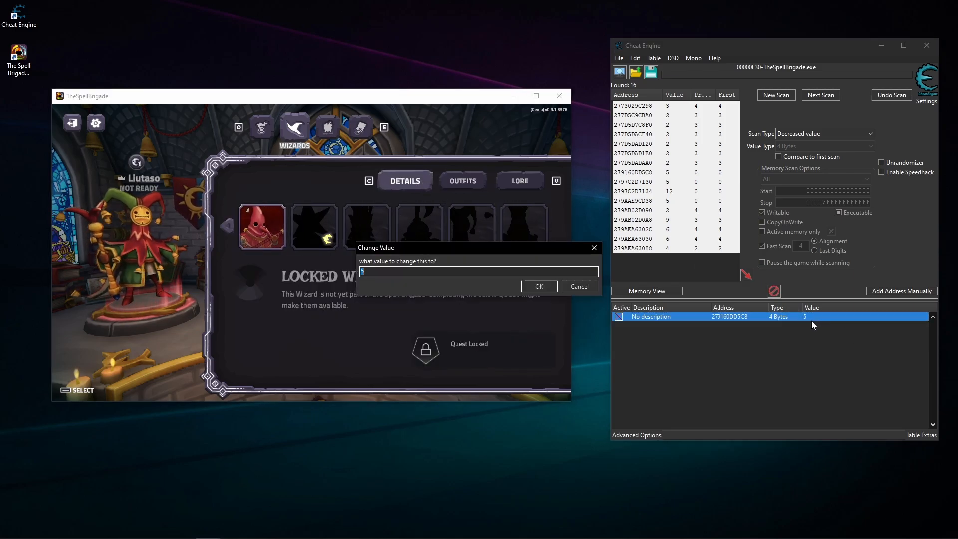
pyautogui.write('6')
pyautogui.click(535, 291)
pyautogui.click(469, 189)
pyautogui.click(410, 187)
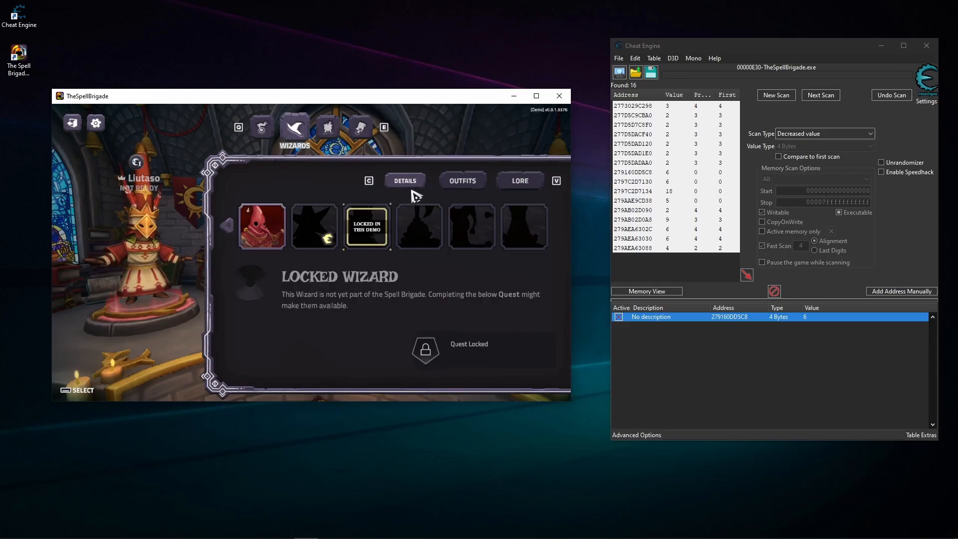
# - Set the frozen address to 7 and refresh the game's wizard by opening Outfits and returning to Details
pyautogui.doubleClick(812, 318)
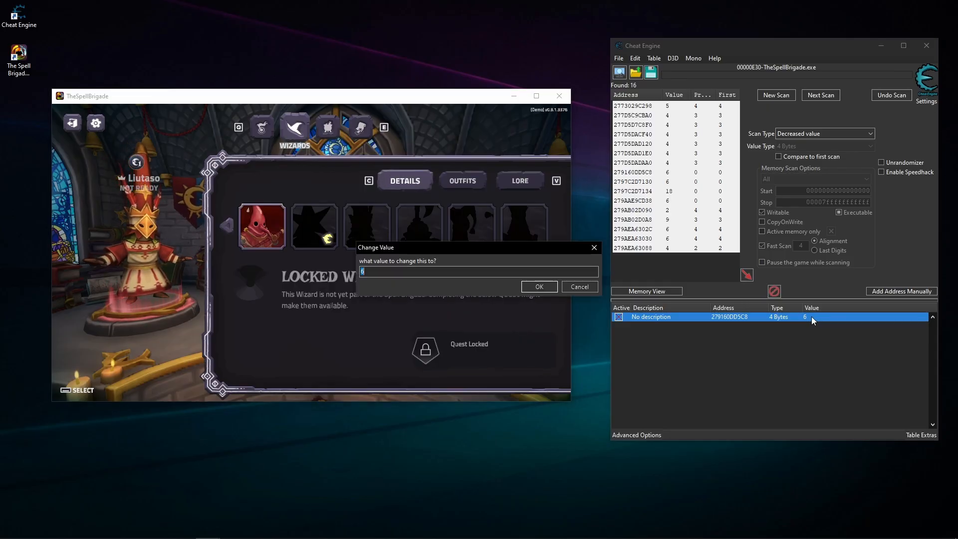
pyautogui.write('7')
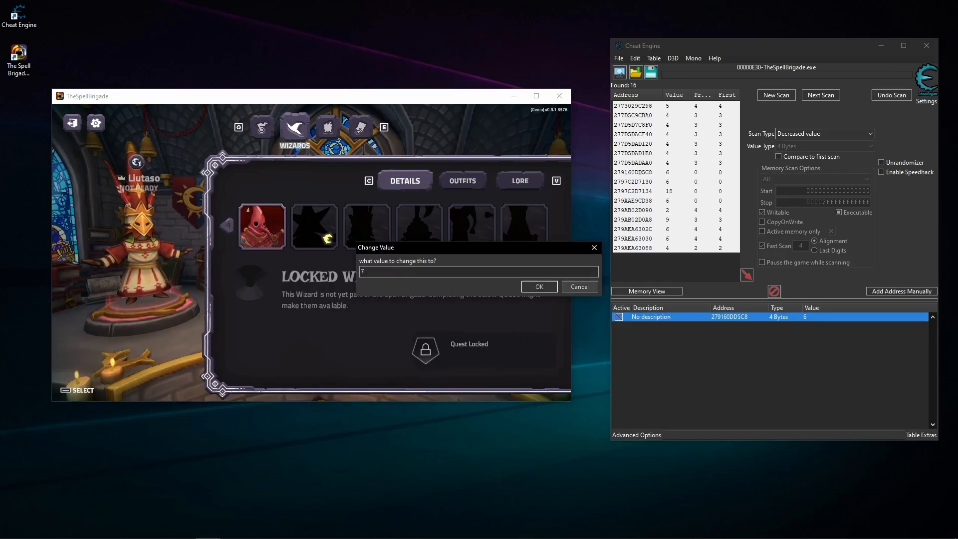
pyautogui.click(539, 286)
pyautogui.click(463, 188)
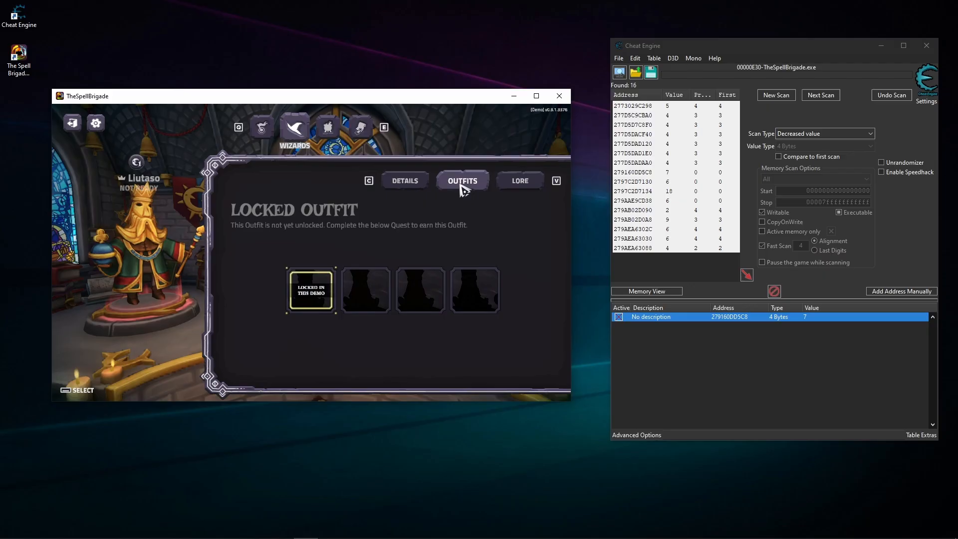
pyautogui.click(415, 183)
# - Set the value of address 279160DD5C8 to 5 and reload the wizard in the game
pyautogui.doubleClick(812, 319)
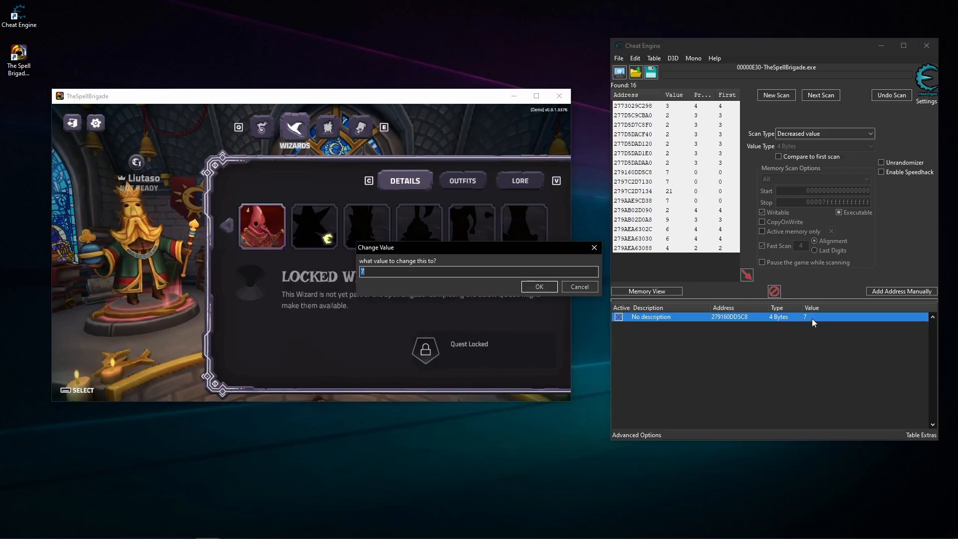
pyautogui.write('5')
pyautogui.click(539, 286)
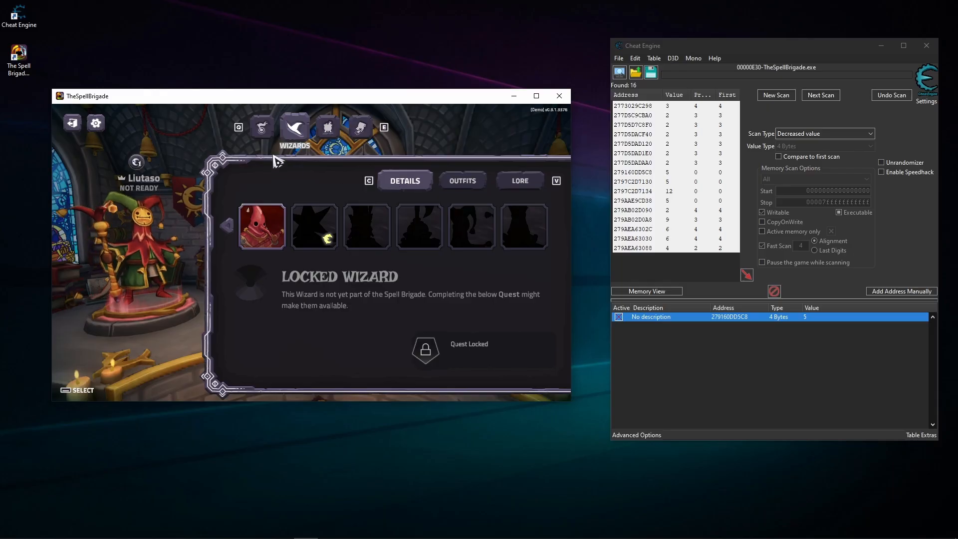
# - Start a mission from the Missions screen and move the jester wizard around the battlefield to test it
pyautogui.press('q')
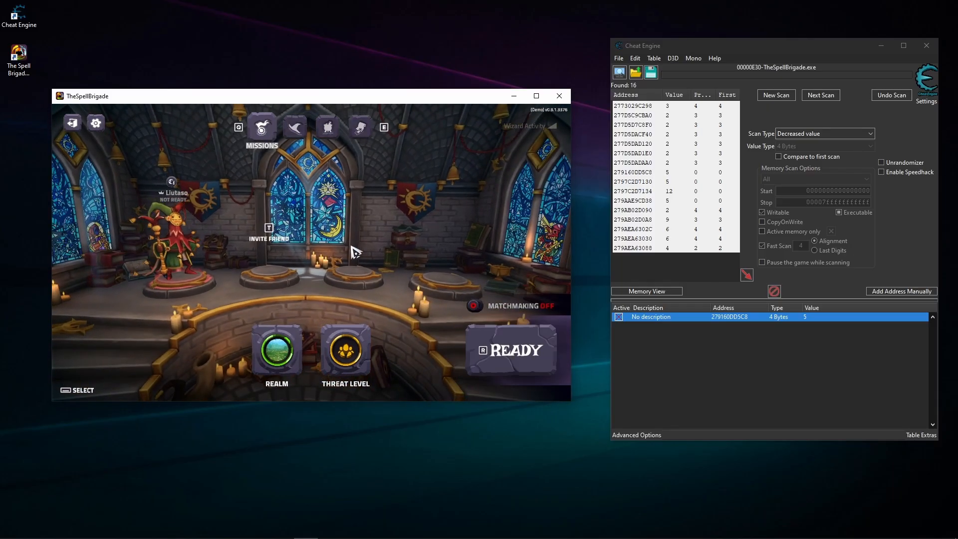
pyautogui.click(517, 362)
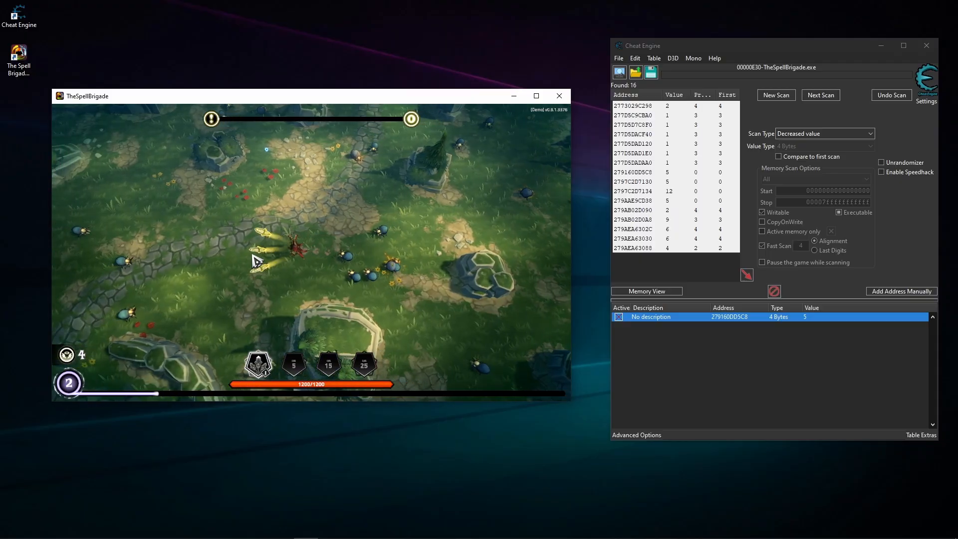
pyautogui.press('a')
pyautogui.press('w')
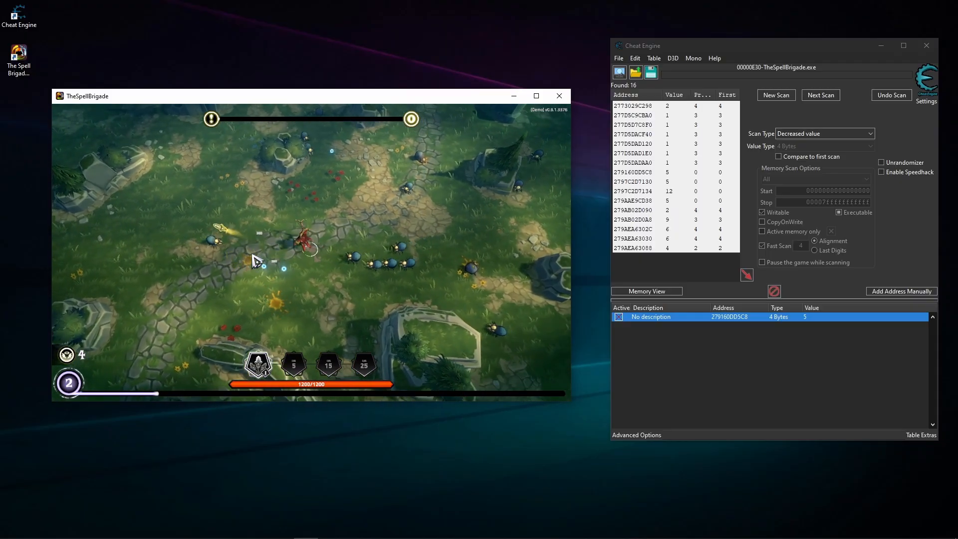
pyautogui.press('s')
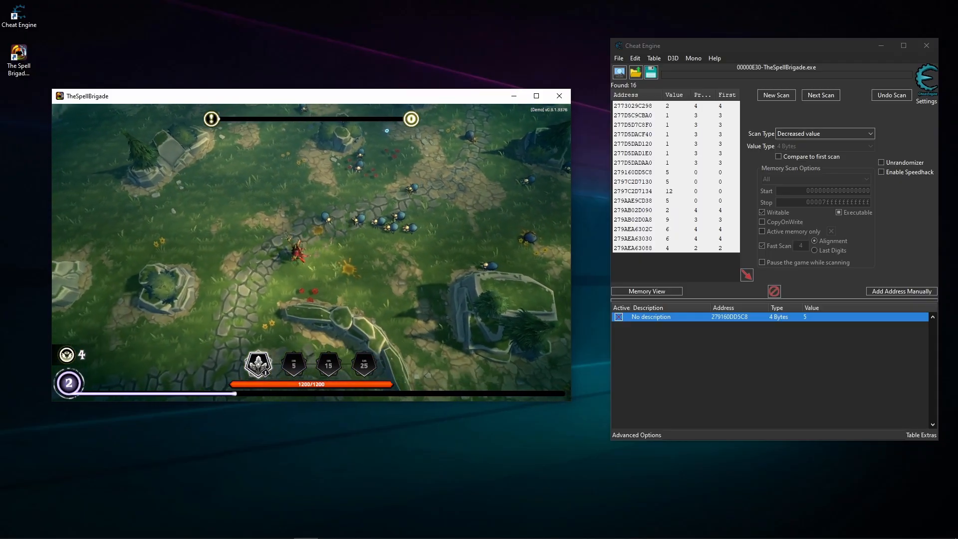
# - Quit the running mission and return from the mission results to the lobby
pyautogui.press('Escape')
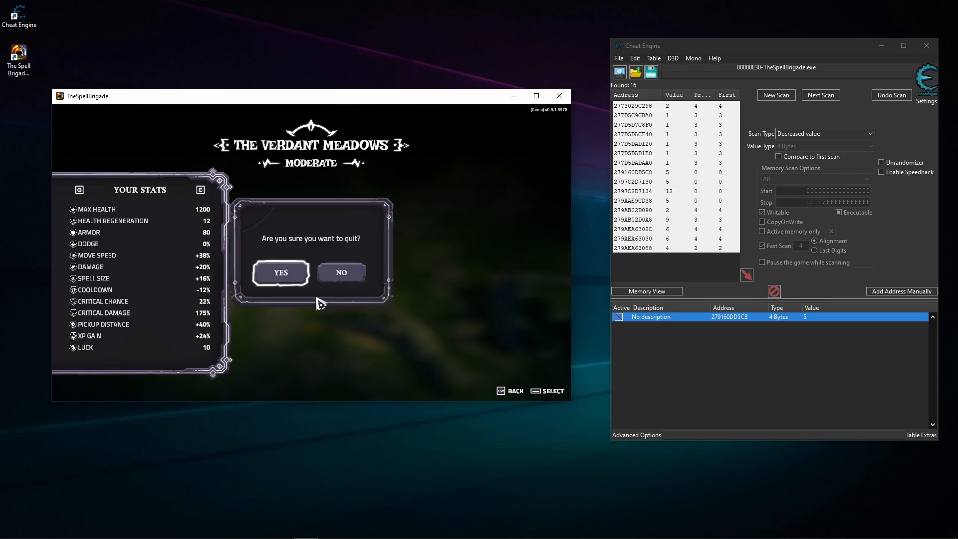
pyautogui.click(282, 273)
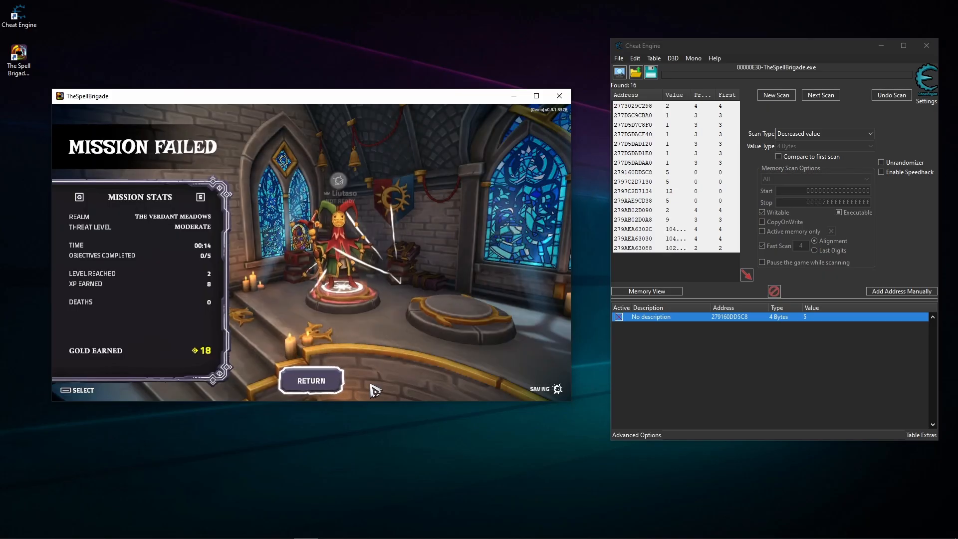
pyautogui.click(309, 387)
# - Set address 279160DD5C8 to 7 and load the new wizard by opening Wizards and returning to Missions
pyautogui.click(815, 329)
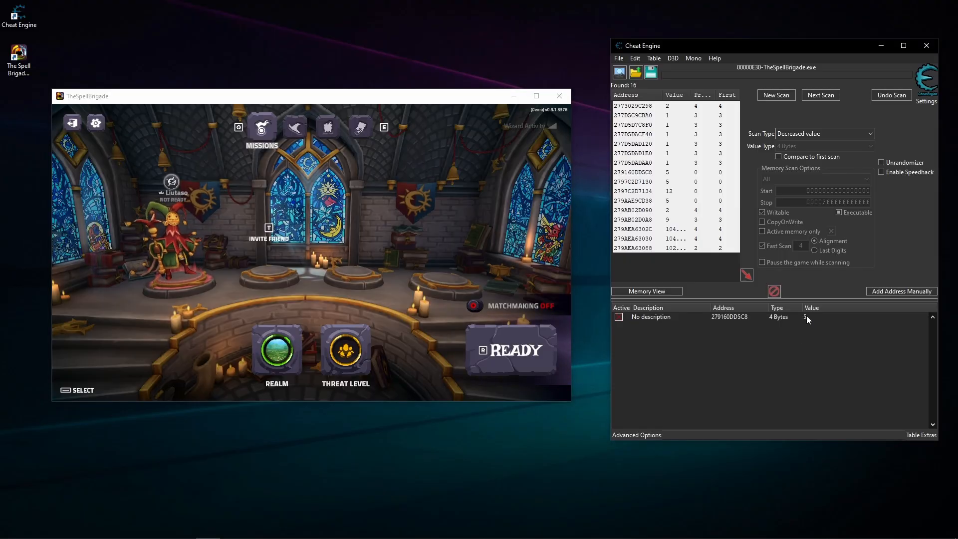
pyautogui.doubleClick(806, 316)
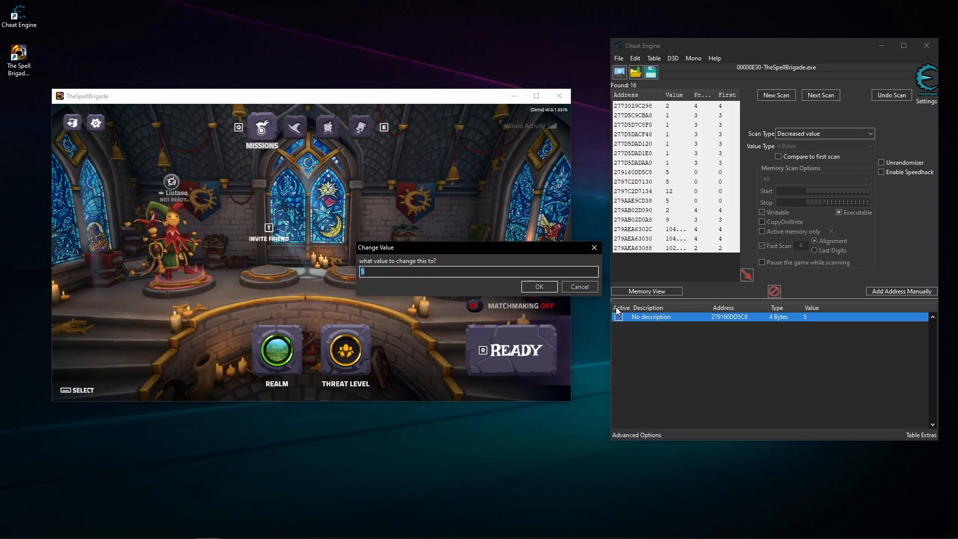
pyautogui.write('7')
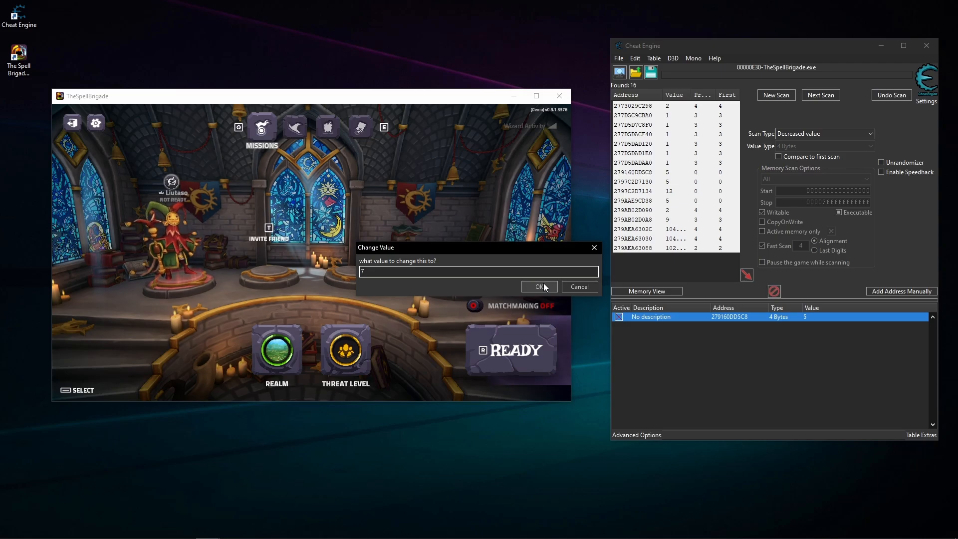
pyautogui.click(539, 286)
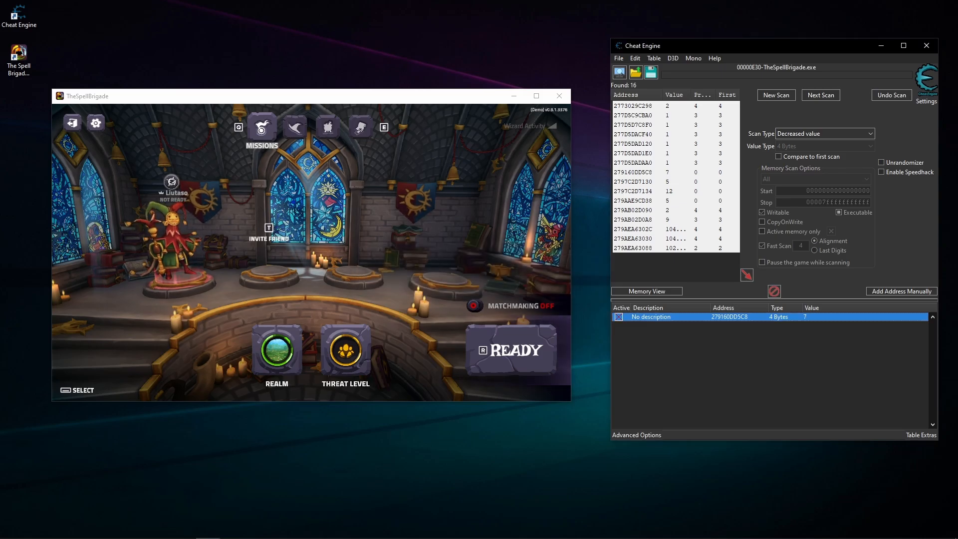
pyautogui.click(298, 135)
pyautogui.click(264, 133)
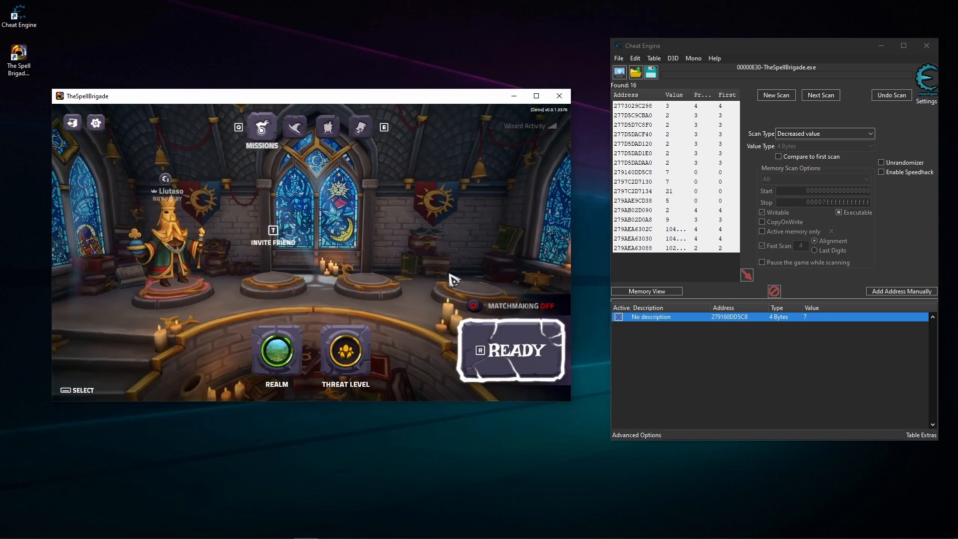
# - Start a mission with the bearded king wizard, move it around the battlefield to test its attack, and pause the game
pyautogui.click(521, 349)
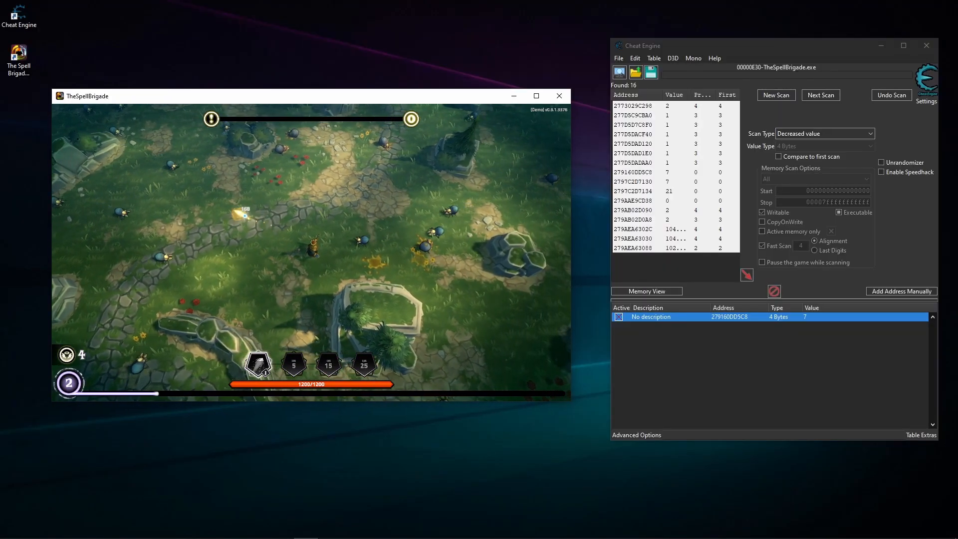
pyautogui.press('a')
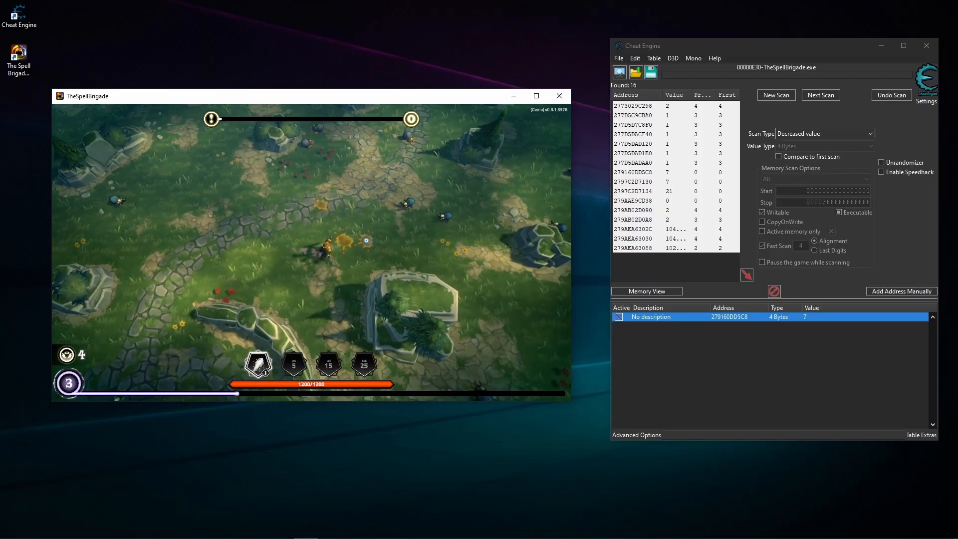
pyautogui.press('w')
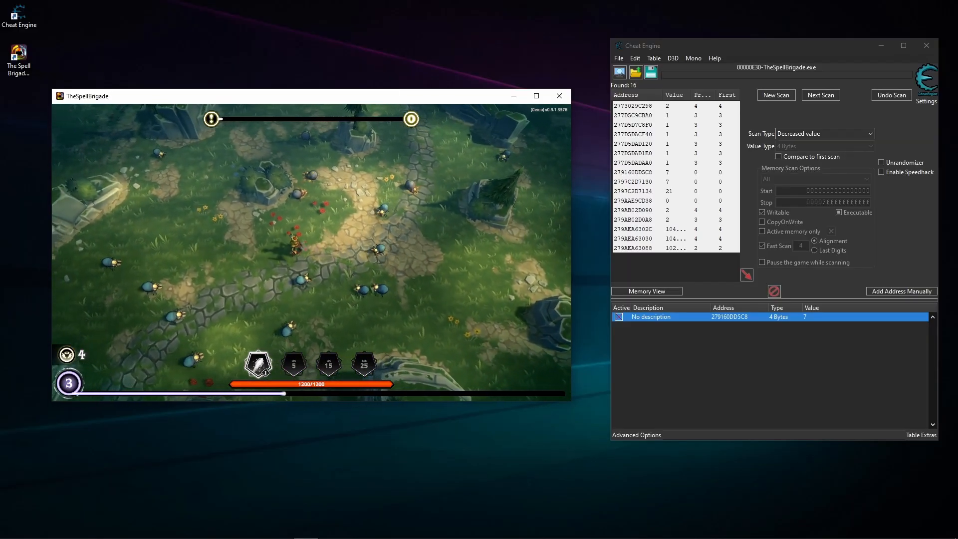
pyautogui.press('s')
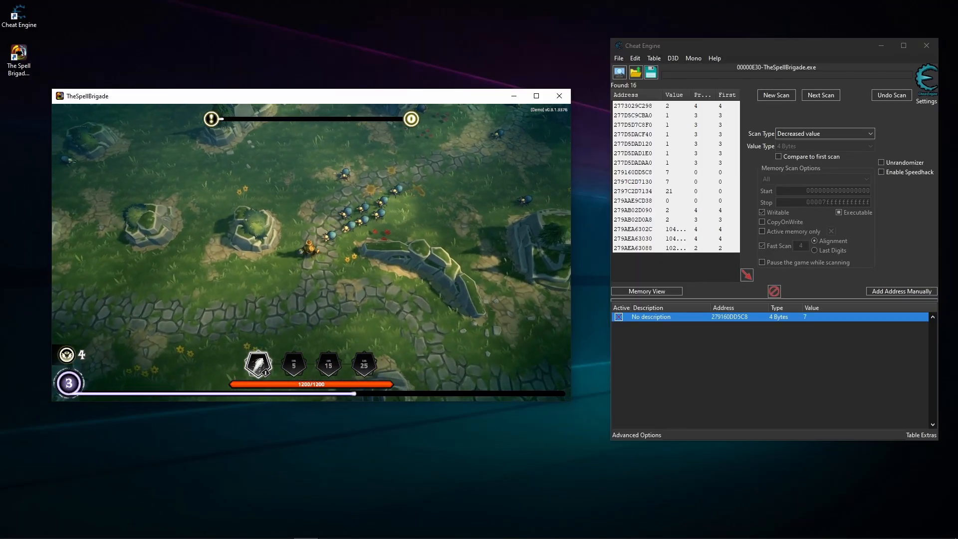
pyautogui.press('d')
pyautogui.press('w')
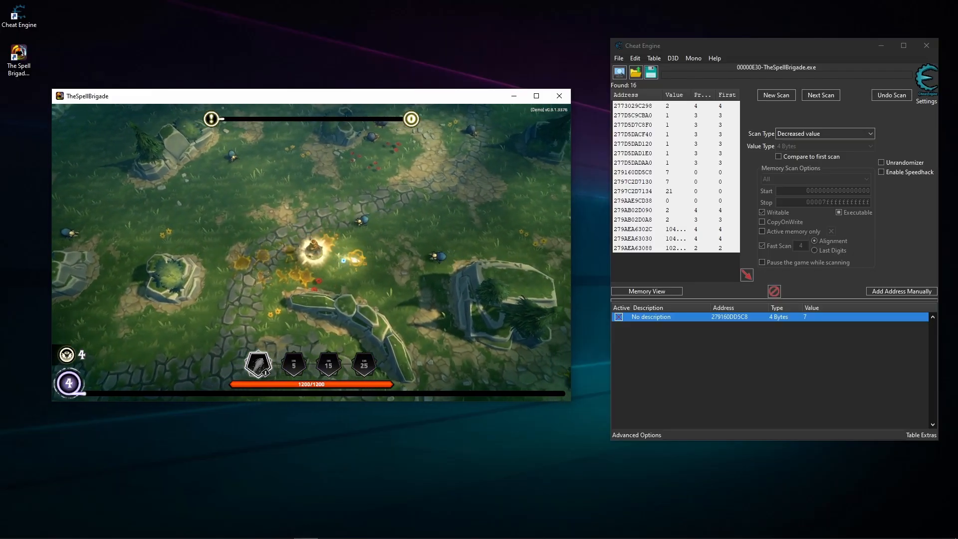
pyautogui.press('a')
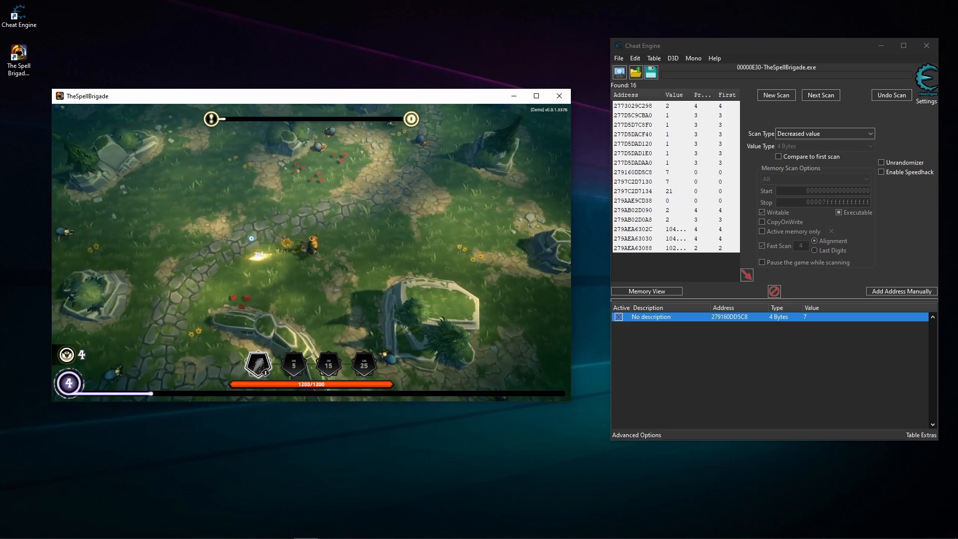
pyautogui.press('a')
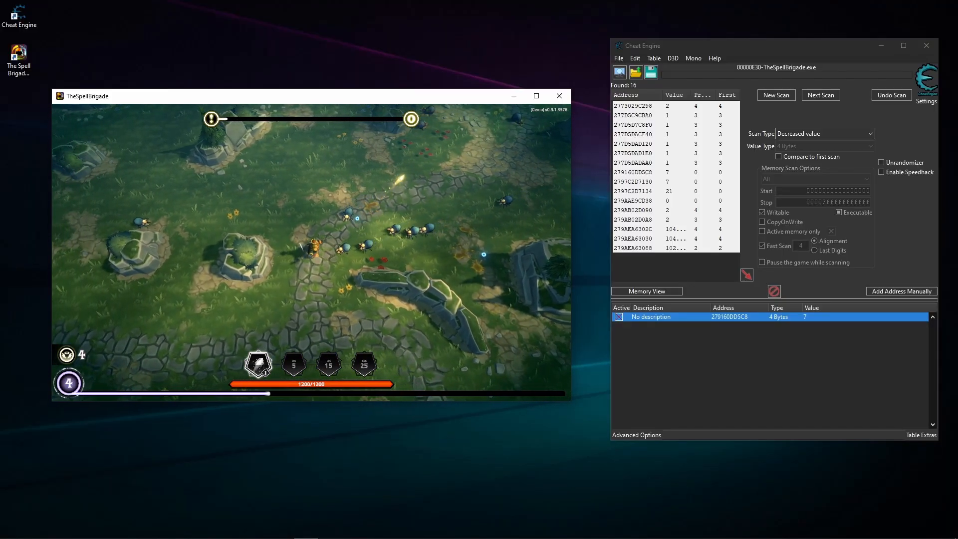
pyautogui.press('w')
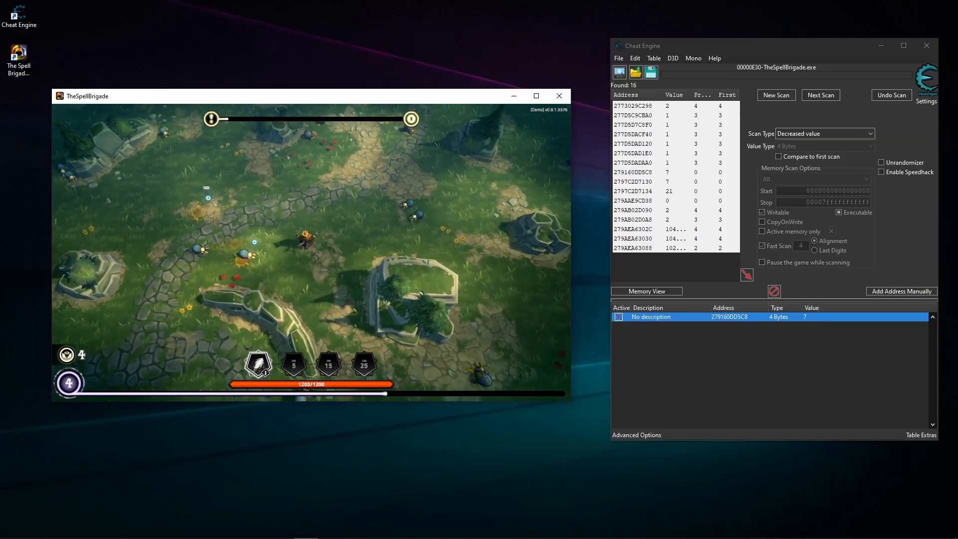
pyautogui.press('w')
pyautogui.press('a')
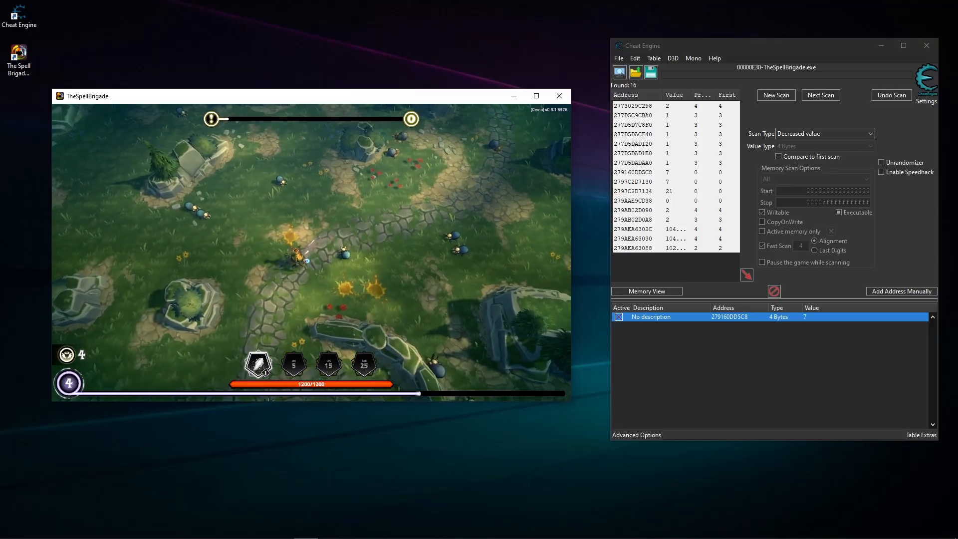
pyautogui.press('Escape')
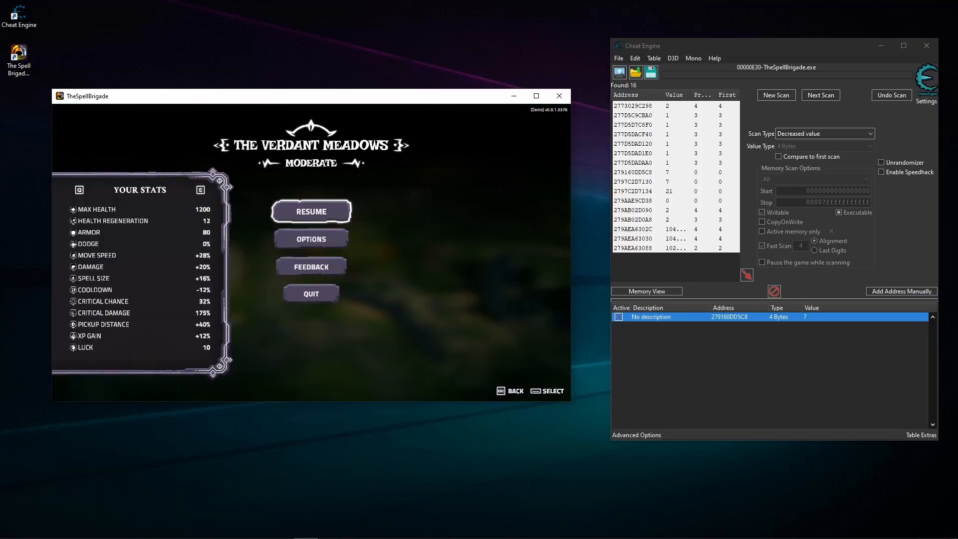
# - Quit the bearded king wizard's mission and return from the failed-mission results to the lobby
pyautogui.click(321, 293)
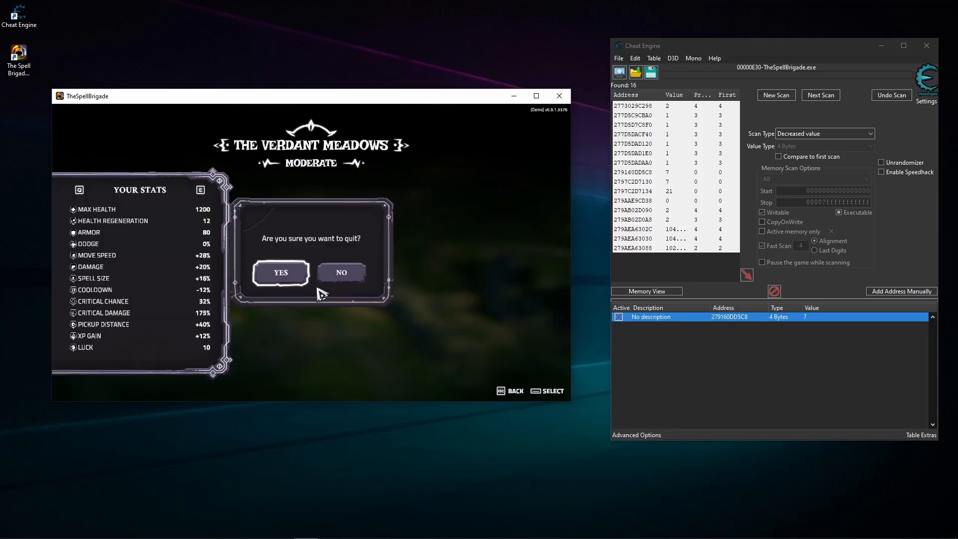
pyautogui.click(282, 274)
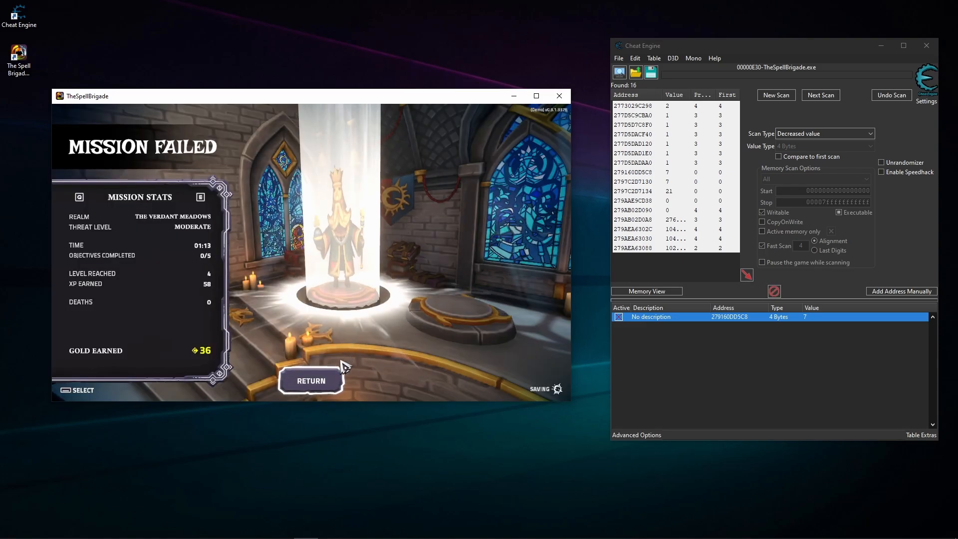
pyautogui.click(329, 380)
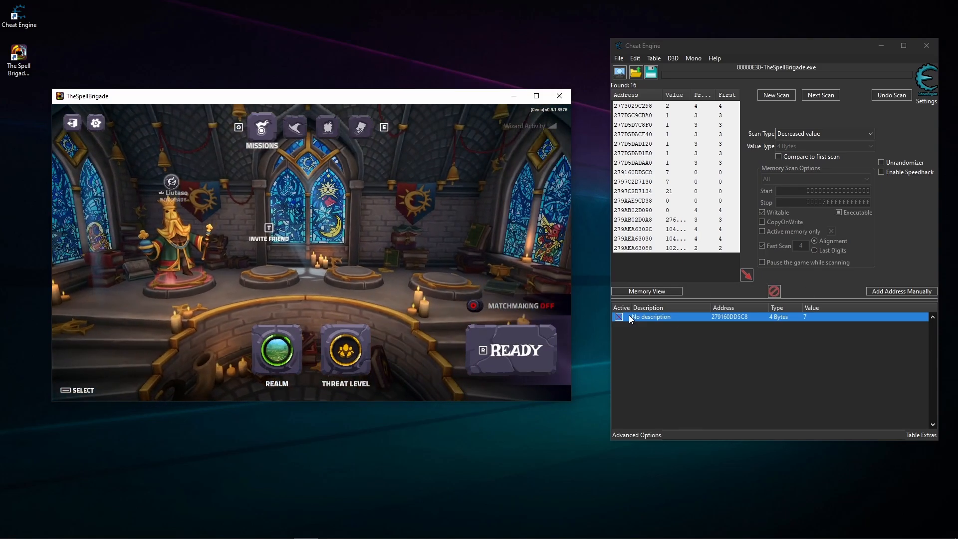
# - Attach the debugger to find what writes to address 279160DD5C8, and open the Wizards screen to trigger writes
pyautogui.click(693, 331)
pyautogui.rightClick(697, 319)
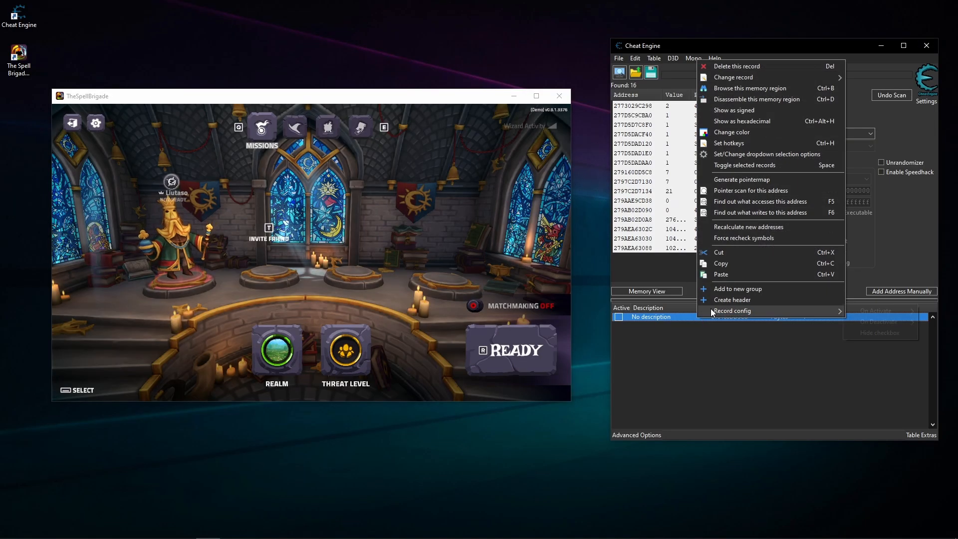
pyautogui.click(751, 215)
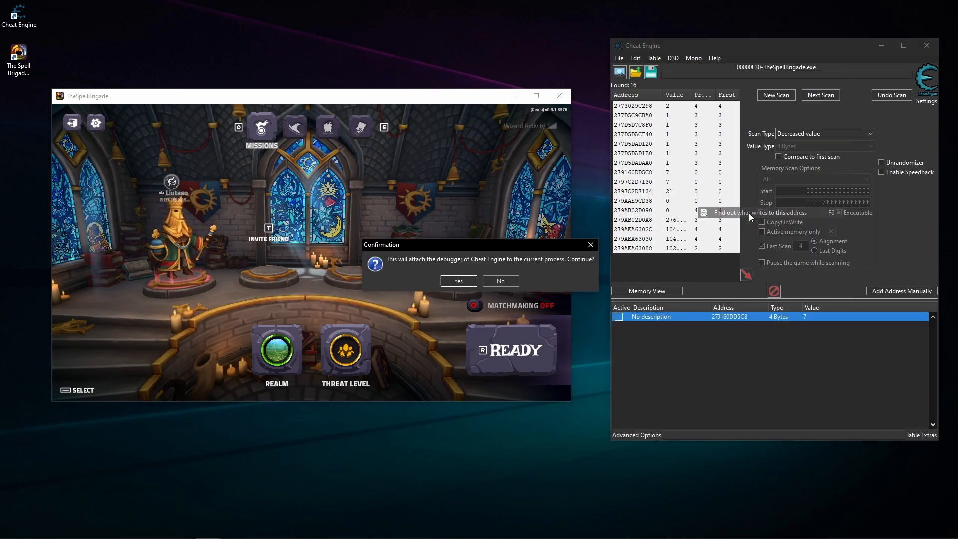
pyautogui.click(455, 280)
pyautogui.click(295, 128)
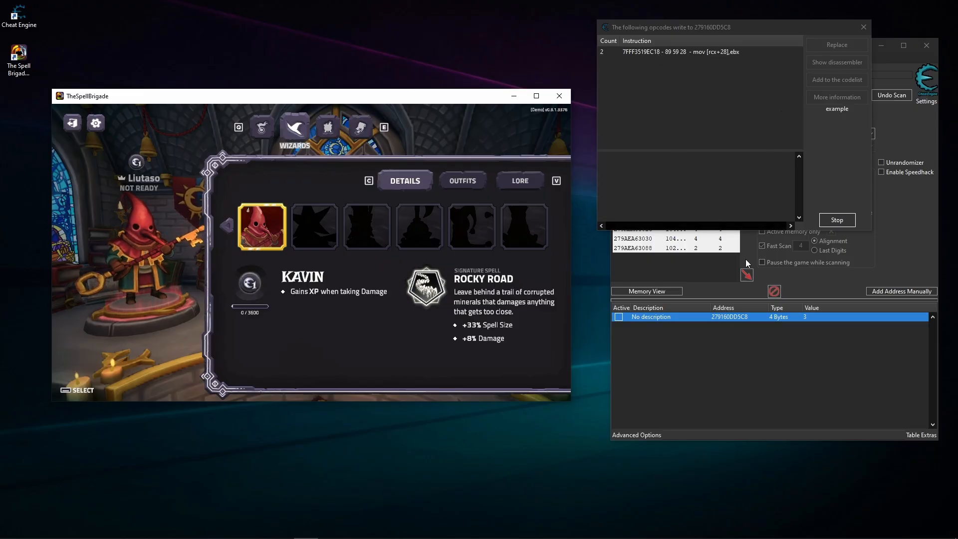
# - Bring back the list of opcodes writing to the address and show the details of instruction 7FFF3519EC18
pyautogui.click(640, 318)
pyautogui.rightClick(819, 315)
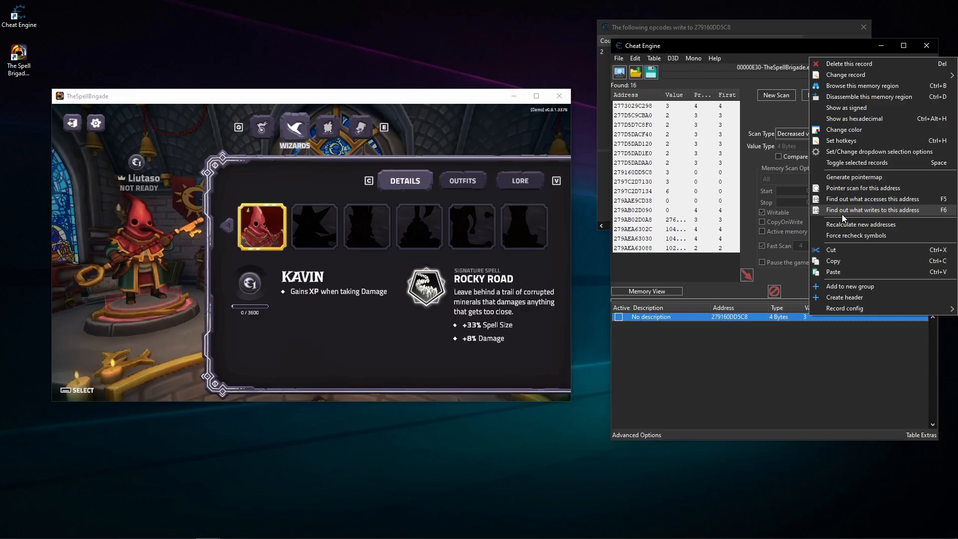
pyautogui.click(698, 22)
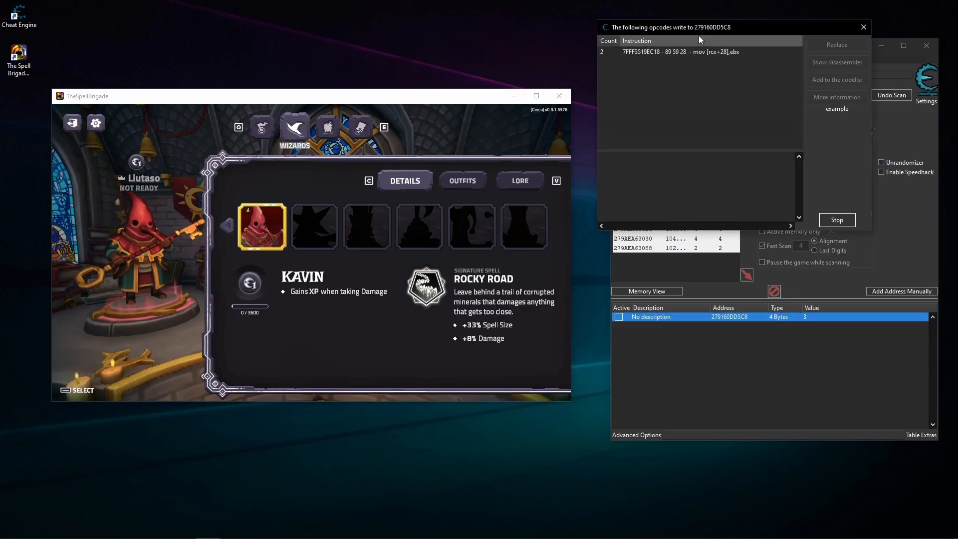
pyautogui.click(651, 53)
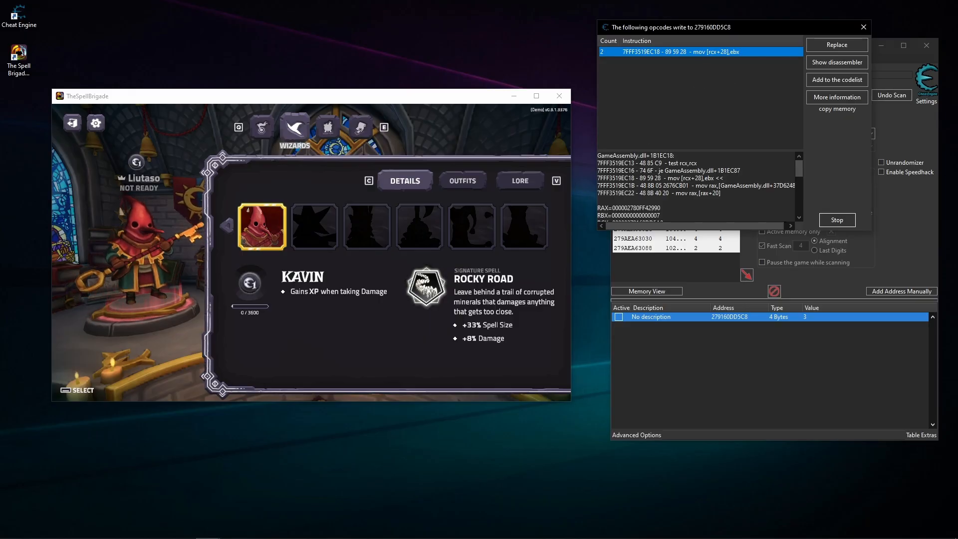
# - Go through Kavin's outfits, lore and details to check which opcodes write to the address
pyautogui.click(445, 319)
pyautogui.click(445, 186)
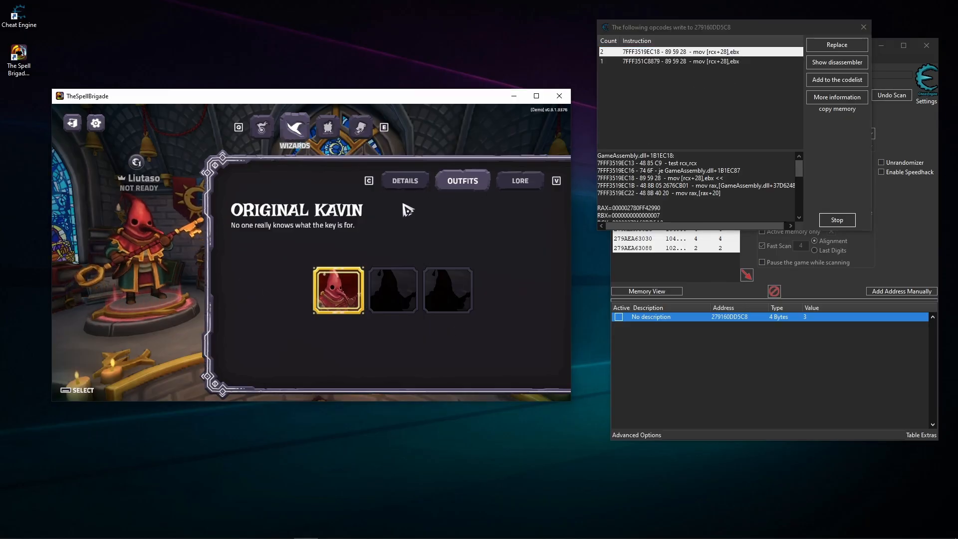
pyautogui.click(519, 183)
pyautogui.click(451, 179)
pyautogui.click(413, 180)
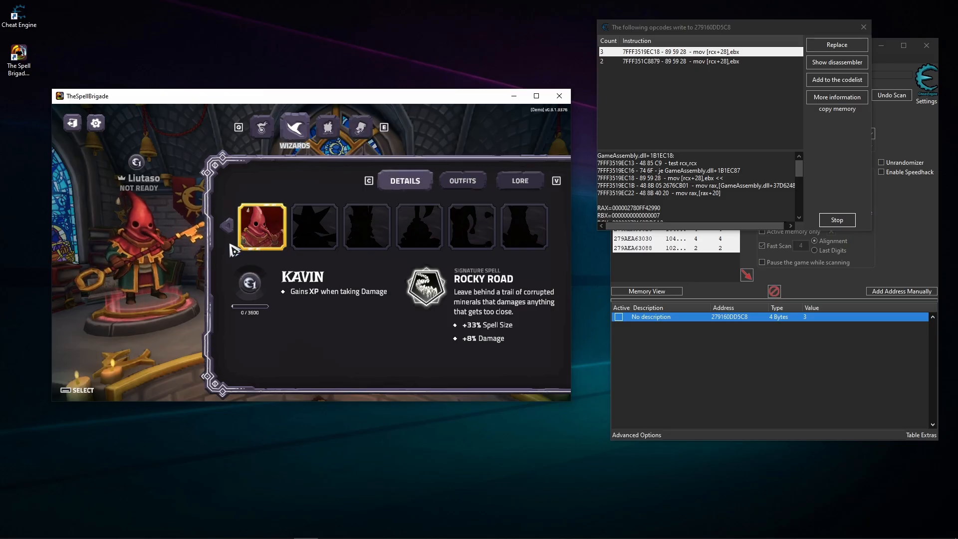
# - Switch to Reginald and to Moon Mage, alternating between outfits and details to trigger more writes
pyautogui.click(278, 241)
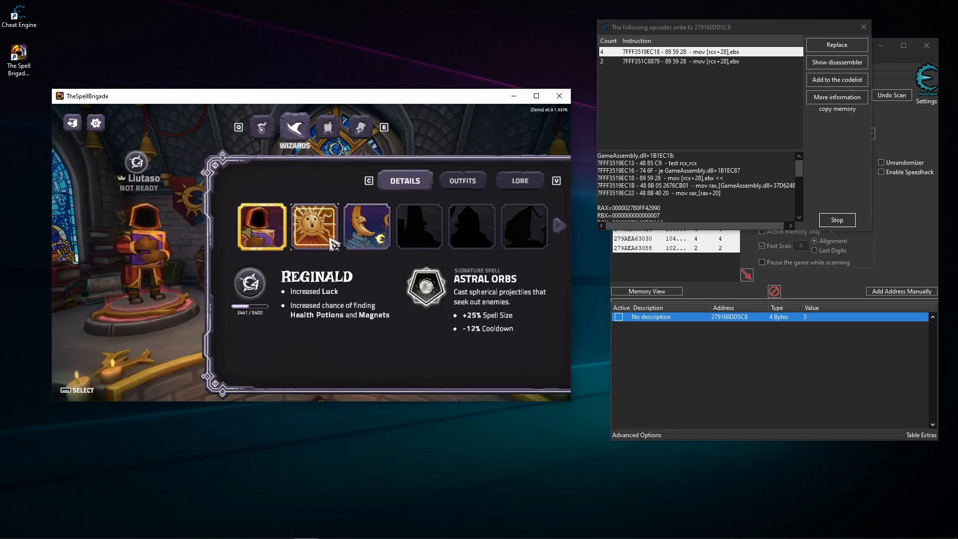
pyautogui.click(365, 227)
pyautogui.click(452, 181)
pyautogui.click(433, 180)
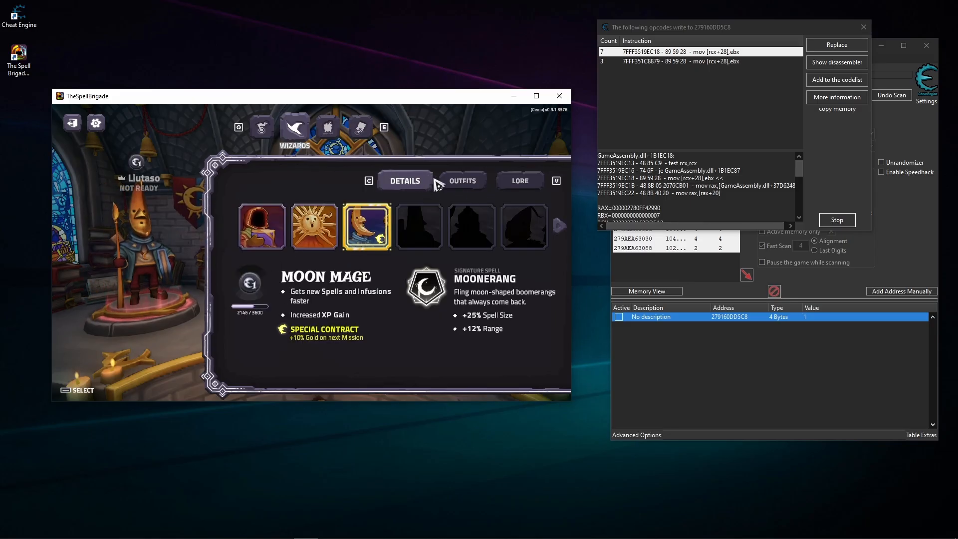
pyautogui.click(454, 182)
pyautogui.click(413, 185)
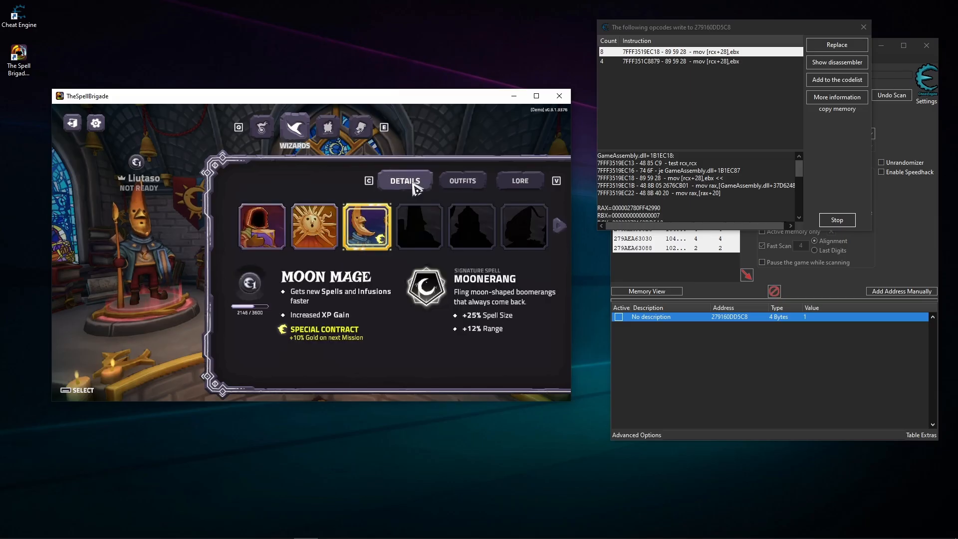
# - Leave the lobby for the main menu, enter the game again and reopen the Wizards screen to check for writes
pyautogui.click(264, 131)
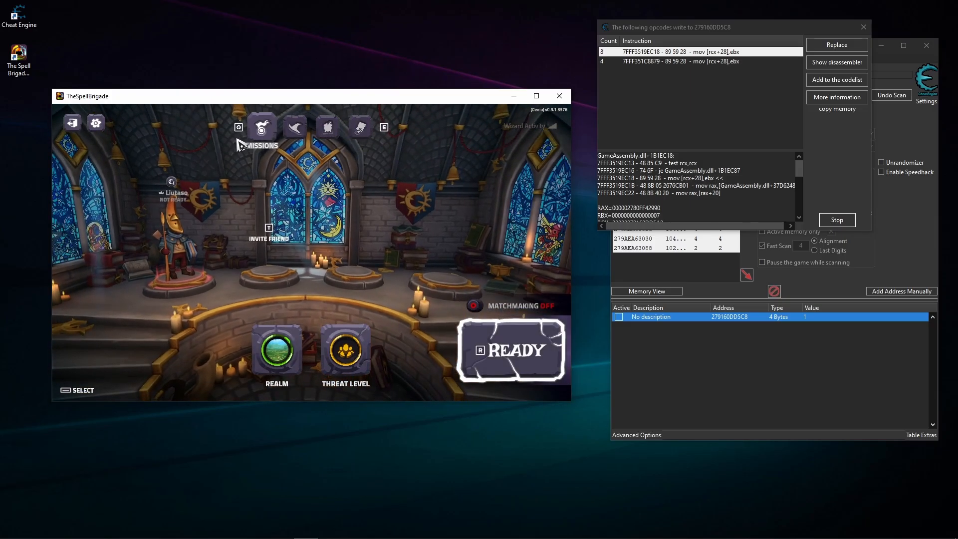
pyautogui.click(71, 123)
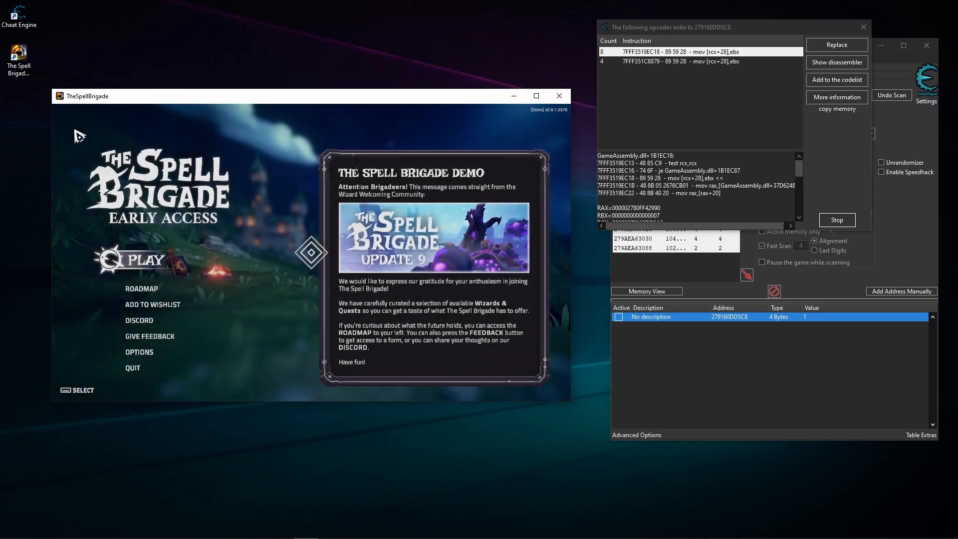
pyautogui.click(144, 263)
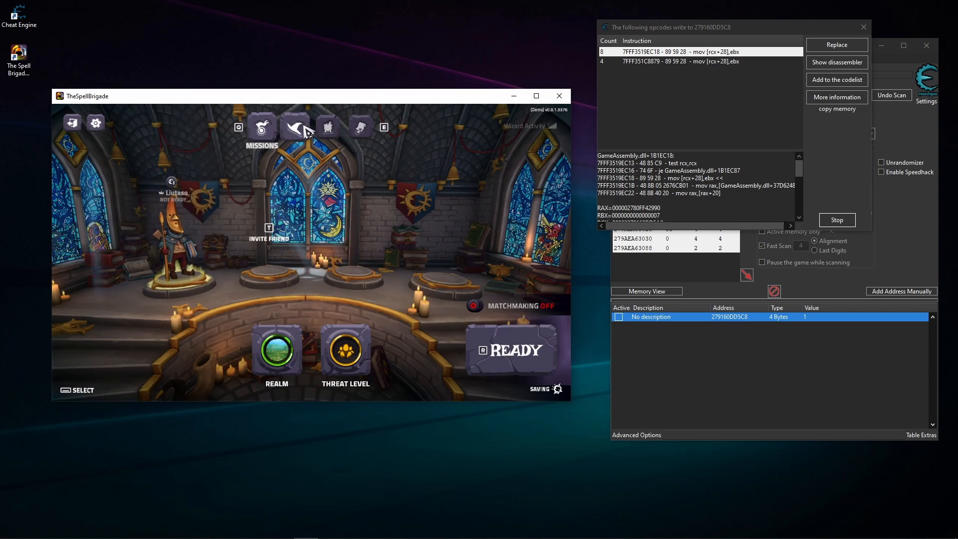
pyautogui.click(297, 130)
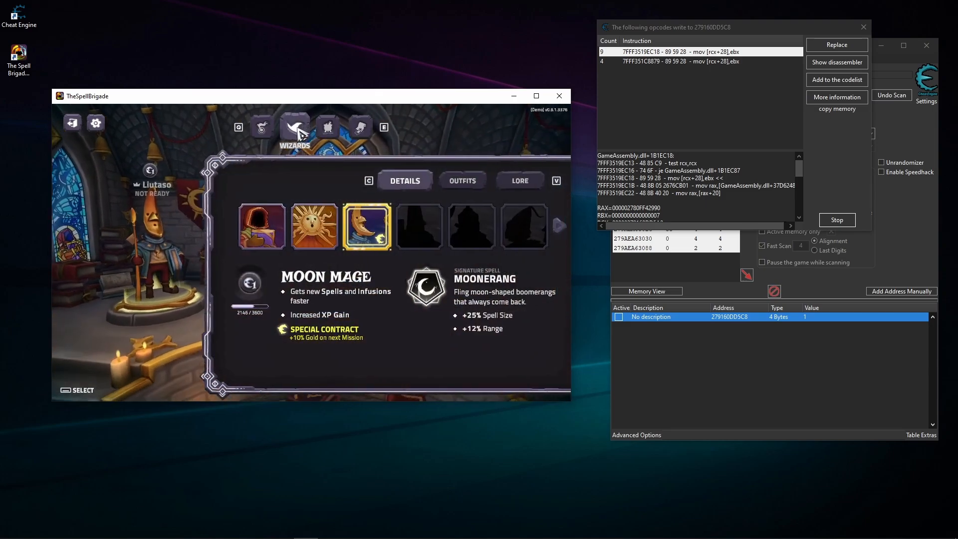
# - Add instruction 7FFF3519EC18 to the code list with the suggested name "Code :mov [rcx+28],ebx"
pyautogui.click(651, 60)
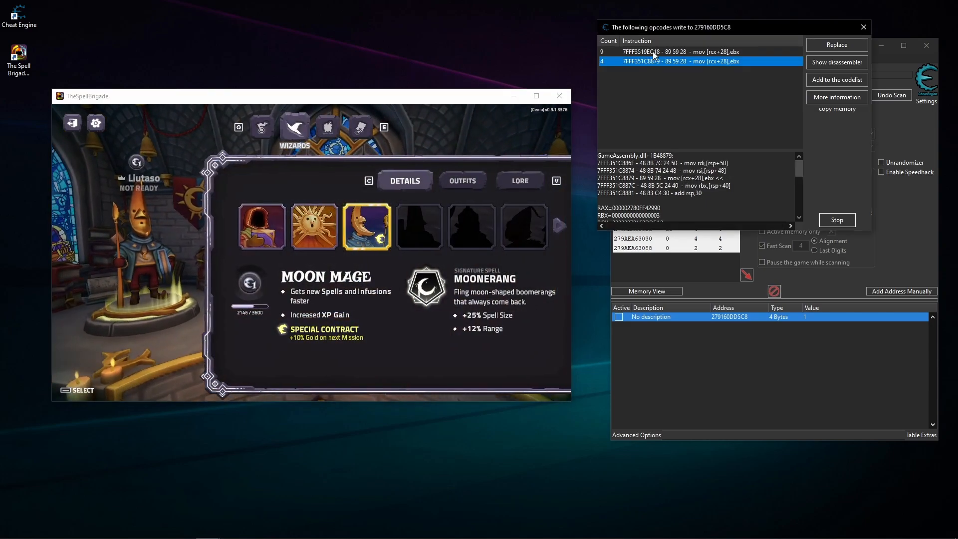
pyautogui.click(834, 82)
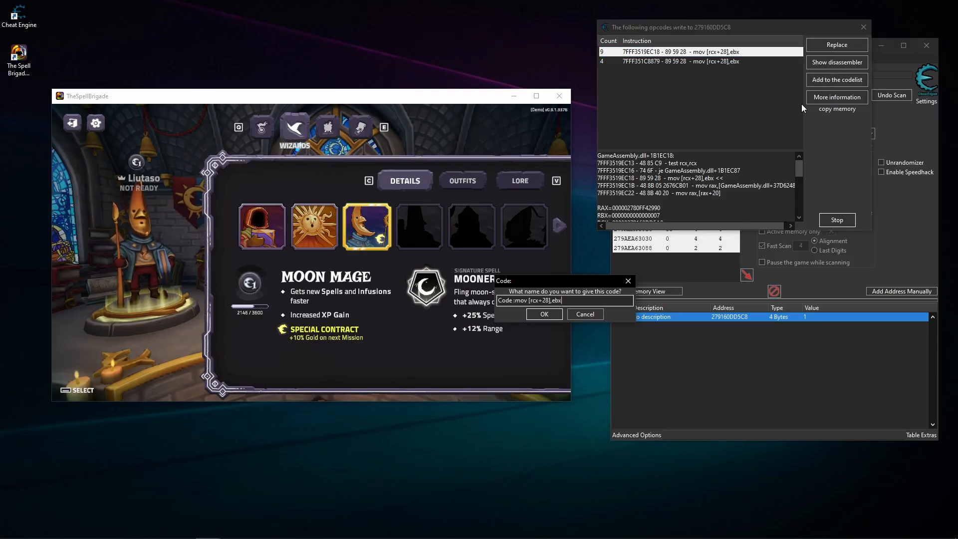
pyautogui.click(543, 314)
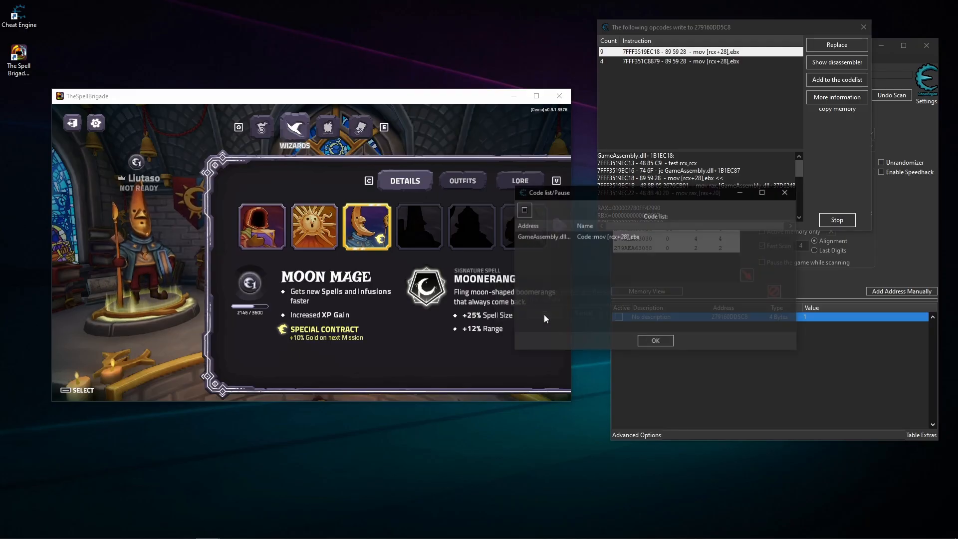
pyautogui.click(648, 341)
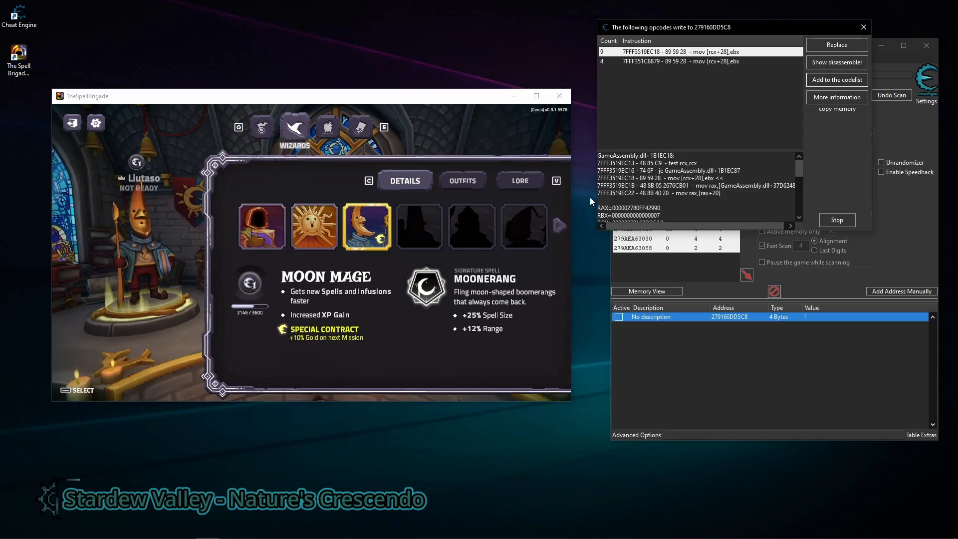
# - Add the second writing instruction, 7FFF351C8879, to the code list with the suggested name
pyautogui.click(681, 121)
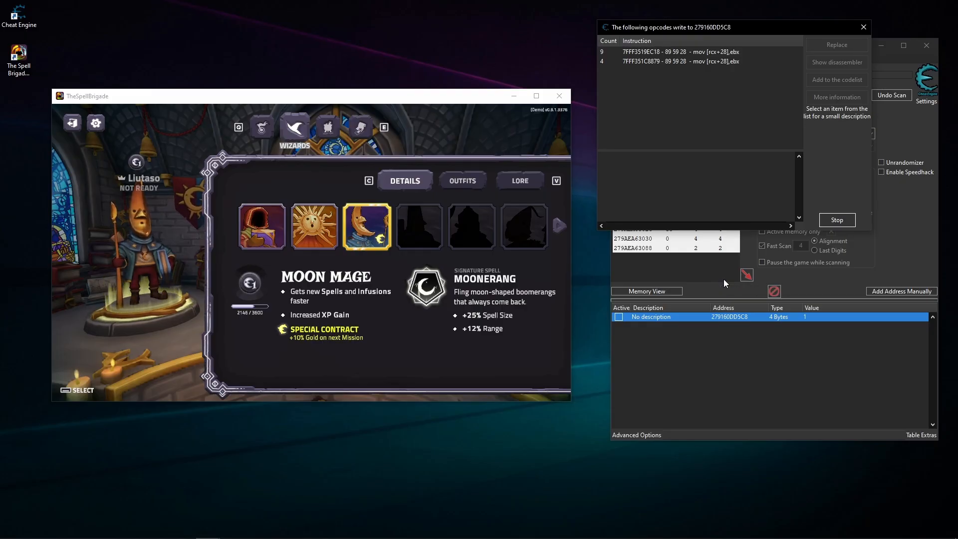
pyautogui.click(672, 55)
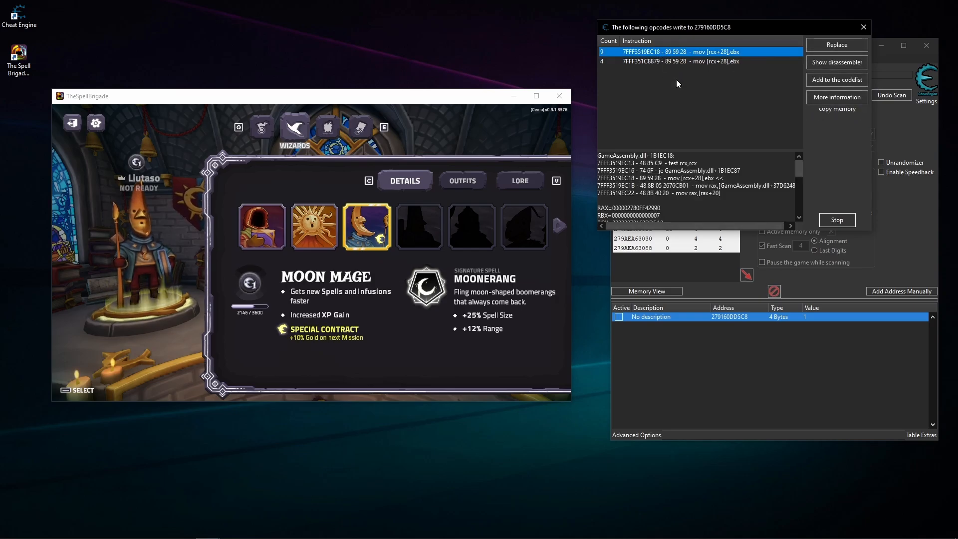
pyautogui.click(671, 61)
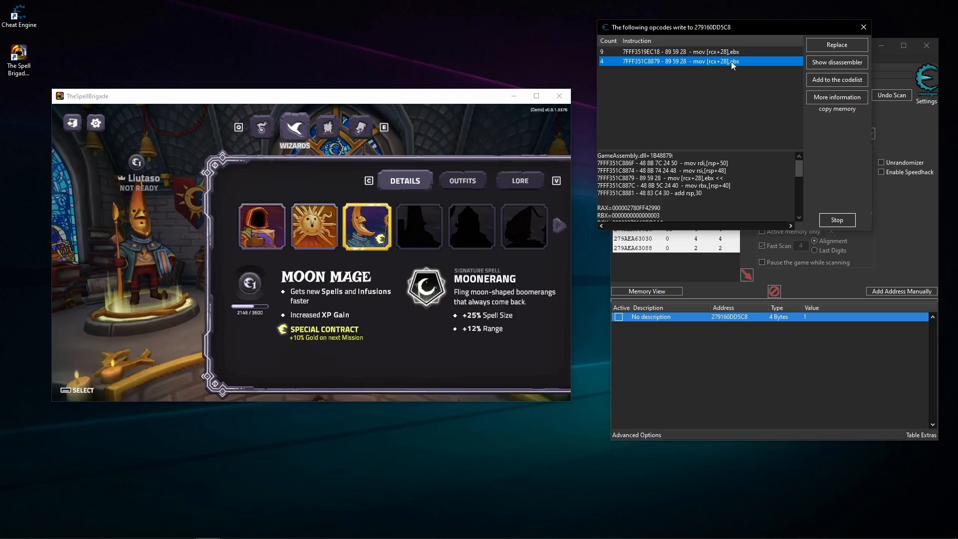
pyautogui.click(822, 79)
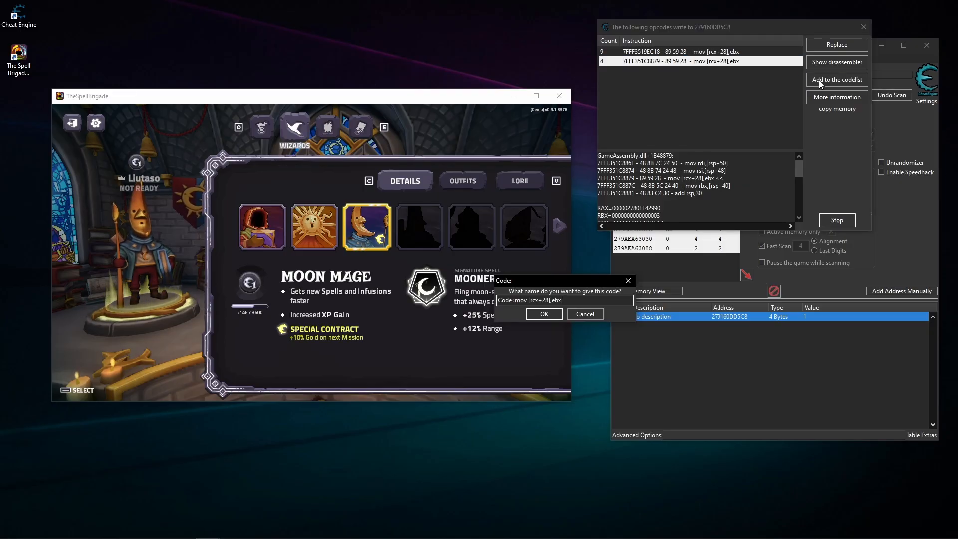
pyautogui.click(553, 314)
pyautogui.click(656, 340)
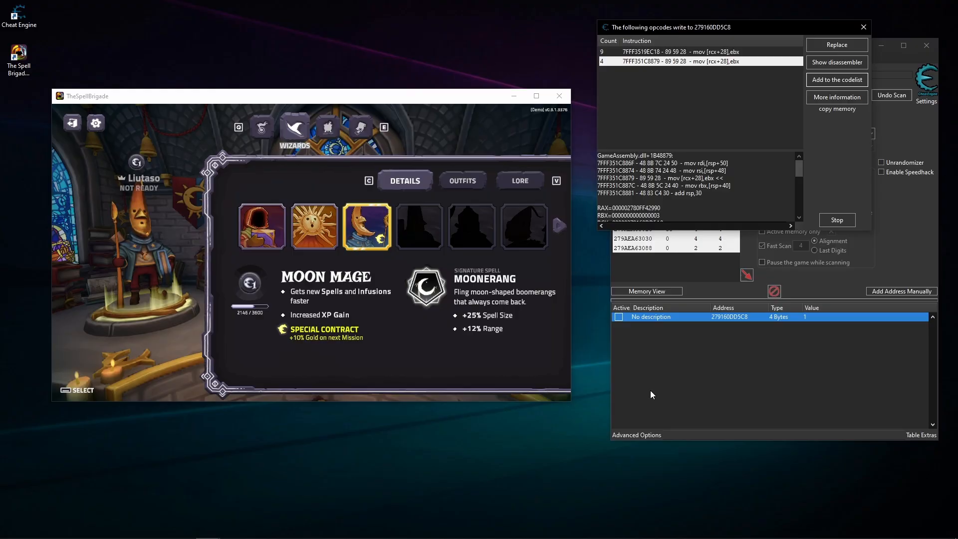
# - Open the code list and find out what addresses the first saved instruction writes to
pyautogui.click(651, 433)
pyautogui.click(605, 245)
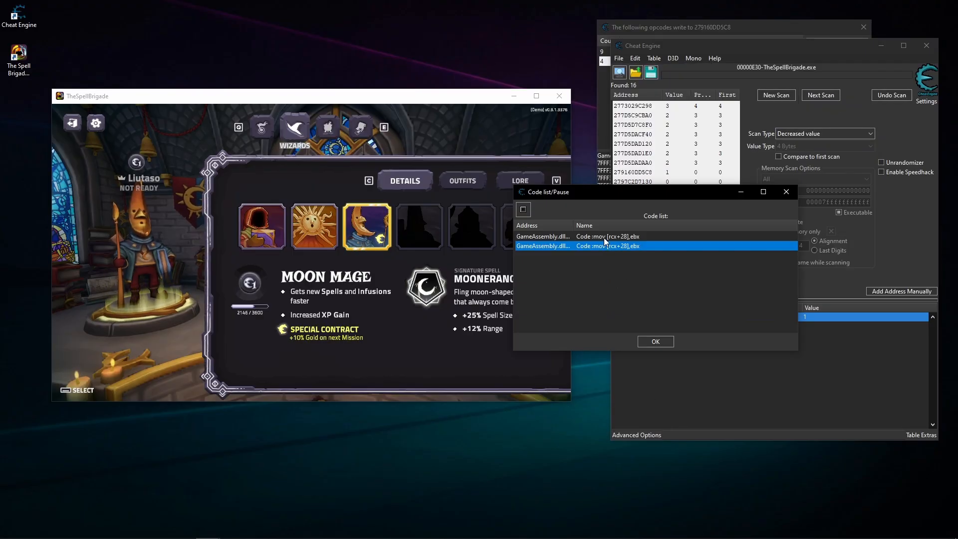
pyautogui.click(604, 238)
pyautogui.rightClick(604, 238)
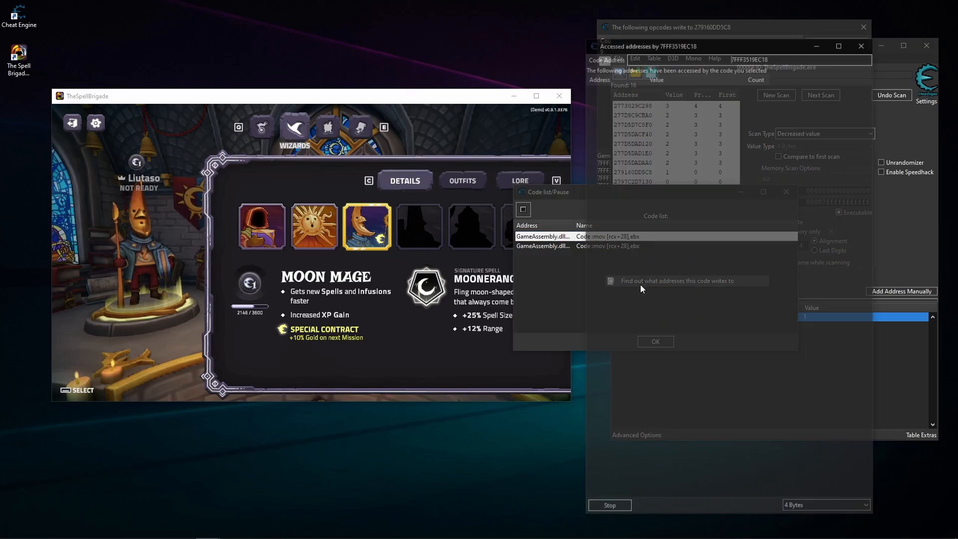
pyautogui.click(638, 282)
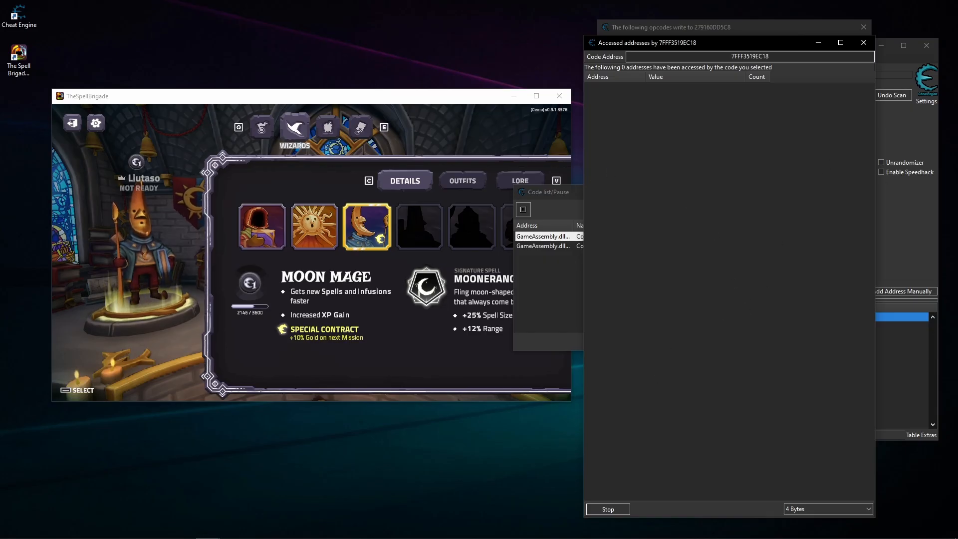
# - Switch between the unlocked wizards, ending on Moon Mage, so the monitored instruction records its address
pyautogui.click(348, 257)
pyautogui.click(315, 227)
pyautogui.click(270, 236)
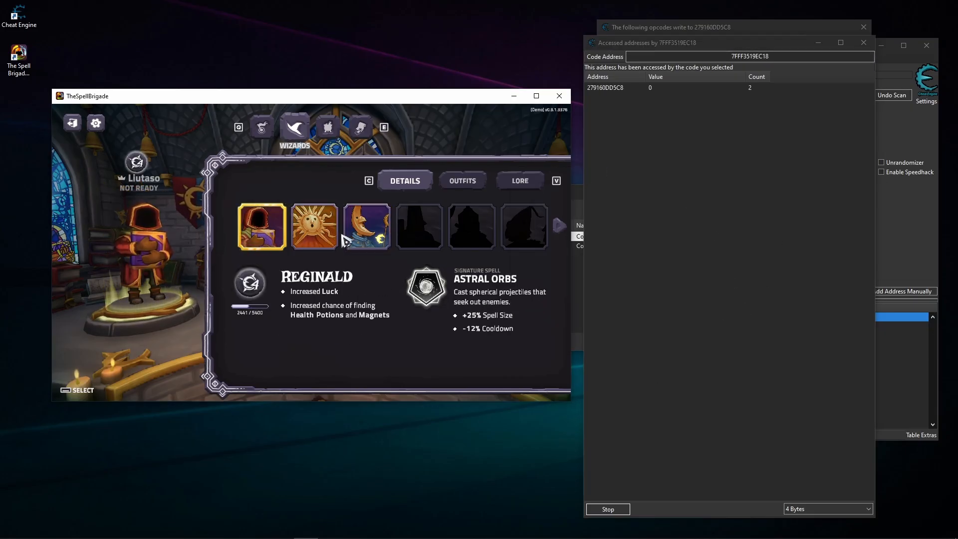
pyautogui.click(367, 227)
# - Add the accessed address 279160DD5C8 to the address list and return to the accessed-addresses window
pyautogui.click(739, 119)
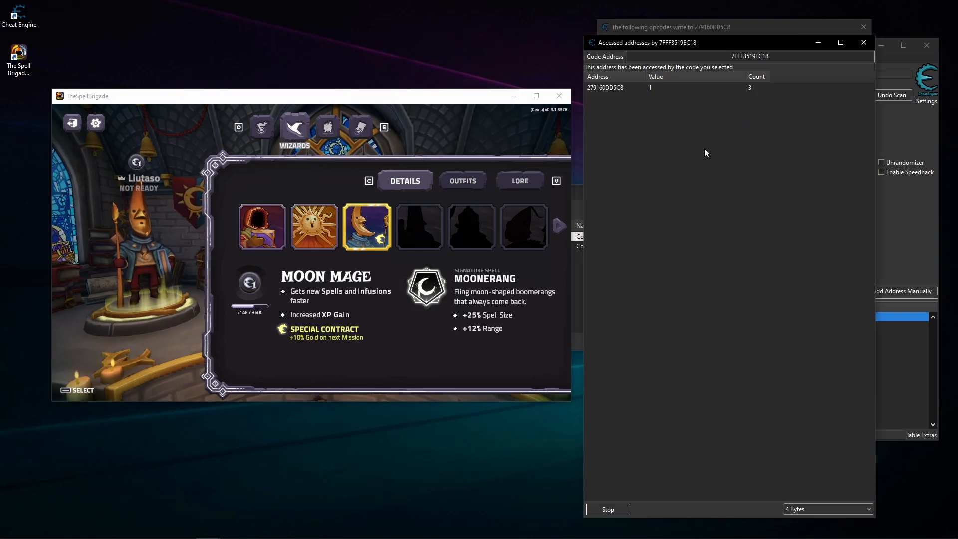
pyautogui.click(677, 87)
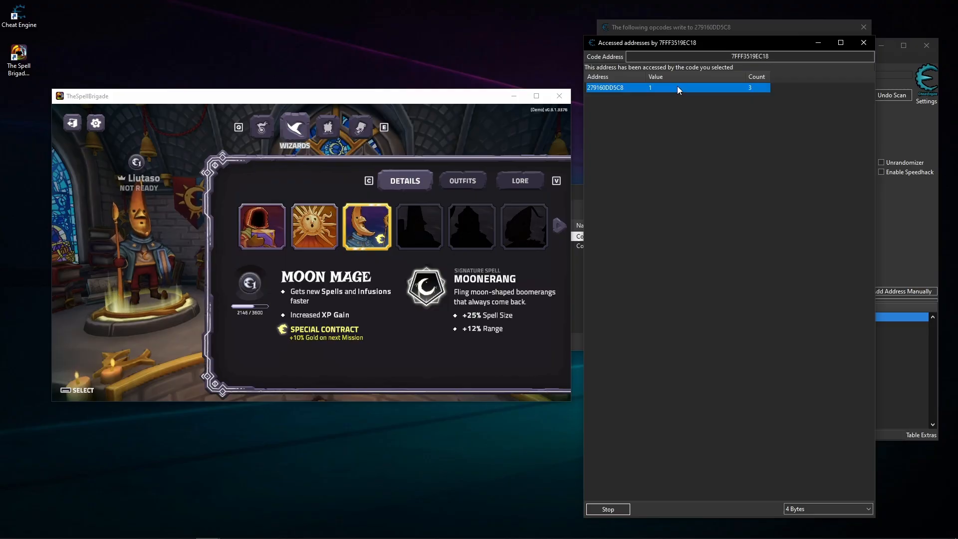
pyautogui.click(905, 319)
pyautogui.click(776, 325)
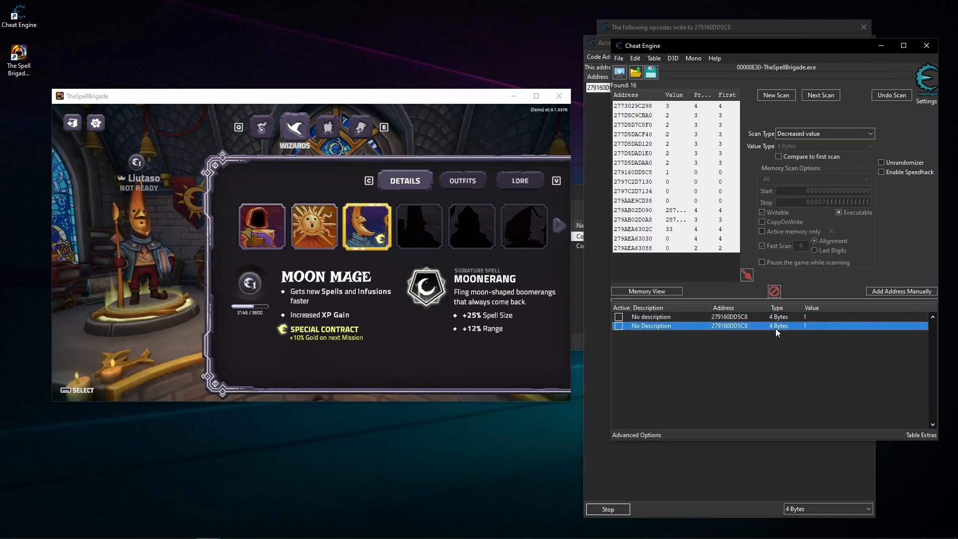
pyautogui.click(707, 459)
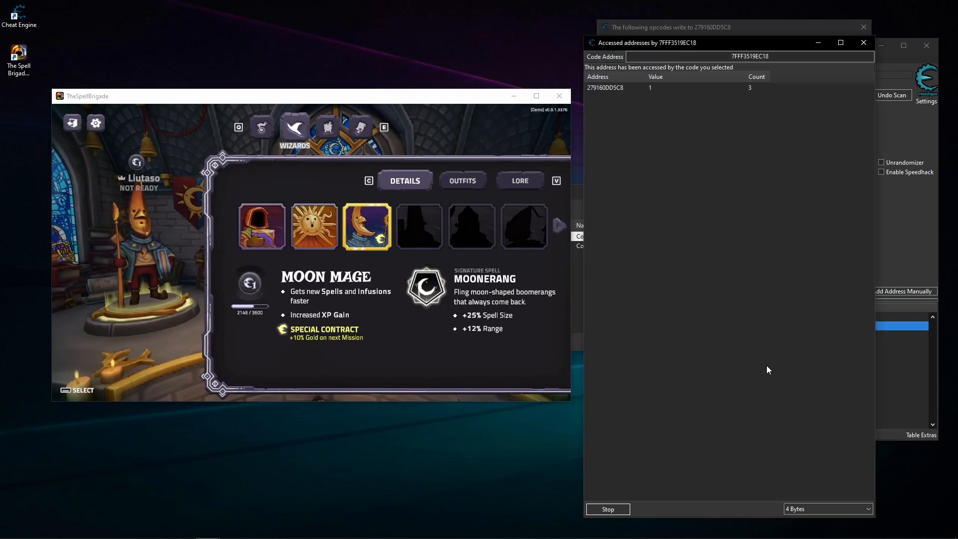
# - Close the accessed-addresses window and select the first of the two 279160DD5C8 records in the address list
pyautogui.click(863, 42)
pyautogui.click(832, 360)
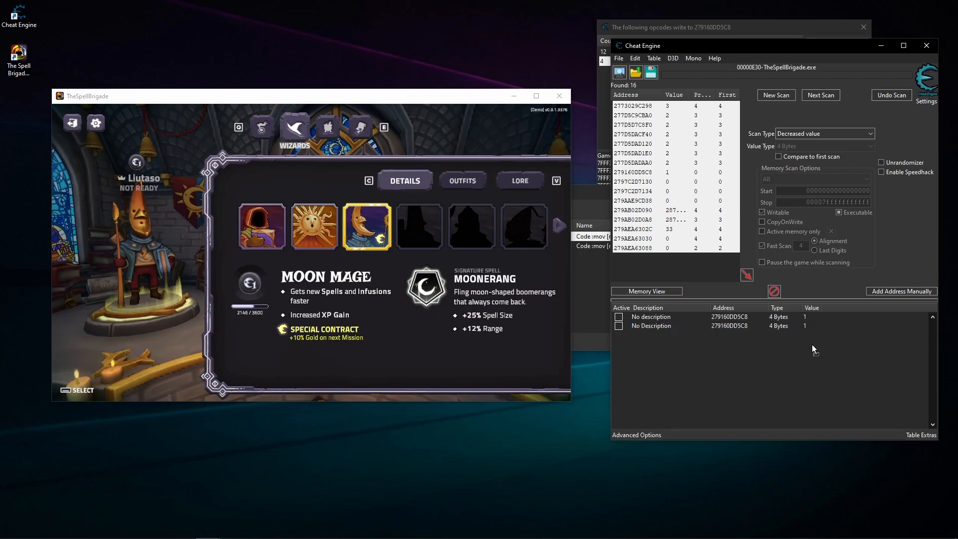
pyautogui.click(807, 325)
pyautogui.click(809, 316)
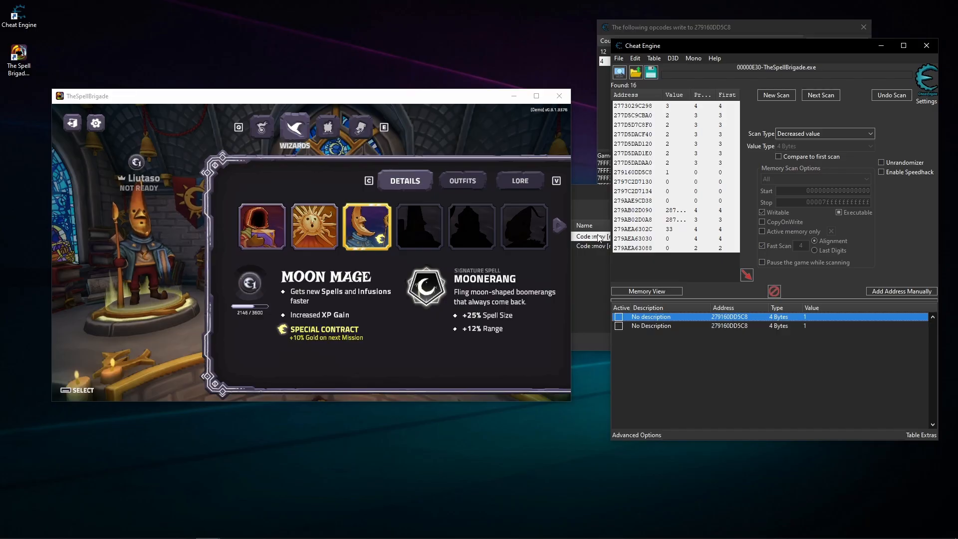
# - Switch from Moon Mage to the sun-faced wizard and back, and check the counts of the instructions writing to 279160DD5C8
pyautogui.click(336, 228)
pyautogui.click(366, 227)
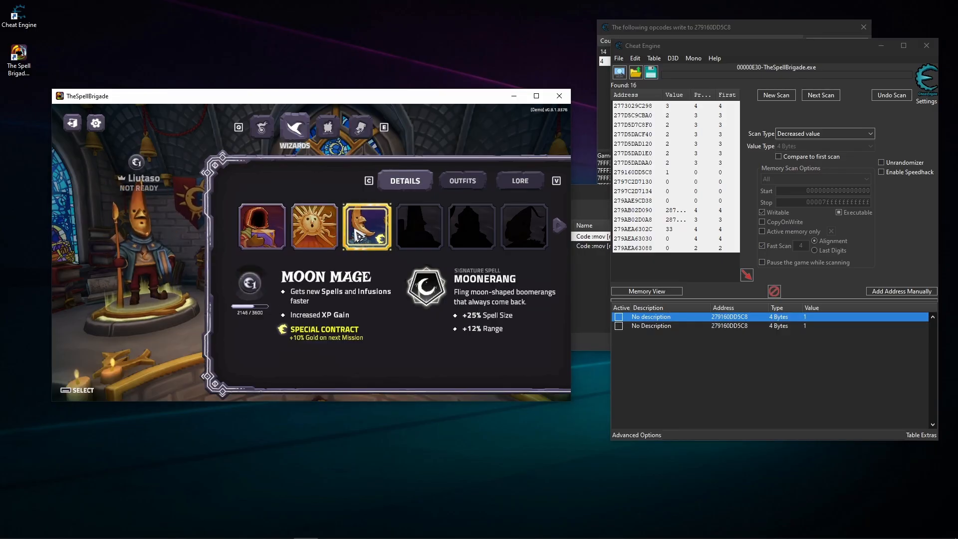
pyautogui.click(843, 381)
pyautogui.click(746, 28)
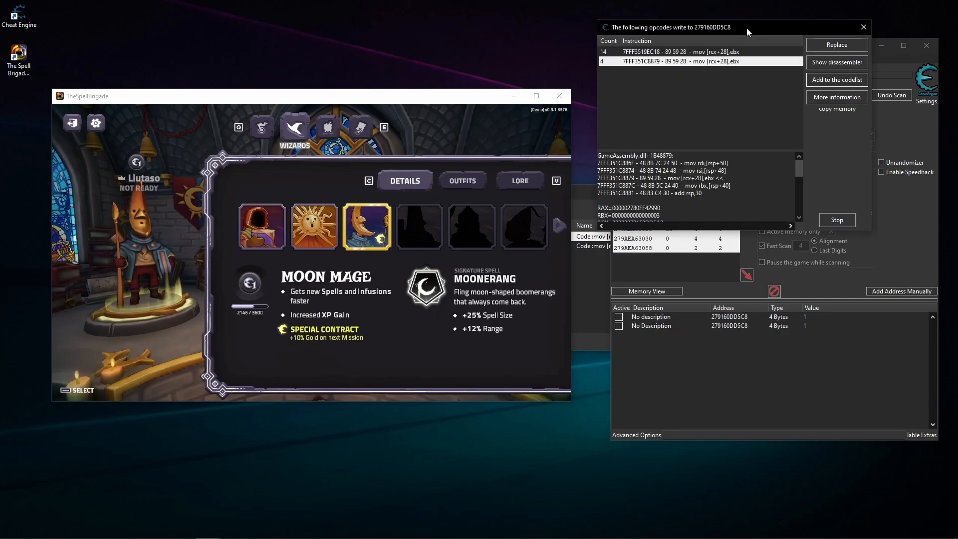
pyautogui.click(797, 356)
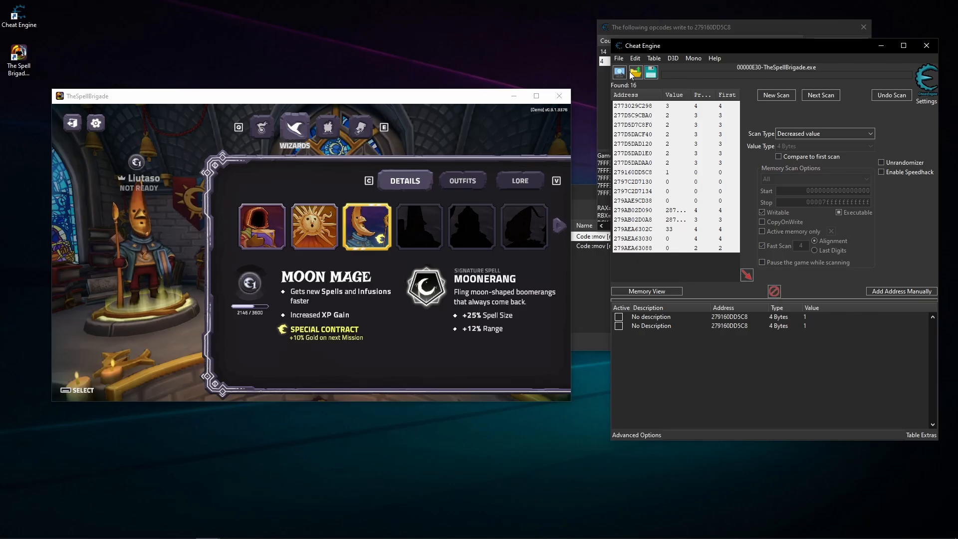
# - Review the two saved instructions in the code list, and close it along with the window monitoring writes to 279160DD5C8
pyautogui.click(644, 435)
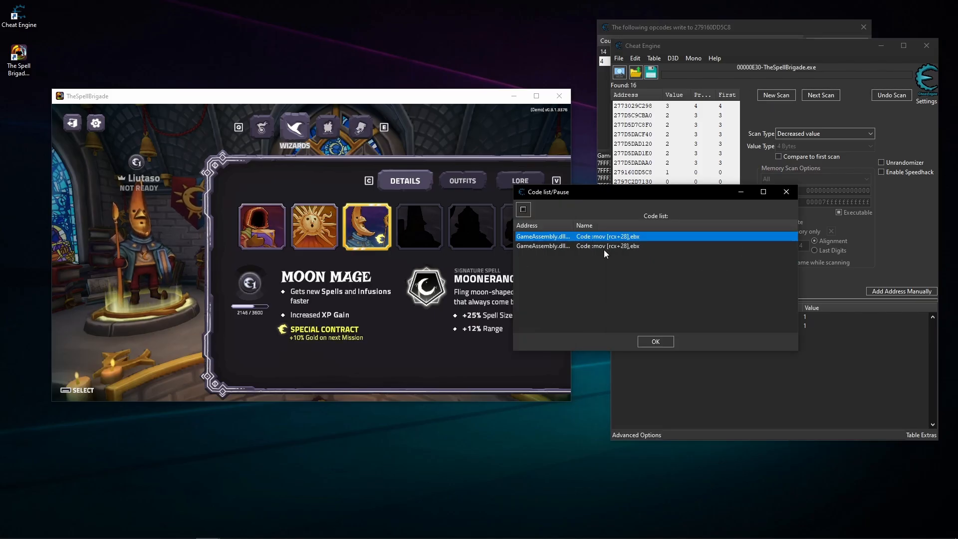
pyautogui.click(787, 192)
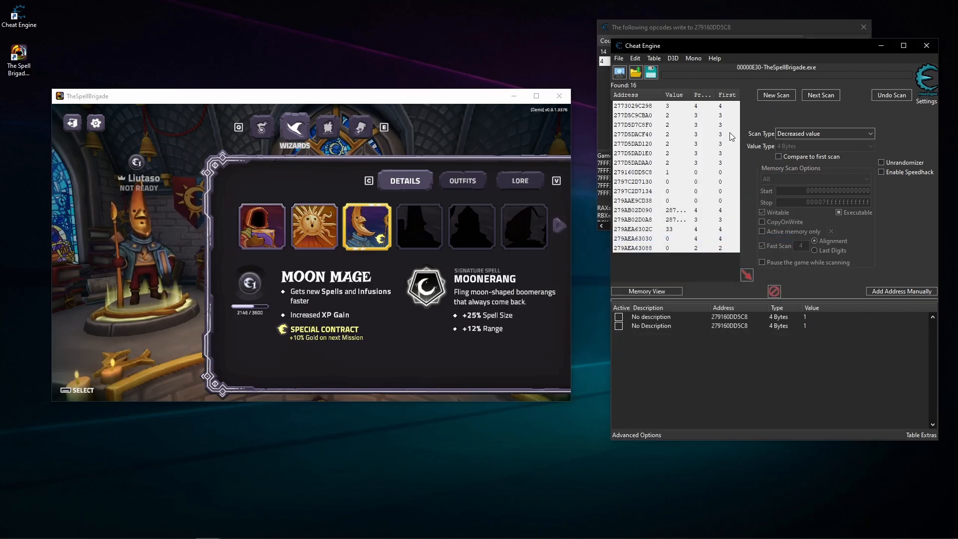
pyautogui.click(781, 31)
pyautogui.click(863, 27)
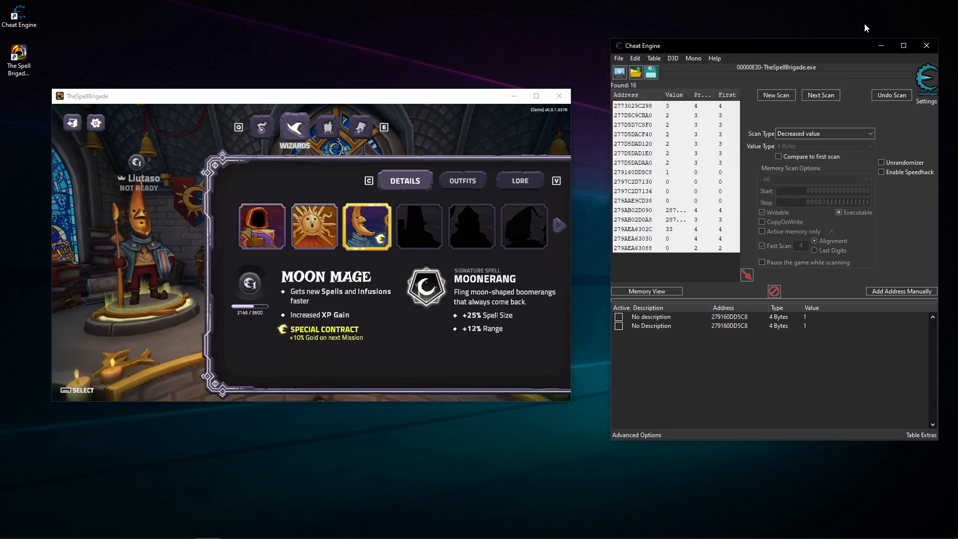
# - Open the available actions for the first 279160DD5C8 record in the address list
pyautogui.rightClick(809, 316)
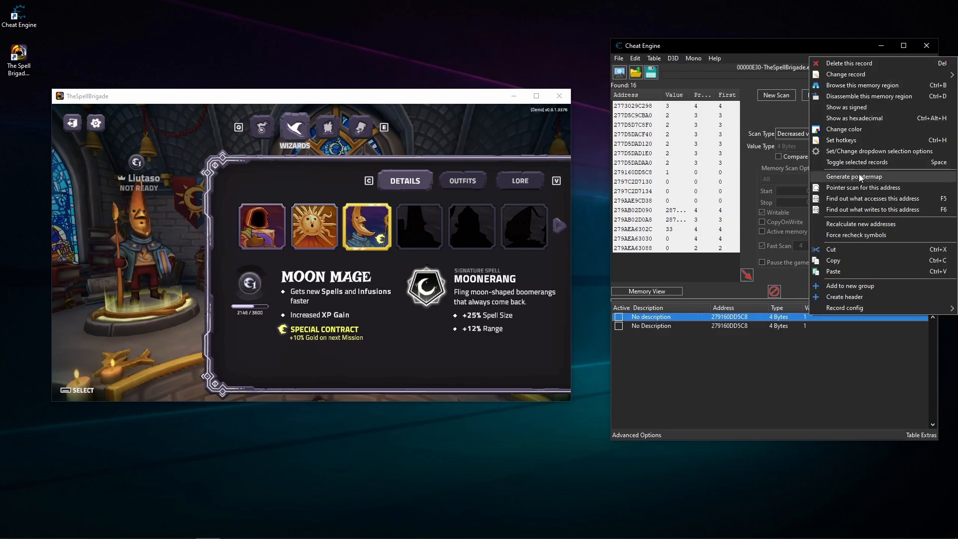
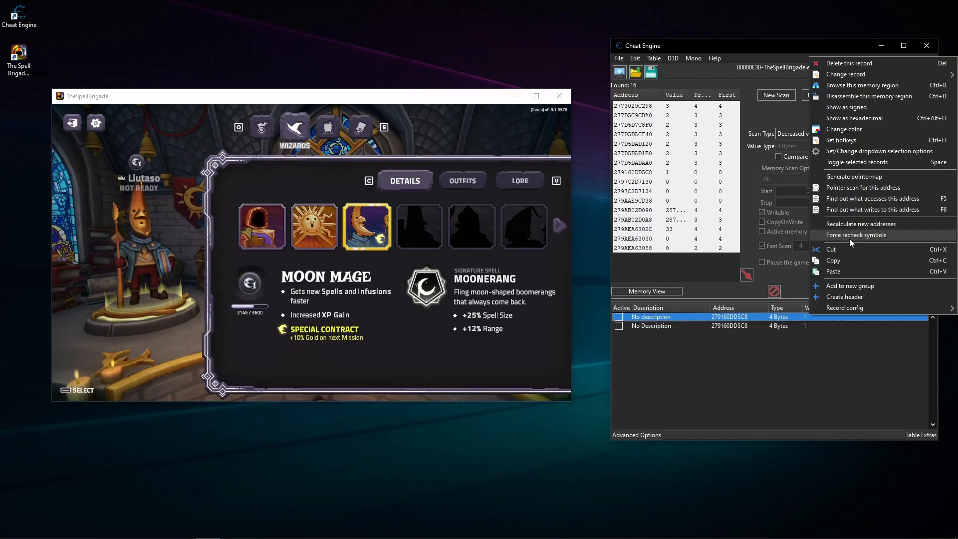
# - Dismiss the record's actions and delete the duplicate second 279160DD5C8 record from the address list
pyautogui.click(753, 365)
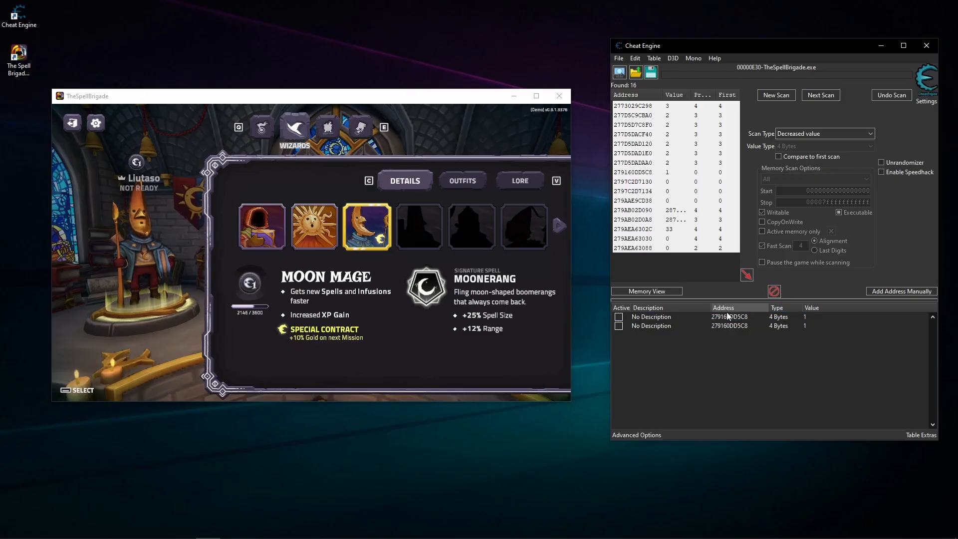
pyautogui.click(772, 325)
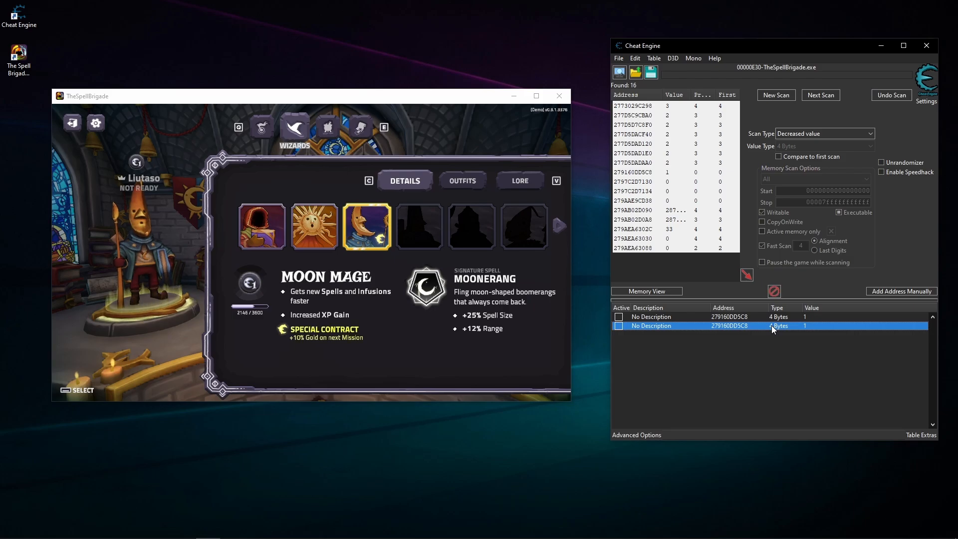
pyautogui.press('Delete')
pyautogui.click(449, 280)
pyautogui.click(719, 340)
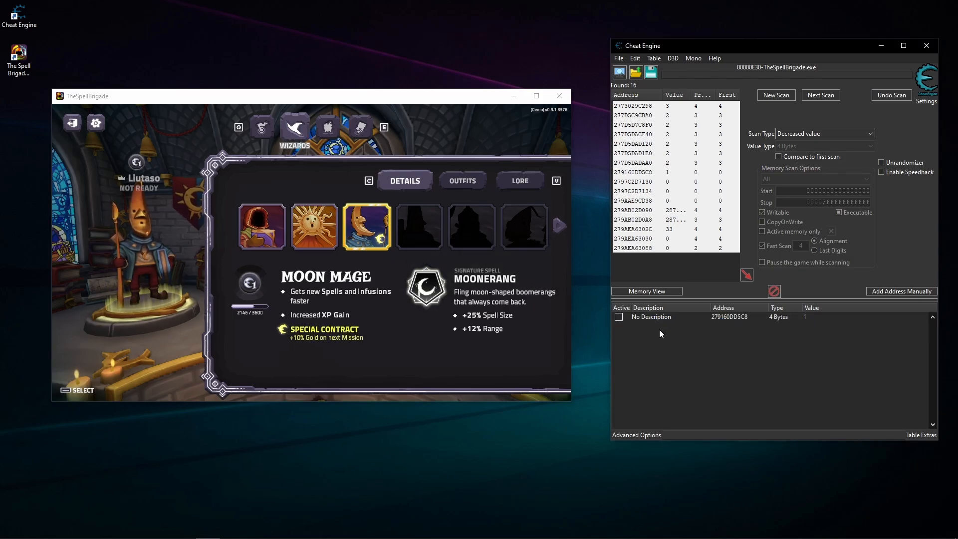
# - Change the description of the remaining 279160DD5C8 record to 1
pyautogui.doubleClick(651, 317)
pyautogui.write('4')
pyautogui.press('BackSpace')
pyautogui.write('1')
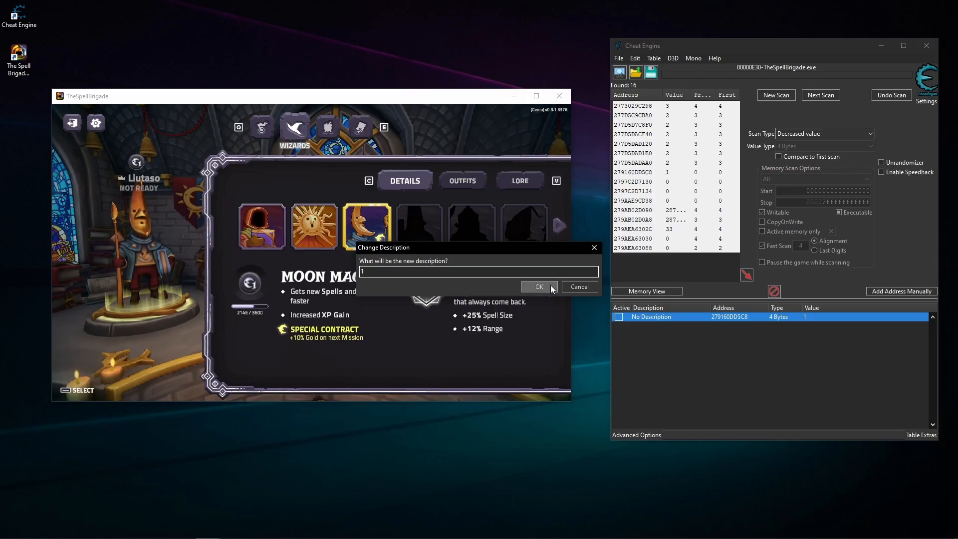
pyautogui.click(549, 285)
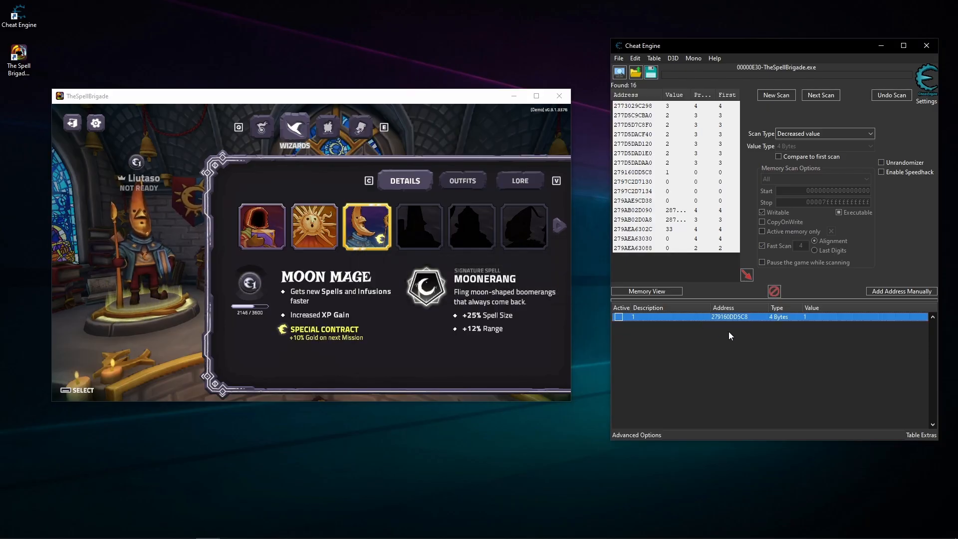
# - Start generating a pointermap for record 1 and create a folder named trash on the Desktop to hold it
pyautogui.rightClick(710, 318)
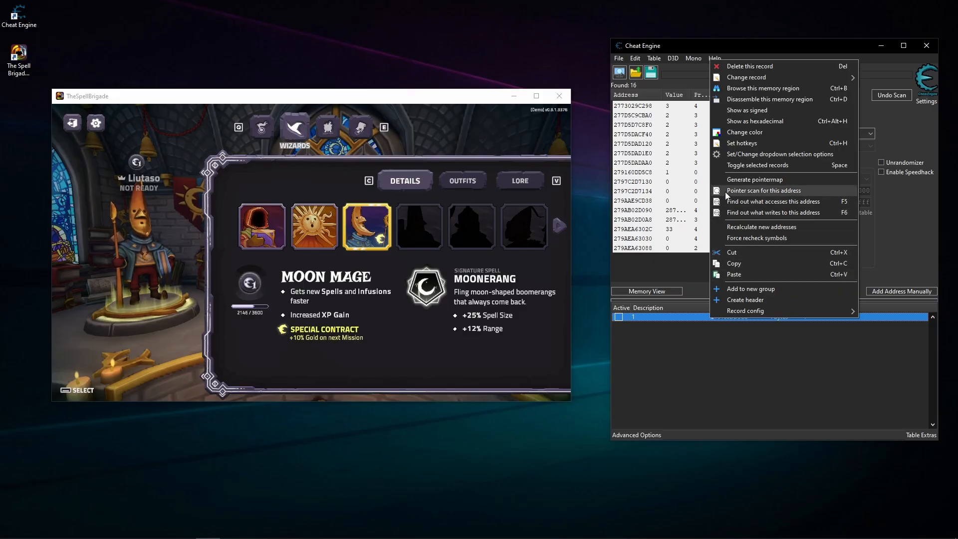
pyautogui.click(730, 179)
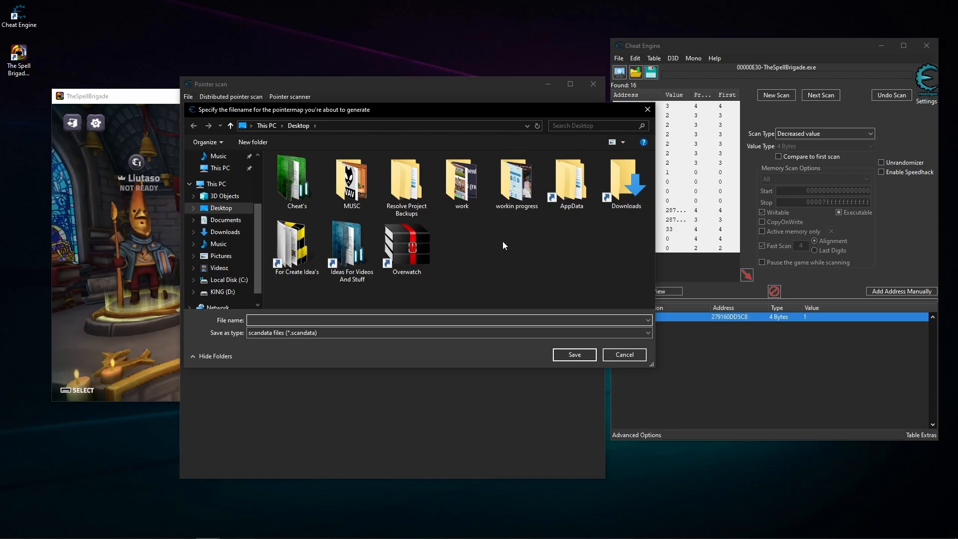
pyautogui.rightClick(480, 254)
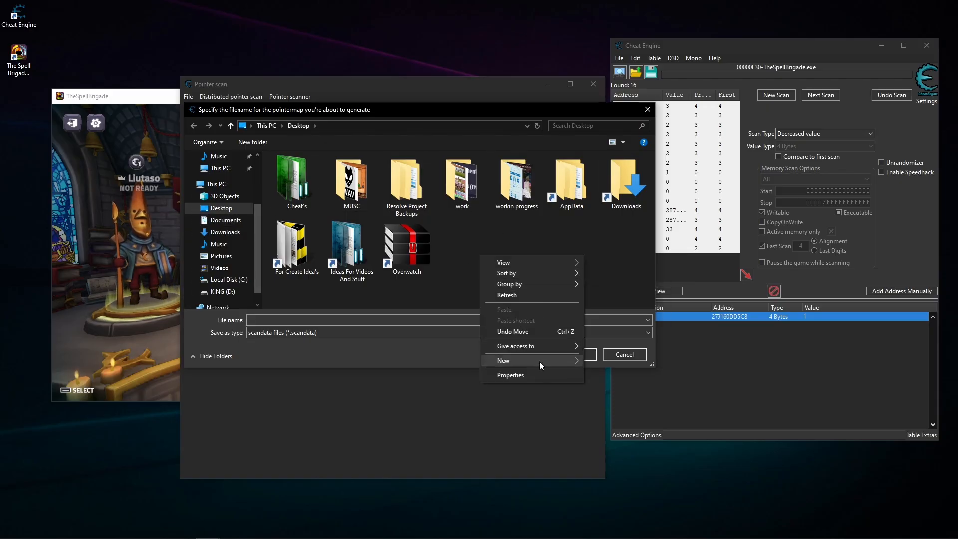
pyautogui.moveTo(540, 361)
pyautogui.click(601, 368)
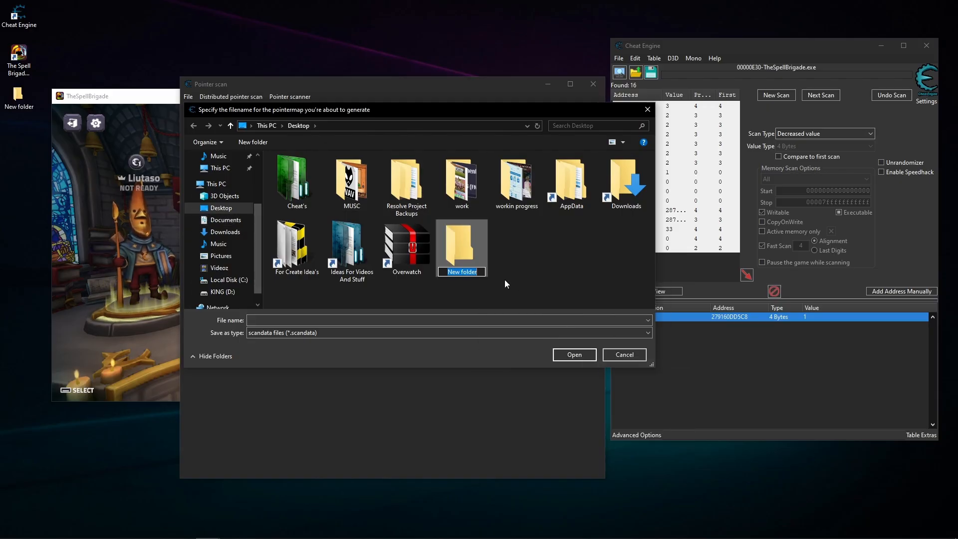
pyautogui.write('trash')
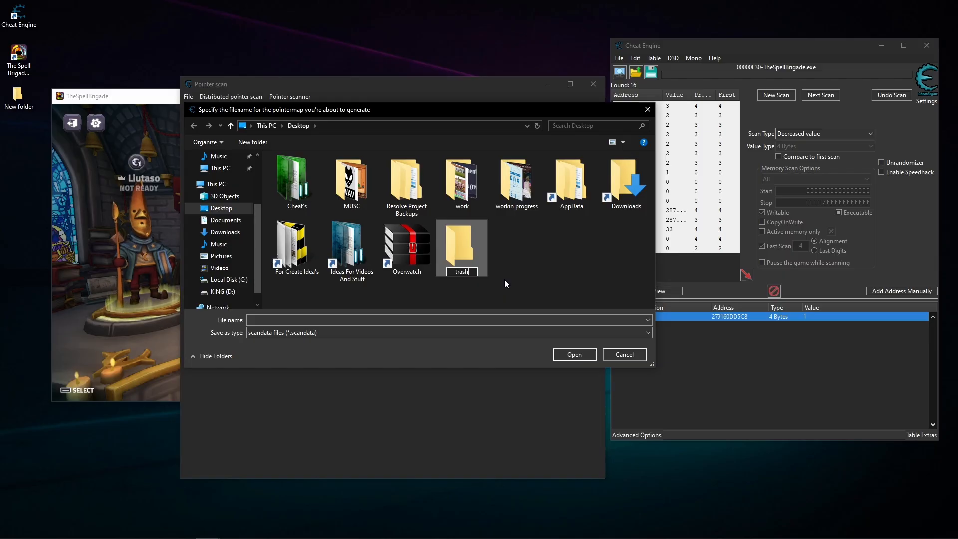
pyautogui.press('Return')
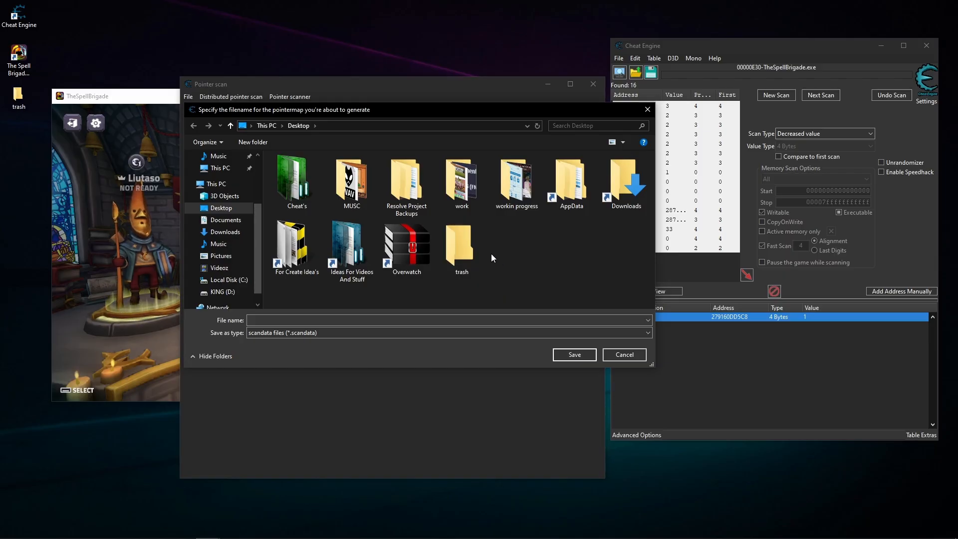
# - Save the pointermap in the trash folder under the file name 1
pyautogui.doubleClick(479, 250)
pyautogui.click(483, 321)
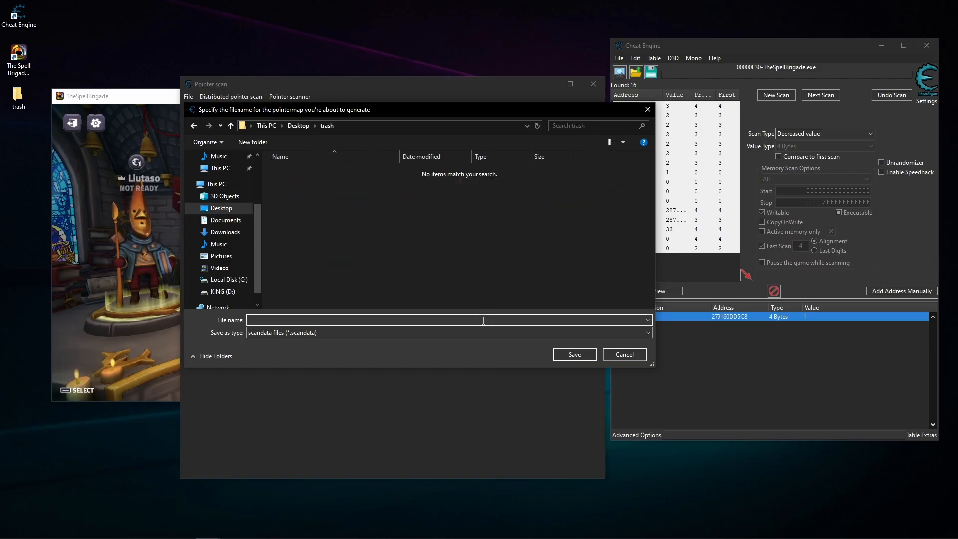
pyautogui.click(568, 354)
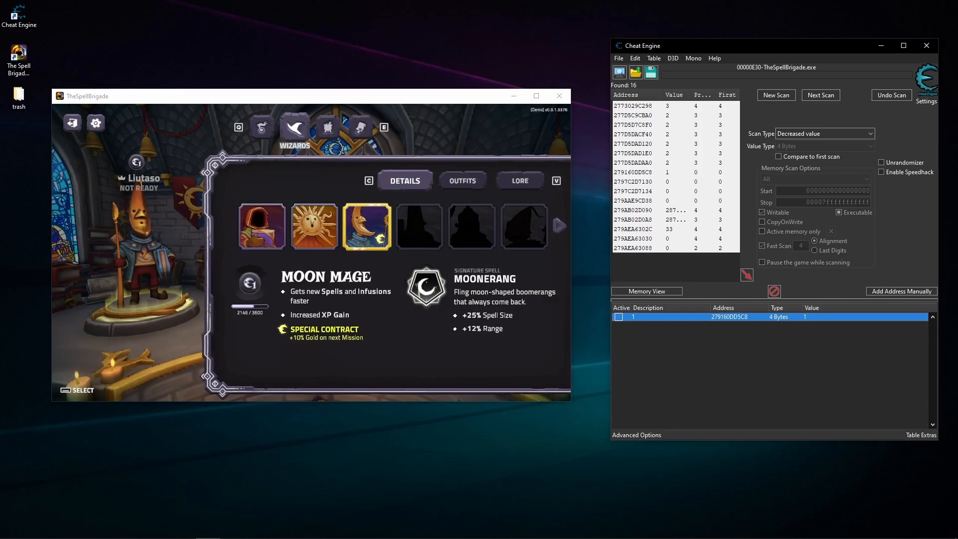
# - Check the saved pointermap files in the desktop's trash folder and close the folder window
pyautogui.doubleClick(19, 97)
pyautogui.moveTo(566, 292); pyautogui.dragTo(516, 164)
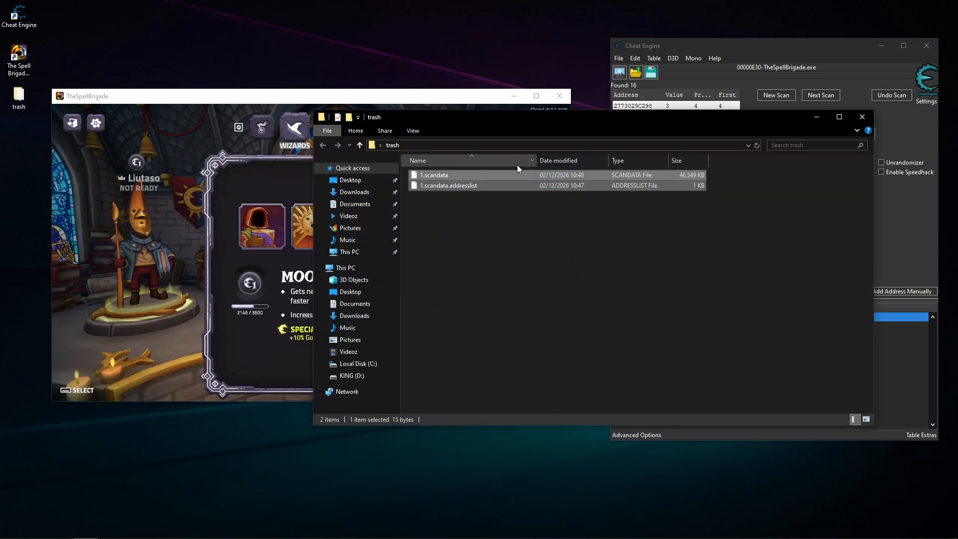
pyautogui.click(862, 117)
pyautogui.click(757, 386)
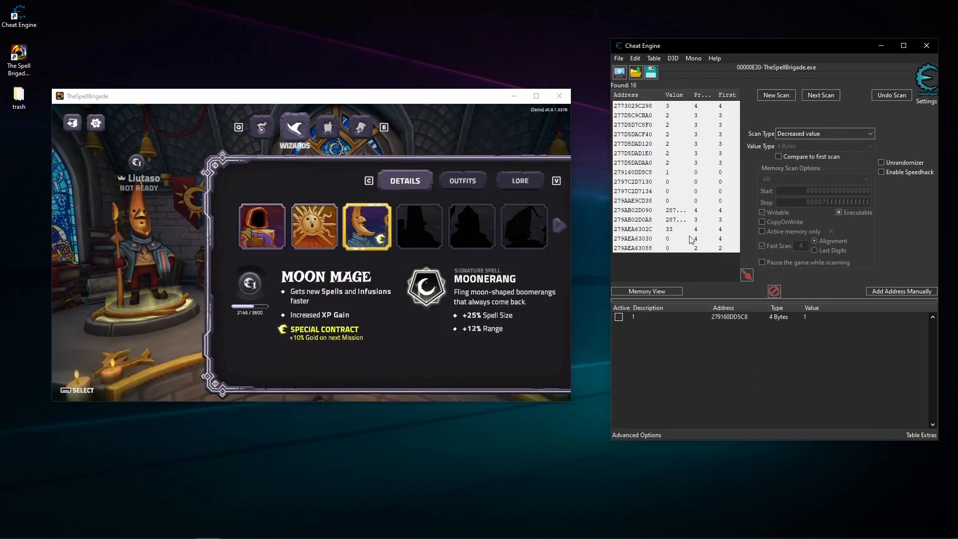
# - Clear the found addresses by starting a new scan
pyautogui.click(710, 254)
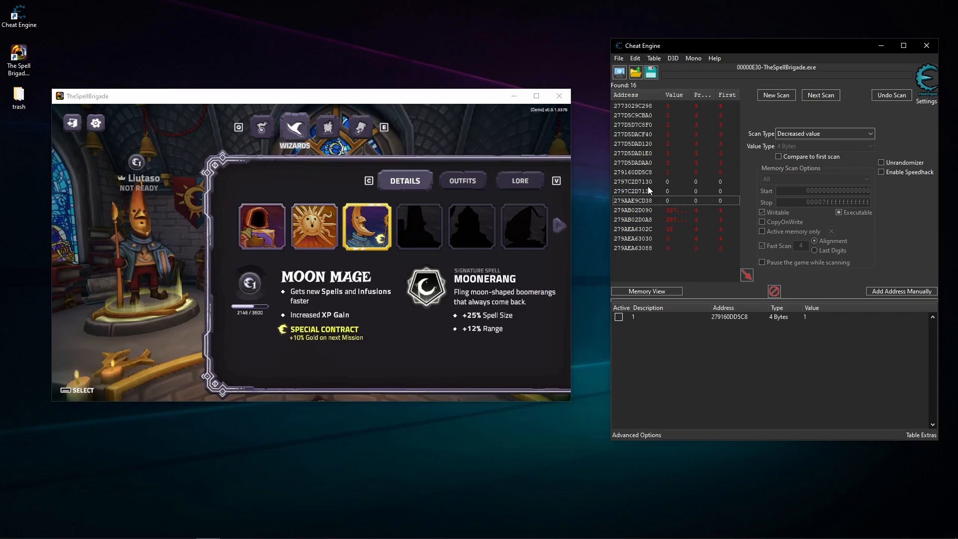
pyautogui.click(777, 95)
pyautogui.click(653, 218)
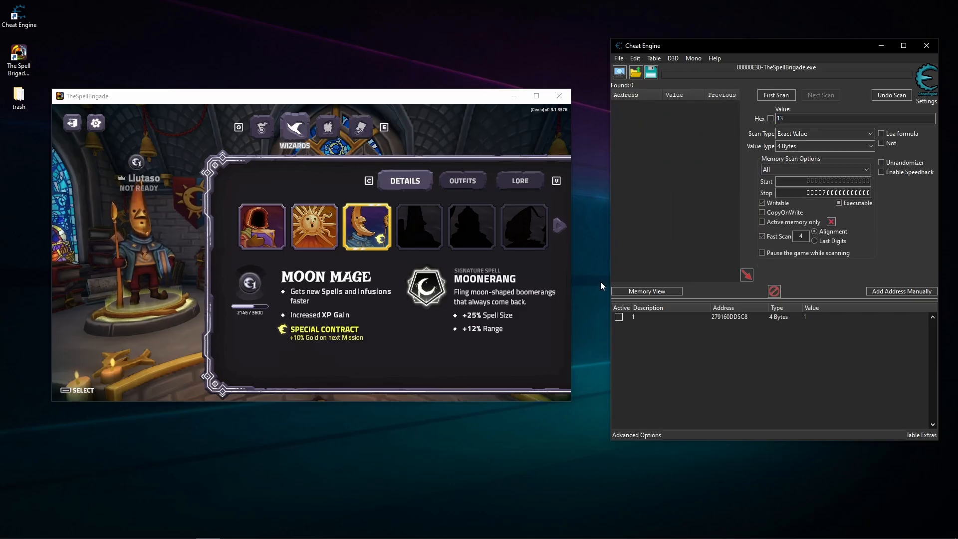
# - Close The Spell Brigade and launch it again from its desktop shortcut
pyautogui.click(422, 219)
pyautogui.click(551, 97)
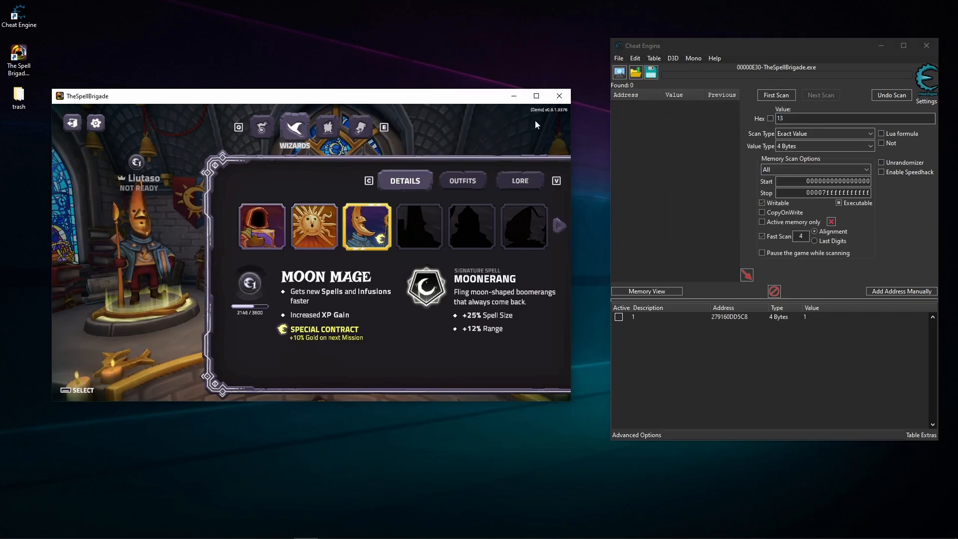
pyautogui.doubleClick(15, 57)
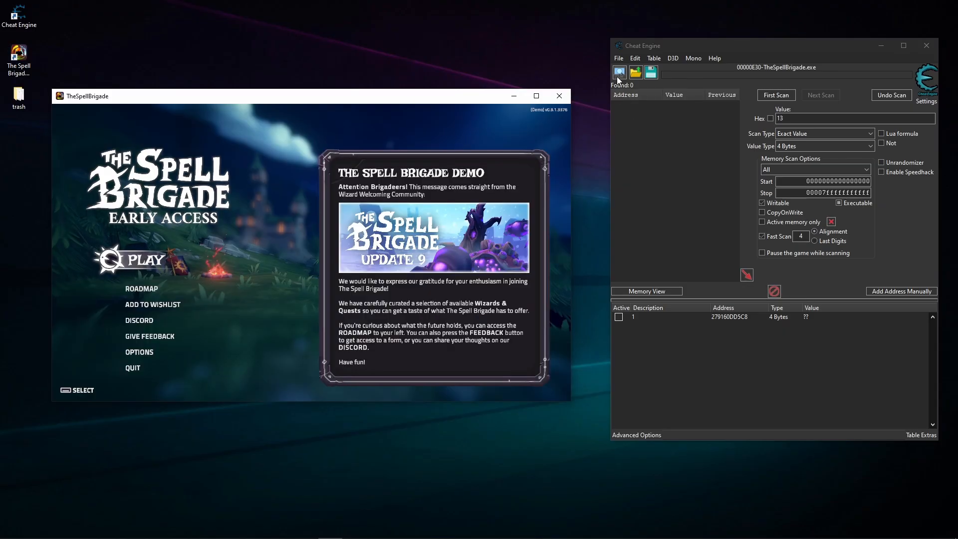
# - Attach Cheat Engine to the restarted TheSpellBrigade.exe process, keeping the address list, and select record 1
pyautogui.click(619, 73)
pyautogui.click(665, 281)
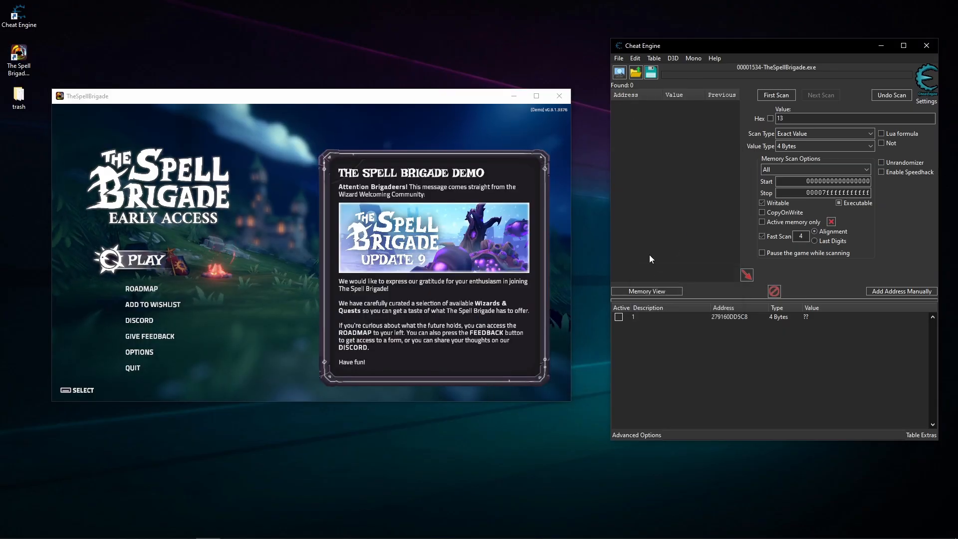
pyautogui.press('Return')
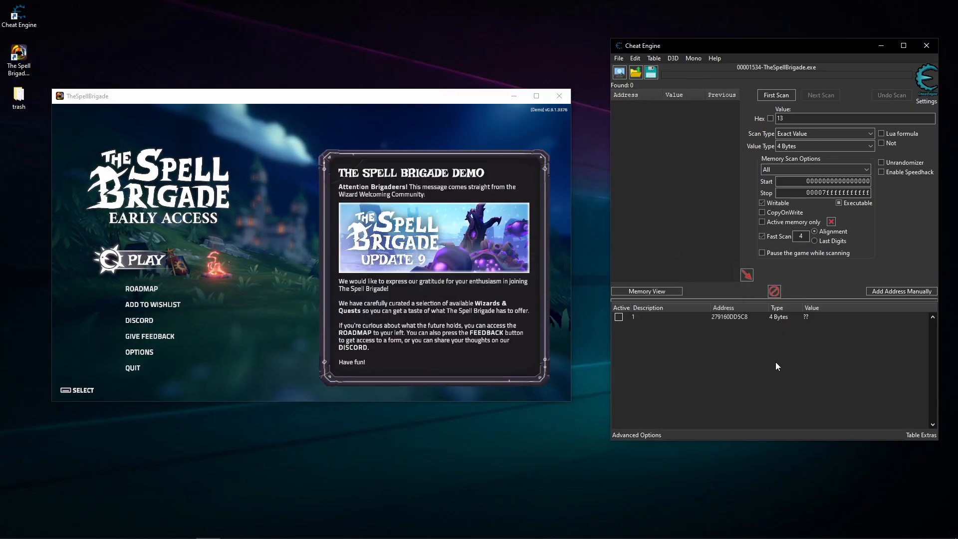
pyautogui.click(810, 319)
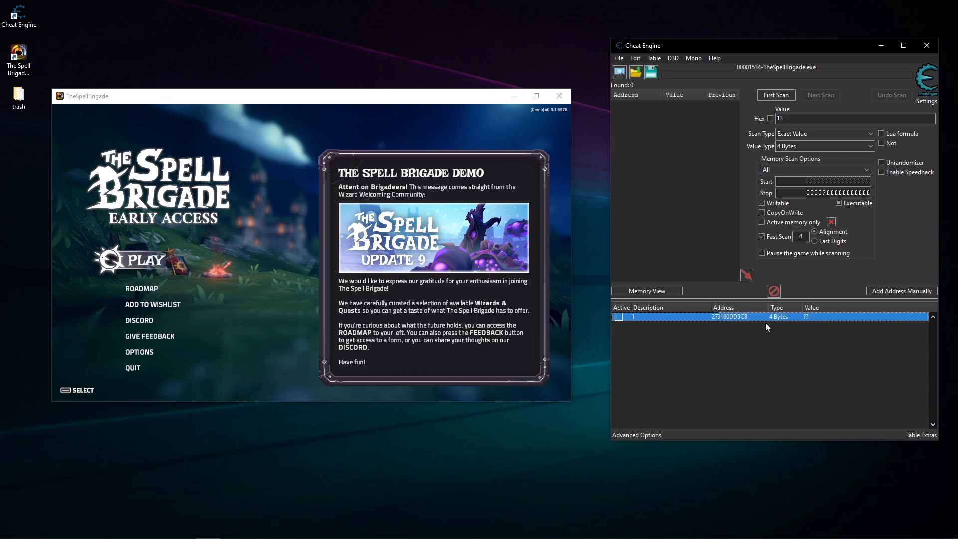
# - Enter the game lobby from the title screen of The Spell Brigade and show its Wizards page
pyautogui.click(161, 261)
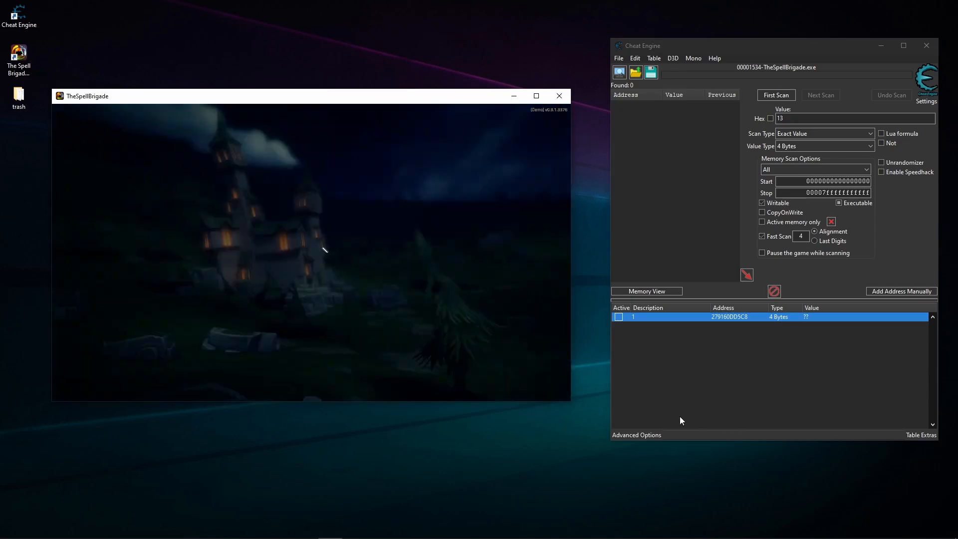
pyautogui.click(667, 402)
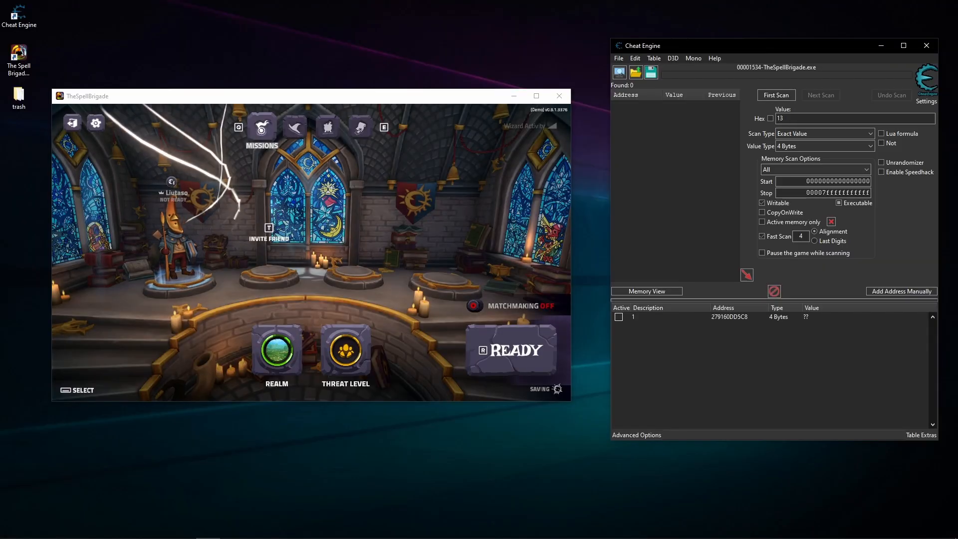
pyautogui.click(325, 169)
pyautogui.click(298, 132)
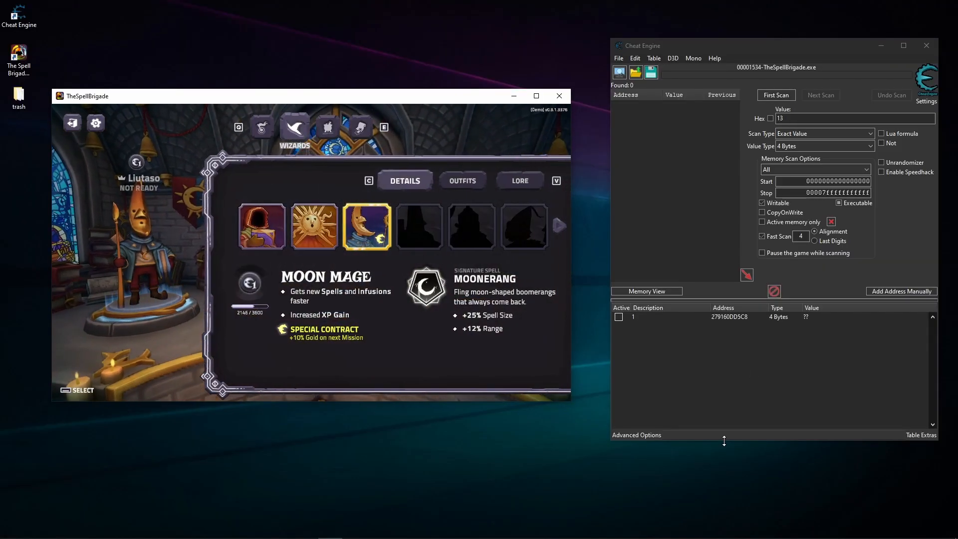
# - Open Cheat Engine's list of saved instructions and widen its Address column to show the full GameAssembly.dll offsets
pyautogui.click(654, 435)
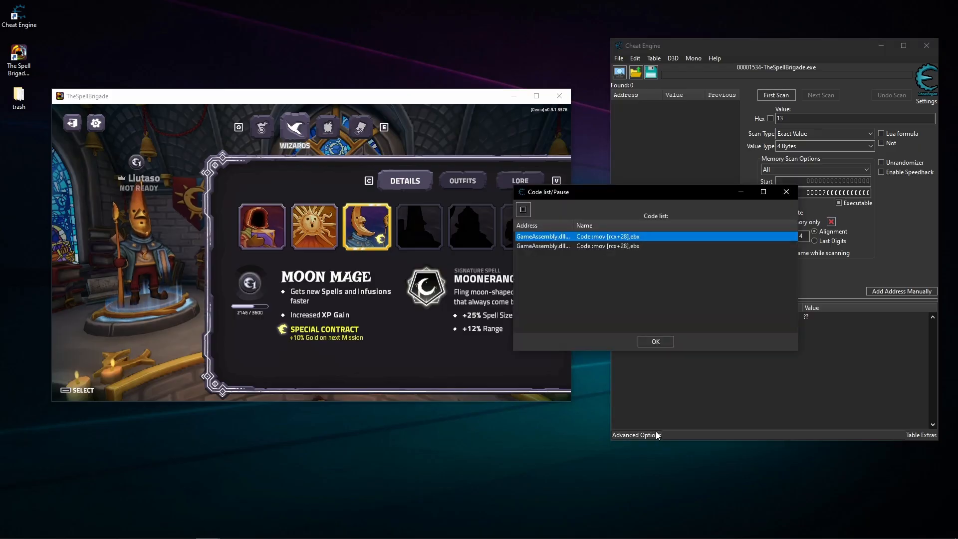
pyautogui.click(627, 236)
pyautogui.click(627, 245)
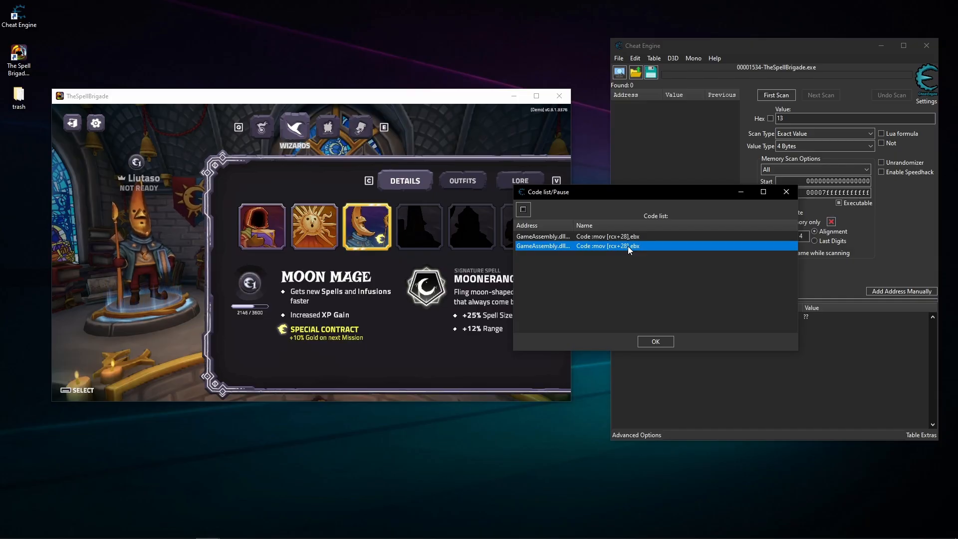
pyautogui.rightClick(568, 235)
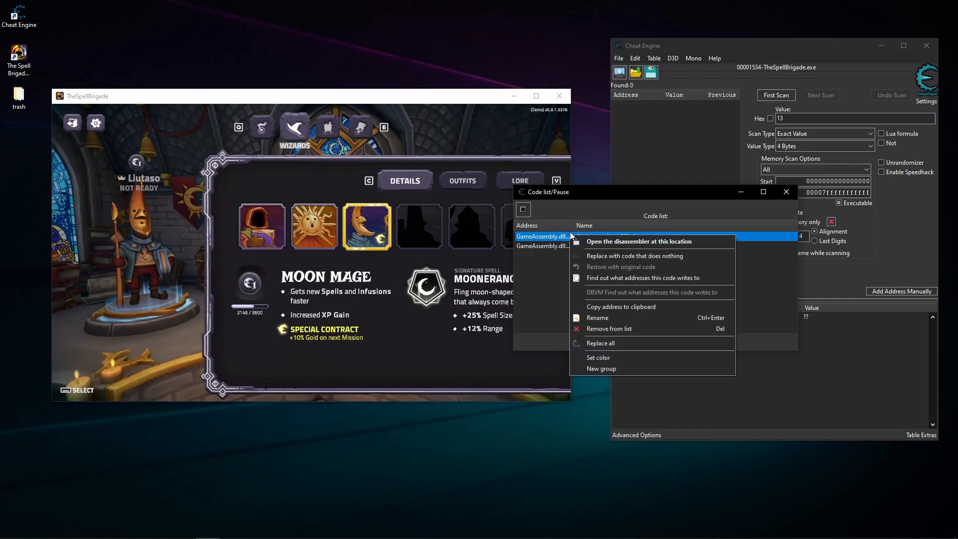
pyautogui.click(568, 218)
pyautogui.moveTo(574, 224); pyautogui.dragTo(601, 222)
pyautogui.click(631, 295)
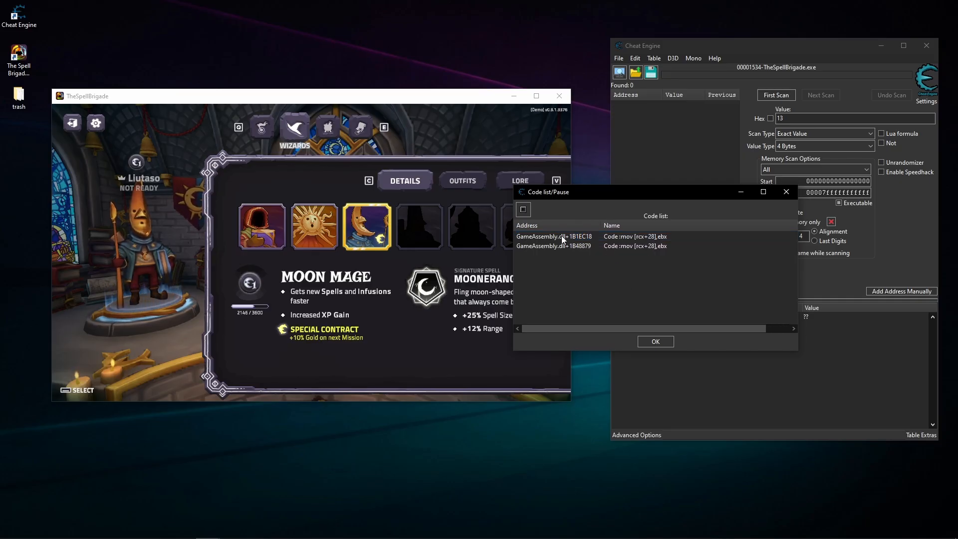
# - Find out what addresses the GameAssembly.dll+1B1EC18 instruction writes to, allowing the debugger to attach to the game
pyautogui.click(620, 236)
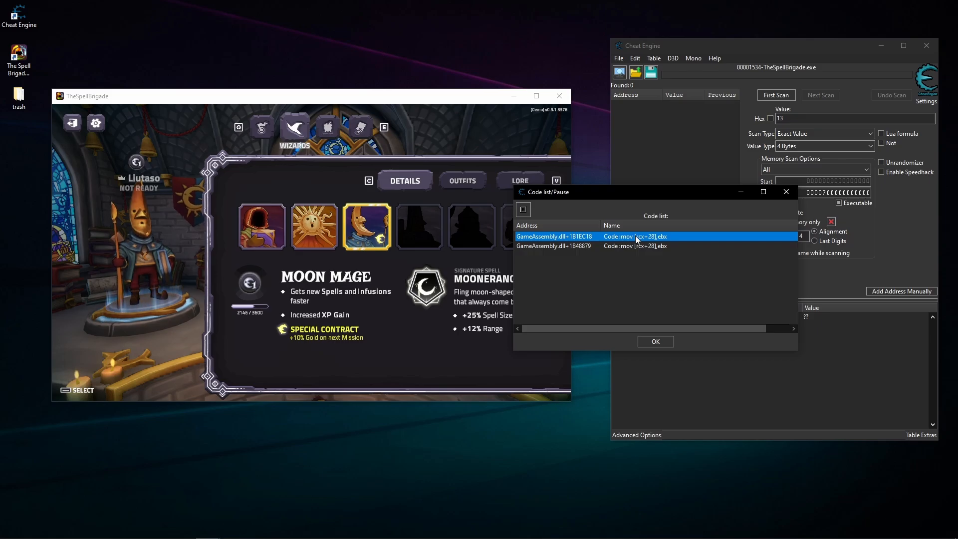
pyautogui.rightClick(636, 236)
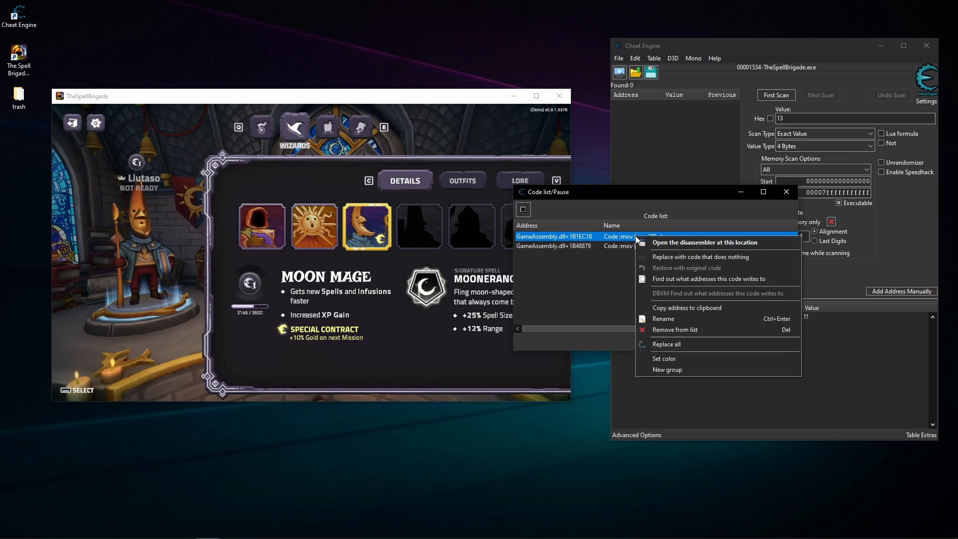
pyautogui.click(676, 278)
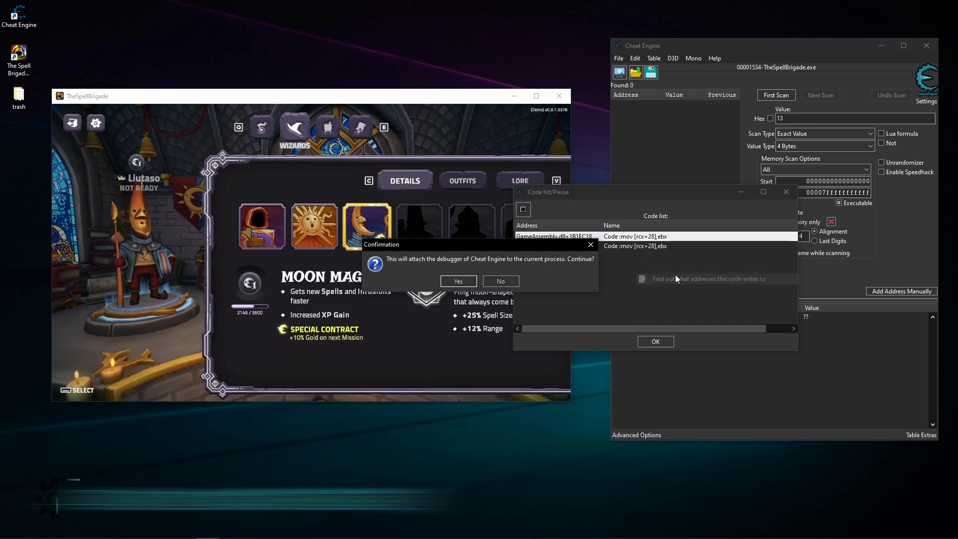
pyautogui.click(458, 283)
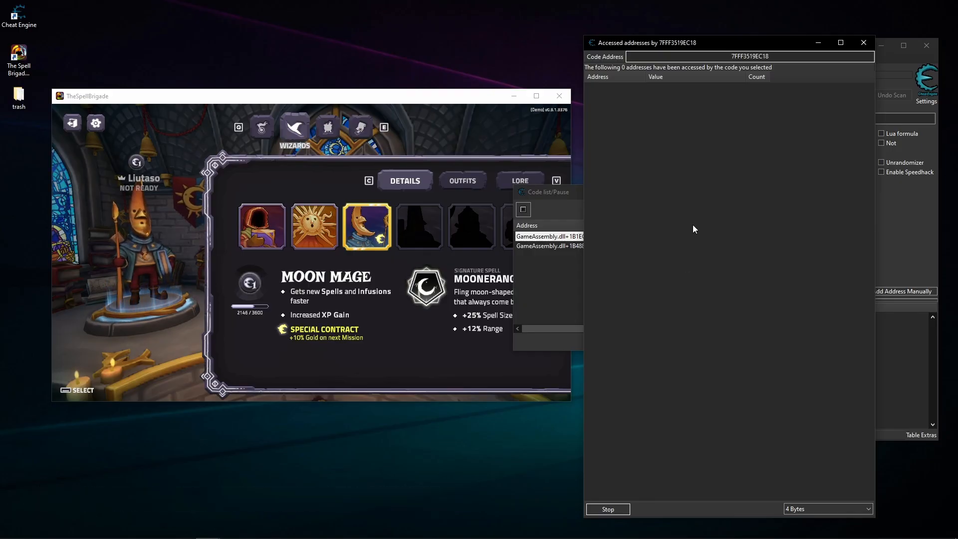
# - Look at the GameAssembly.dll+1B1EC18 entry in the code list again and return to the accessed-addresses window
pyautogui.click(583, 254)
pyautogui.click(594, 233)
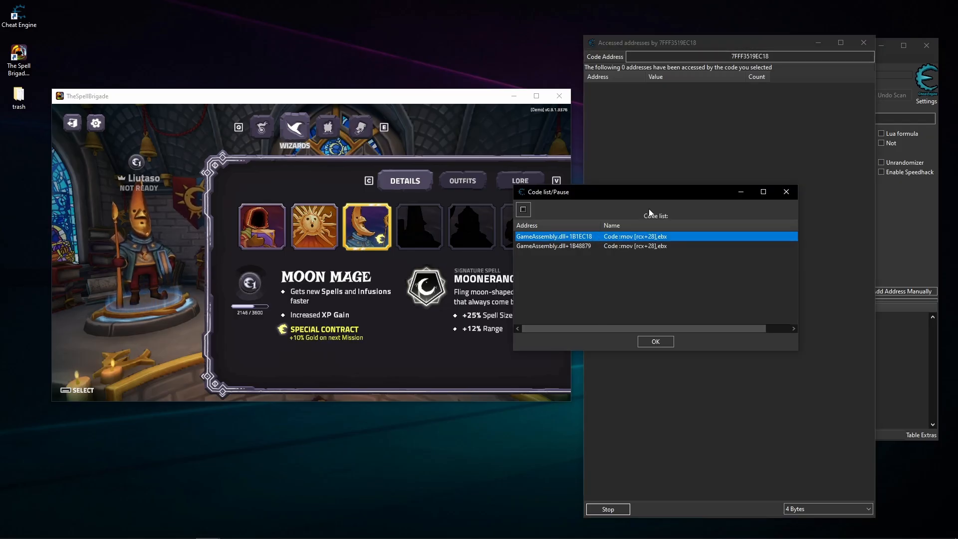
pyautogui.click(668, 150)
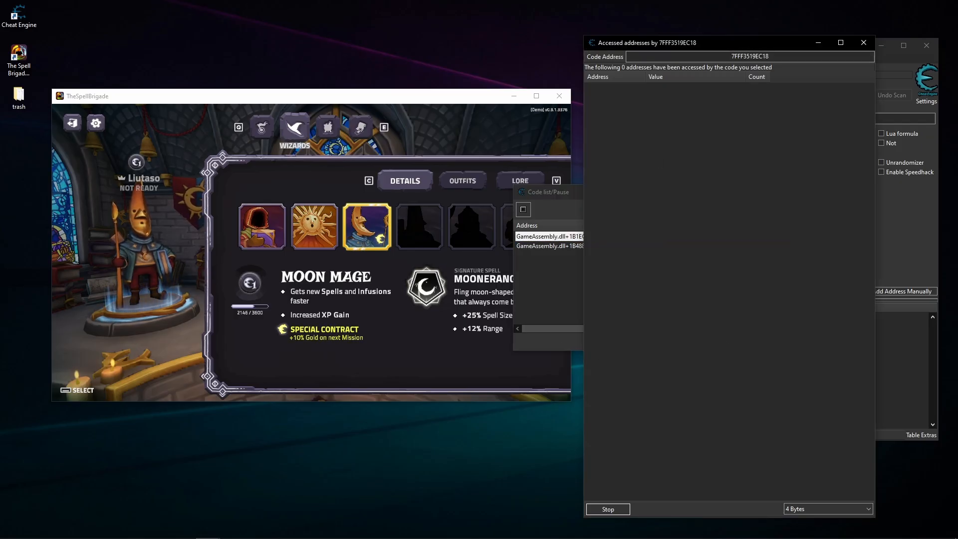
# - Switch the game's wizard to Sun Mage and back to Moon Mage, and add the captured address 236F8784778 to the address list
pyautogui.click(379, 264)
pyautogui.click(312, 242)
pyautogui.click(363, 236)
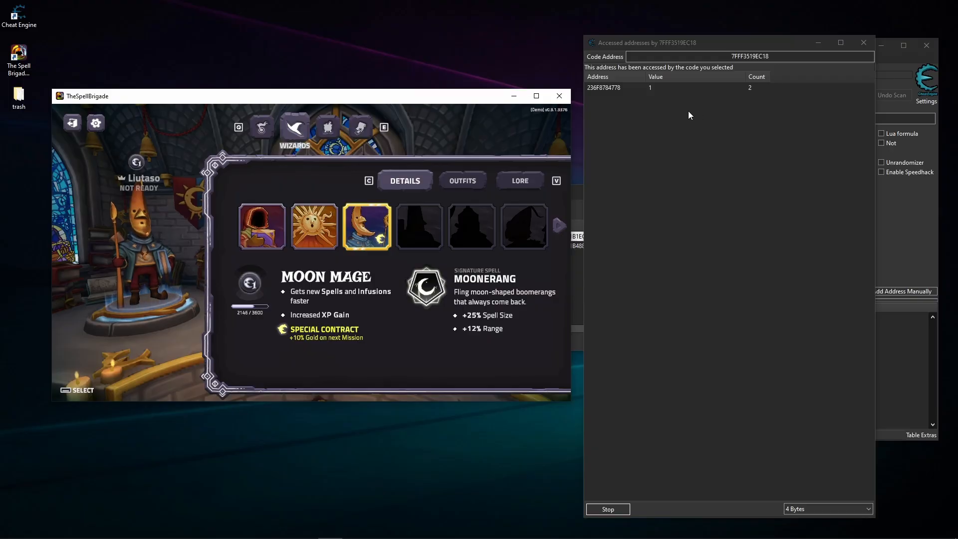
pyautogui.click(688, 89)
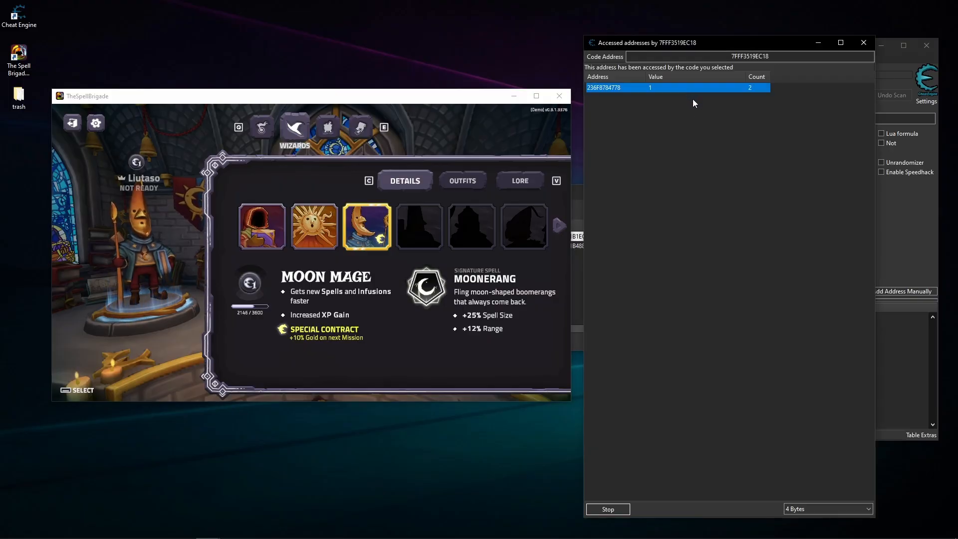
pyautogui.click(863, 42)
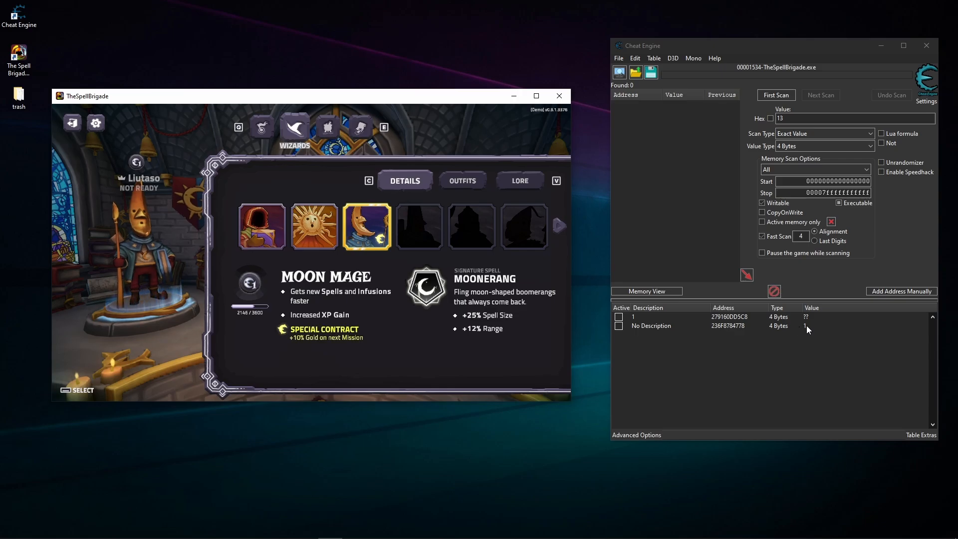
# - Set the description of the new 236F8784778 entry to 2
pyautogui.click(806, 325)
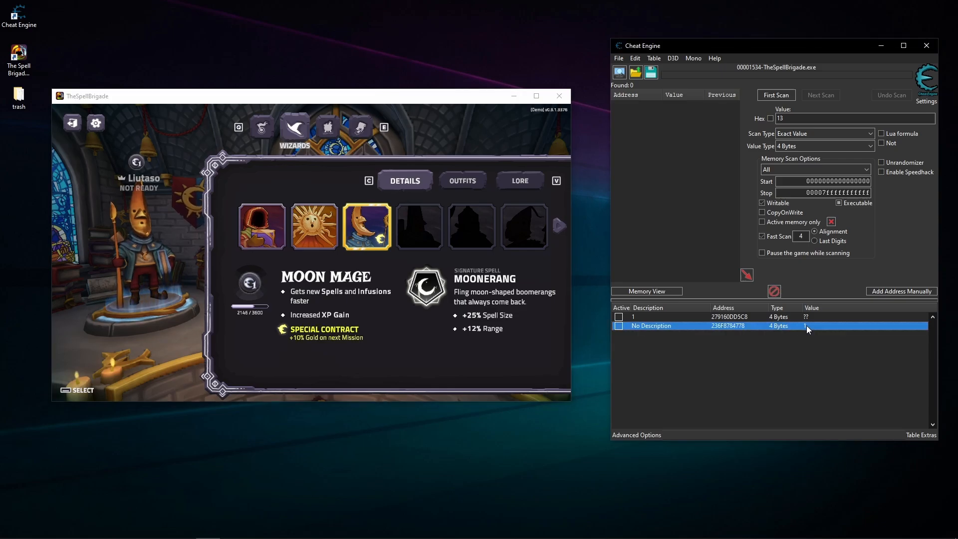
pyautogui.doubleClick(660, 325)
pyautogui.write('2')
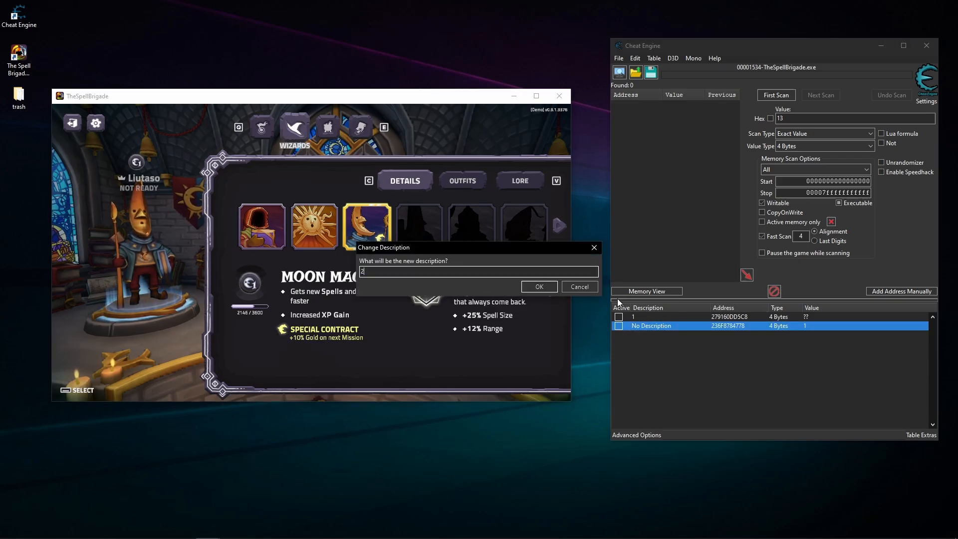
pyautogui.click(534, 288)
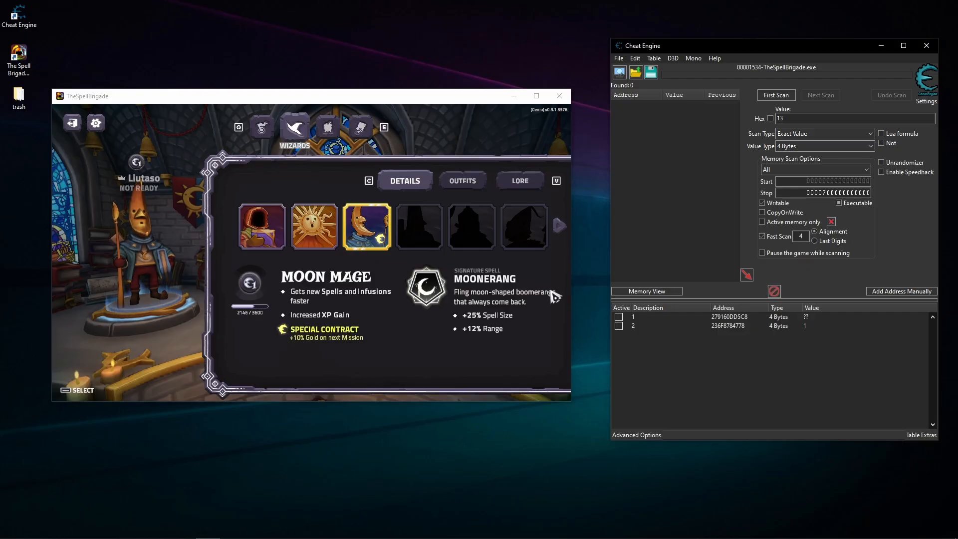
# - Check that entry 2 follows the selected wizard by switching to Sun Mage and back to Moon Mage
pyautogui.click(720, 325)
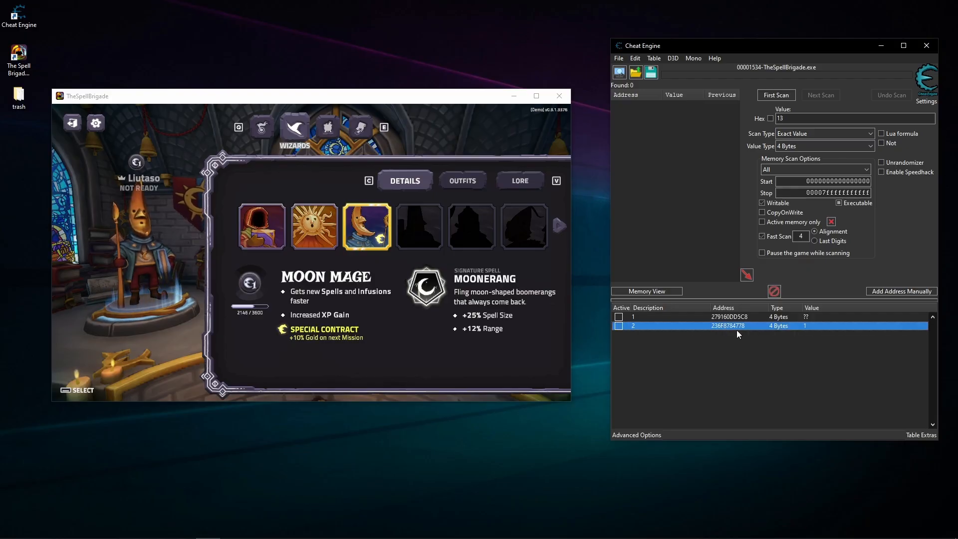
pyautogui.click(740, 344)
pyautogui.click(399, 349)
pyautogui.click(319, 244)
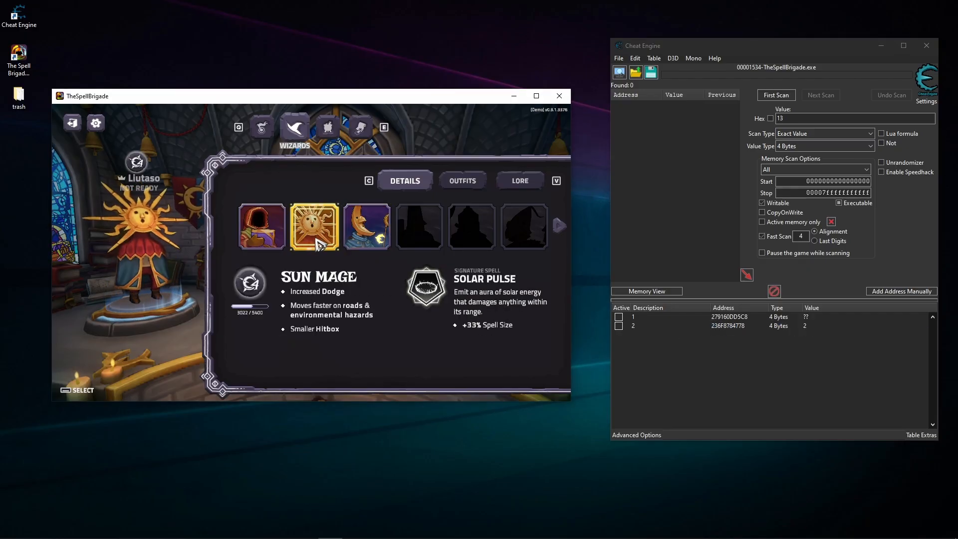
pyautogui.click(367, 232)
pyautogui.click(725, 365)
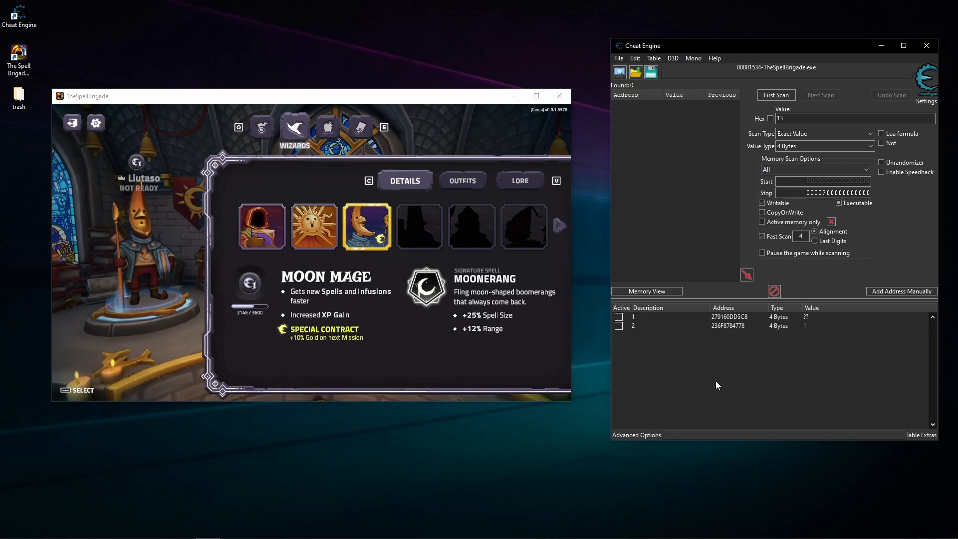
# - Generate a pointermap for entry 2 and save it as 2 in the trash folder
pyautogui.click(644, 325)
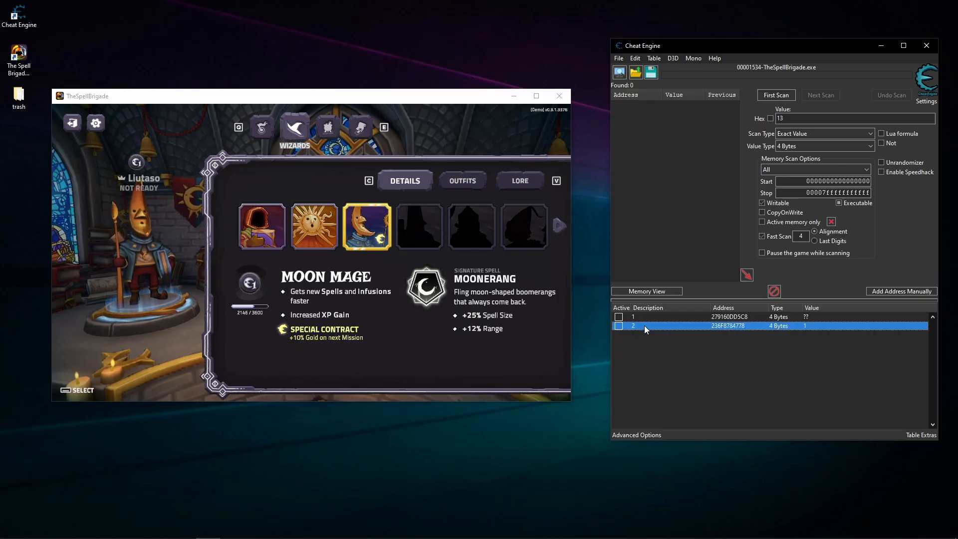
pyautogui.rightClick(657, 328)
pyautogui.click(689, 188)
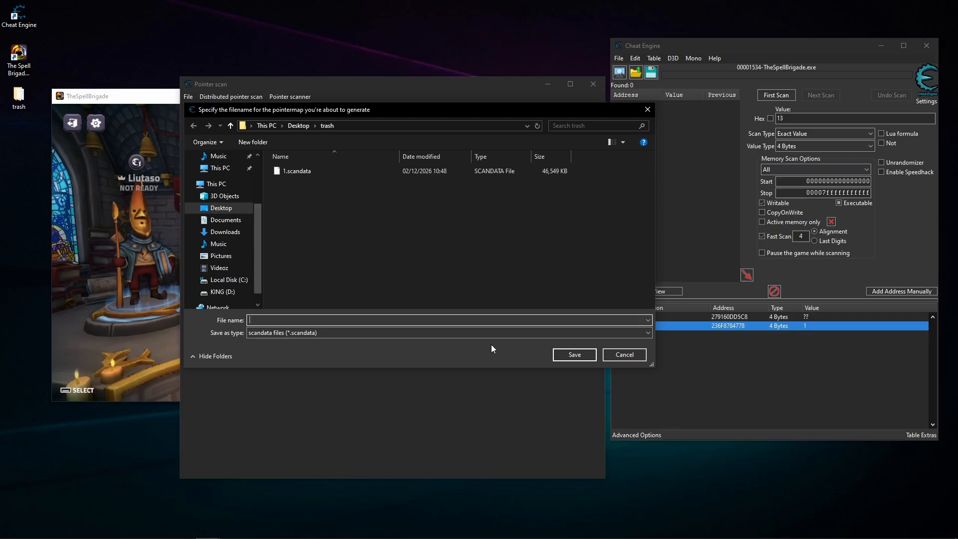
pyautogui.write('2')
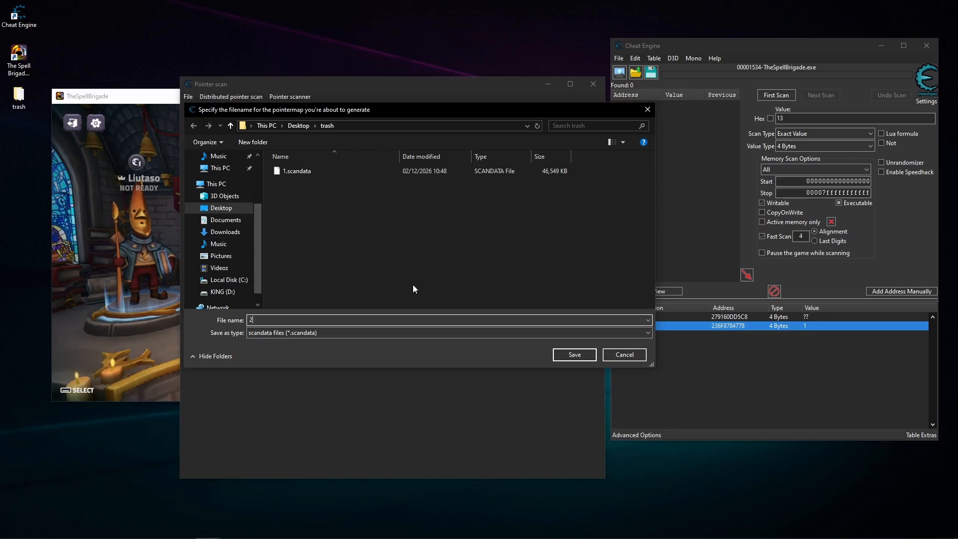
pyautogui.click(575, 354)
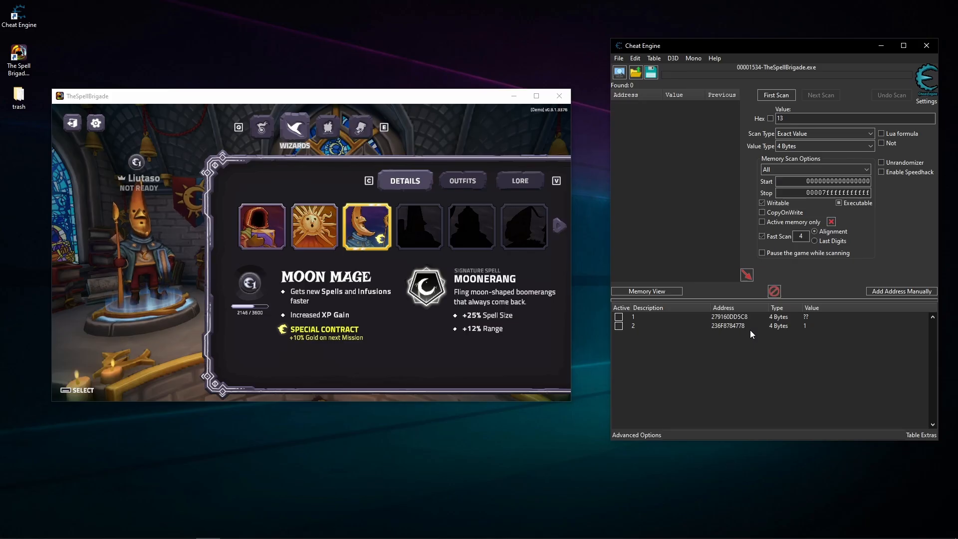
# - Set up a pointer scan for entry 2's address that uses the saved pointermap 2.scandata
pyautogui.click(815, 326)
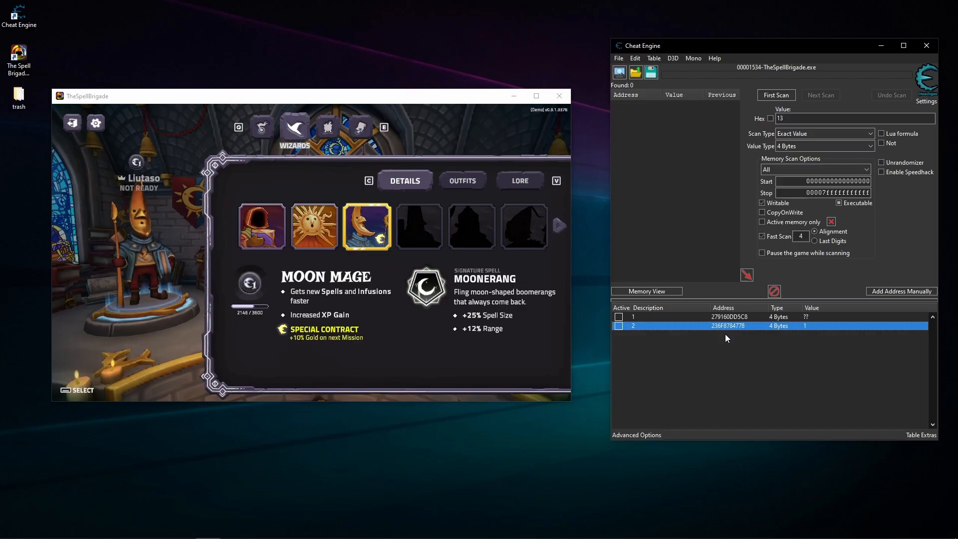
pyautogui.rightClick(675, 324)
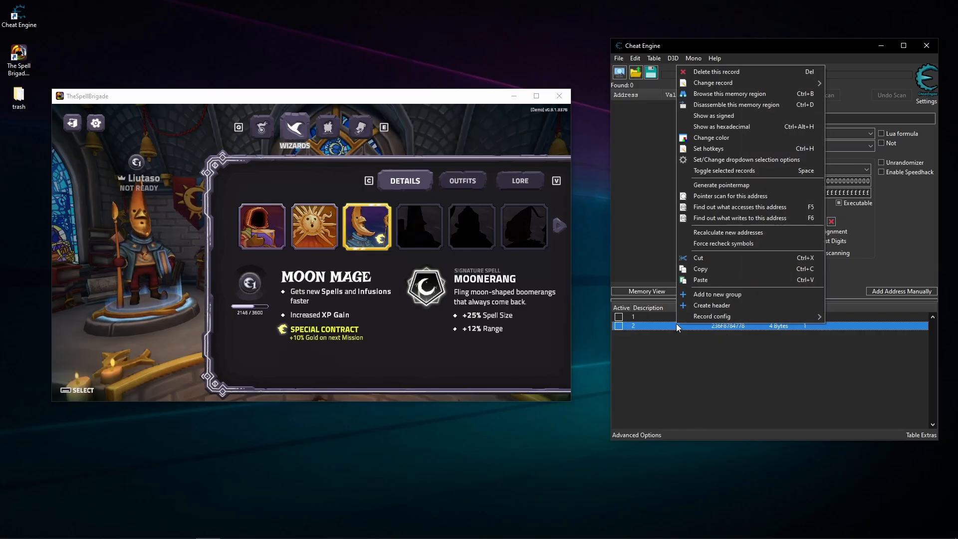
pyautogui.click(722, 196)
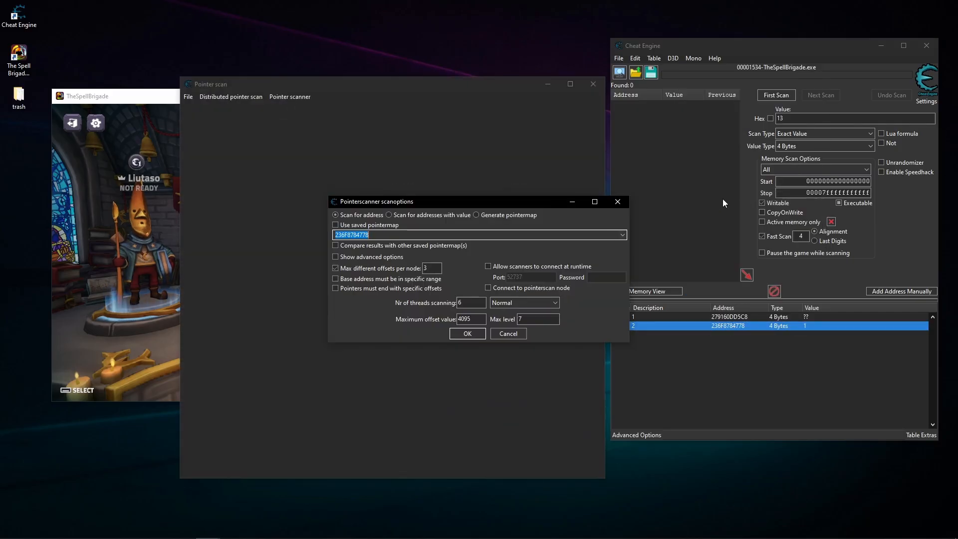
pyautogui.click(336, 225)
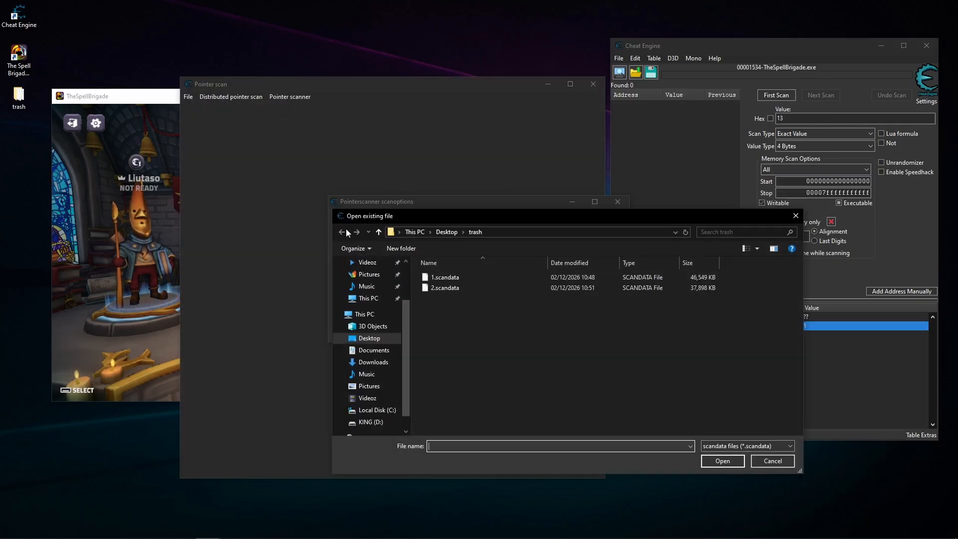
pyautogui.click(454, 289)
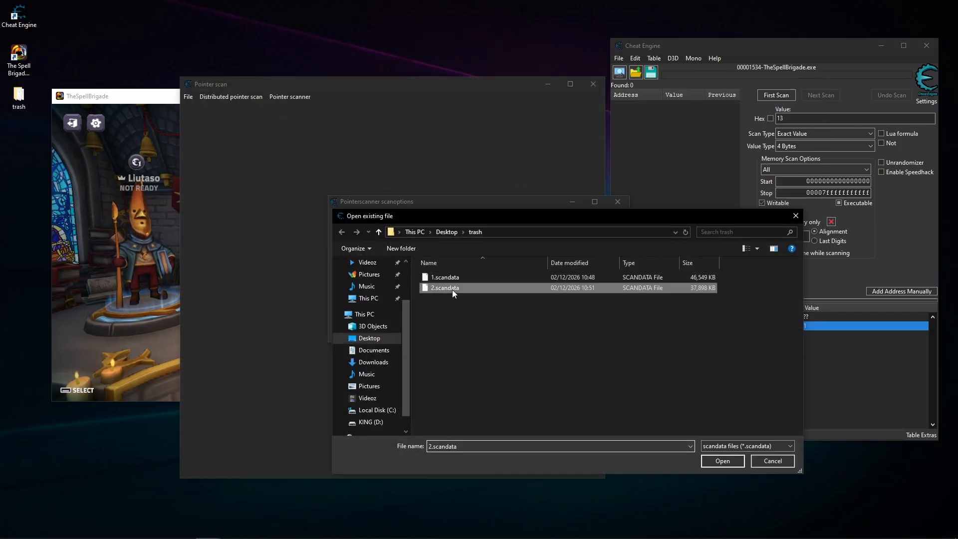
pyautogui.click(722, 460)
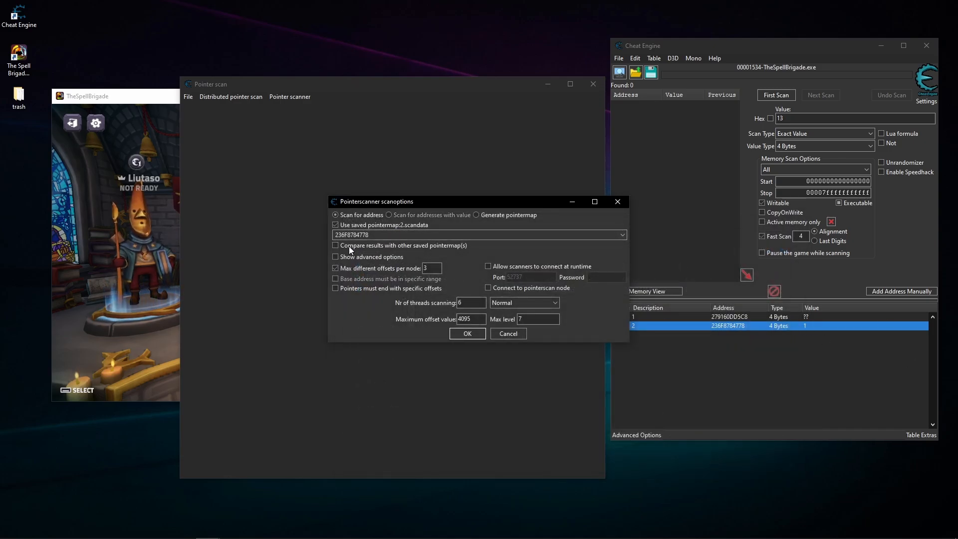
# - Compare the scan results with the saved pointermap 1.scandata, using address 279160DD5C8 for it
pyautogui.click(336, 245)
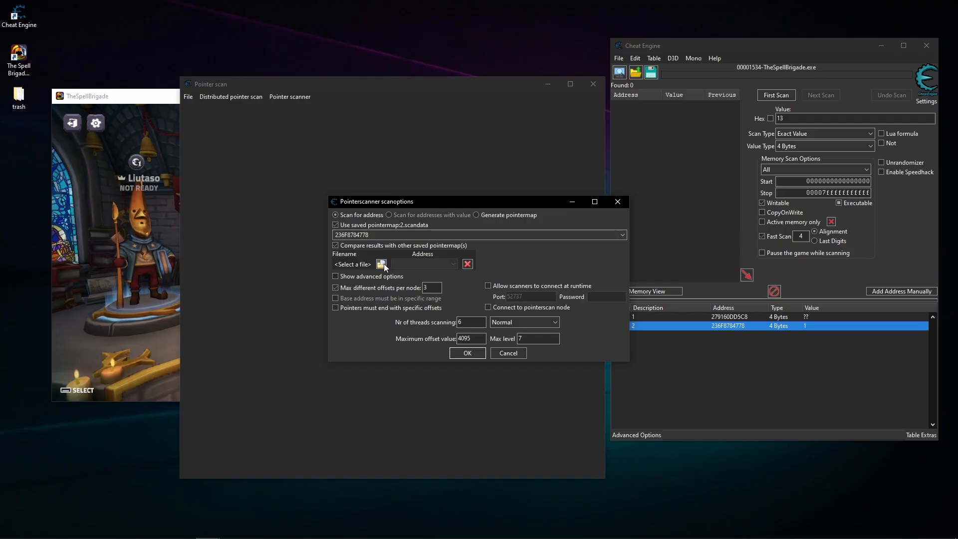
pyautogui.click(382, 264)
pyautogui.click(486, 276)
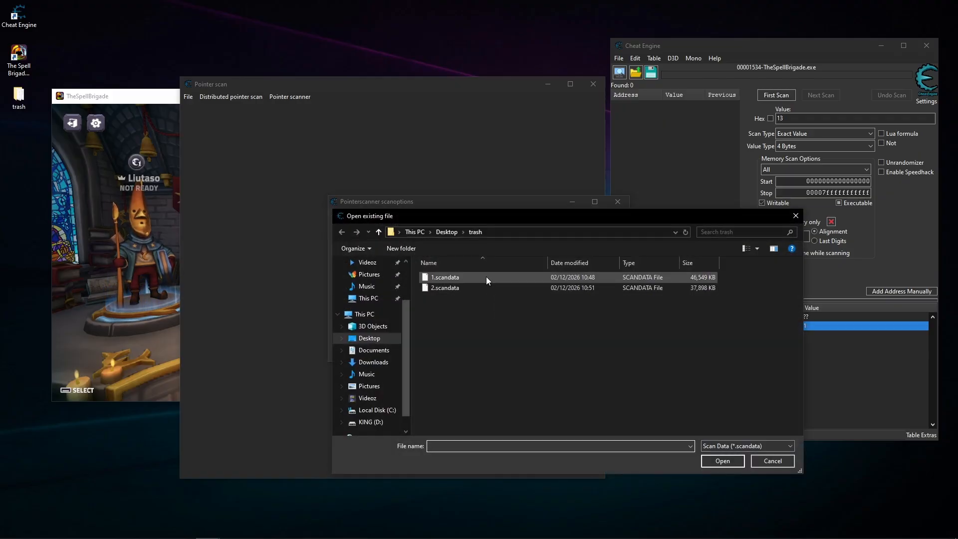
pyautogui.click(723, 460)
pyautogui.click(453, 264)
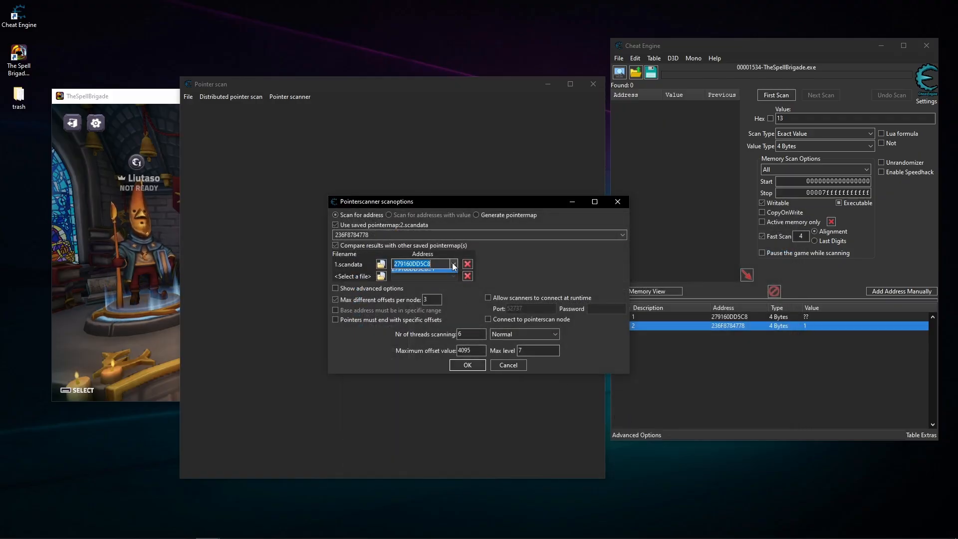
pyautogui.click(429, 273)
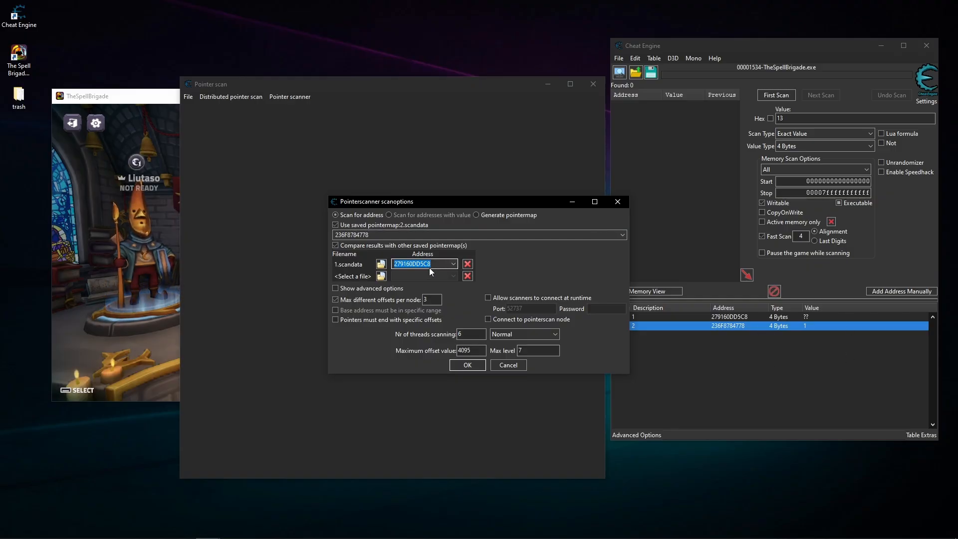
# - Run the pointer scan with its results stored as 1234 in the trash folder, and stop it without keeping it resumable
pyautogui.click(466, 365)
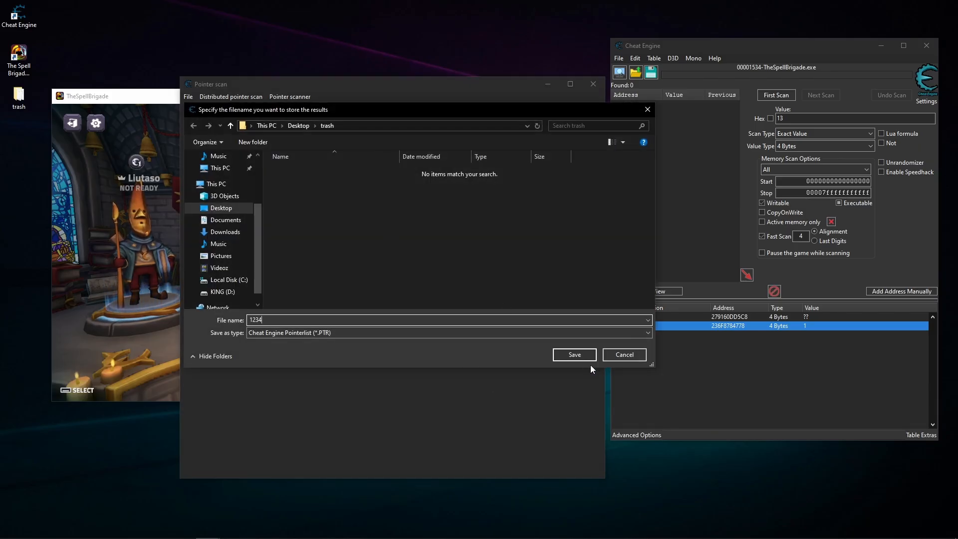
pyautogui.click(576, 355)
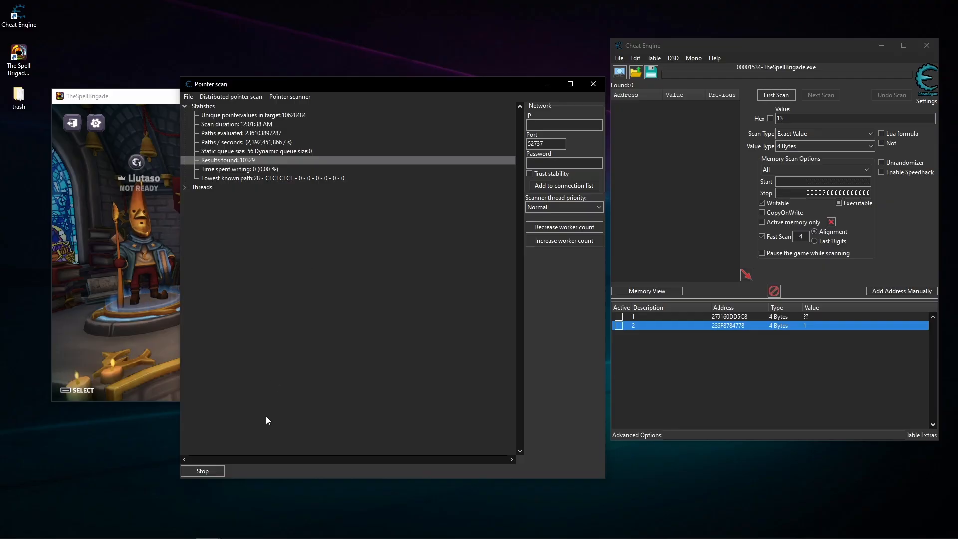
pyautogui.click(205, 474)
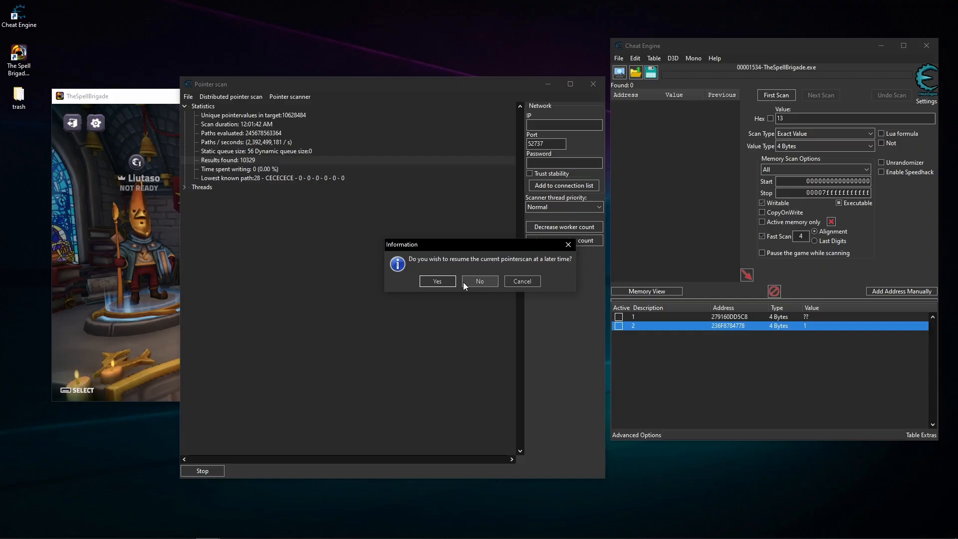
pyautogui.click(480, 281)
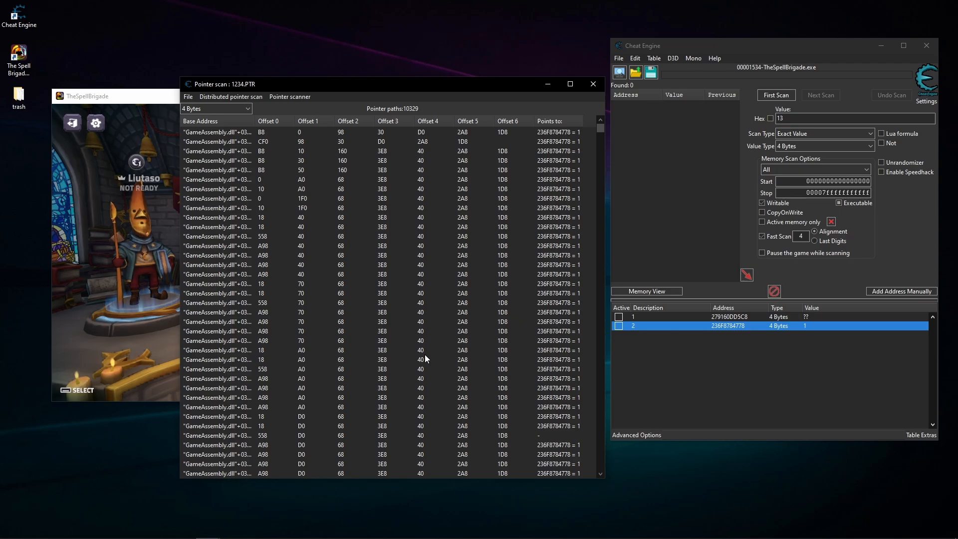
# - Sort the pointer paths by Offset 6, and check the values they point to after switching the game's wizard to Sun Mage
pyautogui.click(516, 122)
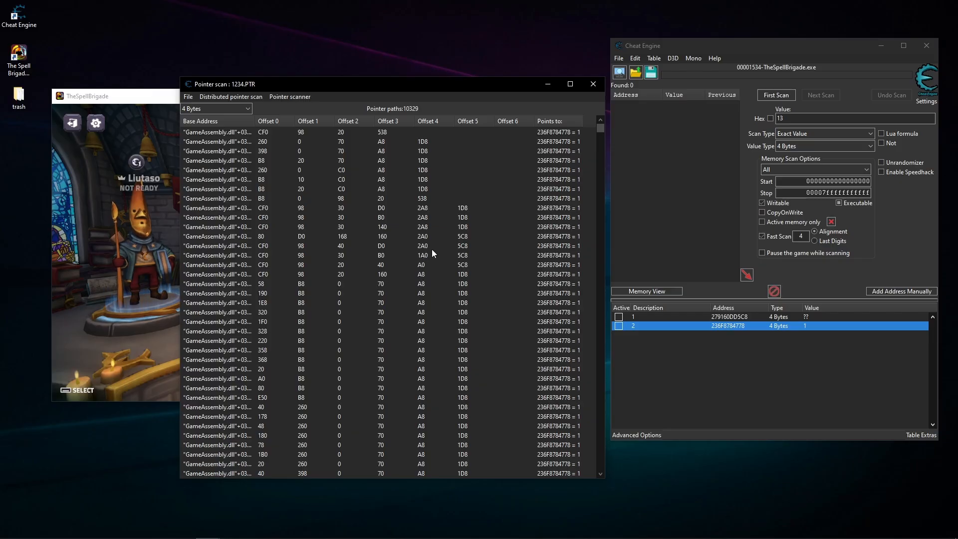
pyautogui.click(124, 300)
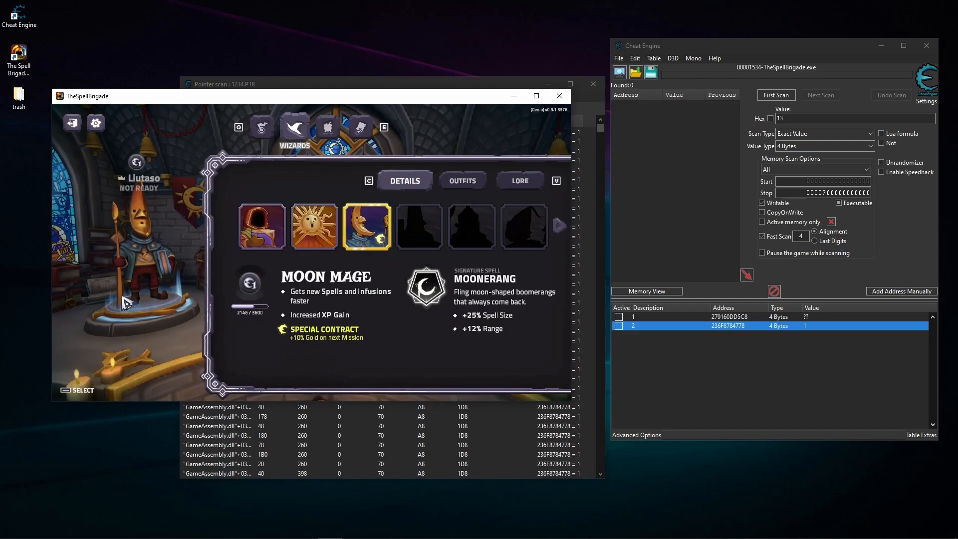
pyautogui.click(321, 240)
pyautogui.click(394, 434)
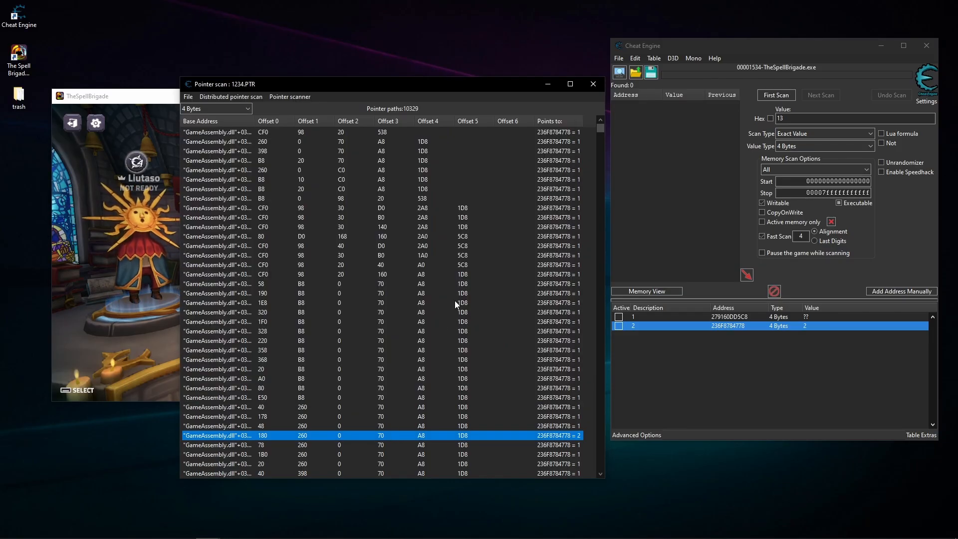
pyautogui.click(469, 255)
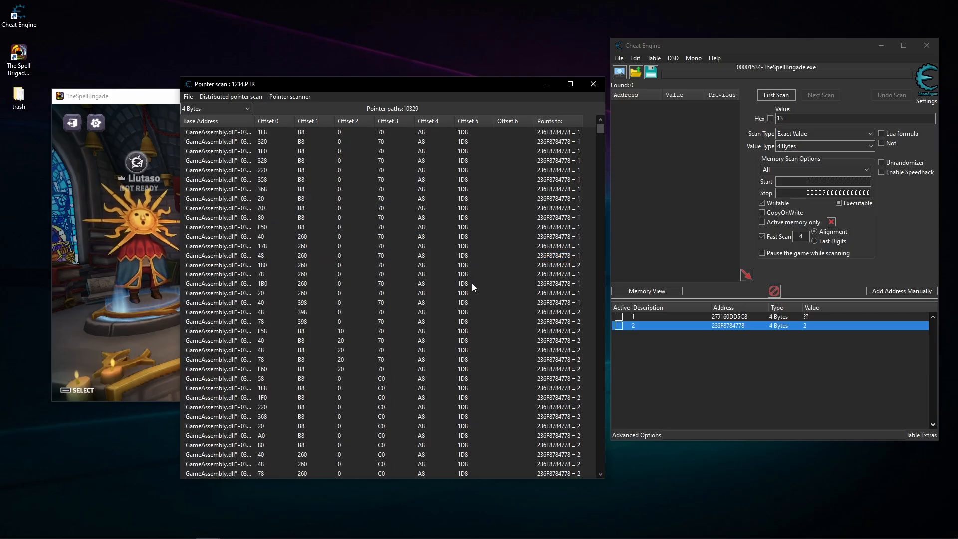
pyautogui.click(567, 378)
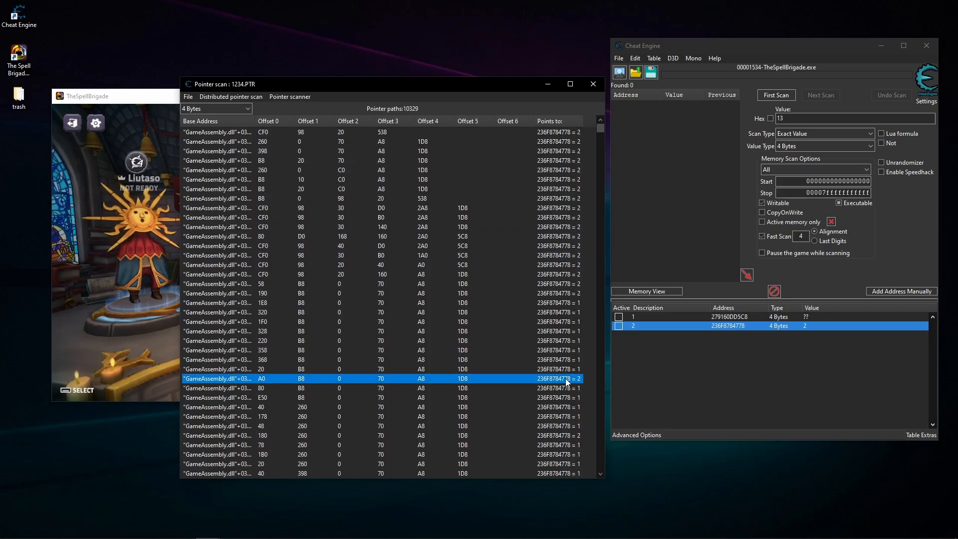
pyautogui.scroll(-10, 526, 351)
pyautogui.scroll(15, 530, 351)
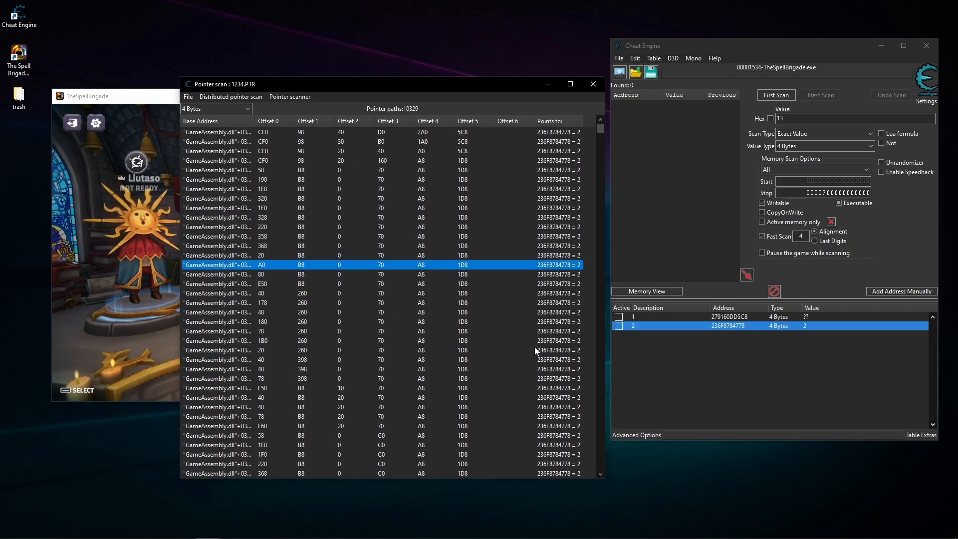
pyautogui.click(515, 339)
pyautogui.click(515, 405)
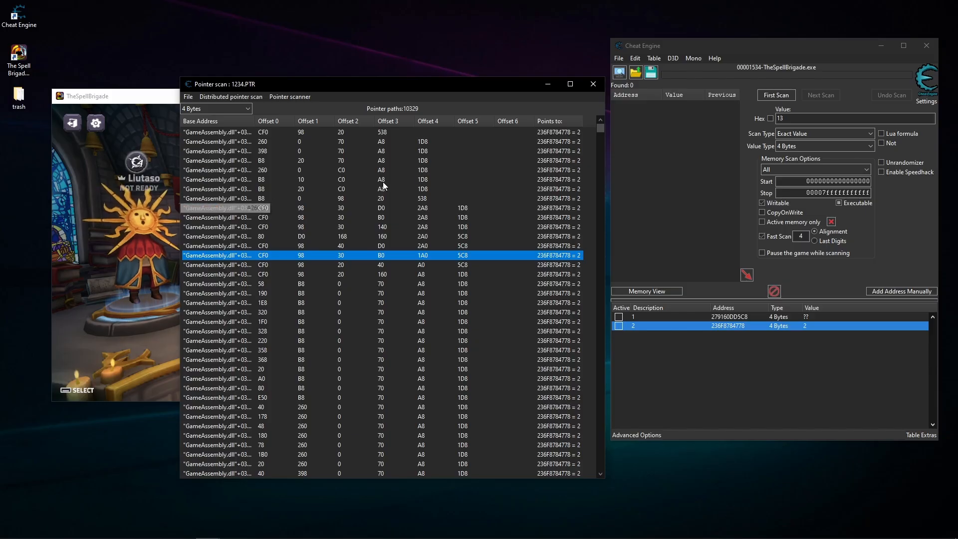
# - Add six spread-out pointer paths ending in offsets A8, 1D8 from the start of the scan results to the address list
pyautogui.doubleClick(467, 160)
pyautogui.doubleClick(487, 302)
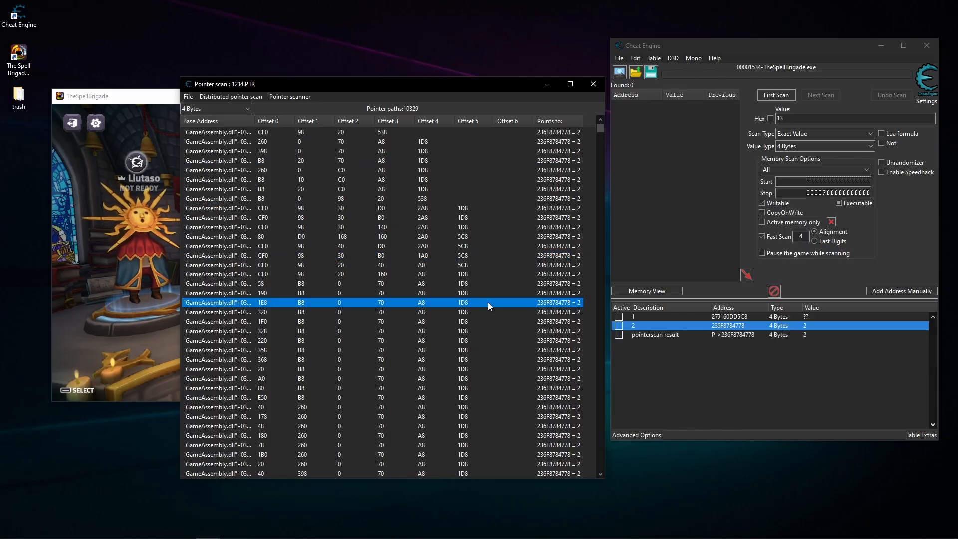
pyautogui.doubleClick(453, 368)
pyautogui.scroll(-6, 454, 368)
pyautogui.click(454, 369)
pyautogui.doubleClick(453, 369)
pyautogui.scroll(-7, 452, 367)
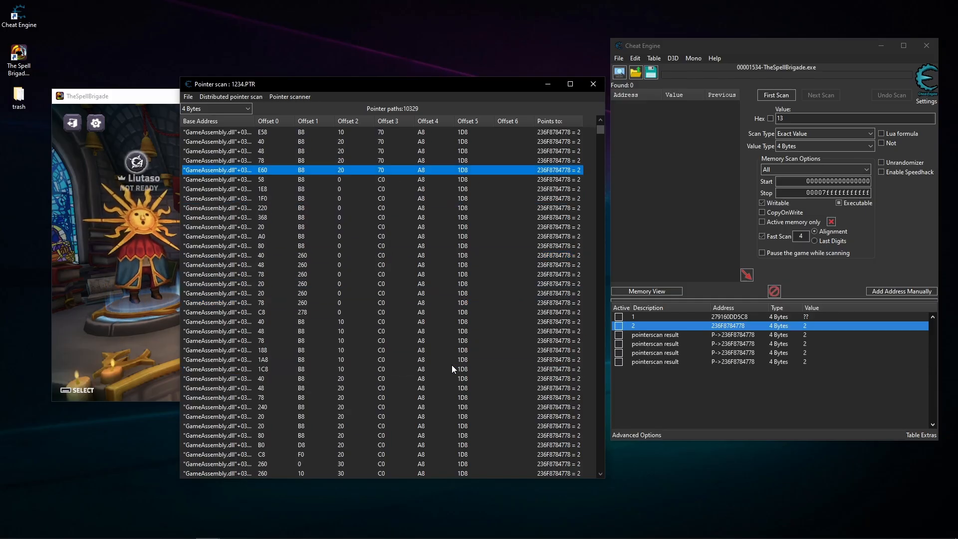
pyautogui.doubleClick(451, 369)
pyautogui.doubleClick(437, 417)
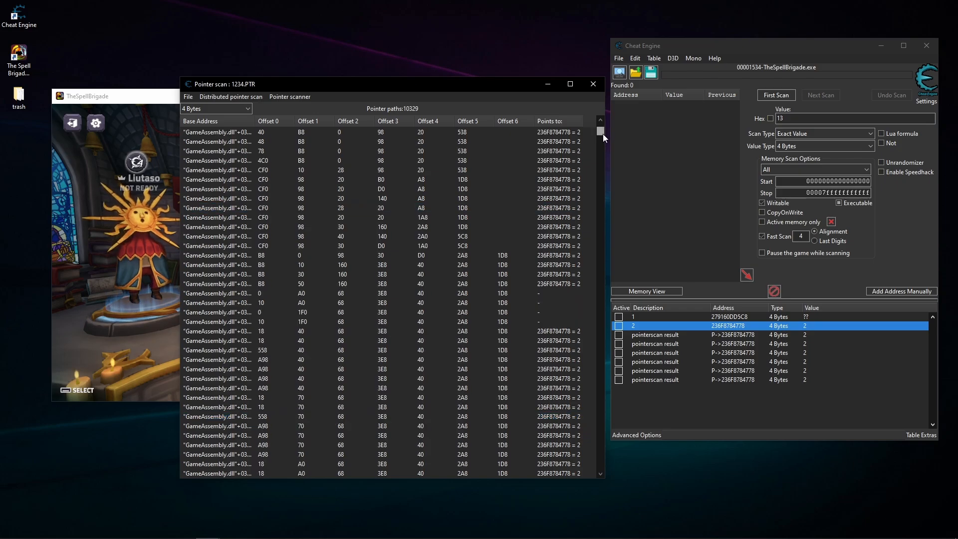
# - Add three pointer paths containing offsets 68, 3F0, 40, 2A8, 1D8 to the address list
pyautogui.moveTo(602, 134); pyautogui.dragTo(600, 153)
pyautogui.doubleClick(434, 190)
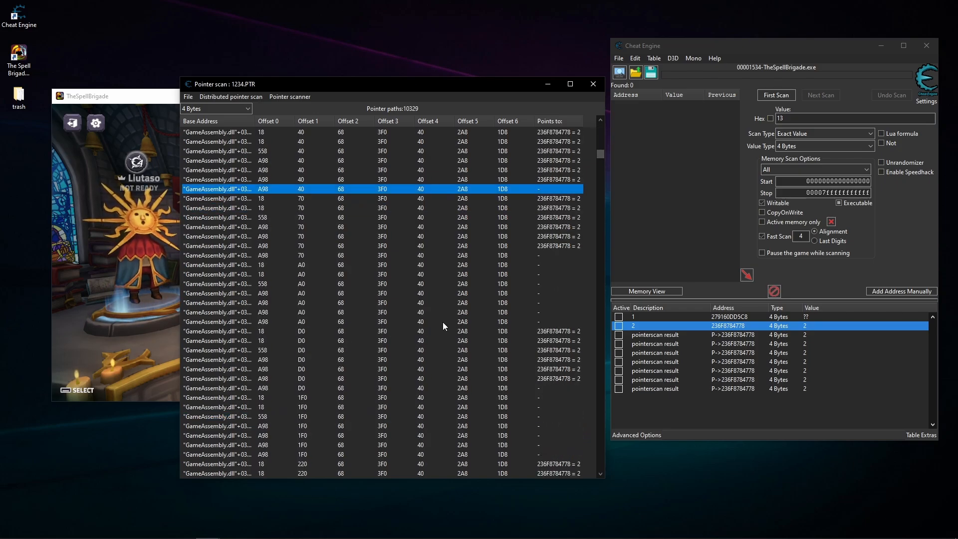
pyautogui.doubleClick(441, 348)
pyautogui.scroll(-4, 485, 329)
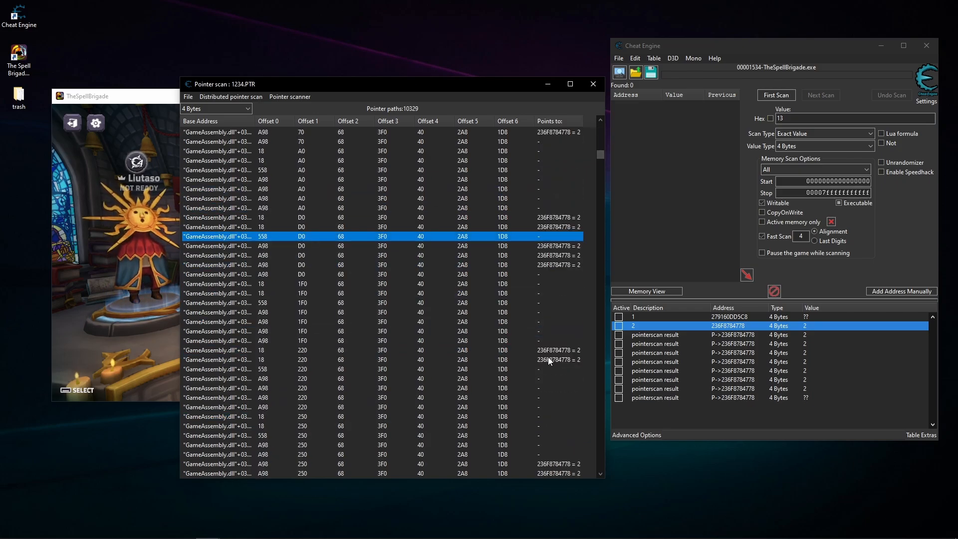
pyautogui.doubleClick(548, 358)
pyautogui.scroll(-10, 533, 363)
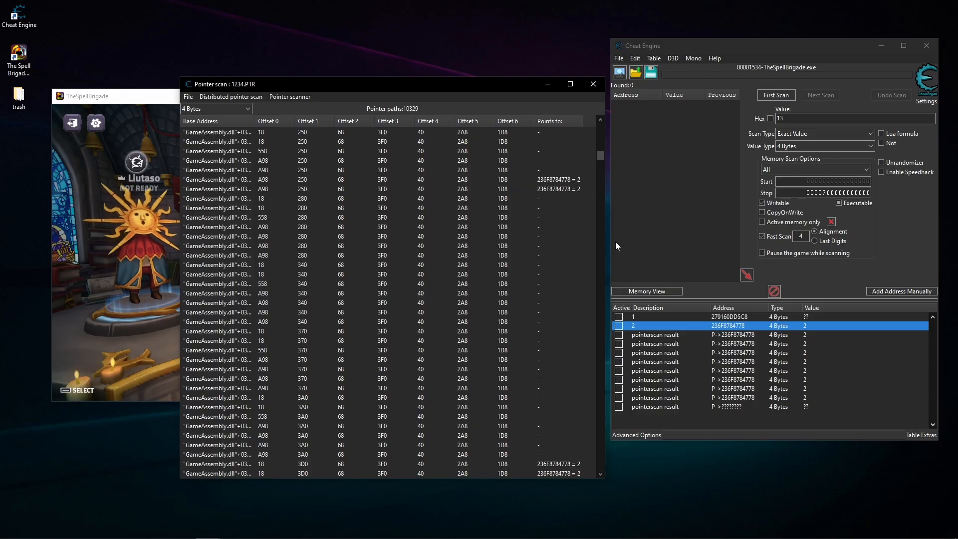
# - Add seven pointer paths containing offsets 68, 3F8, 20, 2A8, 1D8 to the address list
pyautogui.moveTo(600, 159); pyautogui.dragTo(601, 180)
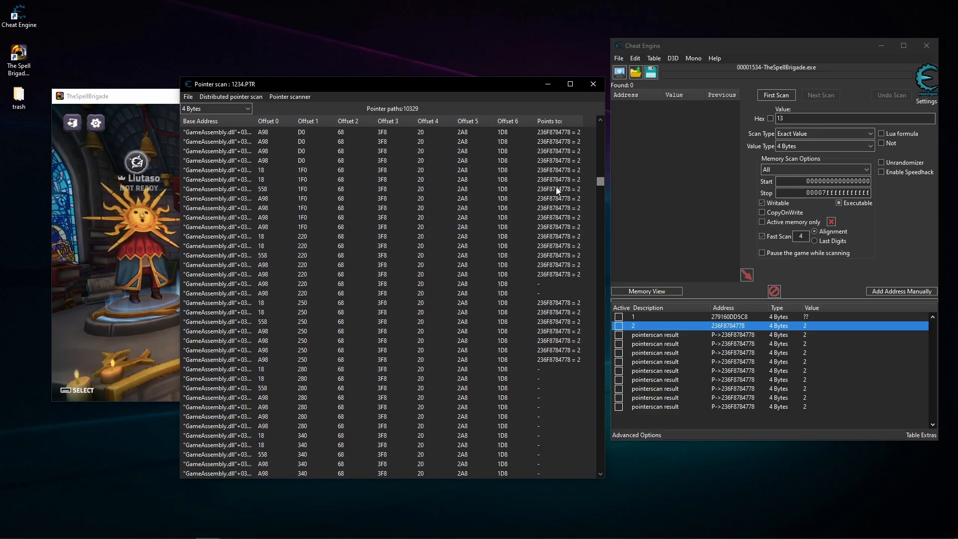
pyautogui.doubleClick(502, 171)
pyautogui.doubleClick(495, 210)
pyautogui.doubleClick(489, 331)
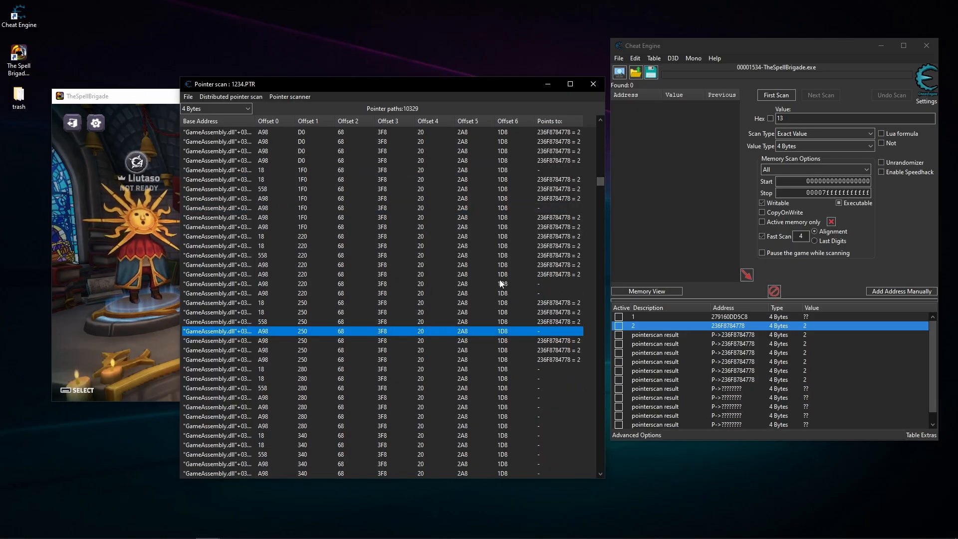
pyautogui.doubleClick(506, 246)
pyautogui.doubleClick(484, 292)
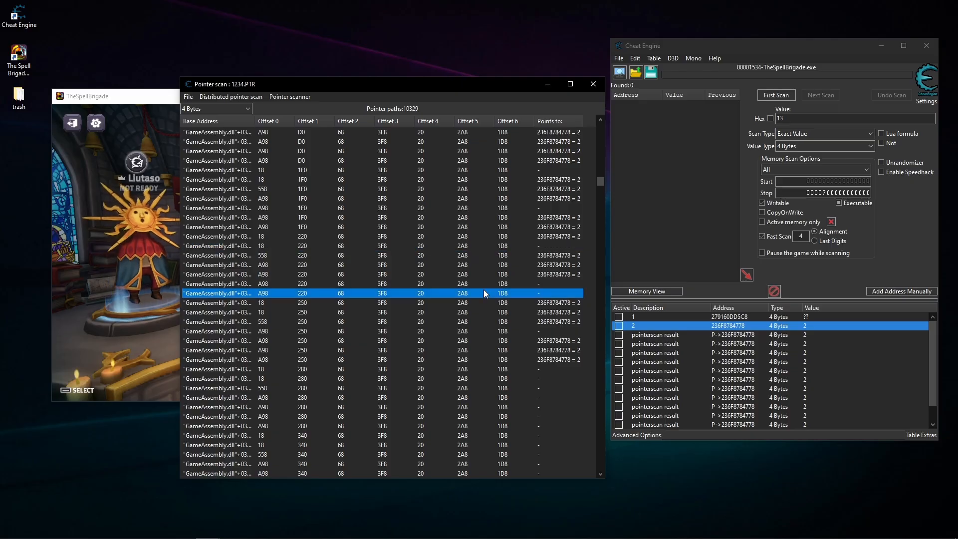
pyautogui.doubleClick(526, 256)
pyautogui.doubleClick(539, 265)
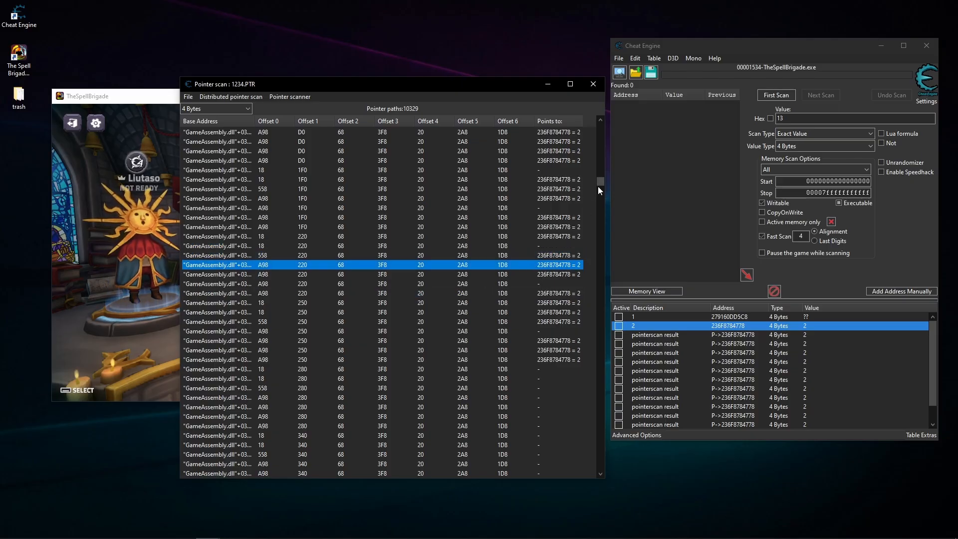
# - Add several pointer paths with A8 as Offset 5 and 1D8 as Offset 6 to the address list
pyautogui.moveTo(600, 185); pyautogui.dragTo(602, 217)
pyautogui.doubleClick(509, 239)
pyautogui.click(495, 295)
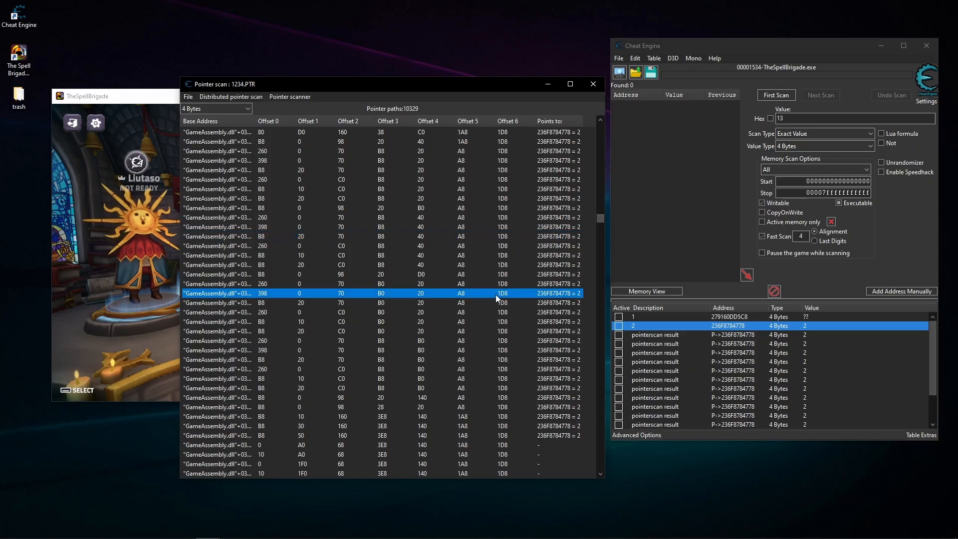
pyautogui.doubleClick(486, 342)
pyautogui.doubleClick(487, 200)
pyautogui.doubleClick(487, 244)
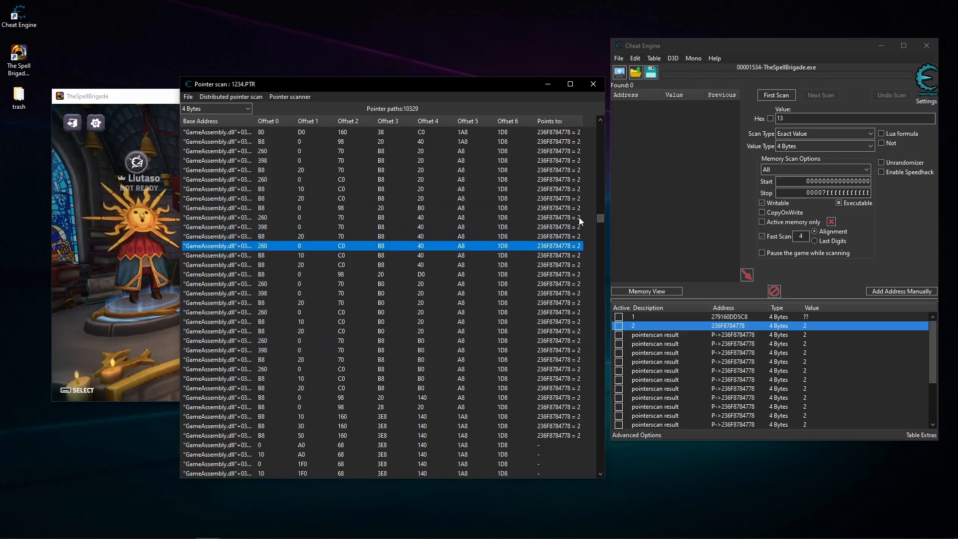
# - Add five pointer paths ending in offsets B8, 0, 98, 20, 538 to the address list
pyautogui.moveTo(603, 218); pyautogui.dragTo(603, 254)
pyautogui.doubleClick(477, 227)
pyautogui.doubleClick(466, 284)
pyautogui.doubleClick(456, 340)
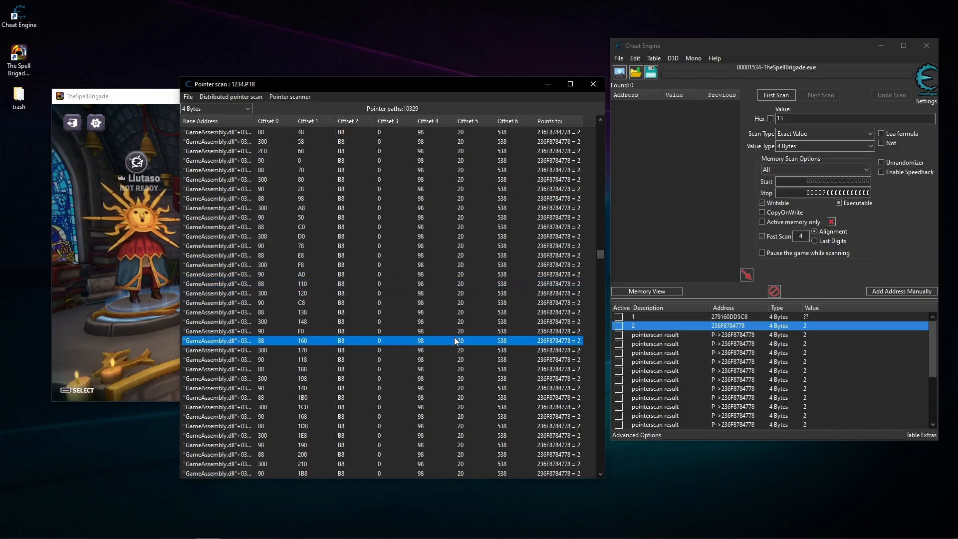
pyautogui.doubleClick(447, 387)
pyautogui.doubleClick(447, 256)
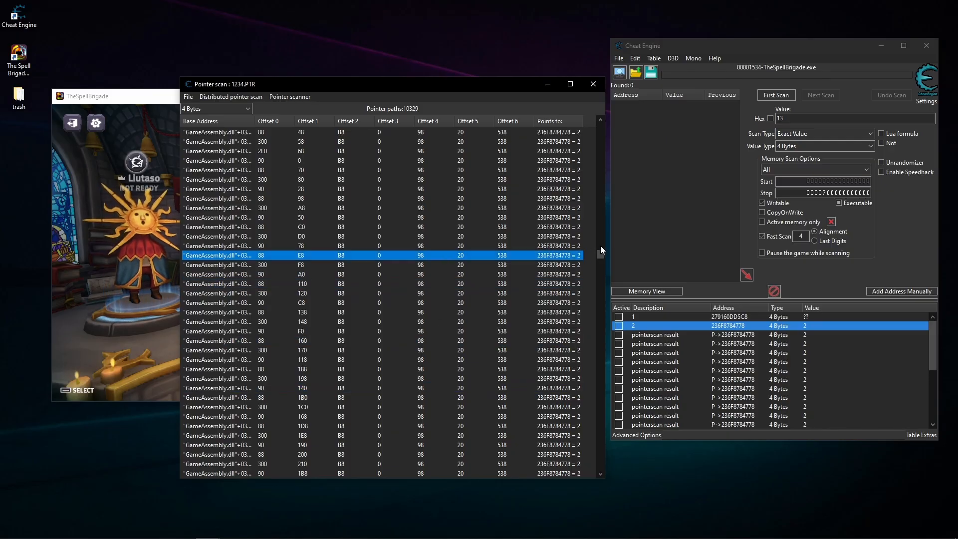
# - Add four pointer paths containing offsets 90, 438, 40, 2A0, 5C8 to the address list
pyautogui.moveTo(601, 250); pyautogui.dragTo(599, 279)
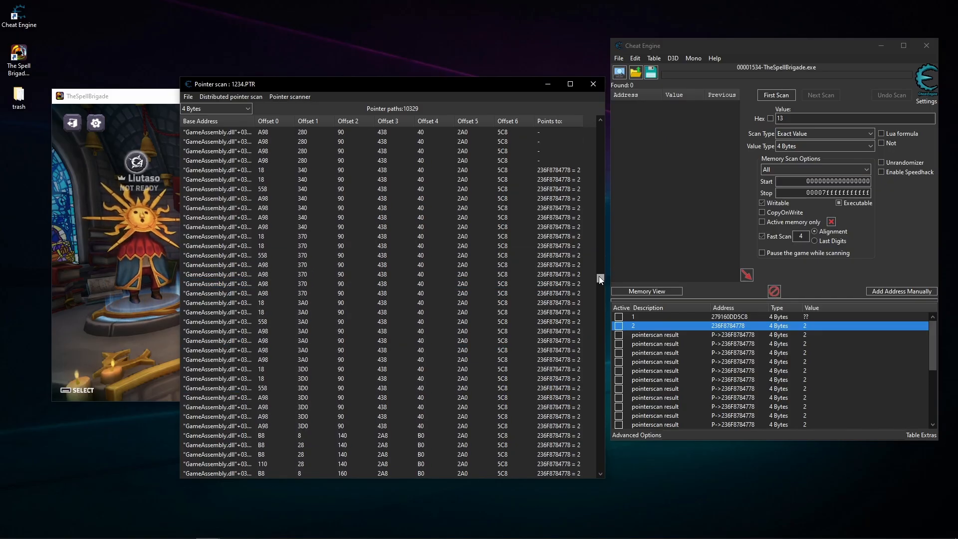
pyautogui.doubleClick(469, 274)
pyautogui.doubleClick(433, 360)
pyautogui.doubleClick(426, 426)
pyautogui.doubleClick(432, 349)
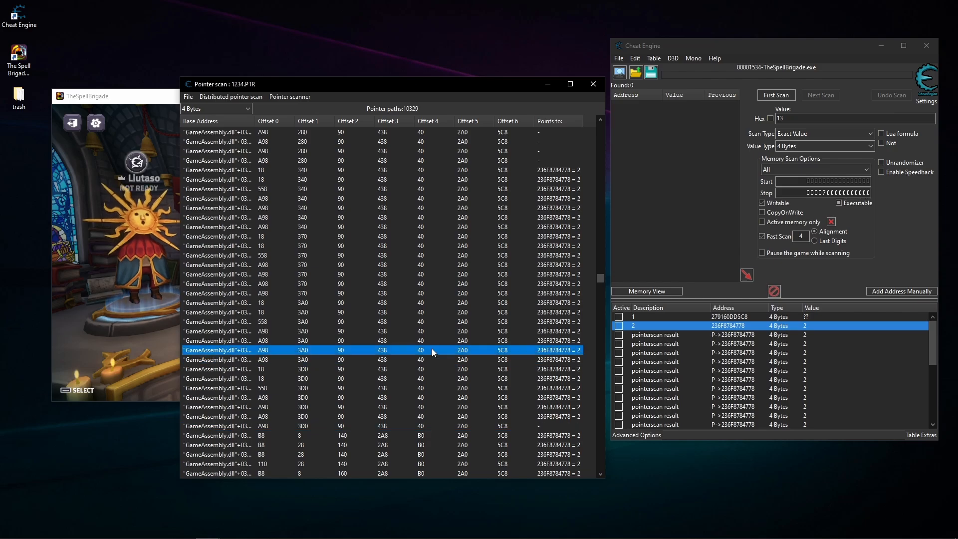
pyautogui.scroll(-8, 432, 350)
# - Examine the addresses and values of the pointerscan results added to the address list, and the remaining pointer paths
pyautogui.click(798, 362)
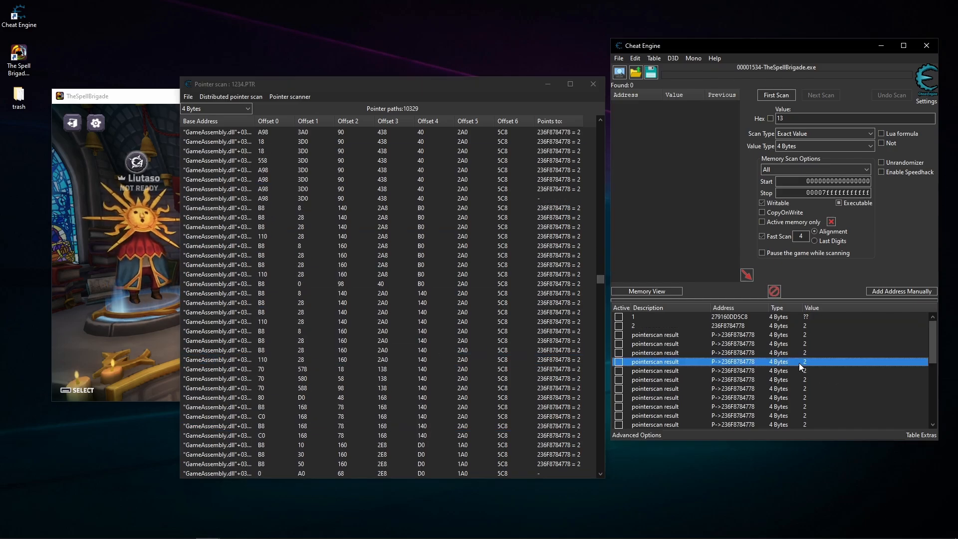
pyautogui.click(751, 385)
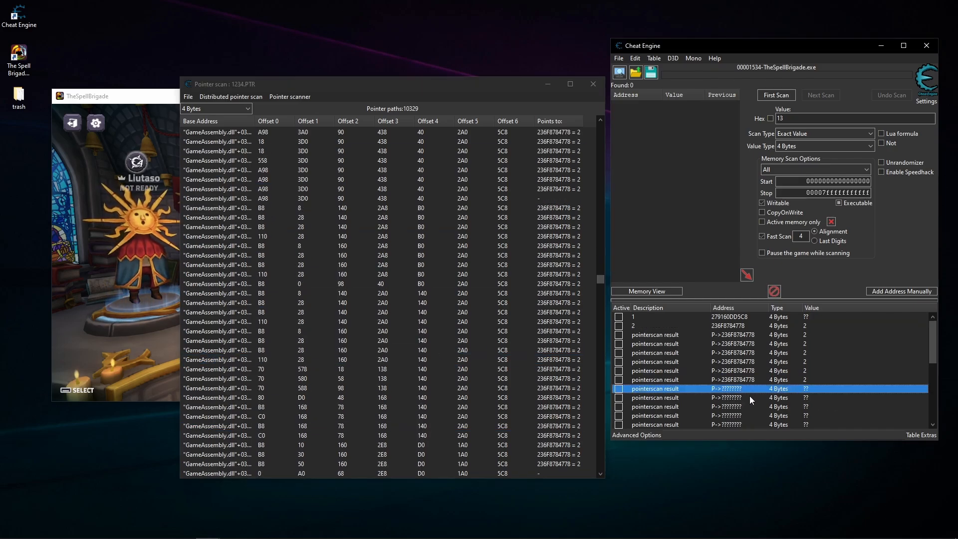
pyautogui.scroll(-5, 764, 405)
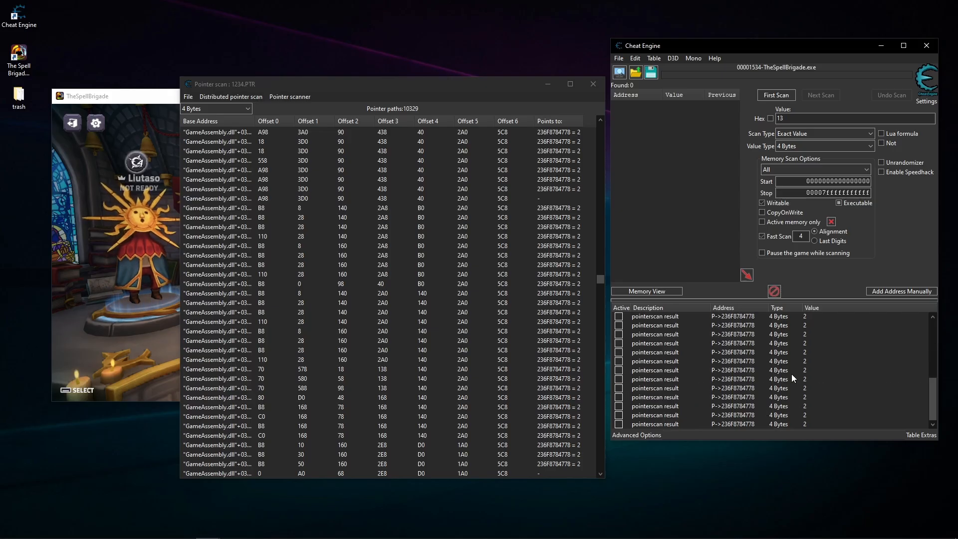
pyautogui.click(523, 322)
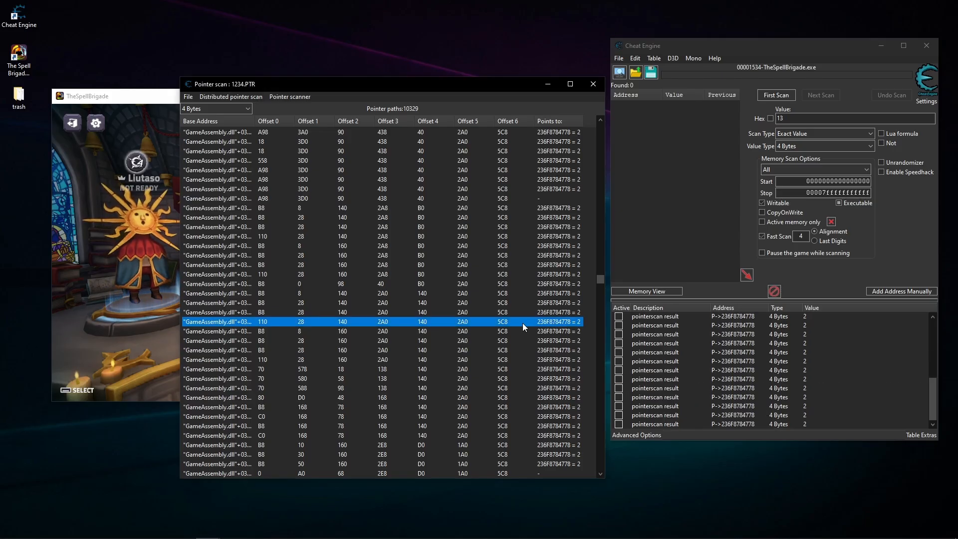
pyautogui.scroll(-7, 523, 322)
pyautogui.scroll(5, 778, 349)
pyautogui.click(762, 344)
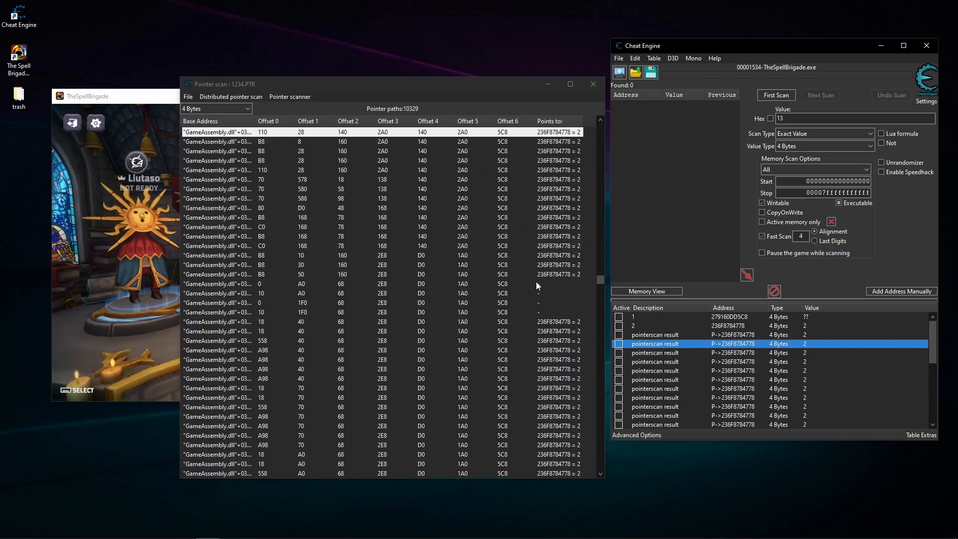
# - Add pointer paths containing offsets 68, 2E8, D0, 1A0, 5C8 to the address list
pyautogui.scroll(-5, 534, 292)
pyautogui.click(487, 237)
pyautogui.click(479, 295)
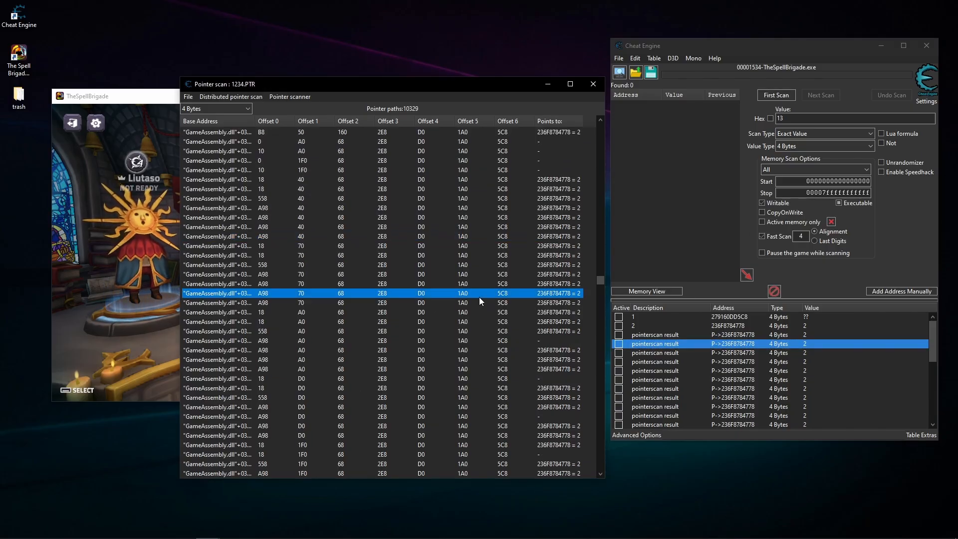
# - Add several pointer paths containing offsets 90, 428, 20, 2A0, 5C8 to the address list
pyautogui.moveTo(602, 280); pyautogui.dragTo(605, 328)
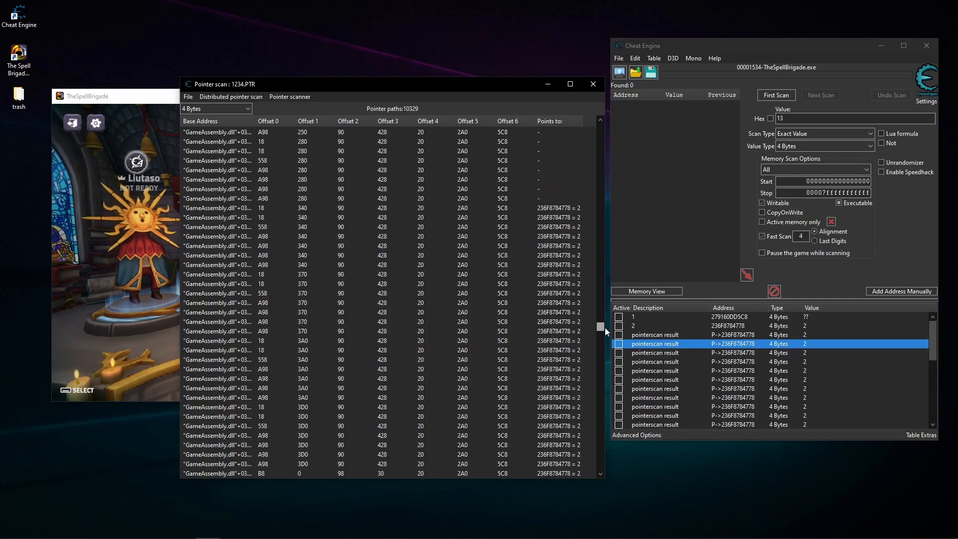
pyautogui.click(483, 217)
pyautogui.click(476, 264)
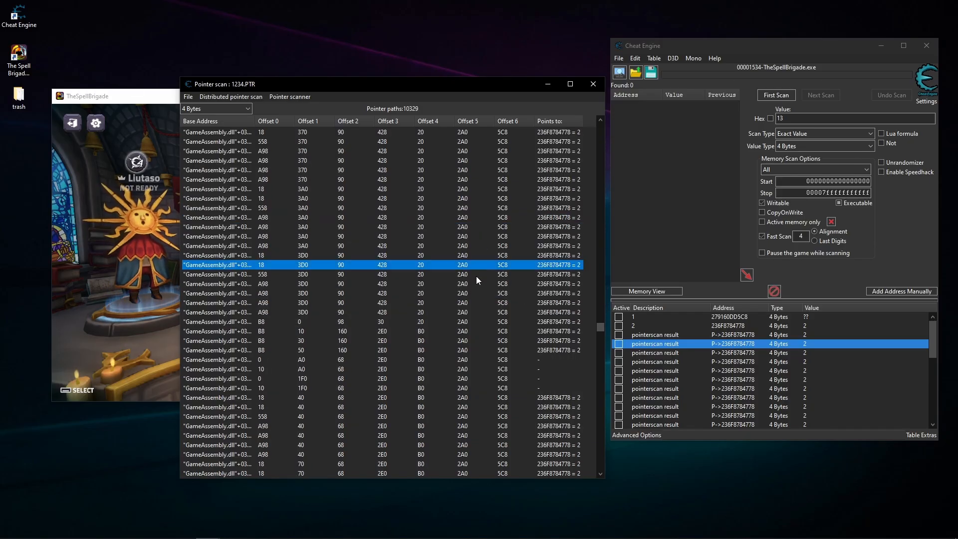
pyautogui.click(477, 311)
pyautogui.click(494, 169)
# - Add several pointer paths containing offsets 68, 2E0, B0, 2A0, 5C8 to the address list
pyautogui.scroll(-11, 501, 235)
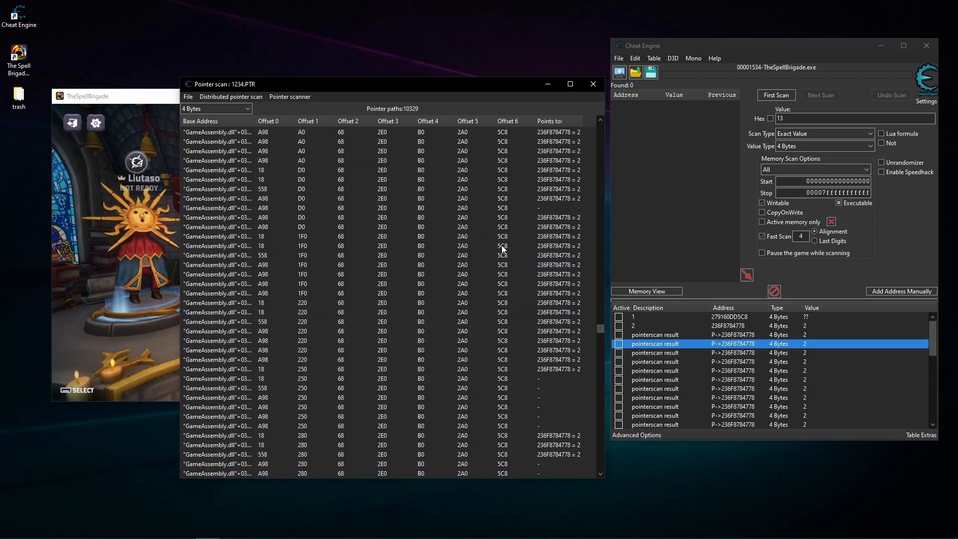
pyautogui.click(480, 178)
pyautogui.click(471, 243)
pyautogui.click(483, 408)
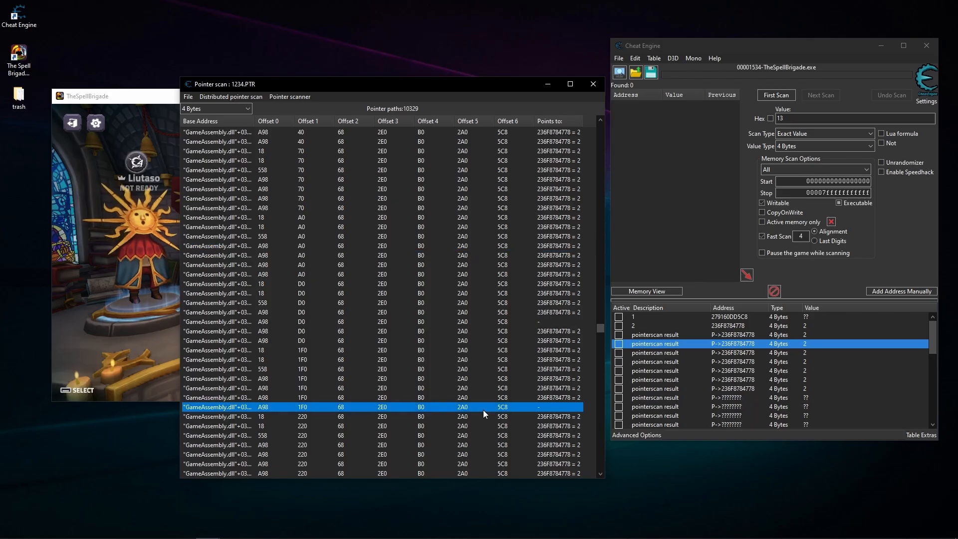
pyautogui.scroll(-6, 550, 349)
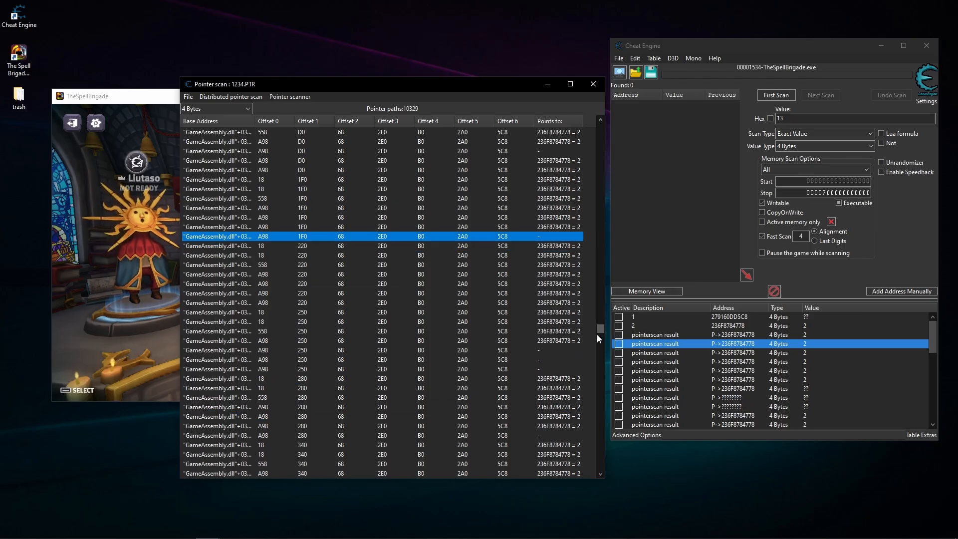
# - Add several pointer paths containing offsets 90, 430, 40, 2A0, 5C8 to the address list
pyautogui.moveTo(600, 331); pyautogui.dragTo(594, 407)
pyautogui.click(480, 227)
pyautogui.doubleClick(468, 293)
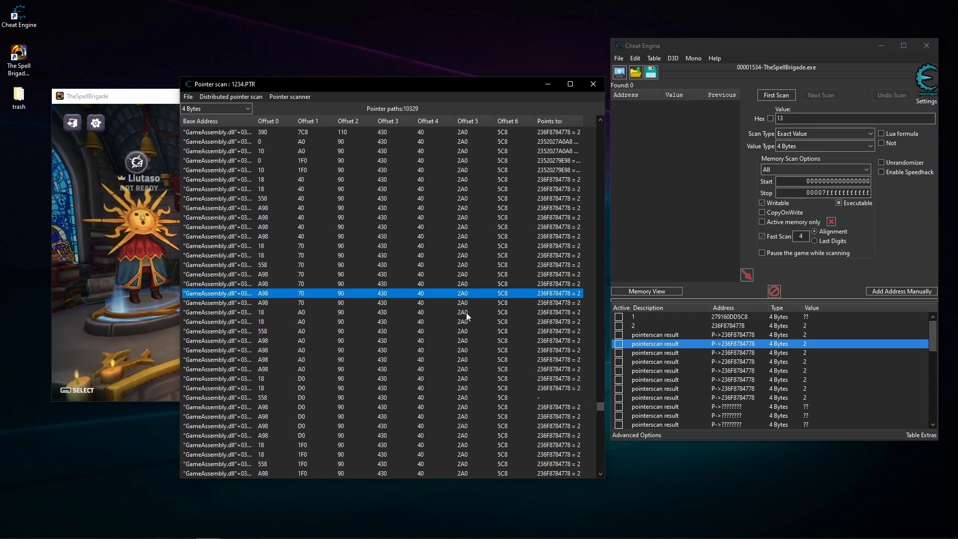
pyautogui.doubleClick(466, 321)
pyautogui.doubleClick(469, 216)
pyautogui.scroll(-6, 549, 327)
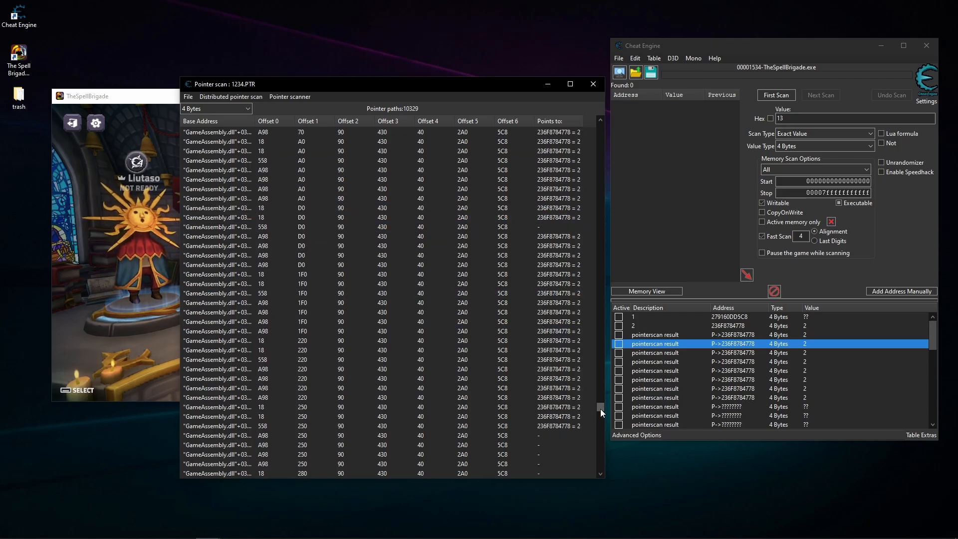
# - Add pointer paths containing offsets 90, 420, 160, 1A0, 5C8 from the end of the results, and close the pointer scan
pyautogui.moveTo(601, 409); pyautogui.dragTo(596, 469)
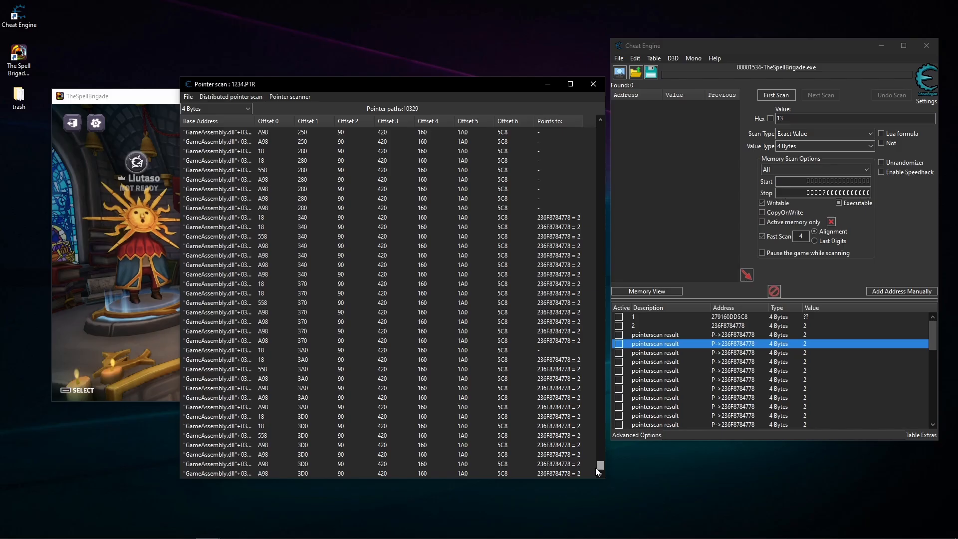
pyautogui.click(449, 284)
pyautogui.click(463, 437)
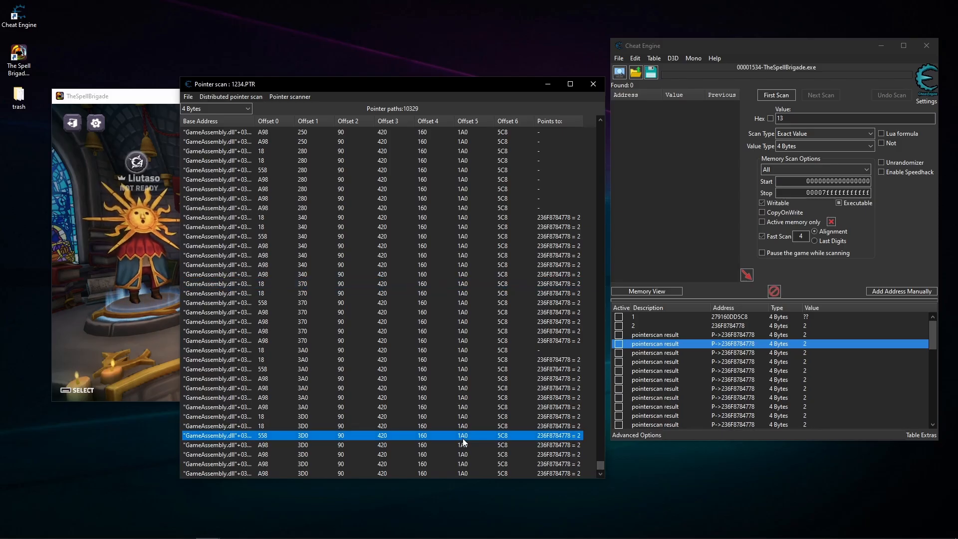
pyautogui.click(468, 398)
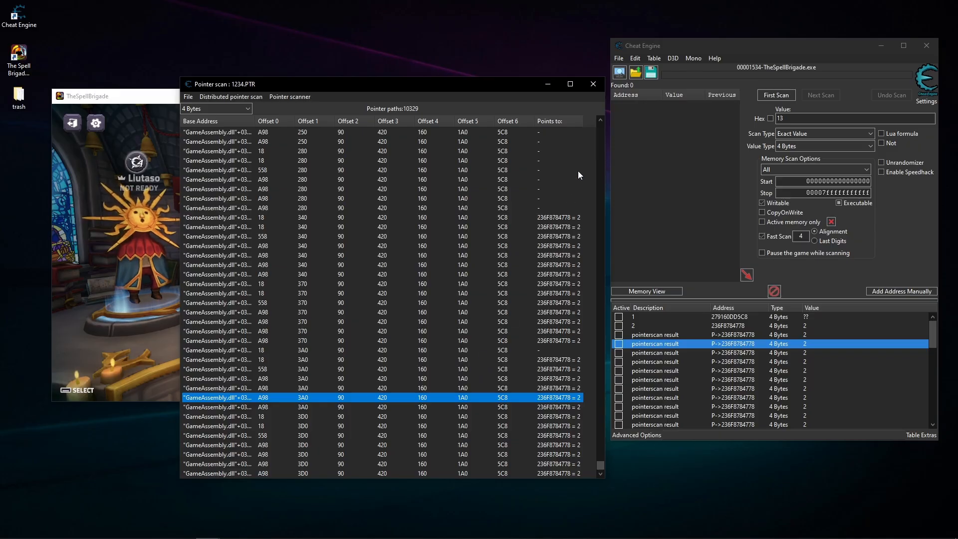
pyautogui.click(593, 84)
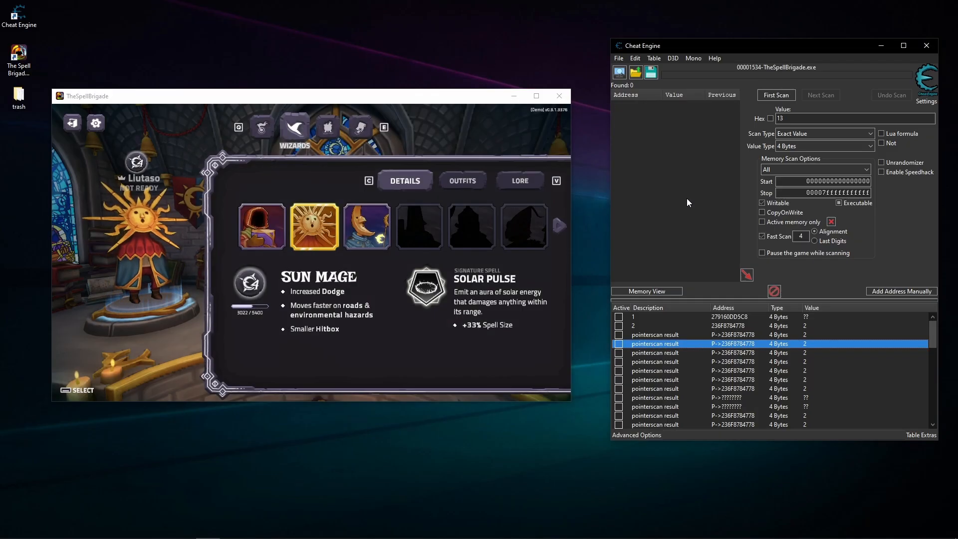
# - Look through the collected pointerscan results in the address list
pyautogui.click(770, 388)
pyautogui.click(767, 397)
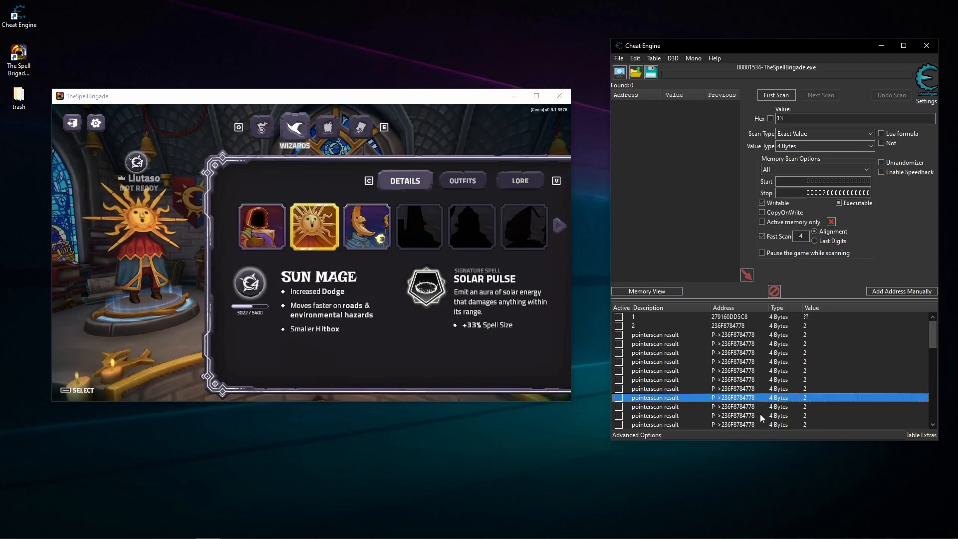
pyautogui.scroll(-10, 786, 338)
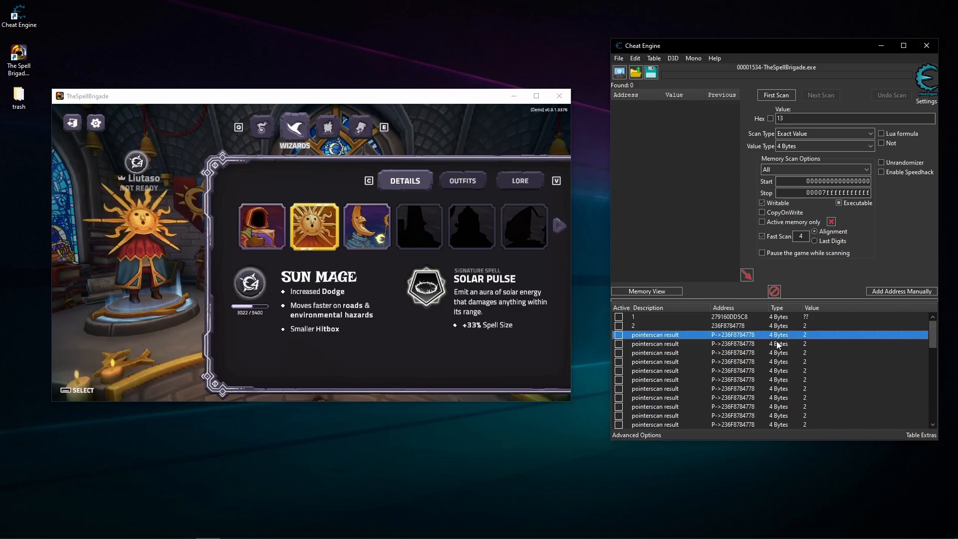
# - Select all the pointerscan results and create a header named Group 1 without address support
pyautogui.keyDown('shift'); pyautogui.click(758, 425); pyautogui.keyUp('shift')
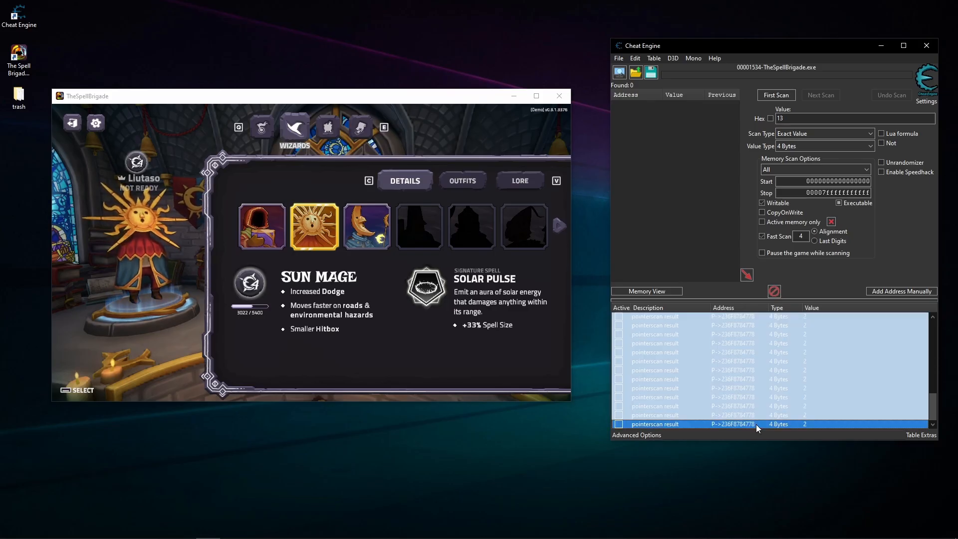
pyautogui.rightClick(756, 424)
pyautogui.click(788, 406)
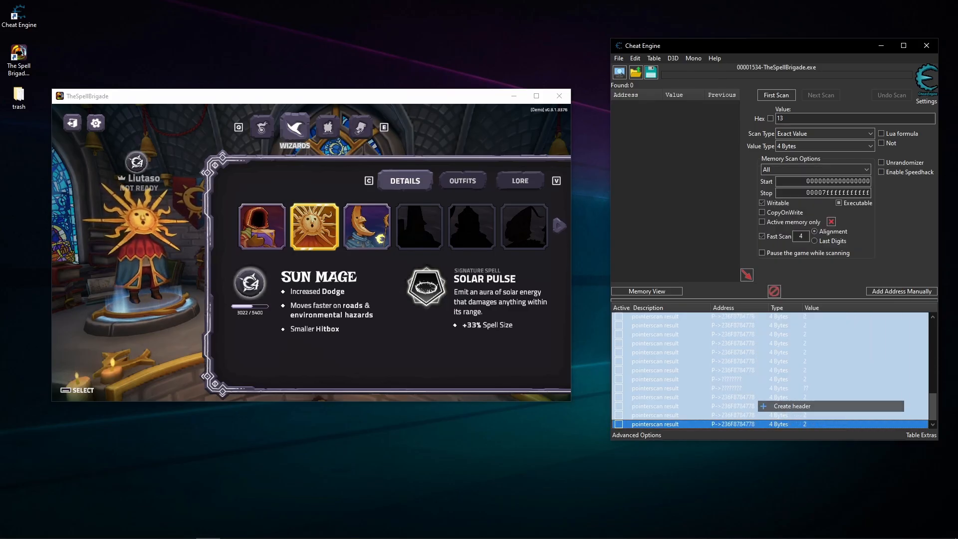
pyautogui.click(537, 288)
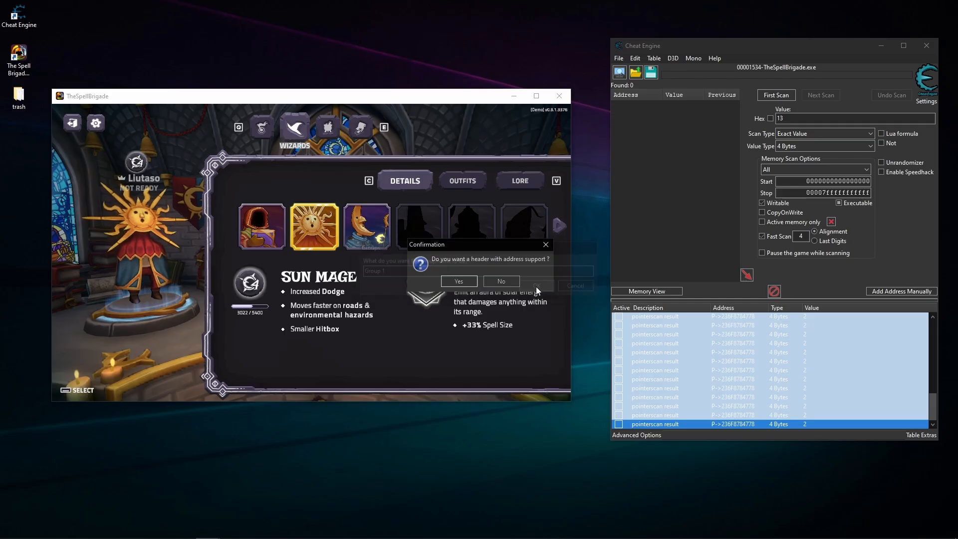
pyautogui.click(502, 281)
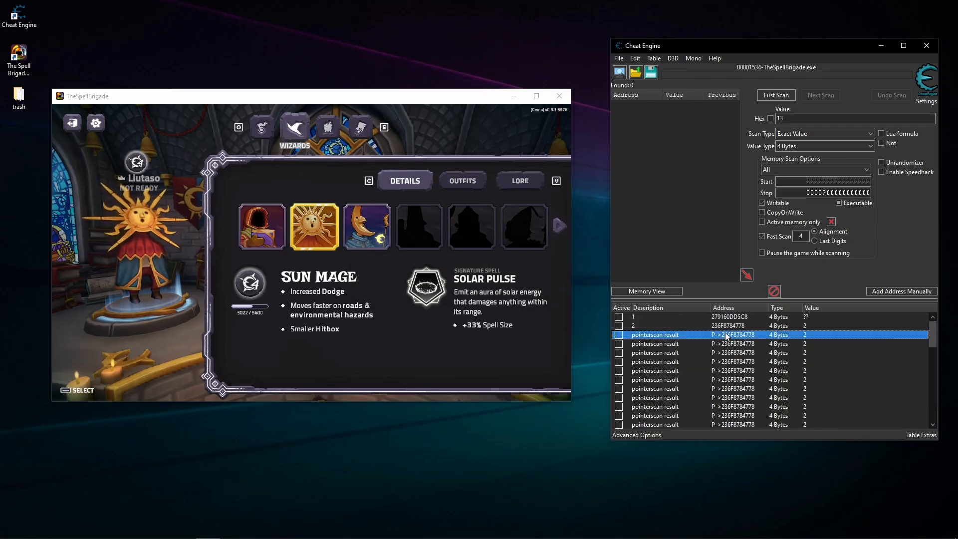
# - Move all the pointerscan results into Group 1 as its children
pyautogui.scroll(-1, 763, 404)
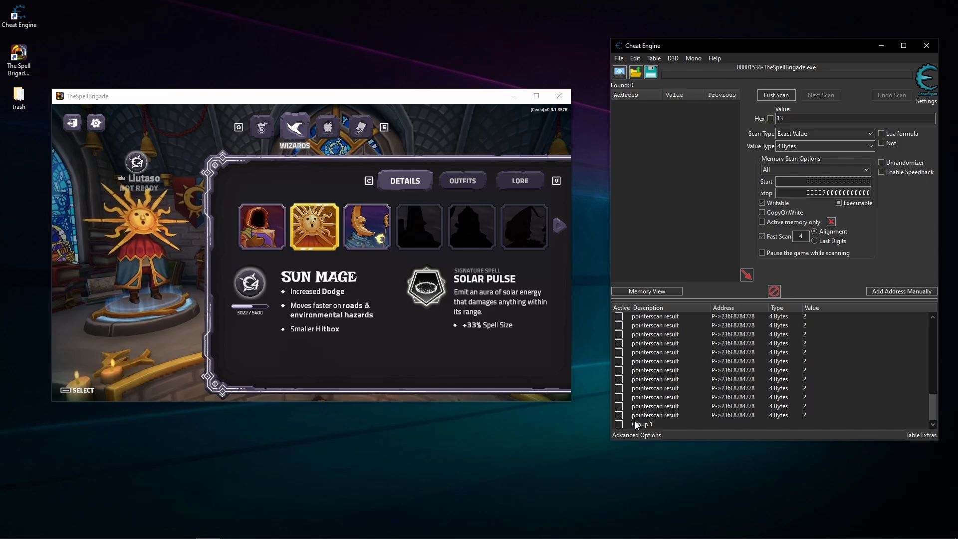
pyautogui.click(650, 416)
pyautogui.scroll(5, 659, 389)
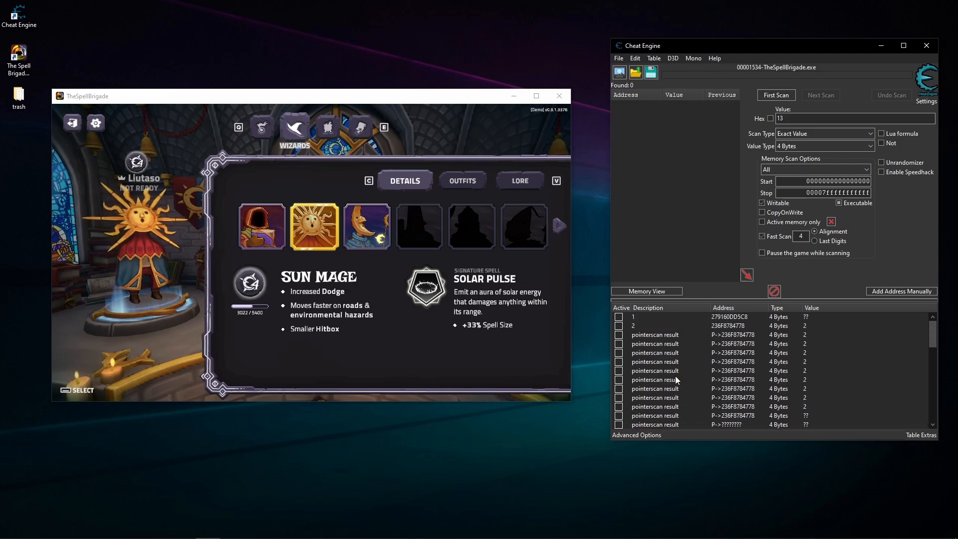
pyautogui.keyDown('shift'); pyautogui.click(648, 336); pyautogui.keyUp('shift')
pyautogui.scroll(-8, 698, 394)
pyautogui.scroll(8, 698, 381)
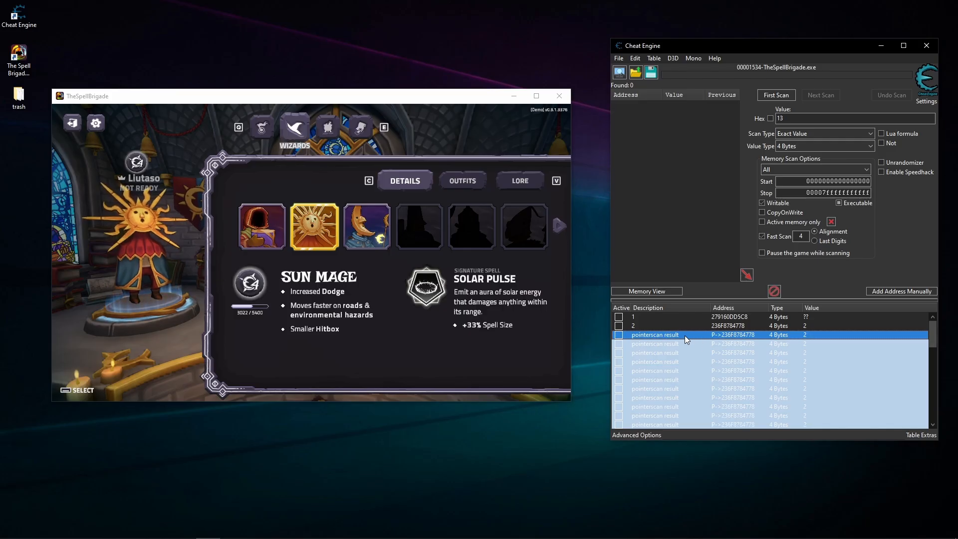
pyautogui.moveTo(693, 335); pyautogui.dragTo(657, 423)
pyautogui.scroll(-8, 728, 396)
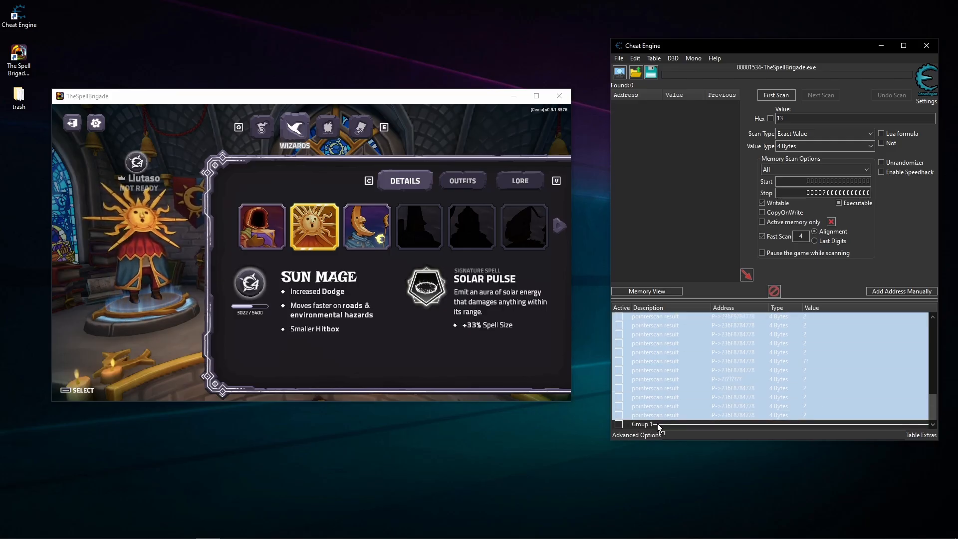
pyautogui.scroll(5, 684, 381)
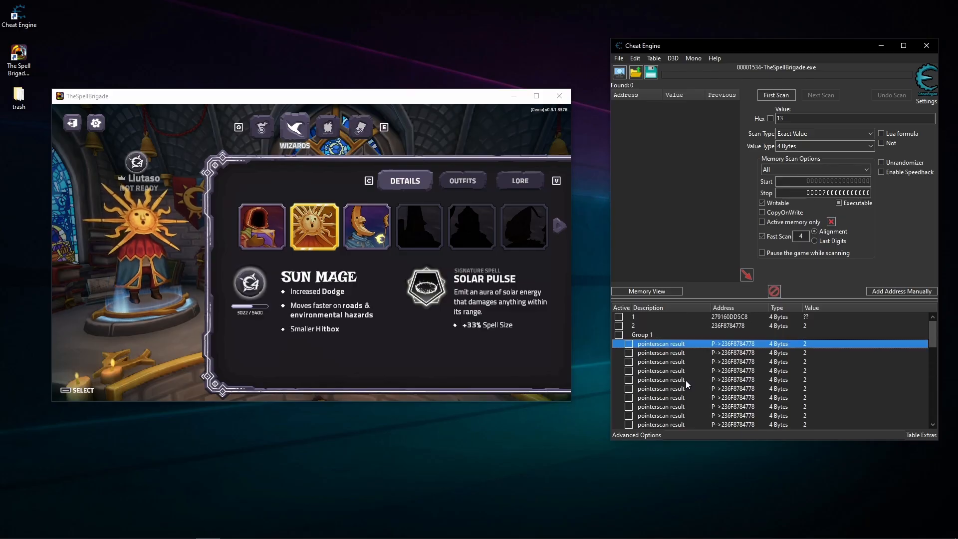
# - Set Group 1 to hide its children when deactivated, test it by showing the results, and leave the group collapsed
pyautogui.rightClick(663, 335)
pyautogui.moveTo(699, 520)
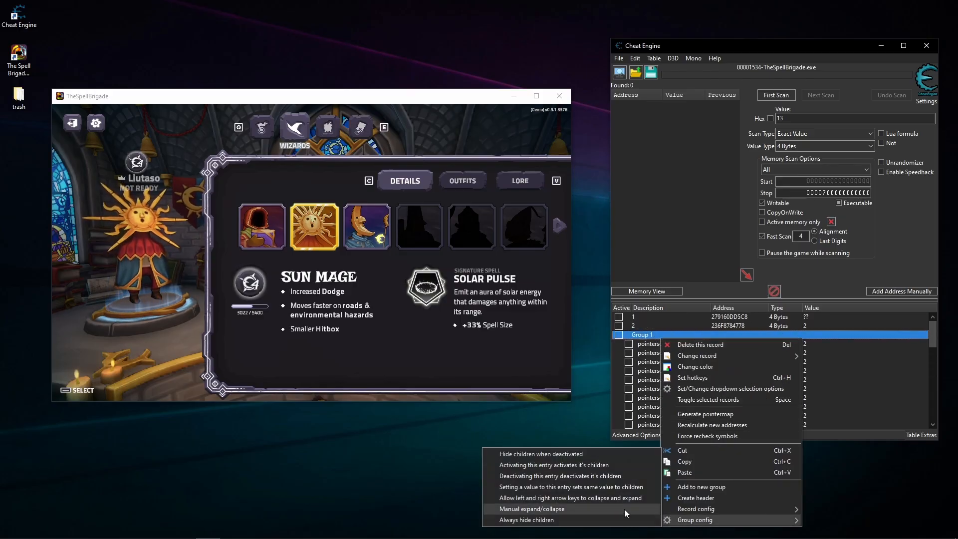
pyautogui.click(574, 455)
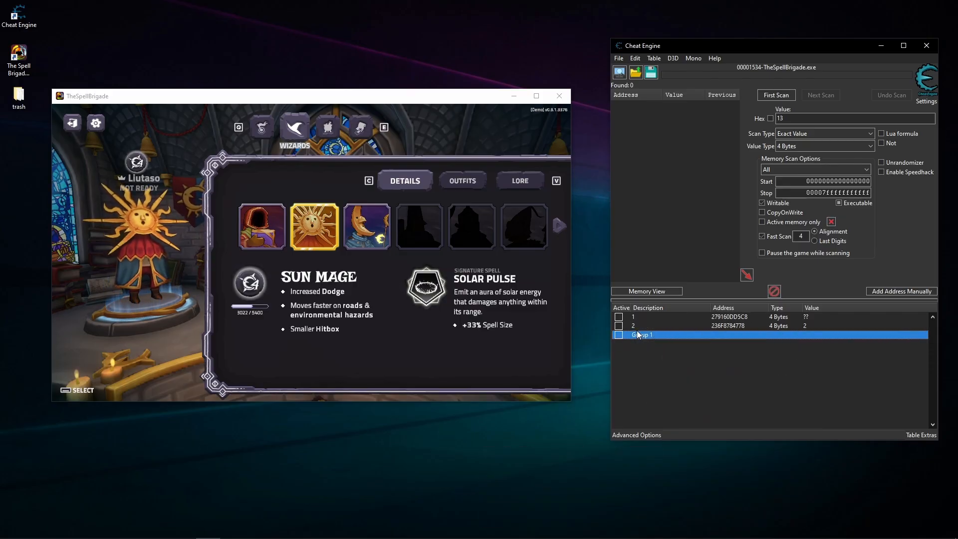
pyautogui.click(619, 336)
pyautogui.click(619, 335)
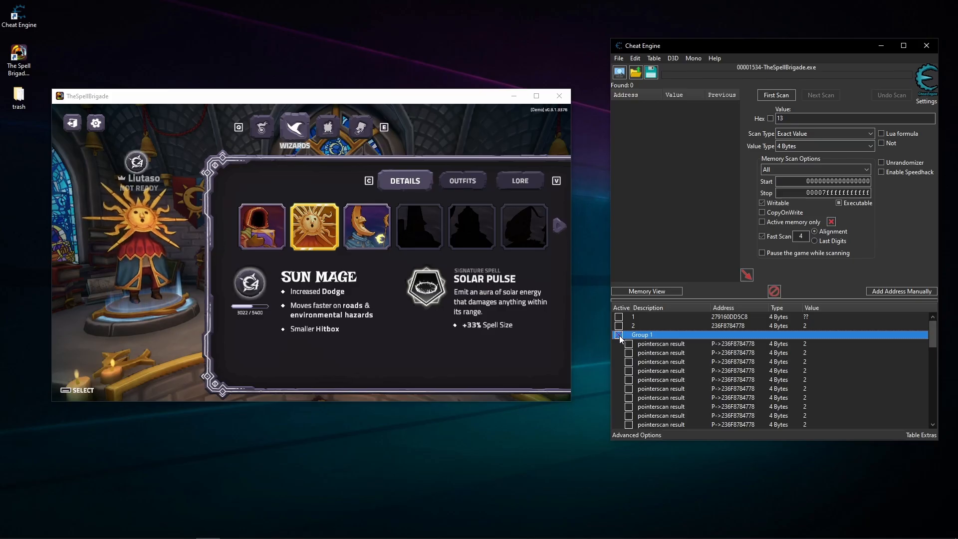
pyautogui.scroll(-2, 799, 367)
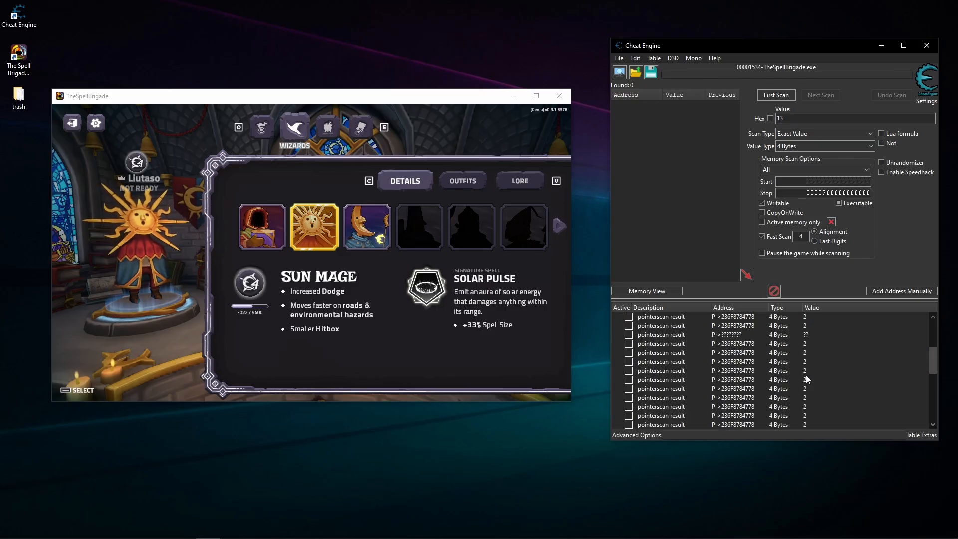
pyautogui.scroll(-5, 806, 379)
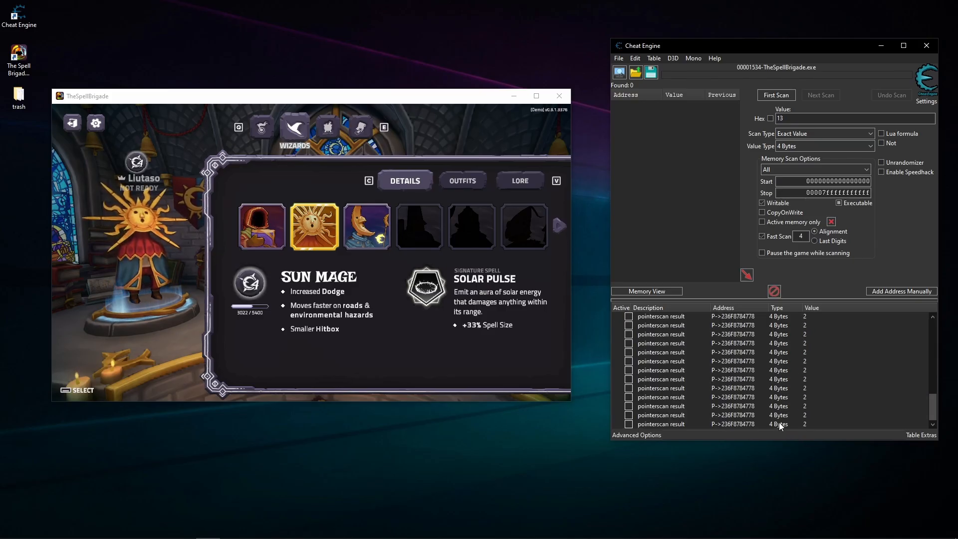
pyautogui.scroll(3, 776, 409)
pyautogui.scroll(10, 772, 407)
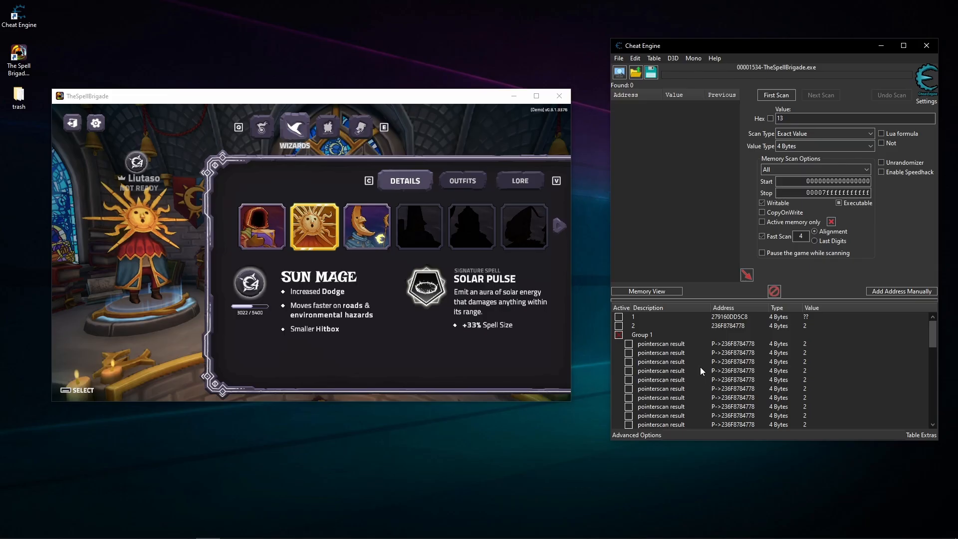
pyautogui.click(619, 336)
# - Switch to The Spell Brigade, close and relaunch it, and enter play from its main menu
pyautogui.click(509, 272)
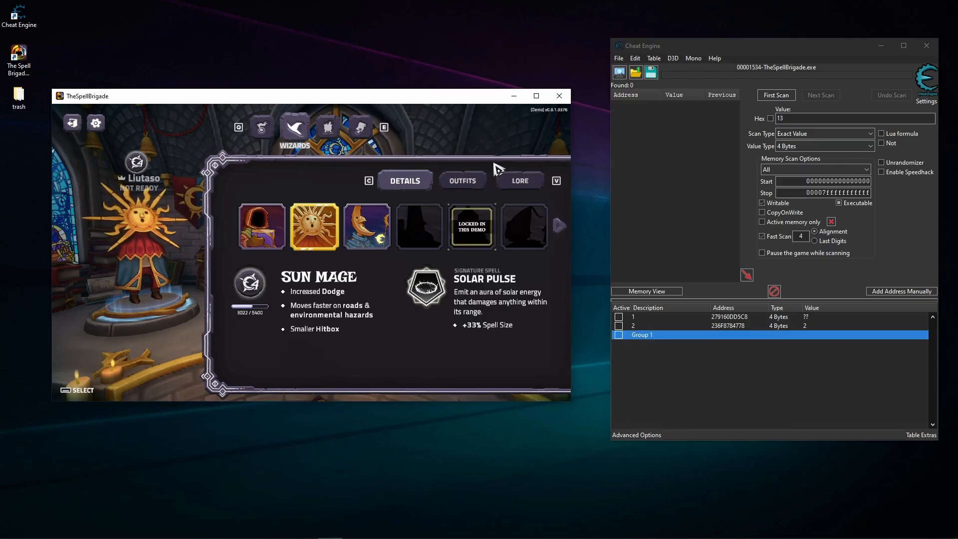
pyautogui.click(554, 100)
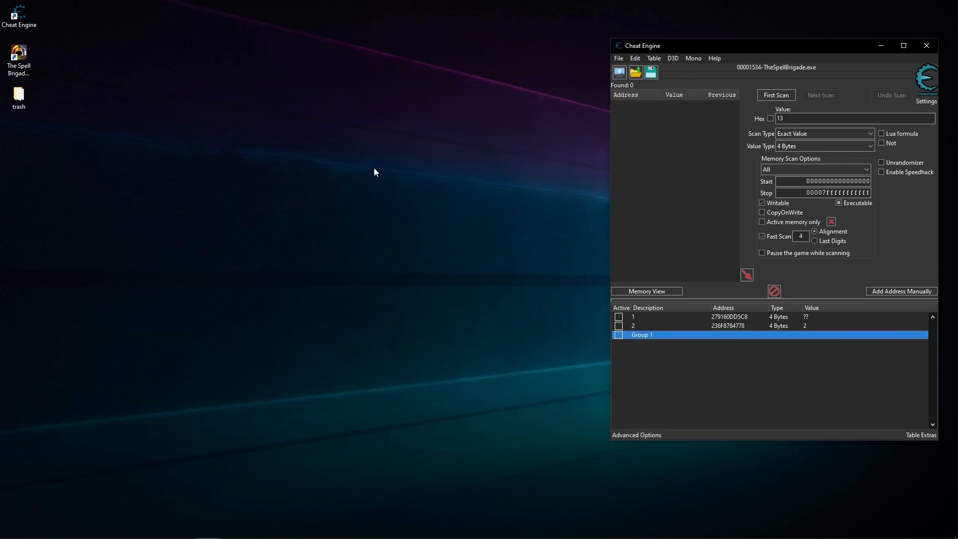
pyautogui.doubleClick(18, 57)
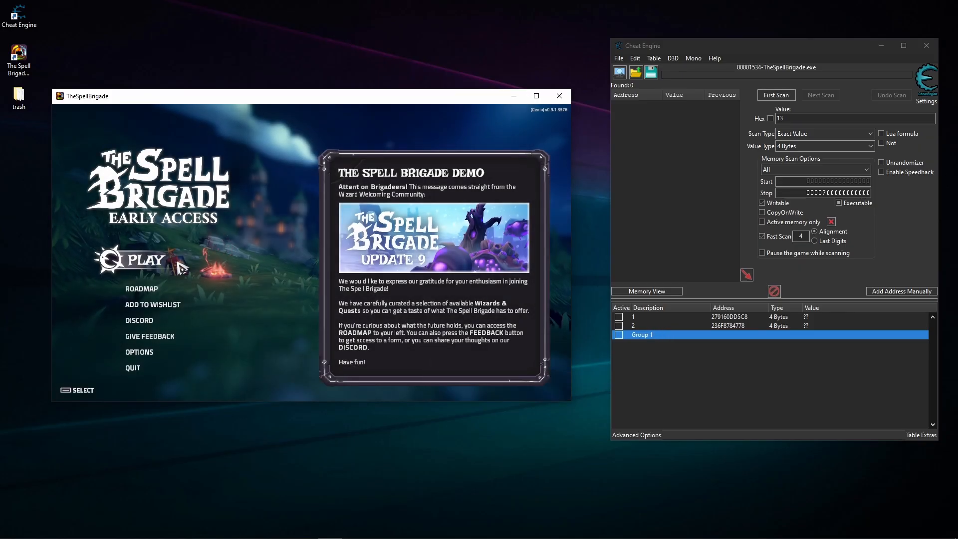
pyautogui.click(174, 263)
# - Attach Cheat Engine to the restarted TheSpellBrigade process, keeping the current address list
pyautogui.click(620, 72)
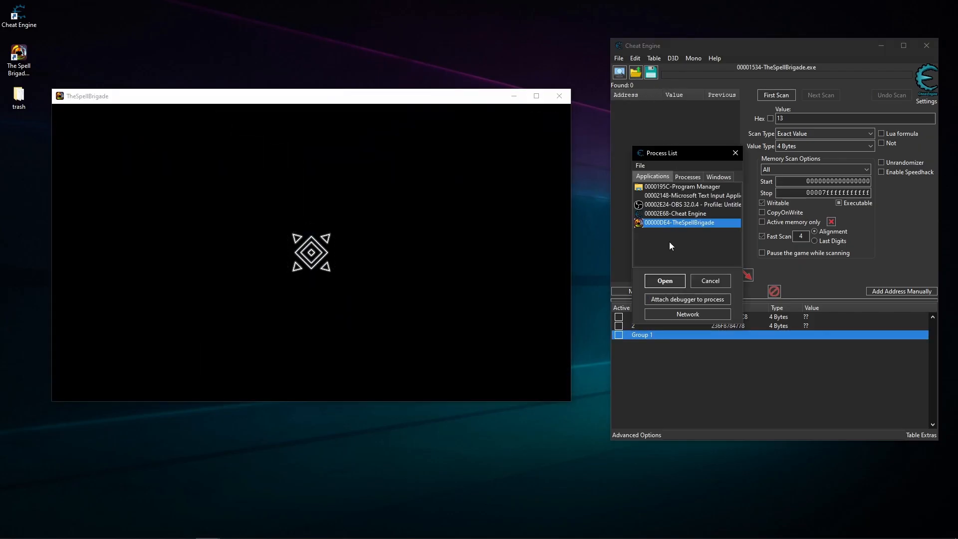
pyautogui.click(663, 281)
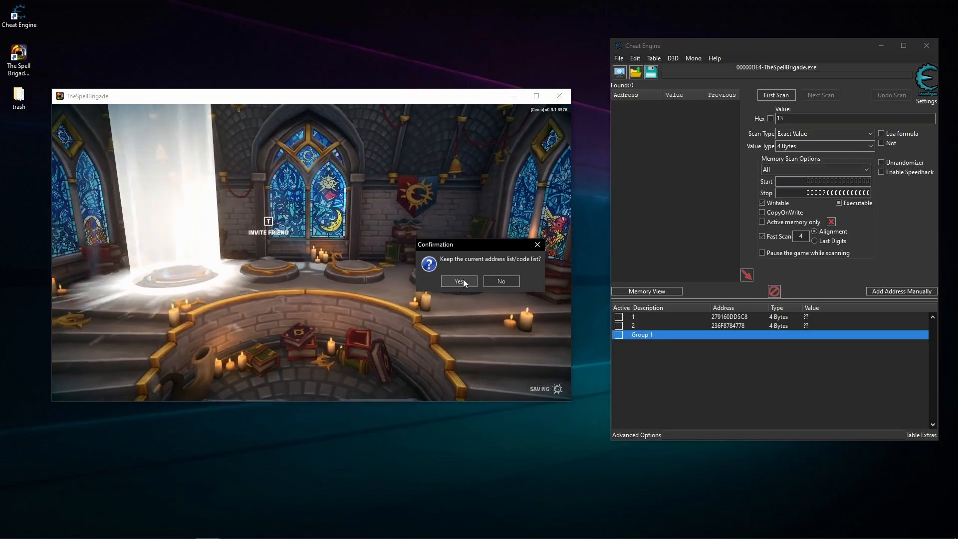
pyautogui.click(453, 278)
pyautogui.click(690, 360)
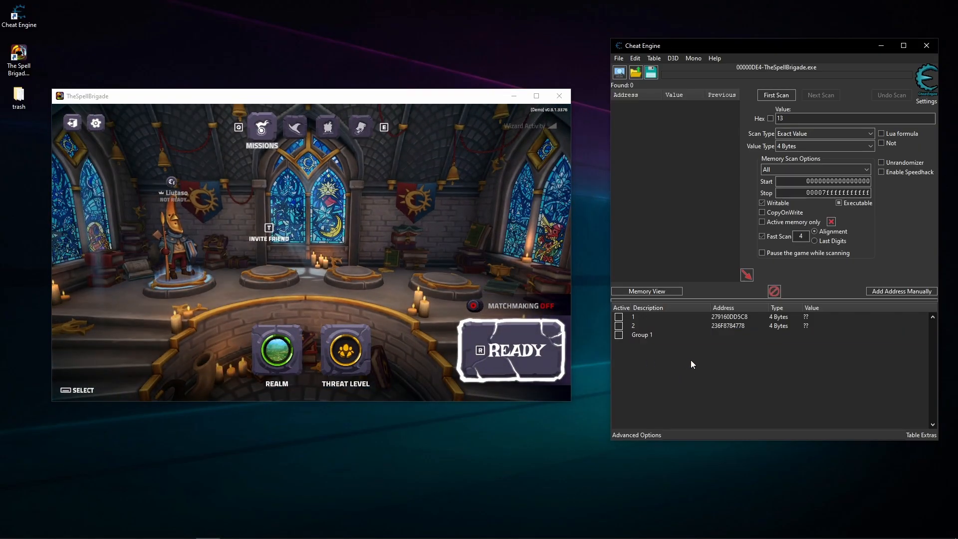
# - Expand Group 1 and examine which pointerscan results still resolve after the game restart
pyautogui.click(624, 336)
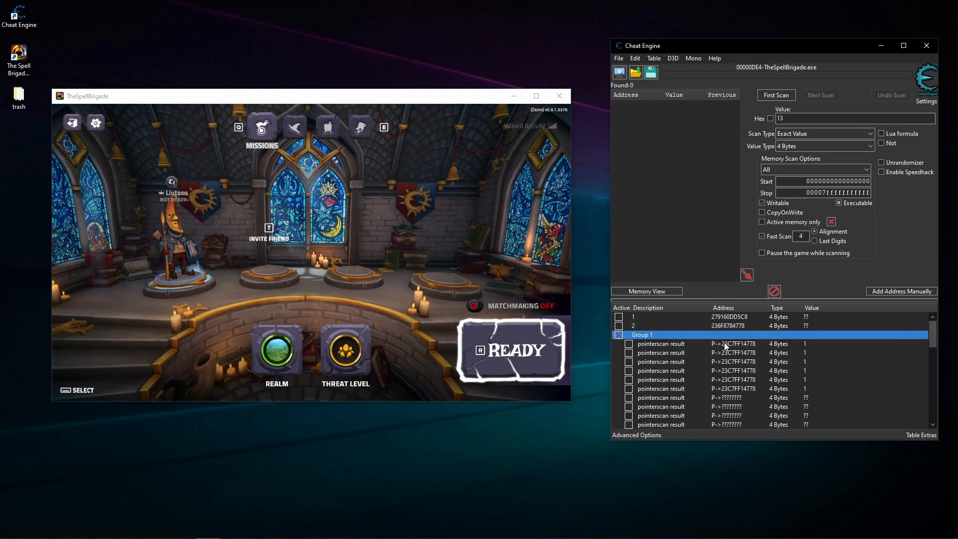
pyautogui.scroll(-3, 724, 342)
pyautogui.scroll(3, 789, 343)
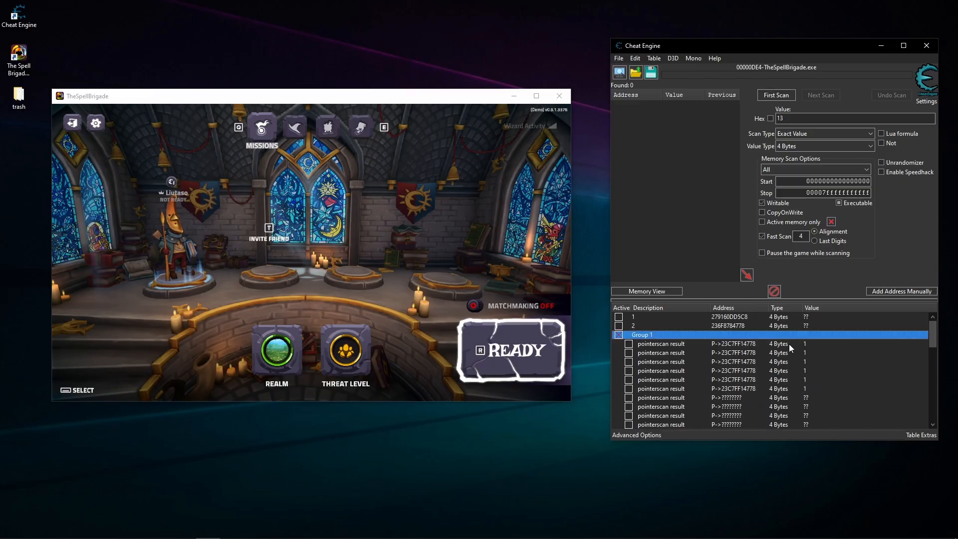
pyautogui.click(798, 334)
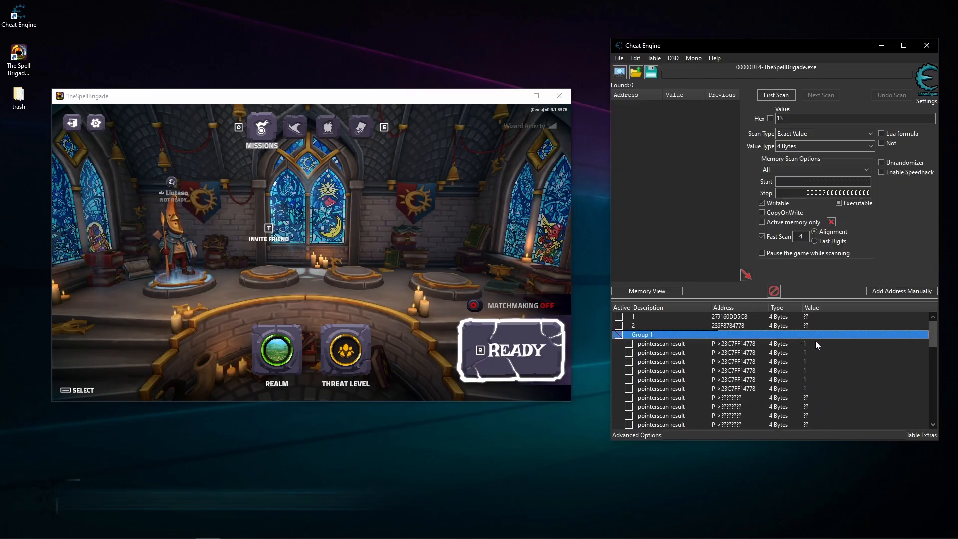
pyautogui.click(817, 361)
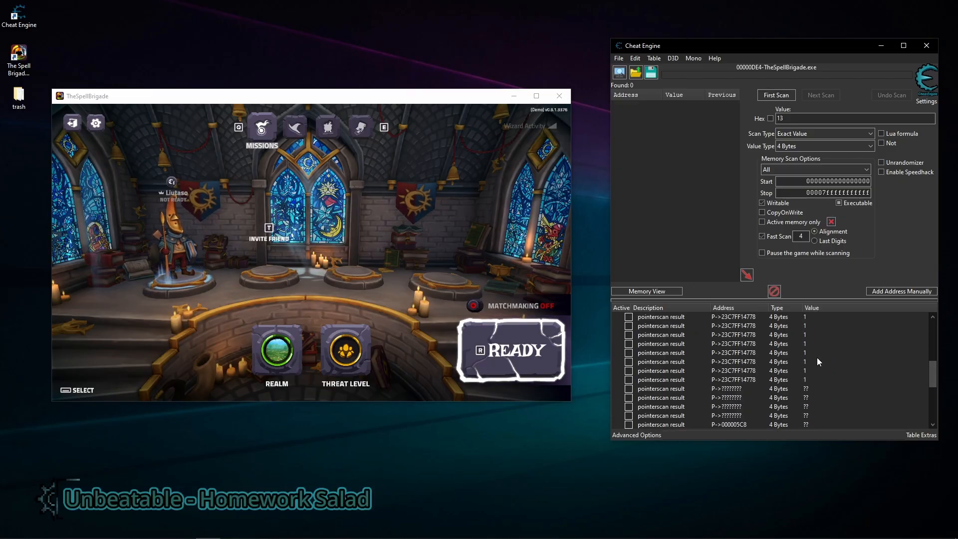
pyautogui.scroll(6, 817, 358)
pyautogui.scroll(1, 810, 369)
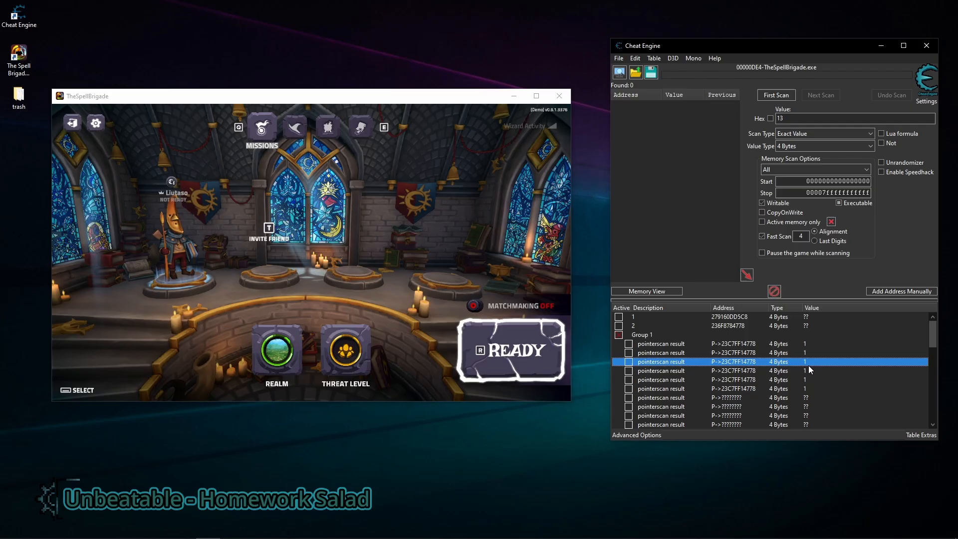
# - Delete the outdated address entries 1 and 2 above Group 1
pyautogui.click(806, 325)
pyautogui.keyDown('shift'); pyautogui.click(807, 317); pyautogui.keyUp('shift')
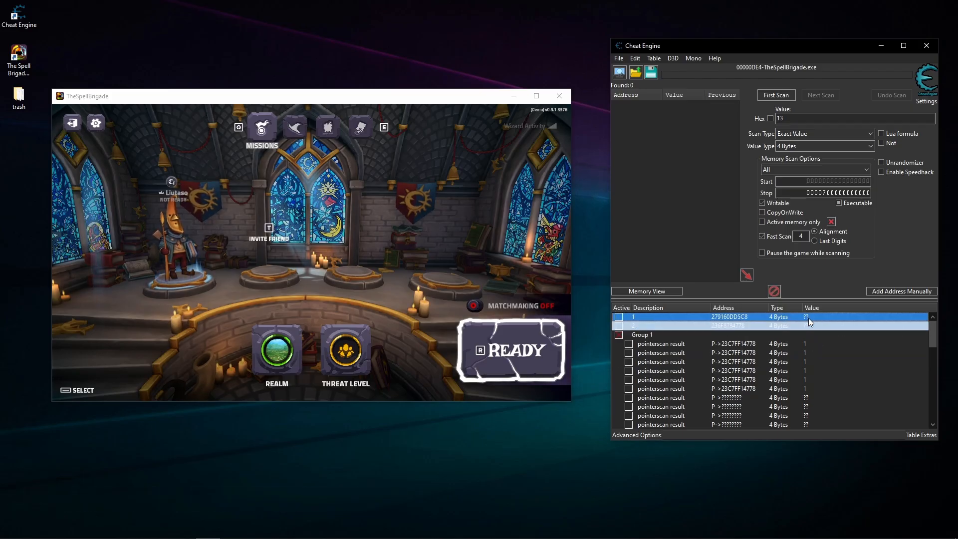
pyautogui.press('Delete')
pyautogui.click(475, 286)
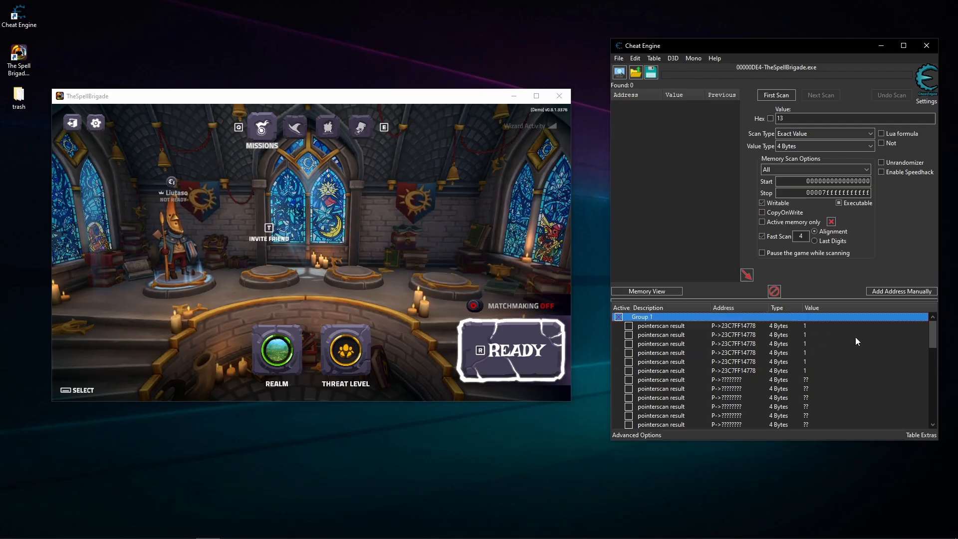
# - Delete the first block of unresolved pointerscan results, shown with ?? values, from Group 1
pyautogui.click(810, 381)
pyautogui.scroll(-3, 803, 376)
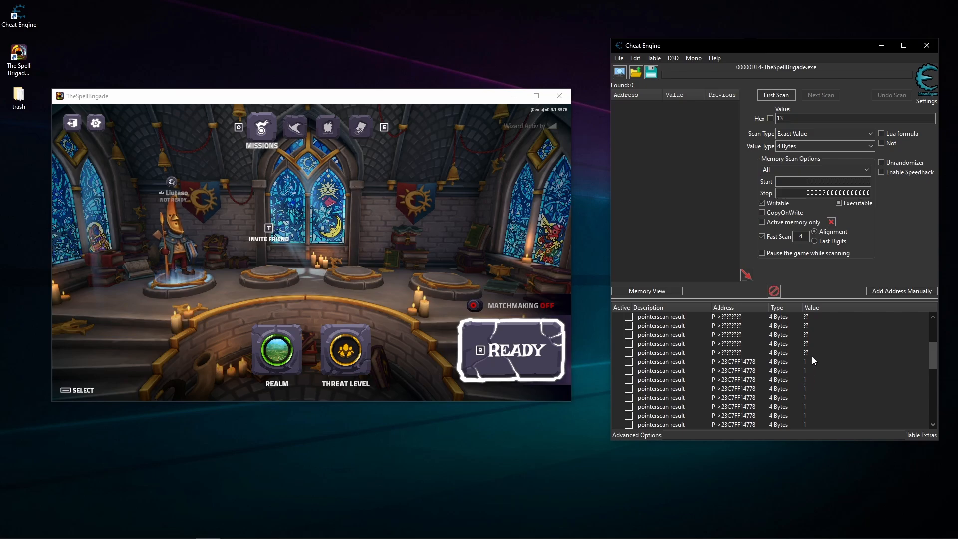
pyautogui.click(811, 354)
pyautogui.scroll(3, 810, 352)
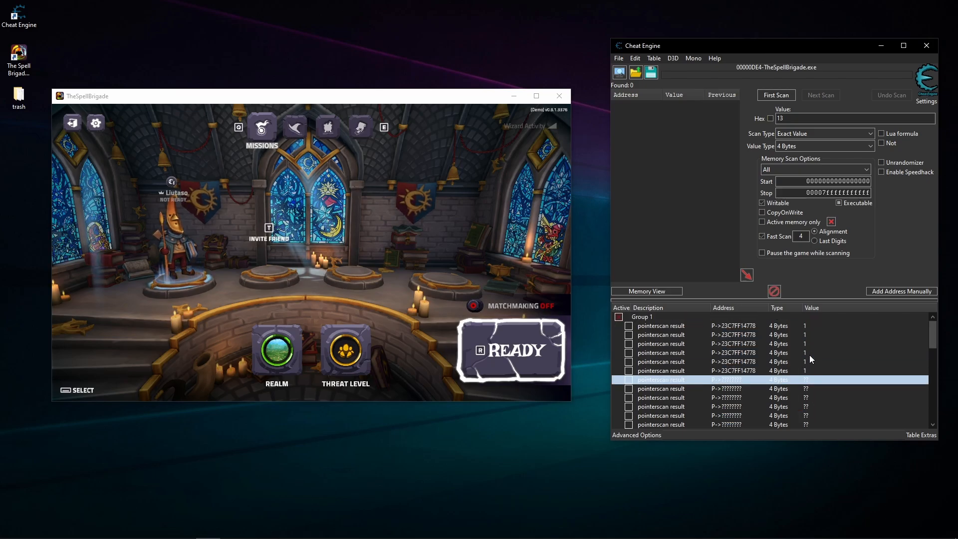
pyautogui.scroll(-1, 809, 371)
pyautogui.click(809, 377)
pyautogui.click(808, 355)
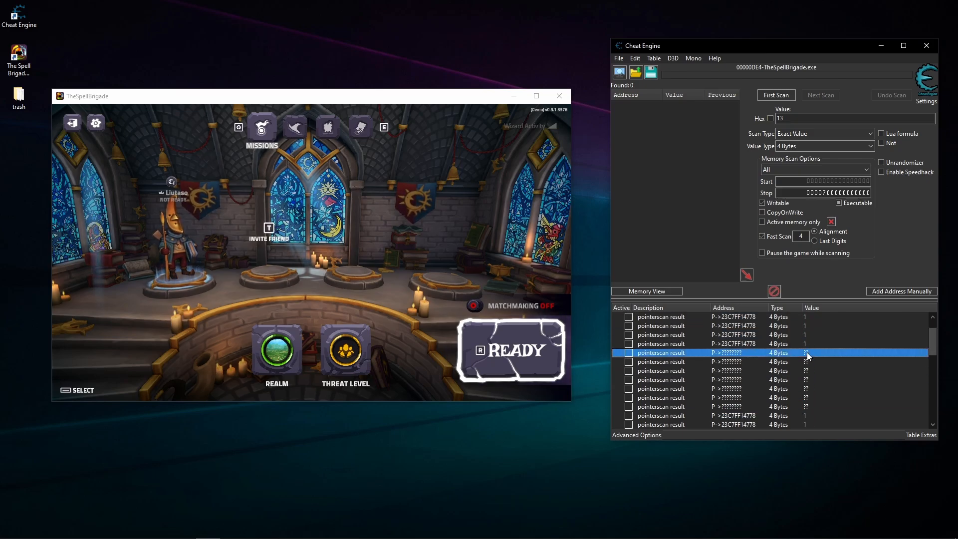
pyautogui.keyDown('shift'); pyautogui.click(803, 406); pyautogui.keyUp('shift')
pyautogui.press('Delete')
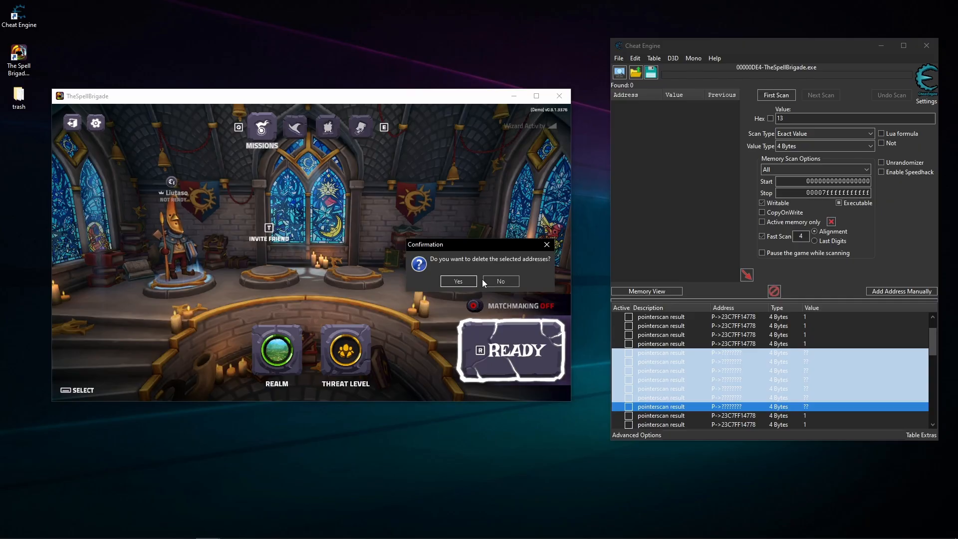
pyautogui.click(458, 282)
# - Delete the trailing block of broken pointerscan results from Group 1, including those resolving to other addresses
pyautogui.scroll(-1, 783, 387)
pyautogui.click(788, 388)
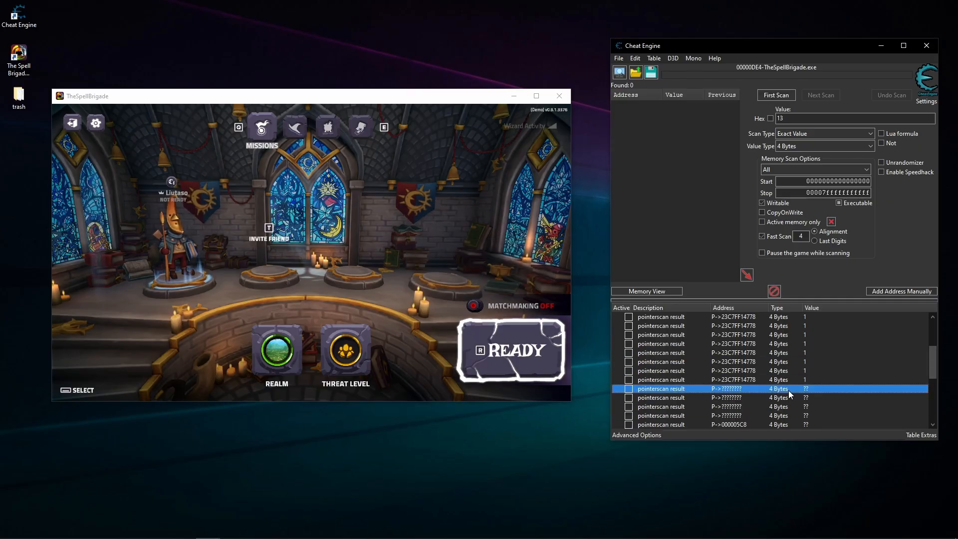
pyautogui.scroll(-2, 788, 390)
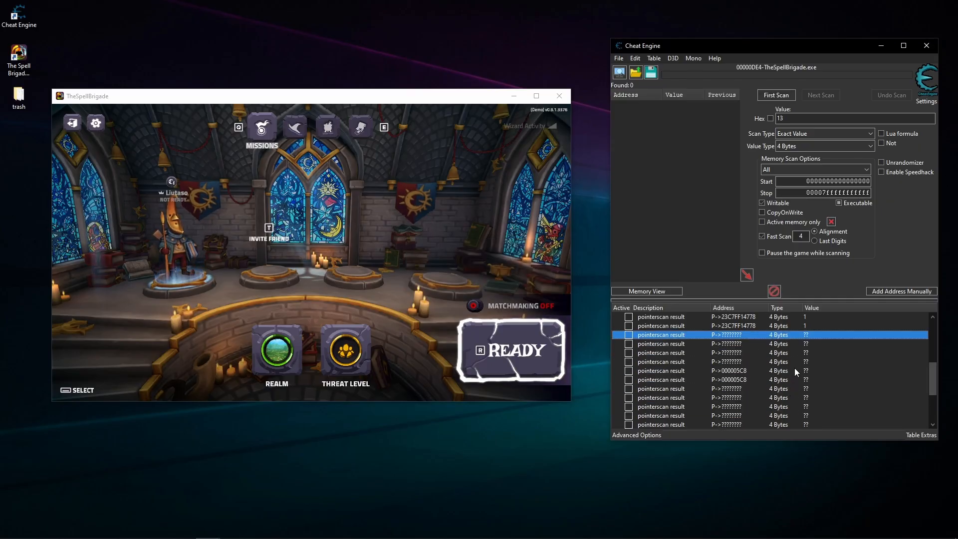
pyautogui.scroll(-3, 793, 377)
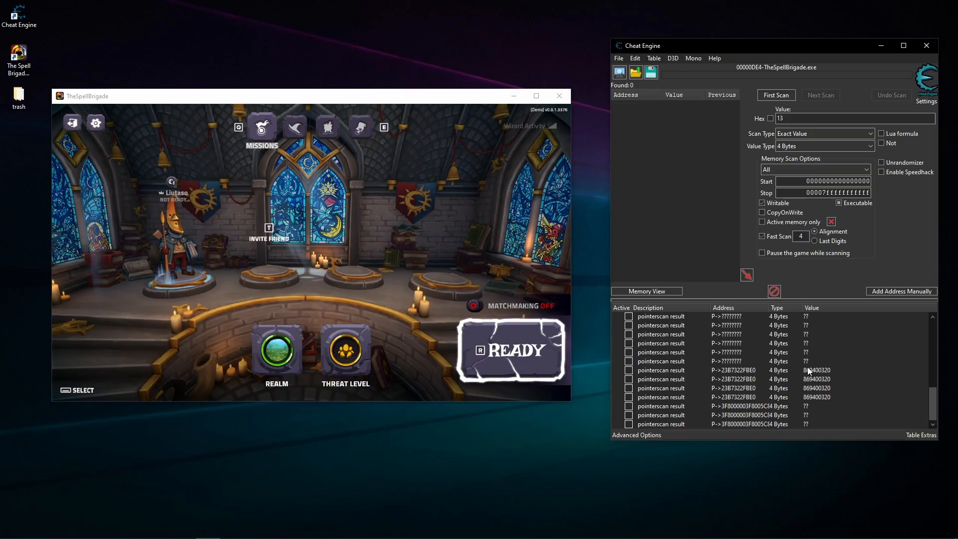
pyautogui.keyDown('shift'); pyautogui.click(816, 423); pyautogui.keyUp('shift')
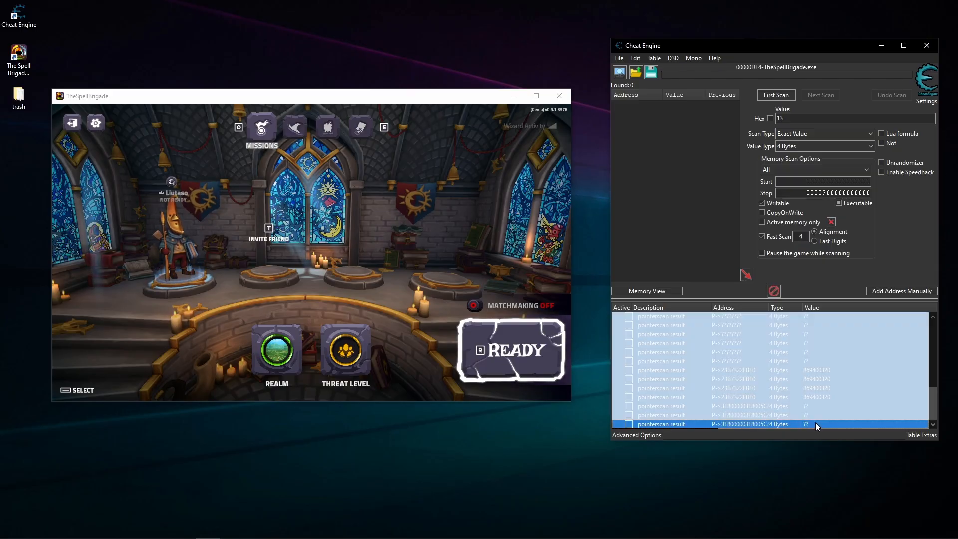
pyautogui.press('Delete')
pyautogui.click(473, 279)
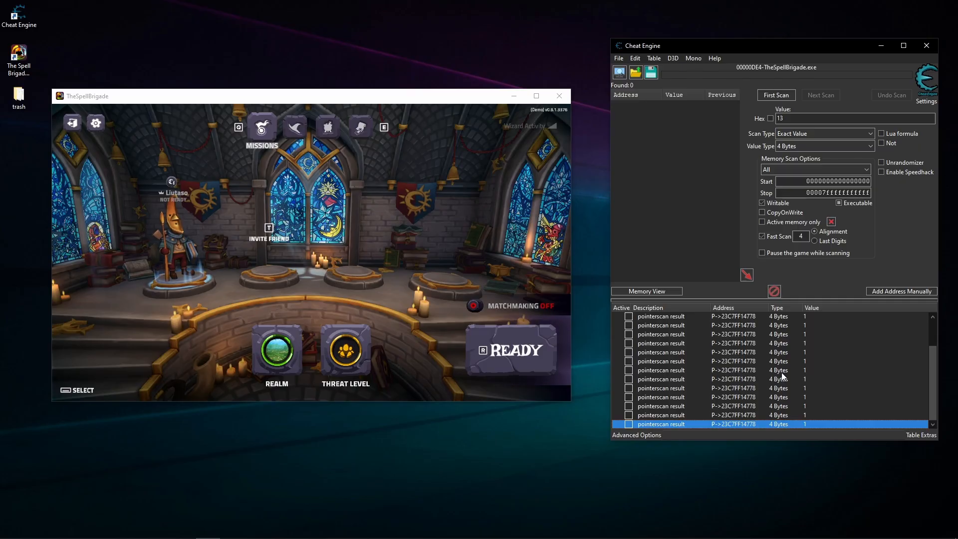
# - Select the Sun Mage on the game's Wizards screen and check whether the remaining pointerscan results follow the change
pyautogui.scroll(1, 781, 372)
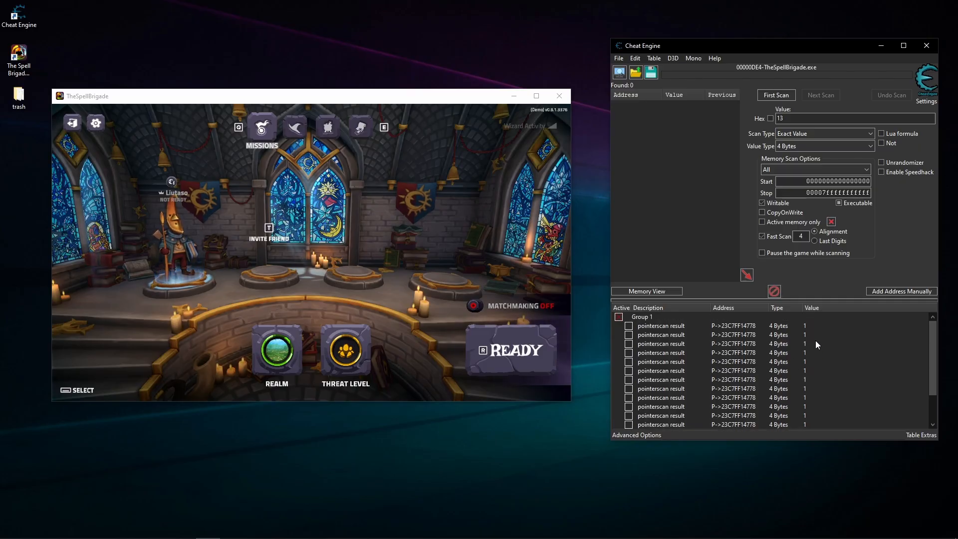
pyautogui.click(408, 197)
pyautogui.click(296, 129)
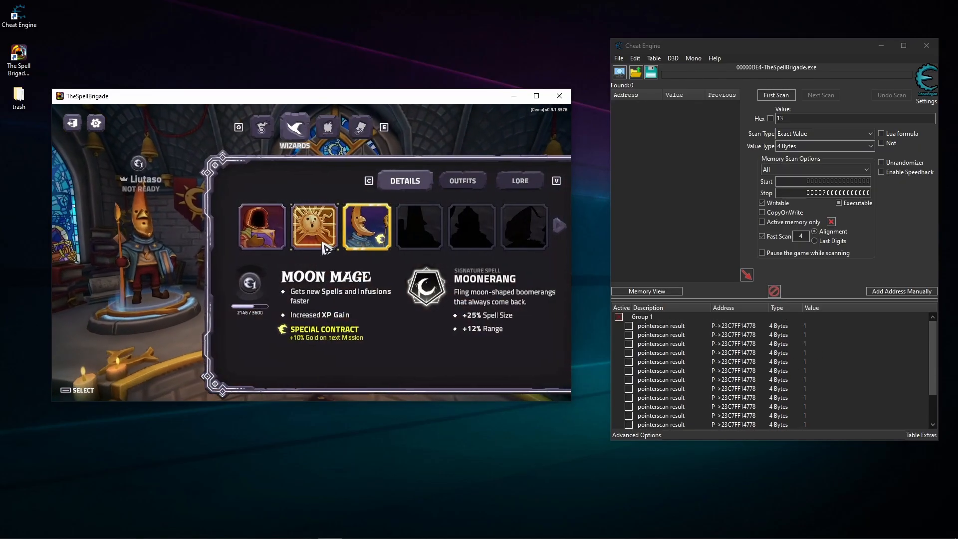
pyautogui.click(314, 226)
pyautogui.click(794, 361)
pyautogui.scroll(-2, 795, 358)
pyautogui.scroll(2, 795, 359)
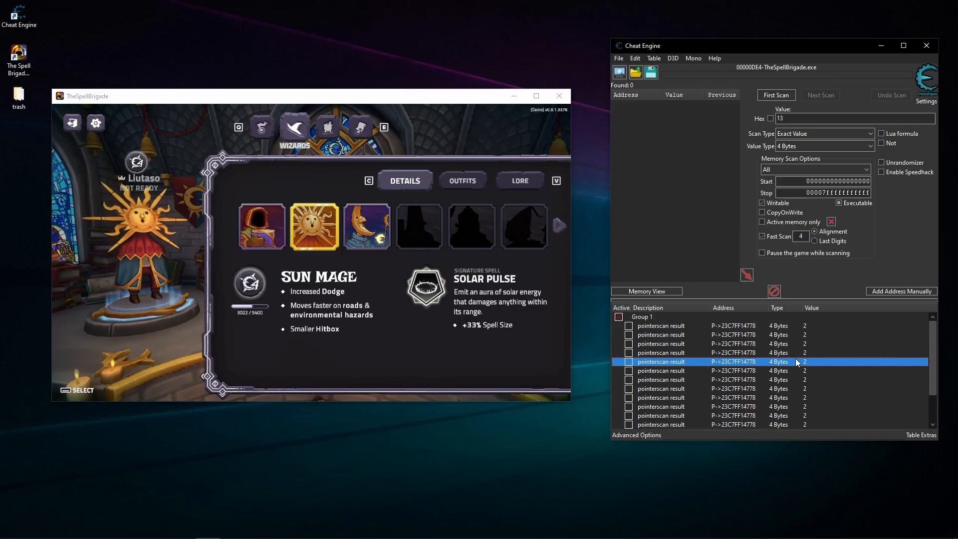
# - Set the fourth pointerscan result's value to 9 and reload the game's Wizards screen
pyautogui.doubleClick(805, 352)
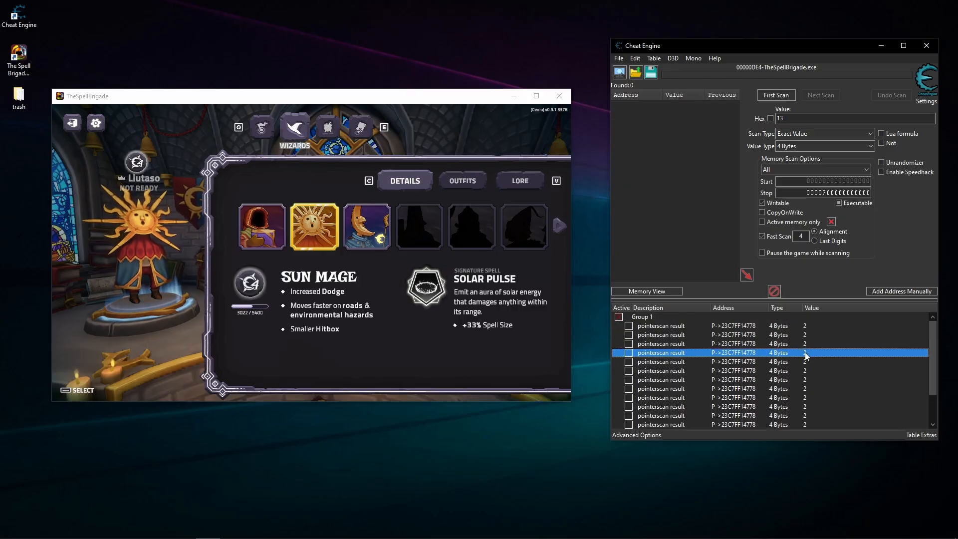
pyautogui.press('Return')
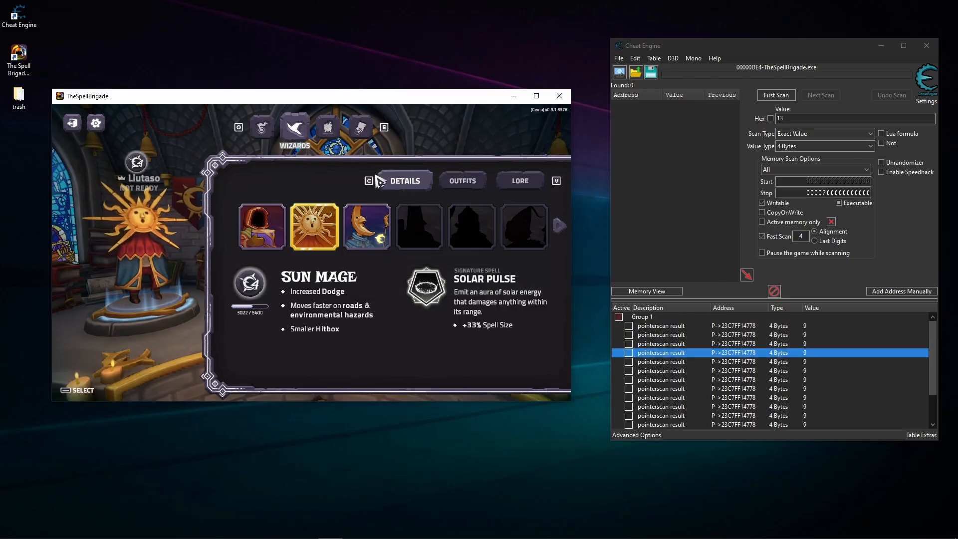
pyautogui.click(328, 128)
pyautogui.click(297, 131)
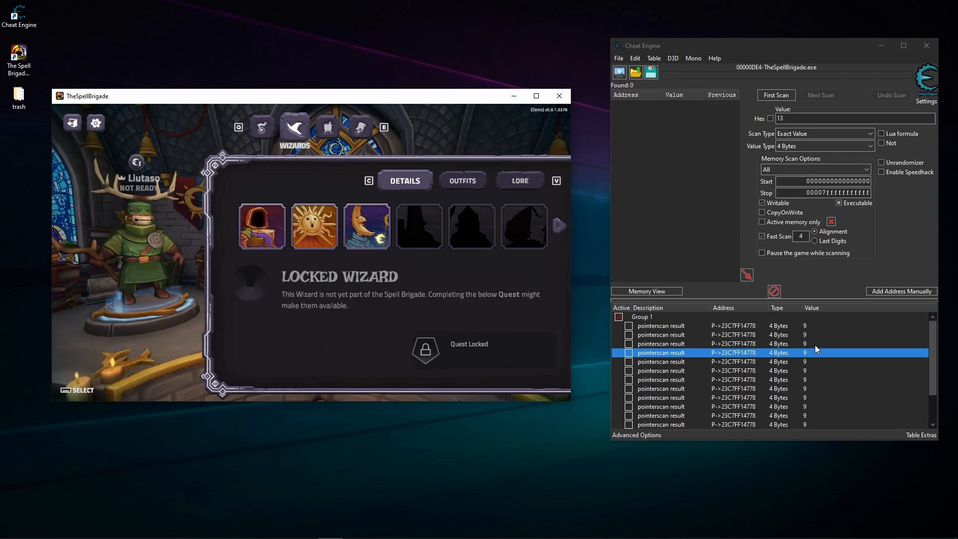
# - Set the fourth pointerscan result's value to 11 and then to 12 to try other locked wizards
pyautogui.doubleClick(806, 355)
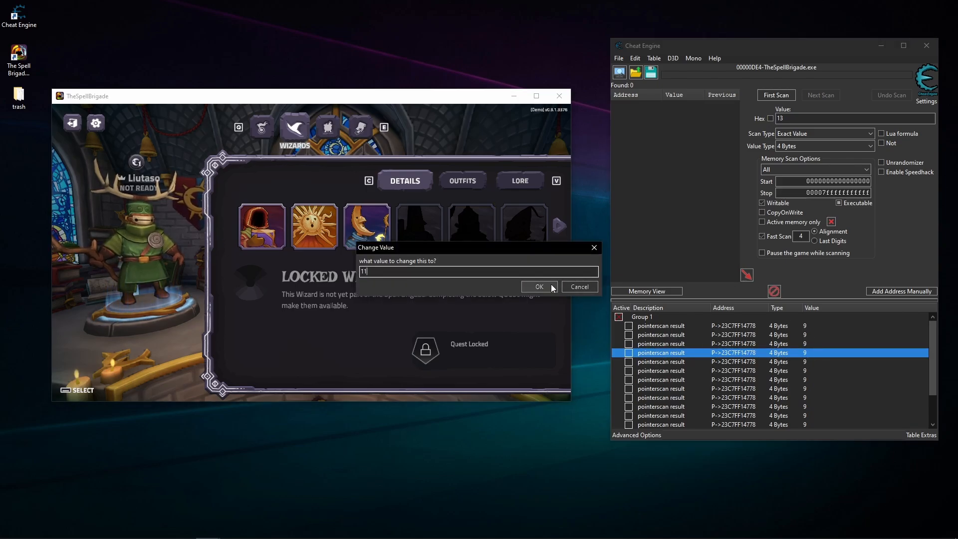
pyautogui.write('11')
pyautogui.click(552, 286)
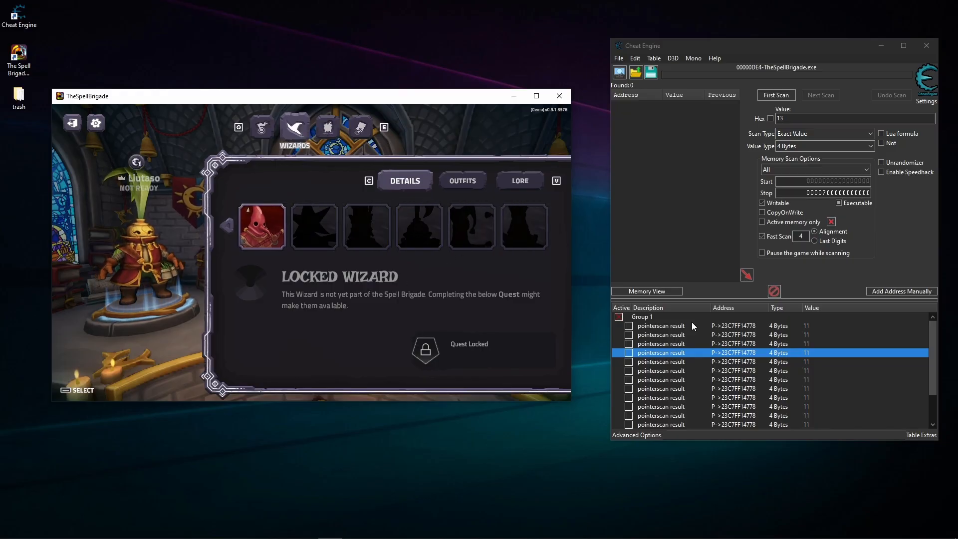
pyautogui.doubleClick(812, 353)
pyautogui.write('12')
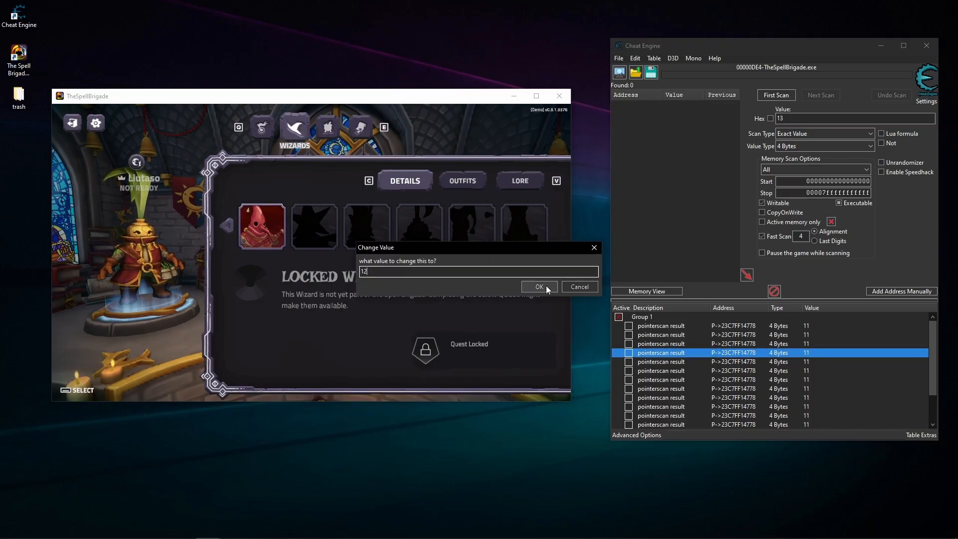
pyautogui.click(540, 289)
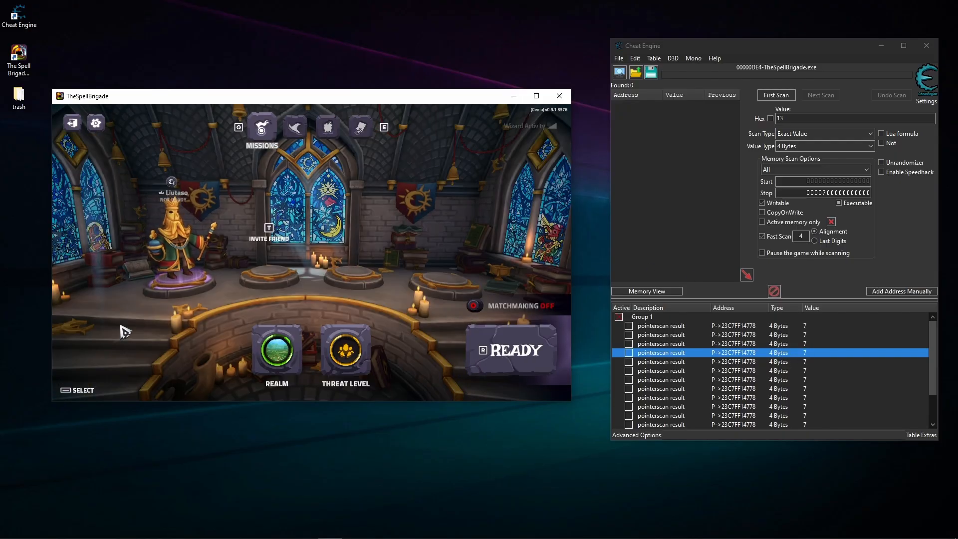
# - Compare the wizard shown on the game's Wizards and Missions screens with the pointerscan values
pyautogui.scroll(-2, 772, 389)
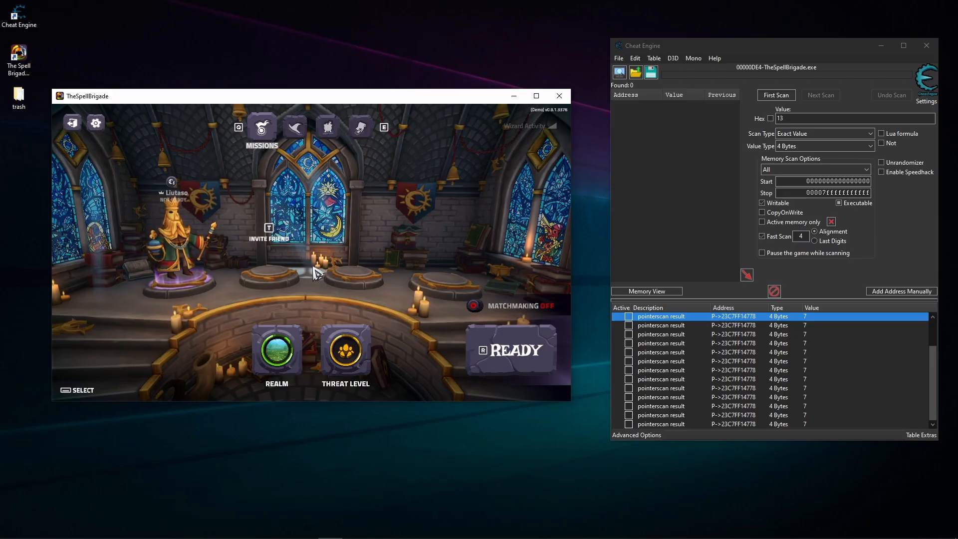
pyautogui.scroll(2, 751, 361)
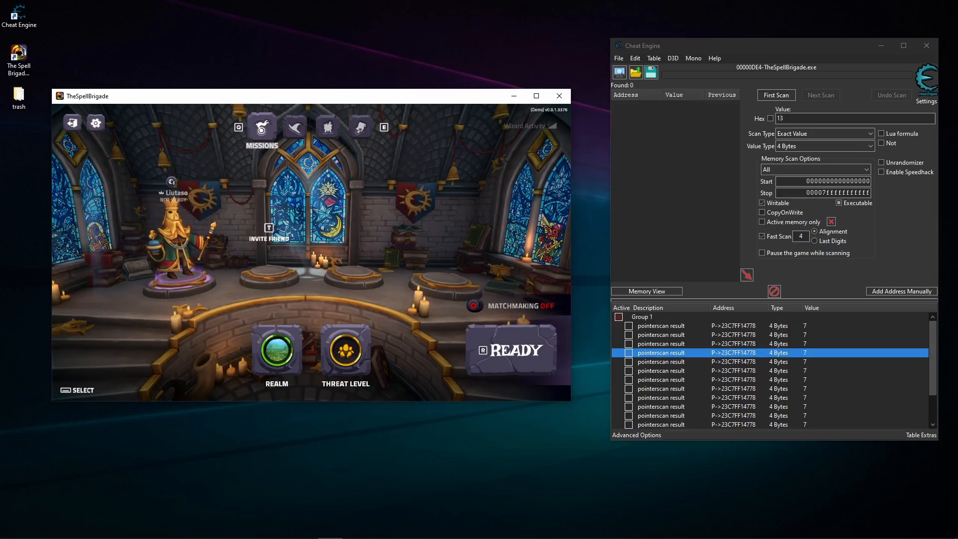
pyautogui.click(294, 131)
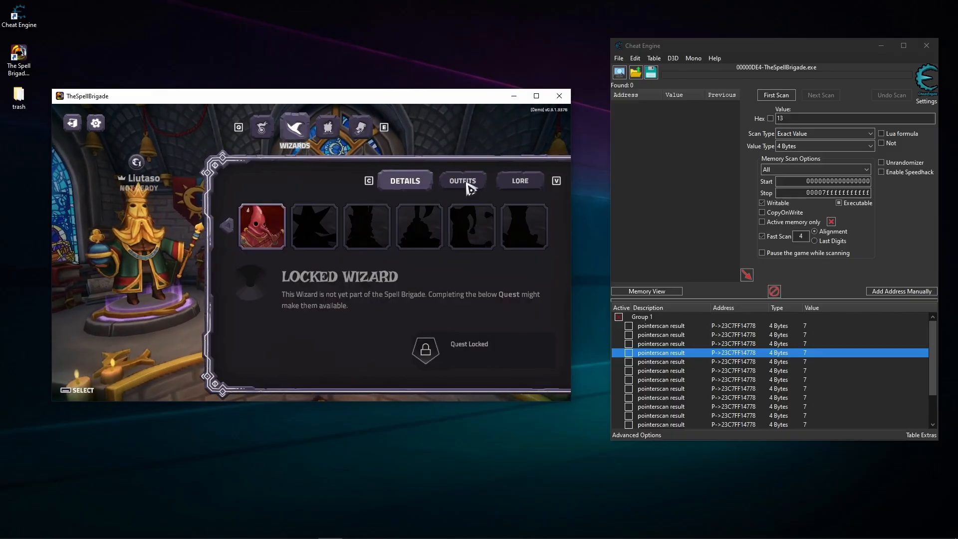
pyautogui.click(263, 129)
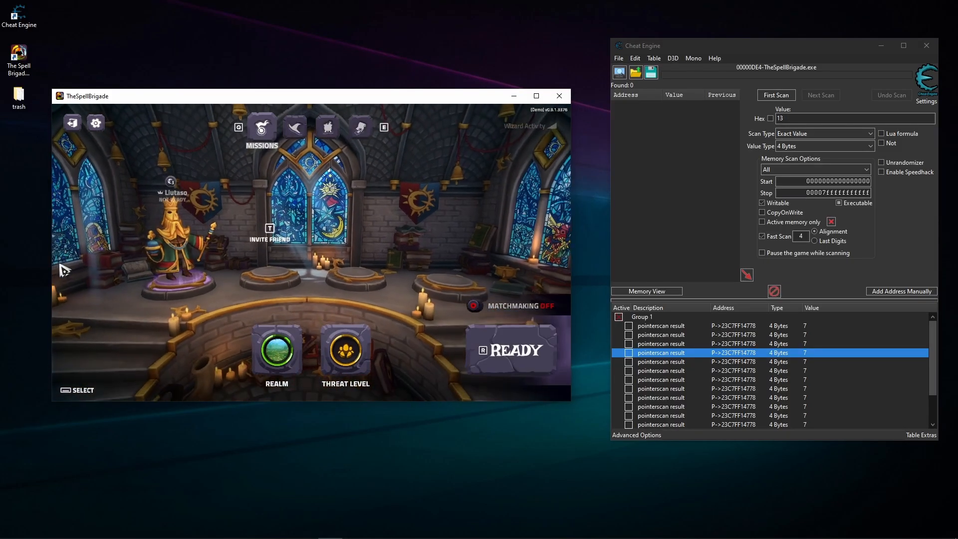
# - Examine the remaining pointerscan results in Group 1 for matching addresses and values
pyautogui.click(734, 370)
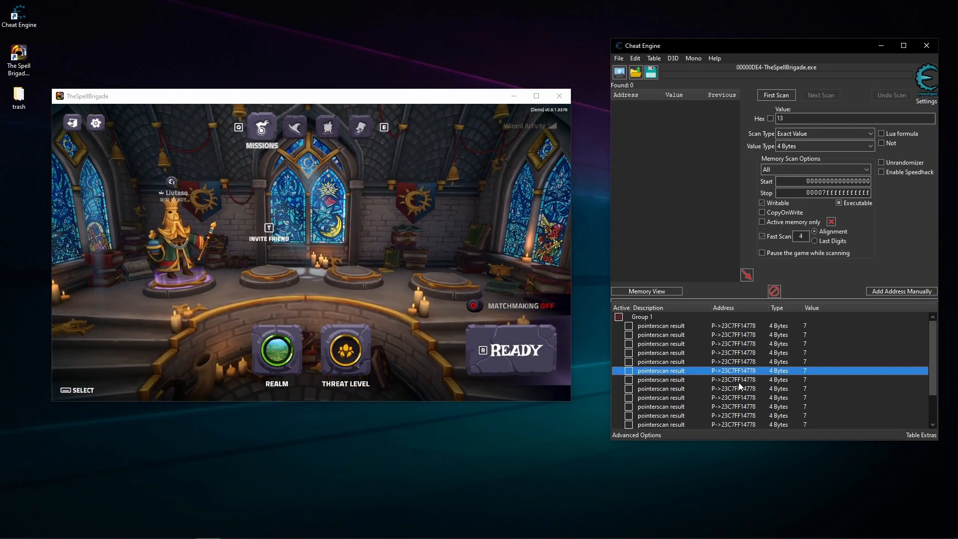
pyautogui.click(726, 344)
pyautogui.click(752, 371)
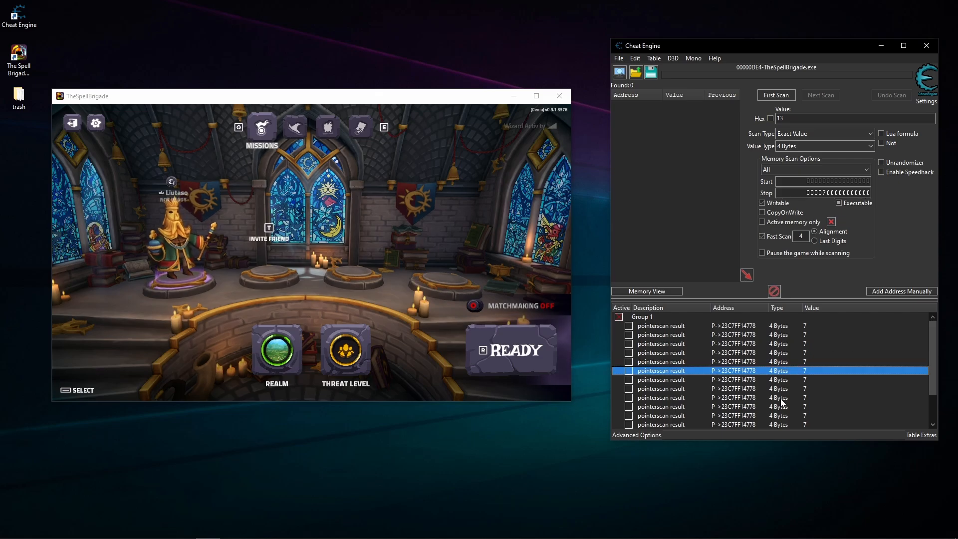
pyautogui.click(778, 406)
pyautogui.scroll(-2, 812, 368)
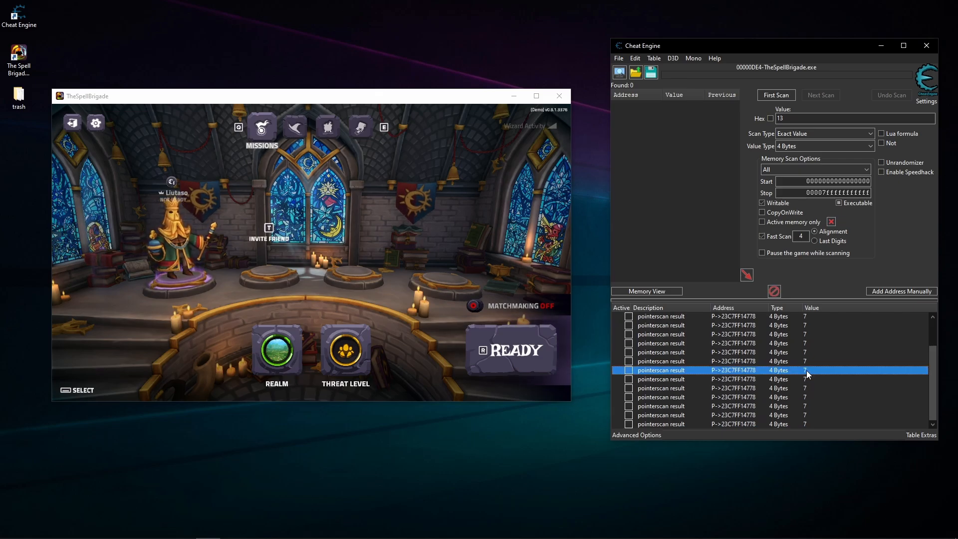
pyautogui.rightClick(805, 371)
pyautogui.click(756, 407)
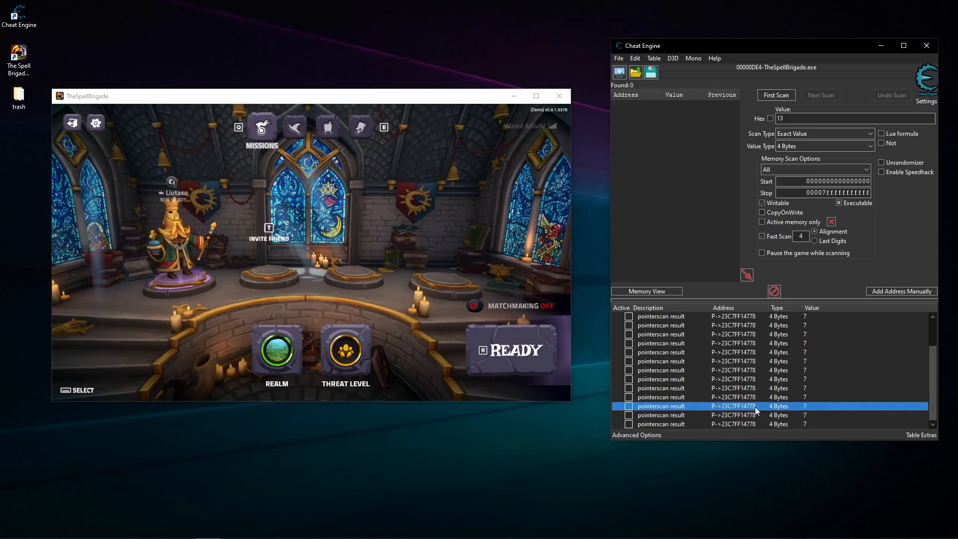
pyautogui.scroll(1, 836, 403)
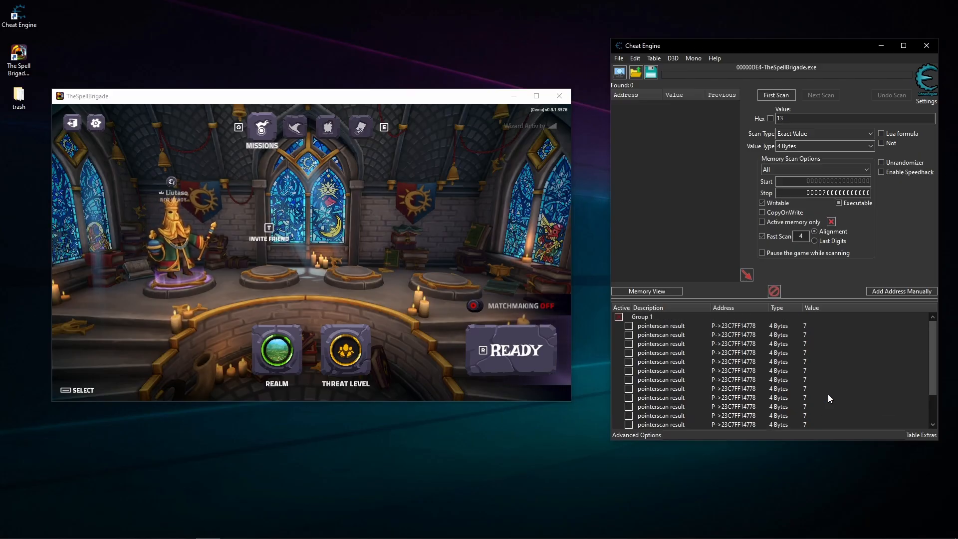
pyautogui.scroll(-3, 827, 394)
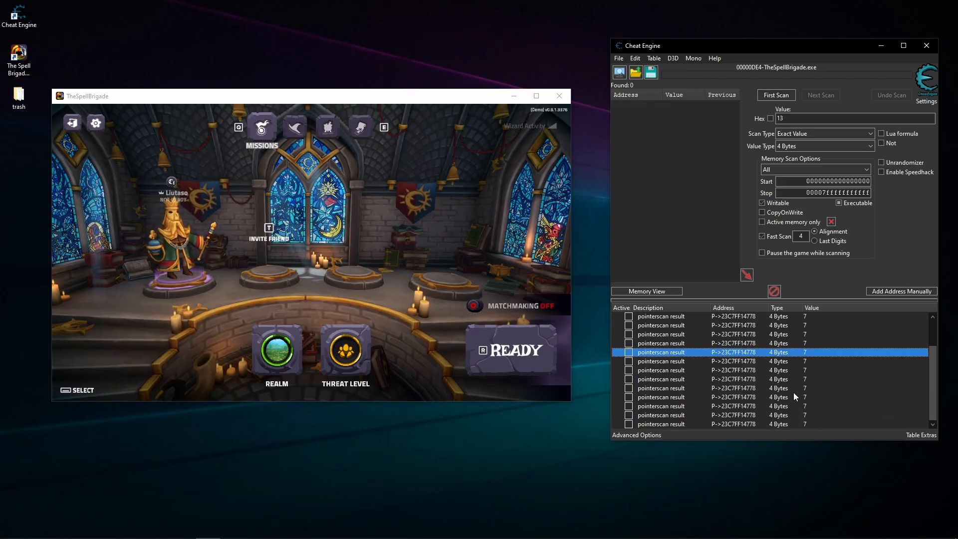
pyautogui.scroll(2, 793, 392)
# - Save the cheat table to the Desktop as TheSpellBrigade.CT and locate the saved file there
pyautogui.click(632, 317)
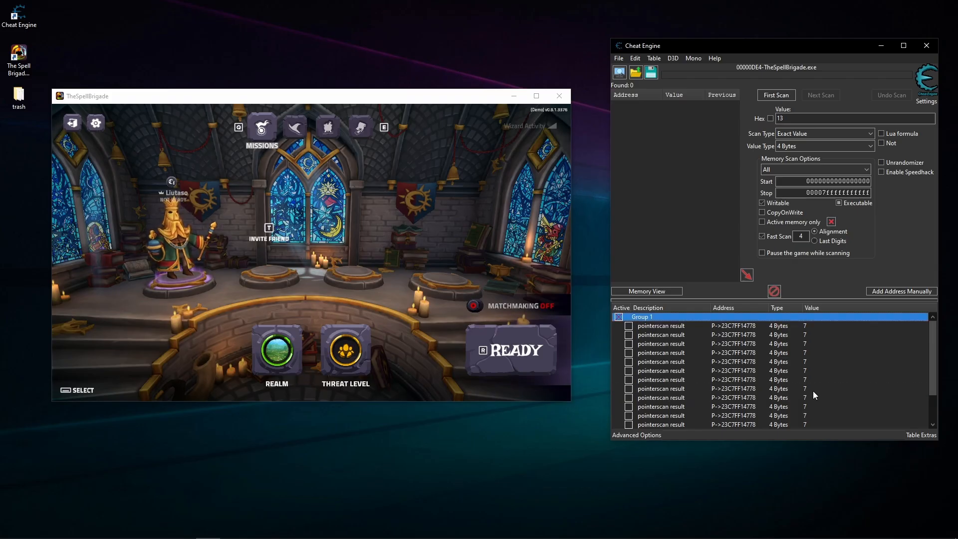
pyautogui.click(650, 73)
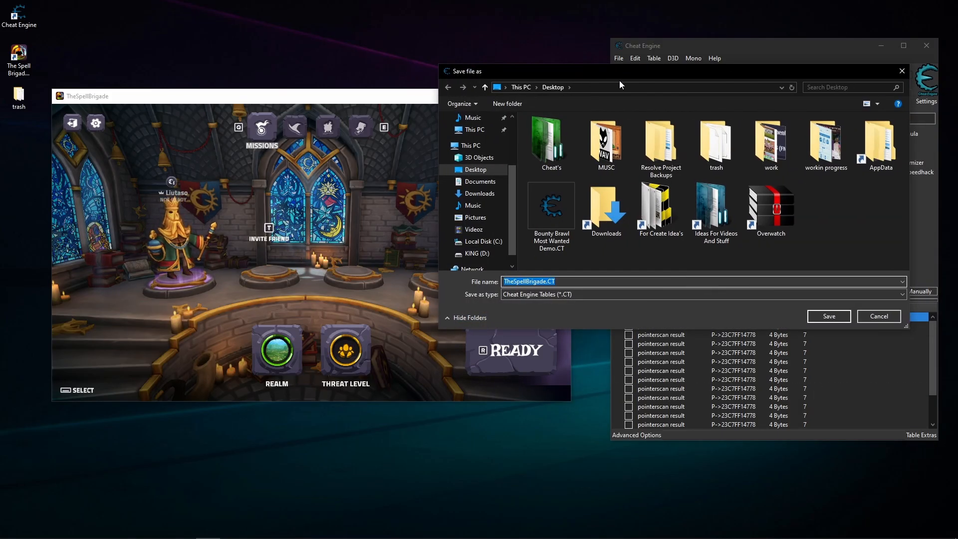
pyautogui.click(829, 316)
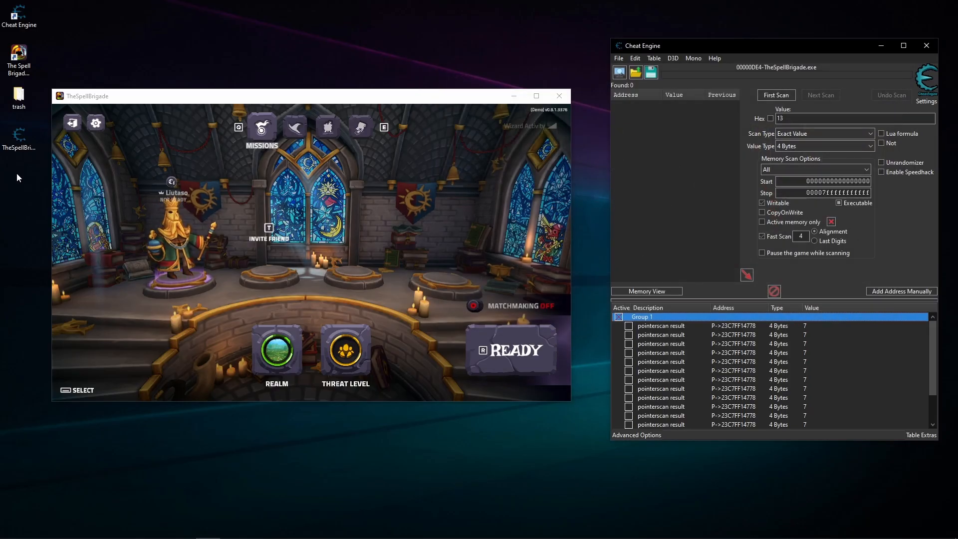
pyautogui.click(21, 131)
pyautogui.moveTo(28, 195); pyautogui.dragTo(27, 149)
pyautogui.click(27, 172)
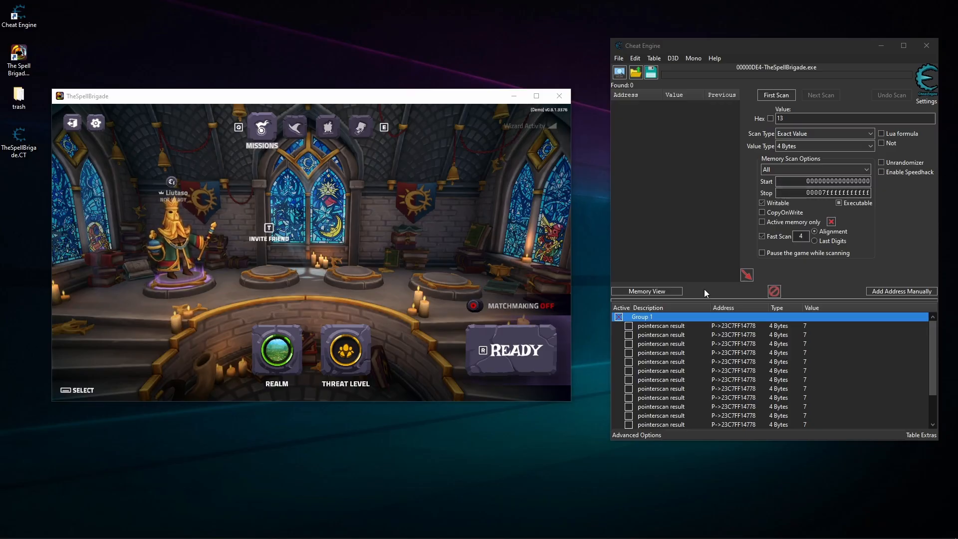
# - Collapse Group 1's pointer list and rename the group as unit
pyautogui.click(771, 372)
pyautogui.scroll(-3, 735, 378)
pyautogui.scroll(3, 754, 377)
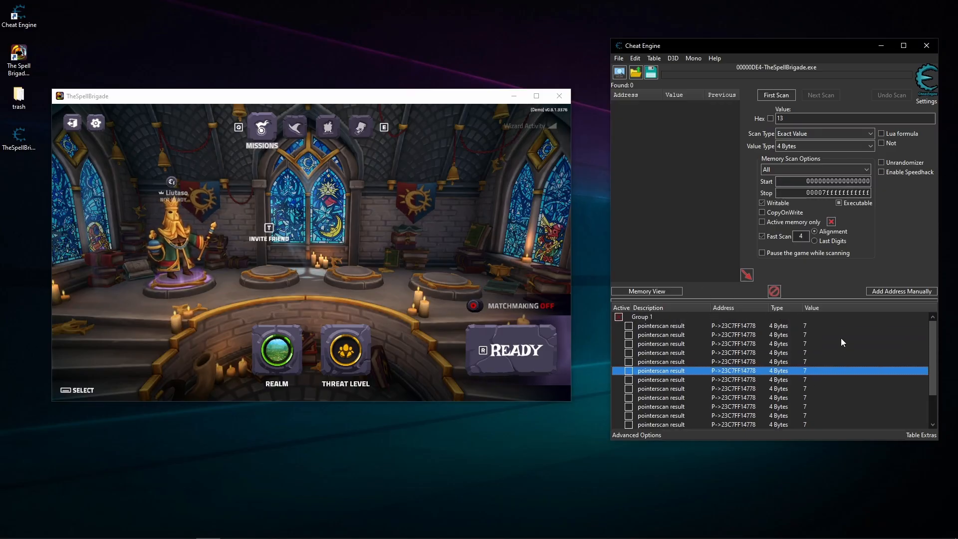
pyautogui.click(617, 317)
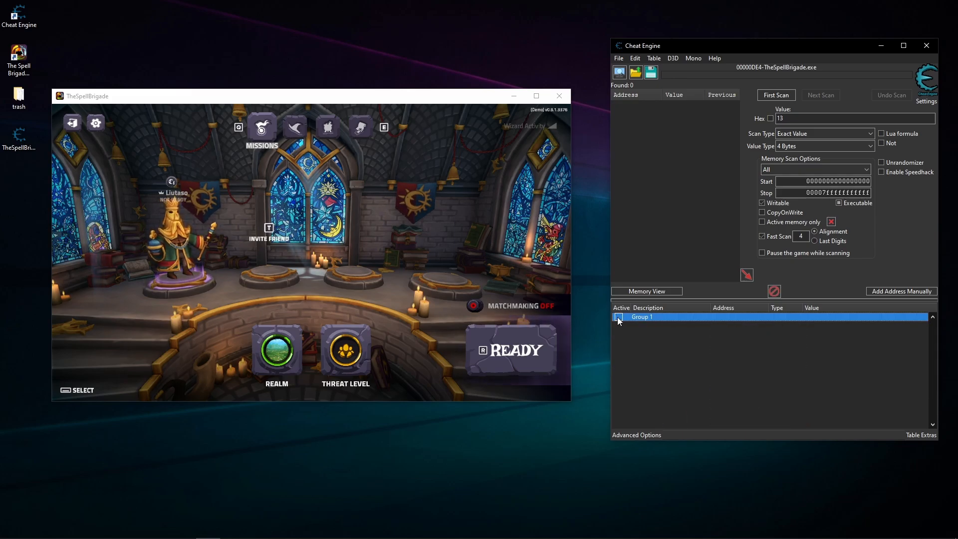
pyautogui.doubleClick(641, 316)
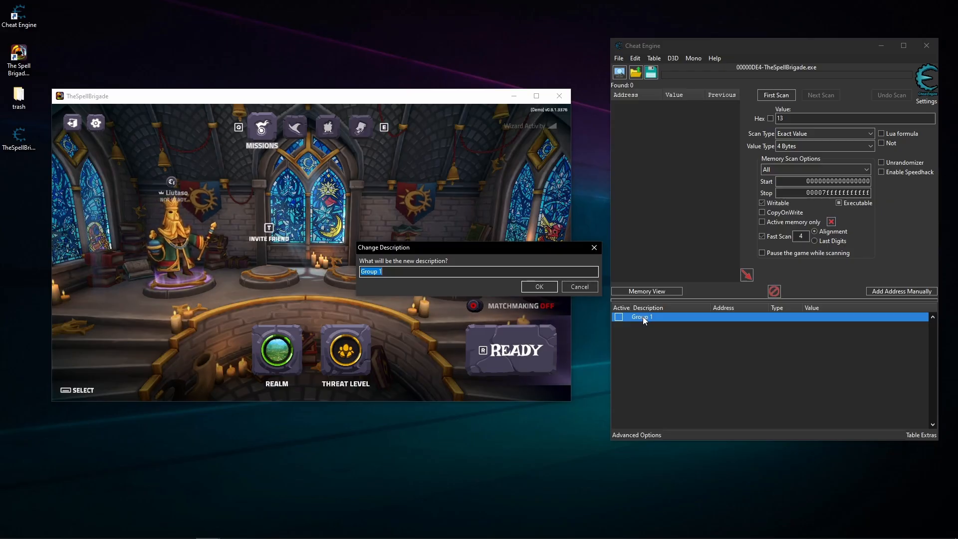
pyautogui.write('unit')
pyautogui.press('Return')
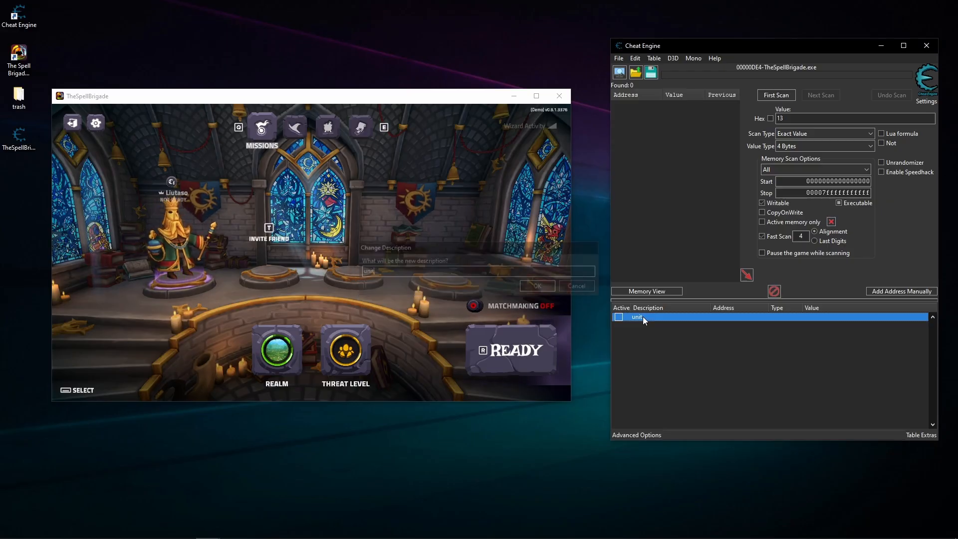
pyautogui.click(662, 332)
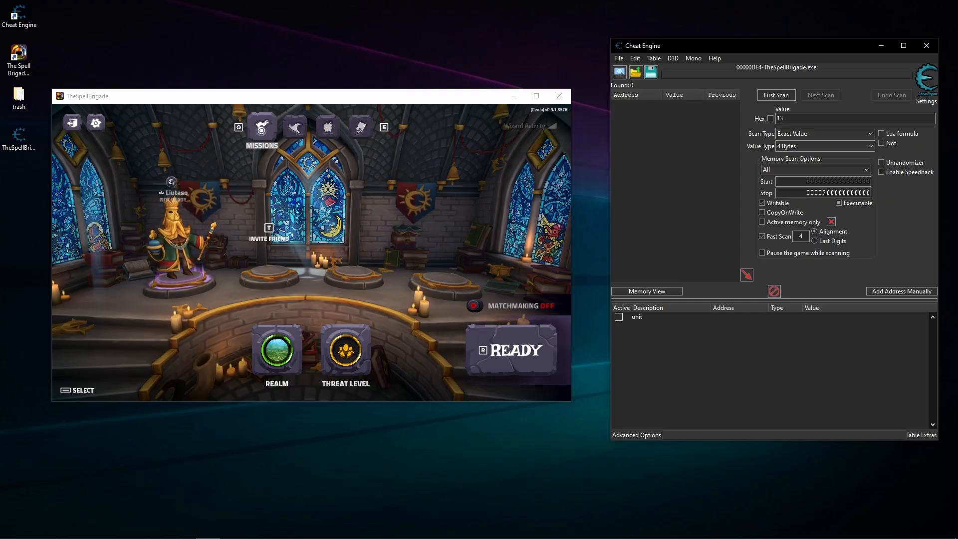
# - Change the group's description to uppercase UNIT
pyautogui.doubleClick(639, 317)
pyautogui.write('U')
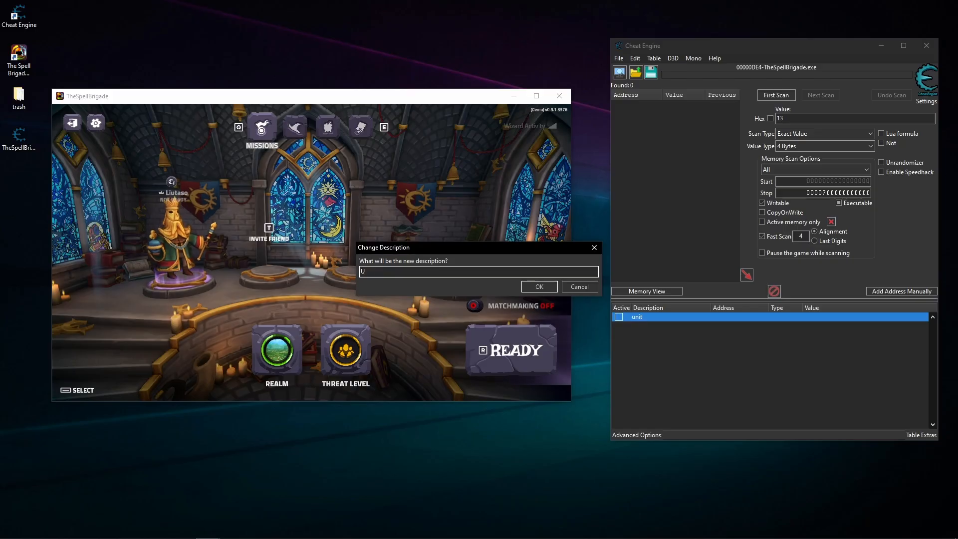
pyautogui.write('NIT')
pyautogui.press('Return')
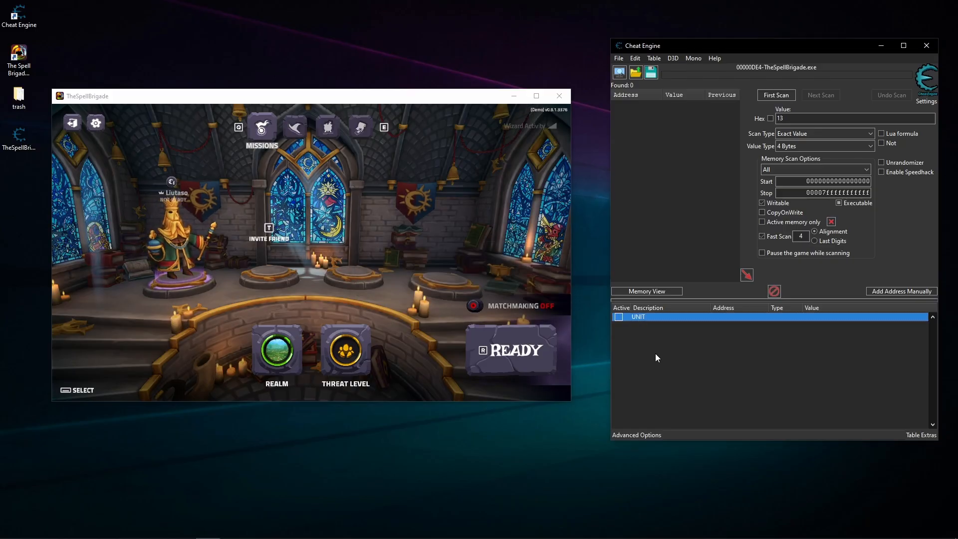
# - Expand the UNIT group, look through its pointerscan results, and collapse it again
pyautogui.click(619, 317)
pyautogui.scroll(-3, 722, 336)
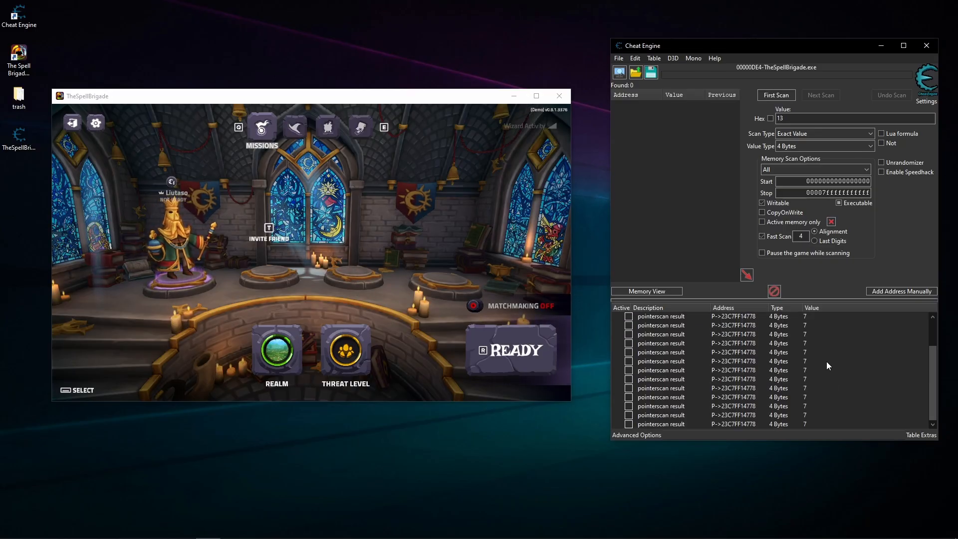
pyautogui.scroll(3, 811, 344)
pyautogui.click(618, 317)
pyautogui.click(709, 376)
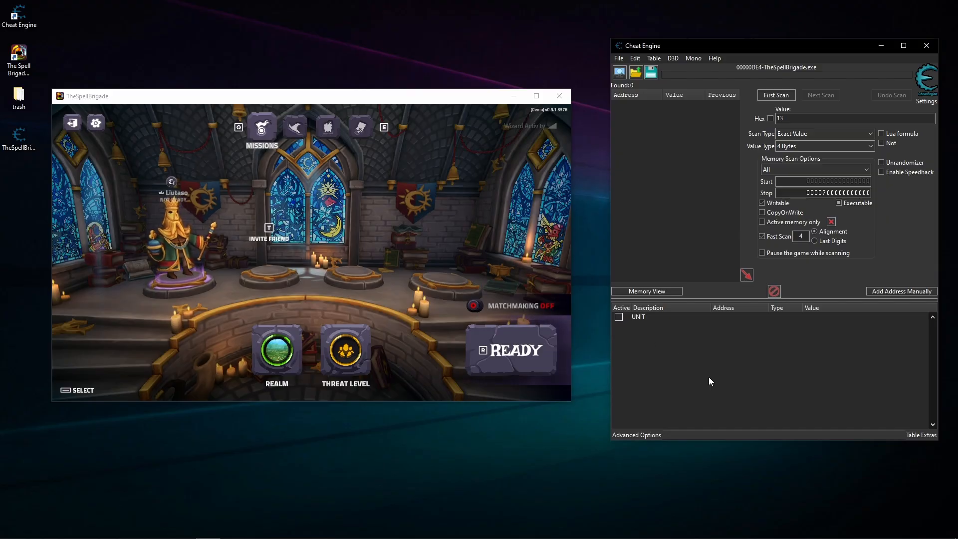
# - Save the table again, overwriting the existing TheSpellBrigade.CT on the Desktop
pyautogui.click(651, 73)
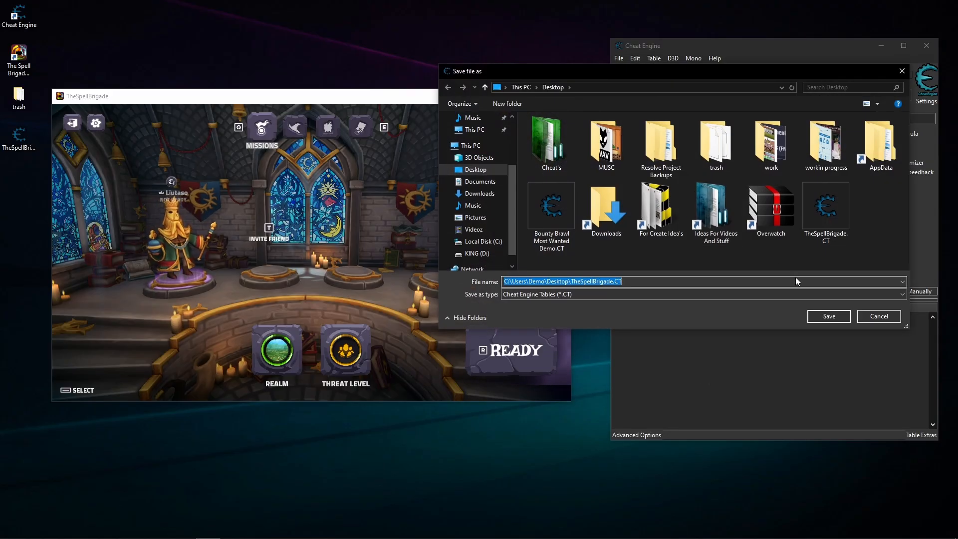
pyautogui.press('Return')
pyautogui.click(507, 277)
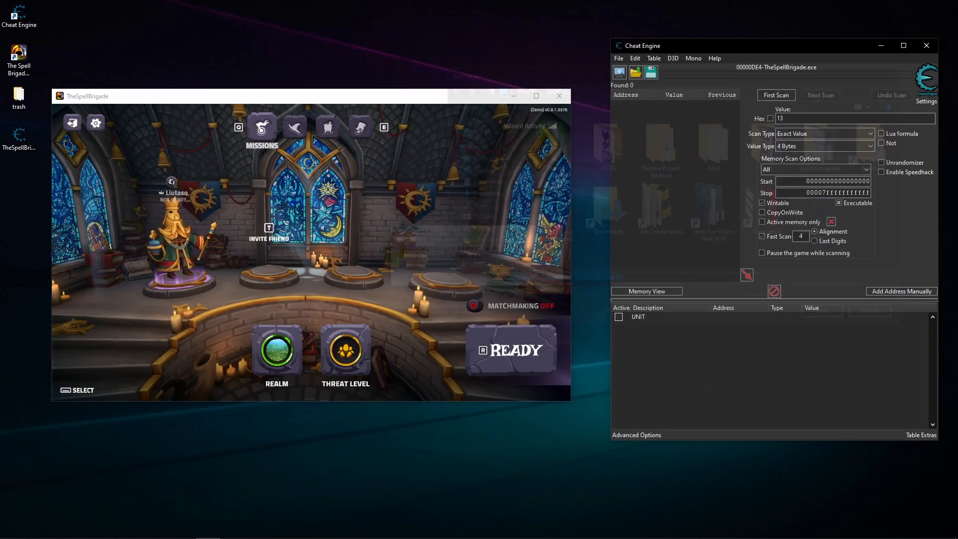